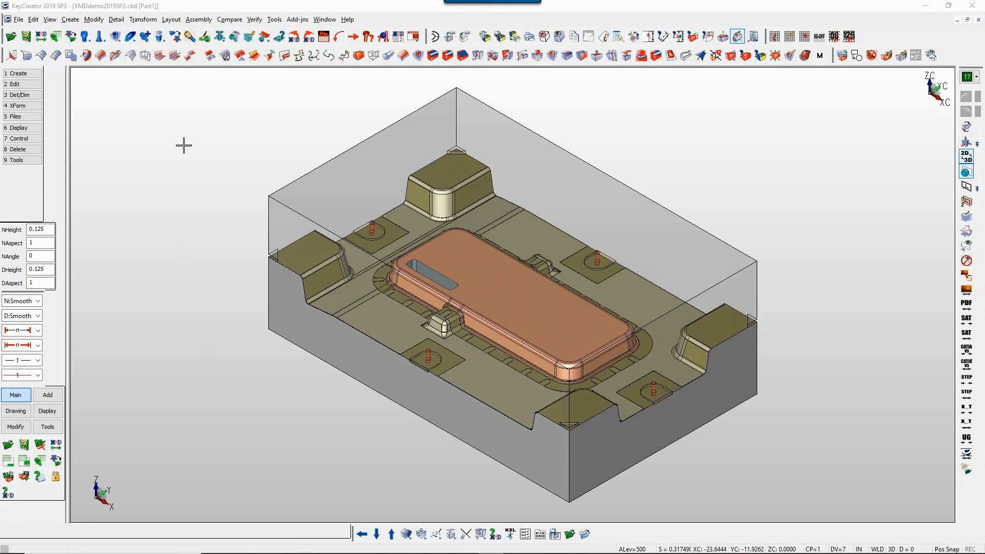
Start a mold job named 1212 in the XMD jobs folder.
{"action": "left_click", "coordinate": [10, 39]}
{"action": "left_click", "coordinate": [461, 249]}
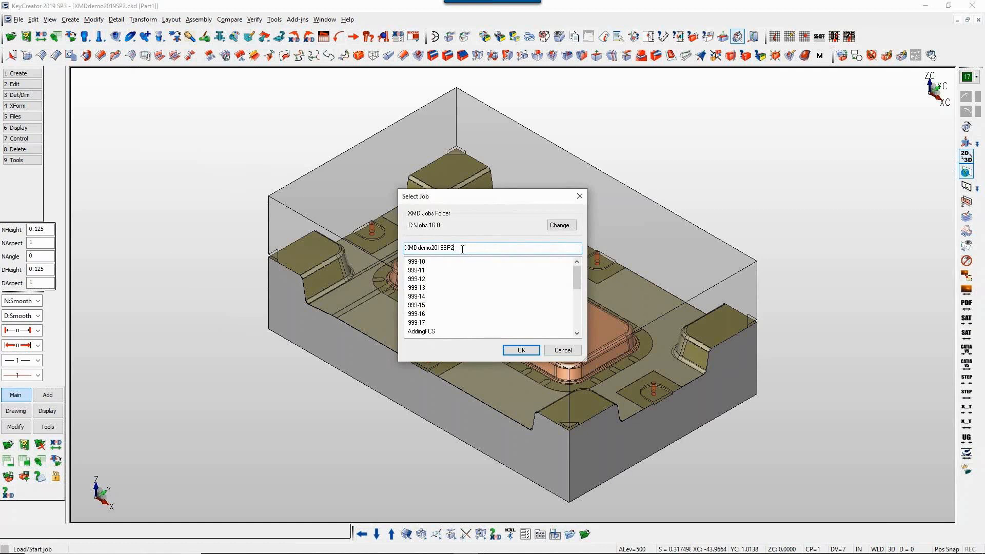
{"action": "key", "text": "ctrl+a"}
{"action": "type", "text": "1212"}
{"action": "left_click", "coordinate": [515, 350]}
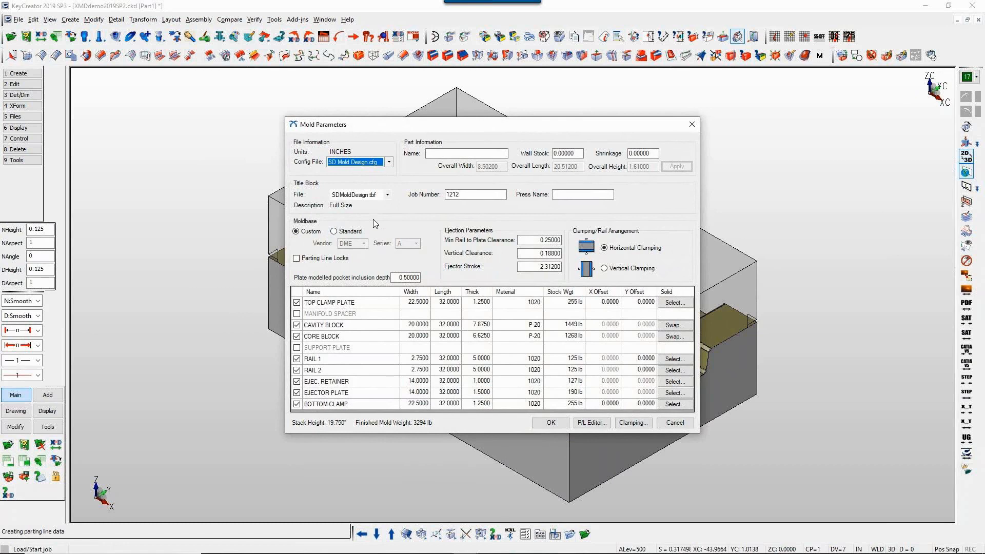
Set the mold's part information: name HOUSING, wall stock 0.120 and shrinkage 0.006.
{"action": "left_click", "coordinate": [451, 154]}
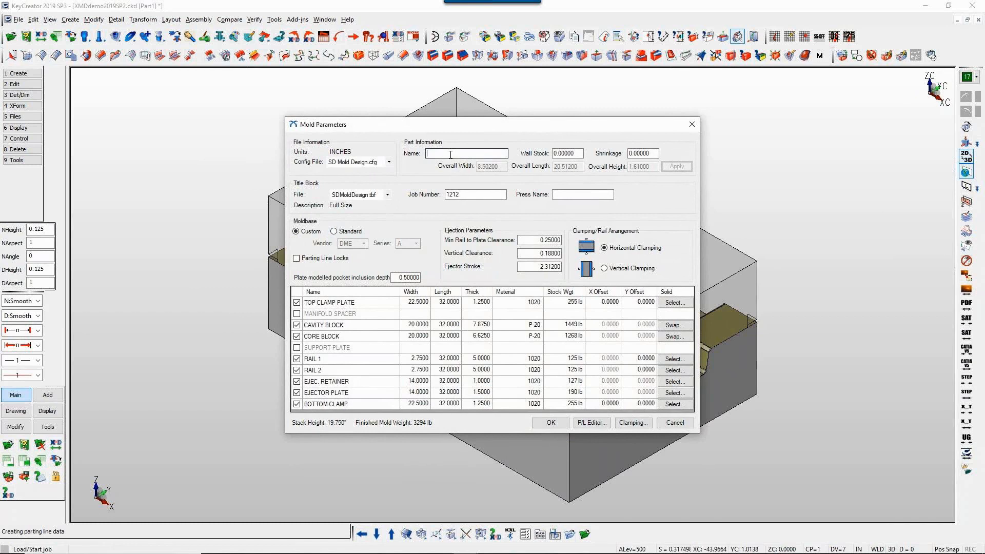
{"action": "type", "text": "HOUSING"}
{"action": "double_click", "coordinate": [559, 153]}
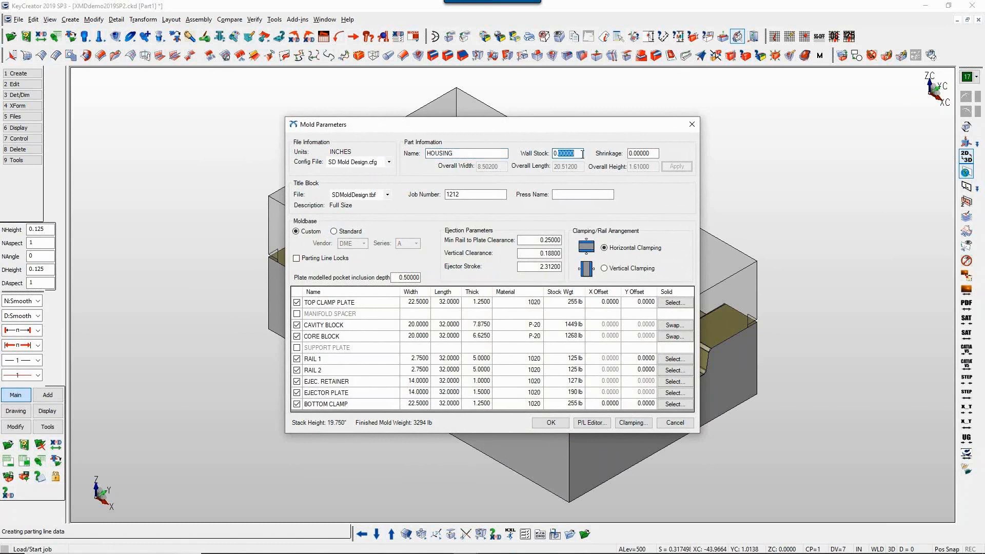
{"action": "type", "text": "0.1250"}
{"action": "left_click", "coordinate": [643, 153]}
{"action": "double_click", "coordinate": [643, 153]}
{"action": "type", "text": "0.006"}
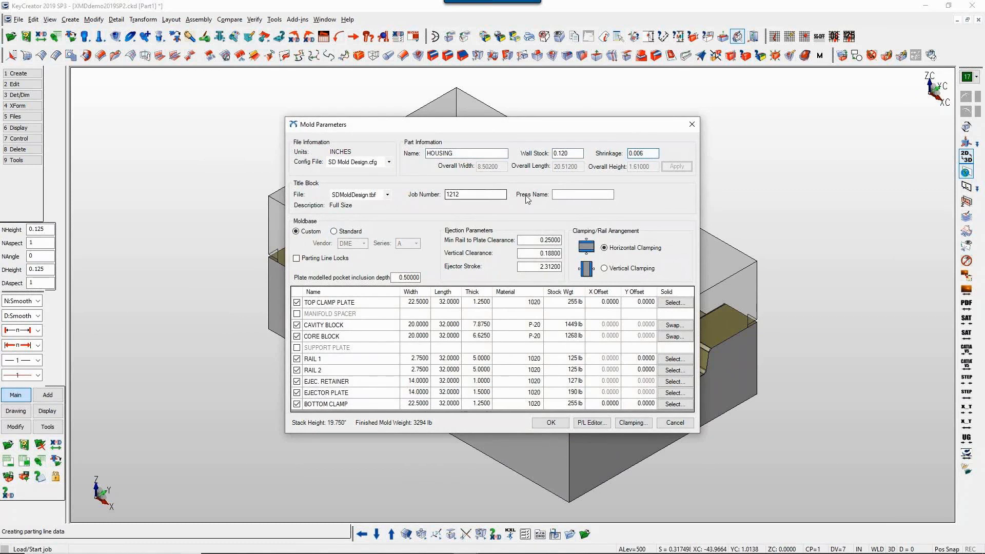
Enter 800 TON as the press name and accept the mold parameters to generate the moldbase.
{"action": "left_click", "coordinate": [558, 195]}
{"action": "type", "text": "800 "}
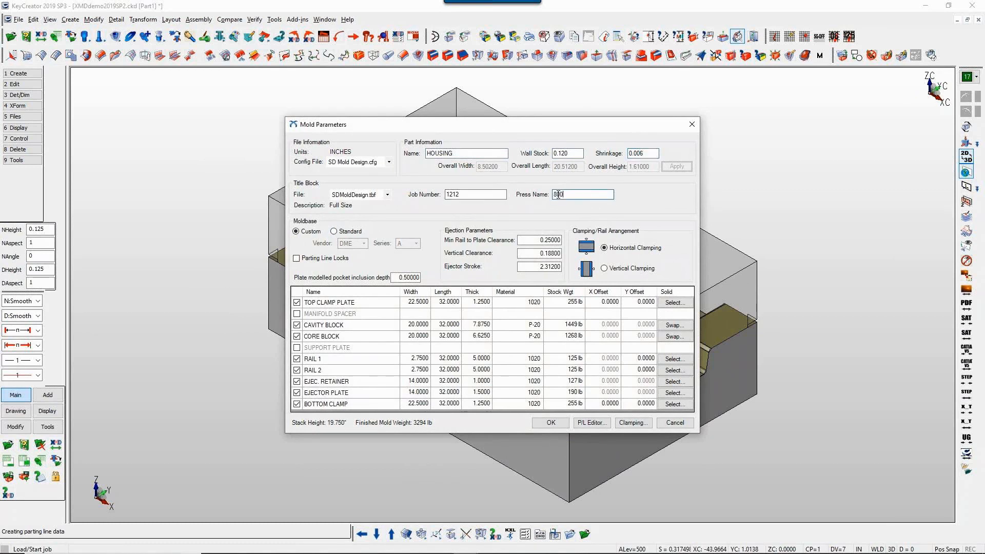
{"action": "type", "text": "TON"}
{"action": "left_click", "coordinate": [550, 426]}
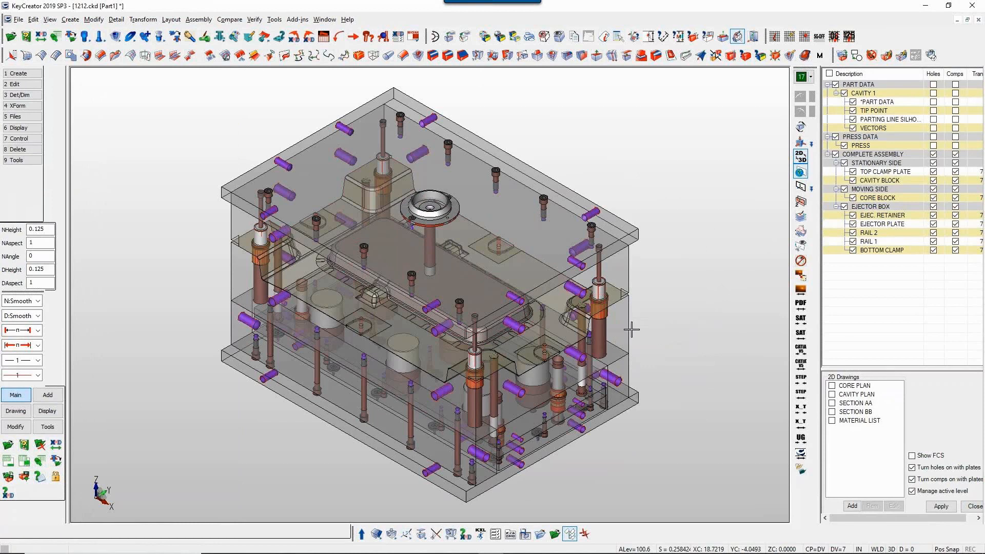
Examine the generated mold assembly up close, including the leader pins, bushings, screws and ejector box components.
{"action": "scroll", "coordinate": [234, 273], "scroll_direction": "up", "scroll_amount": 5}
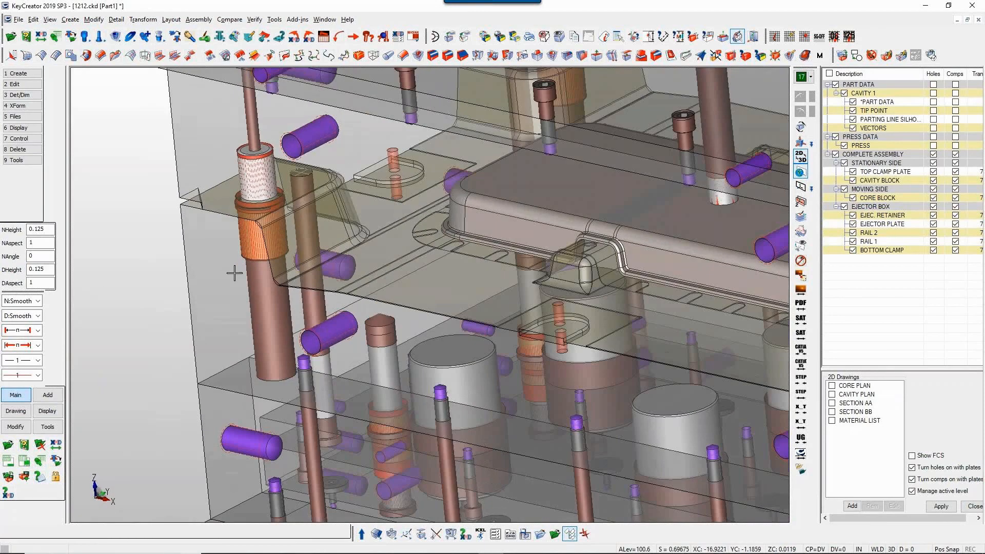
{"action": "scroll", "coordinate": [234, 273], "scroll_direction": "up", "scroll_amount": 4}
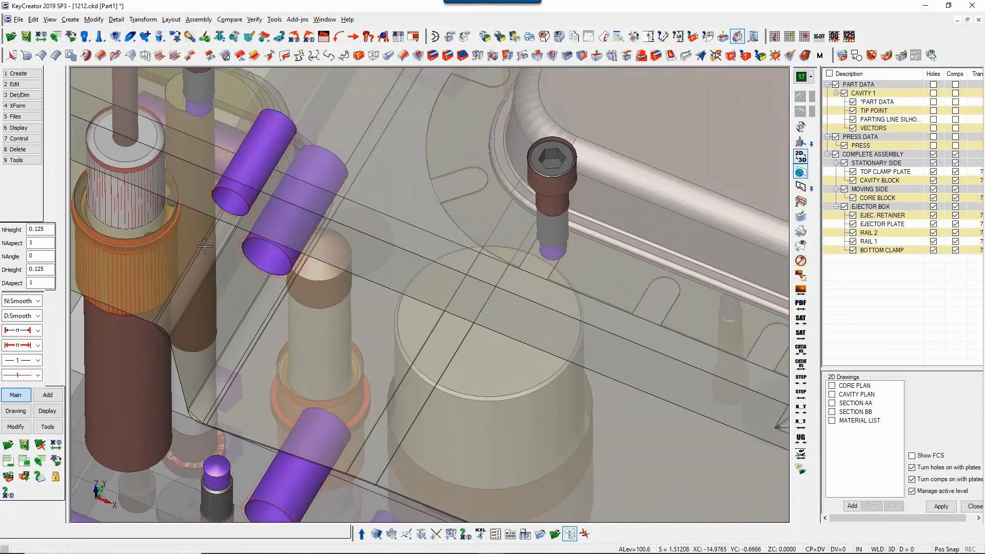
{"action": "scroll", "coordinate": [204, 247], "scroll_direction": "down", "scroll_amount": 5}
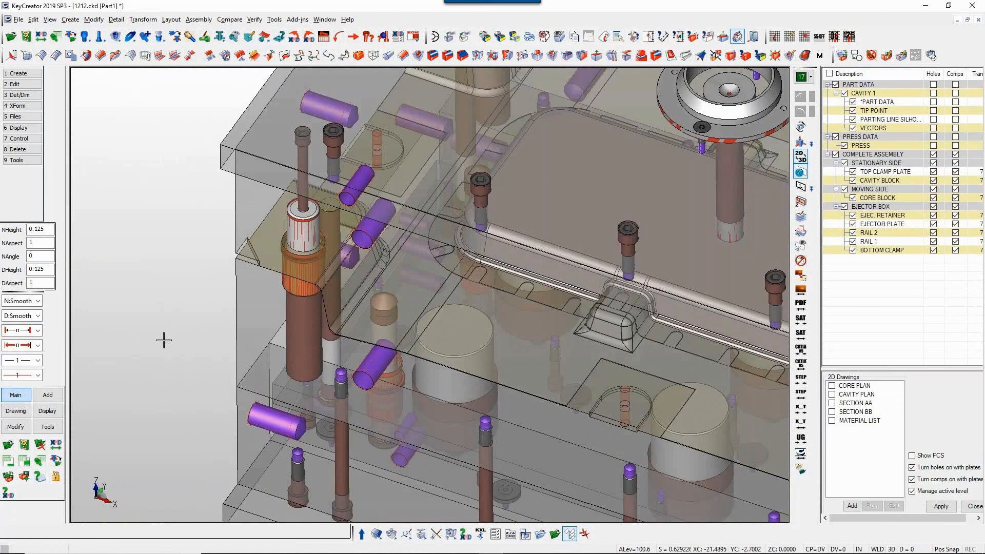
{"action": "scroll", "coordinate": [176, 345], "scroll_direction": "down", "scroll_amount": 3}
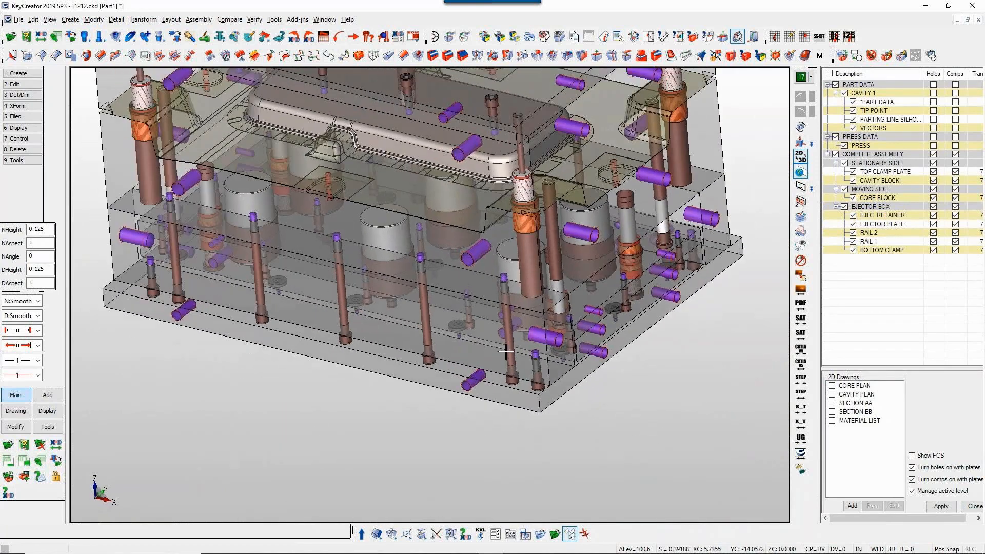
{"action": "middle_click_drag", "start_coordinate": [506, 351], "coordinate": [531, 354]}
{"action": "middle_click_drag", "start_coordinate": [200, 324], "coordinate": [433, 181]}
{"action": "middle_click_drag", "start_coordinate": [453, 226], "coordinate": [467, 360]}
{"action": "scroll", "coordinate": [467, 360], "scroll_direction": "up", "scroll_amount": 5}
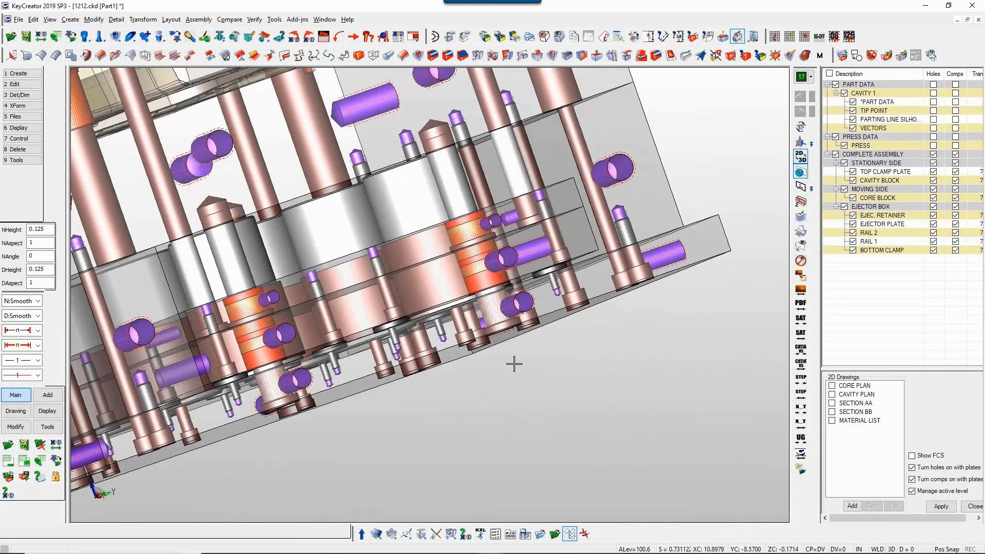
{"action": "middle_click_drag", "start_coordinate": [498, 294], "coordinate": [608, 466]}
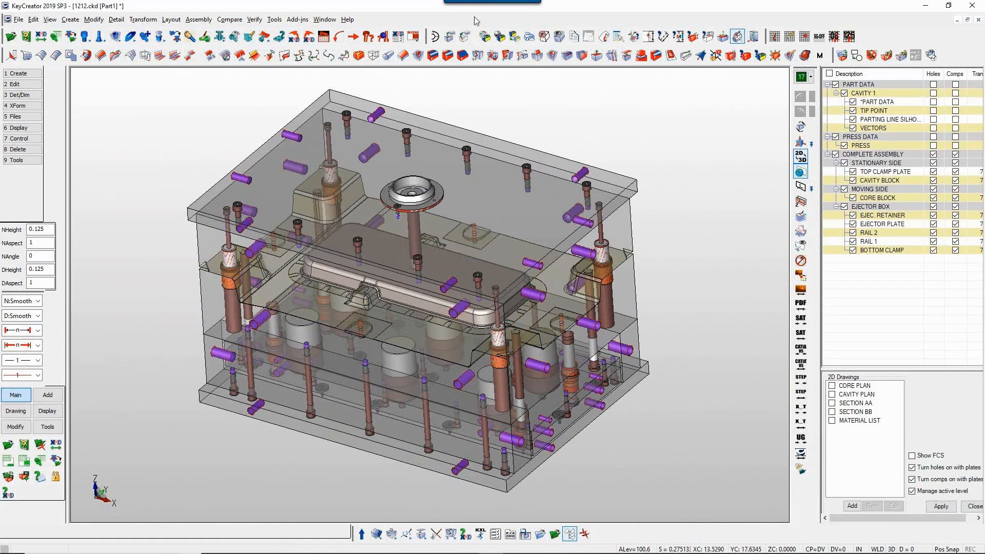
Generate the mold's bill of materials from a saved BOM file and accept it.
{"action": "left_click", "coordinate": [410, 37]}
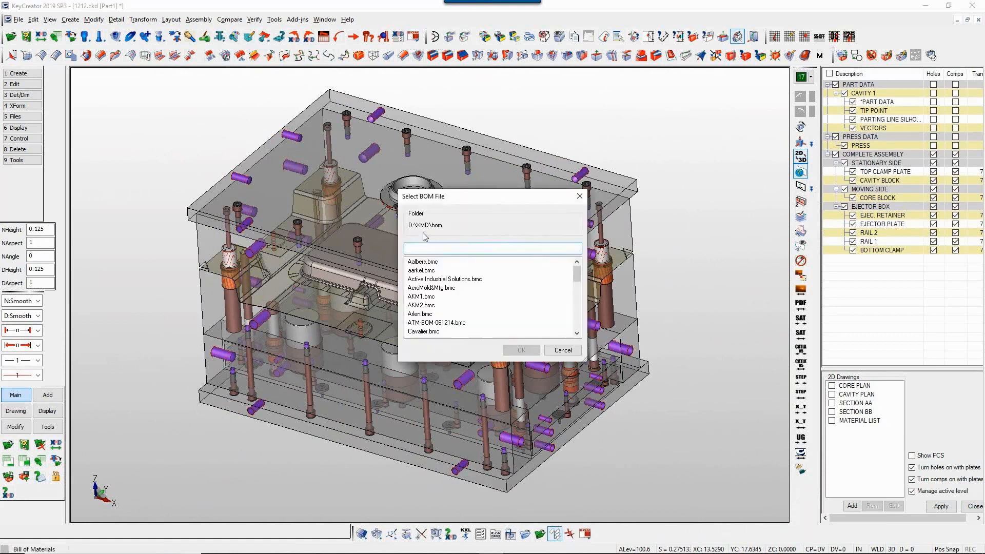
{"action": "type", "text": "DEN"}
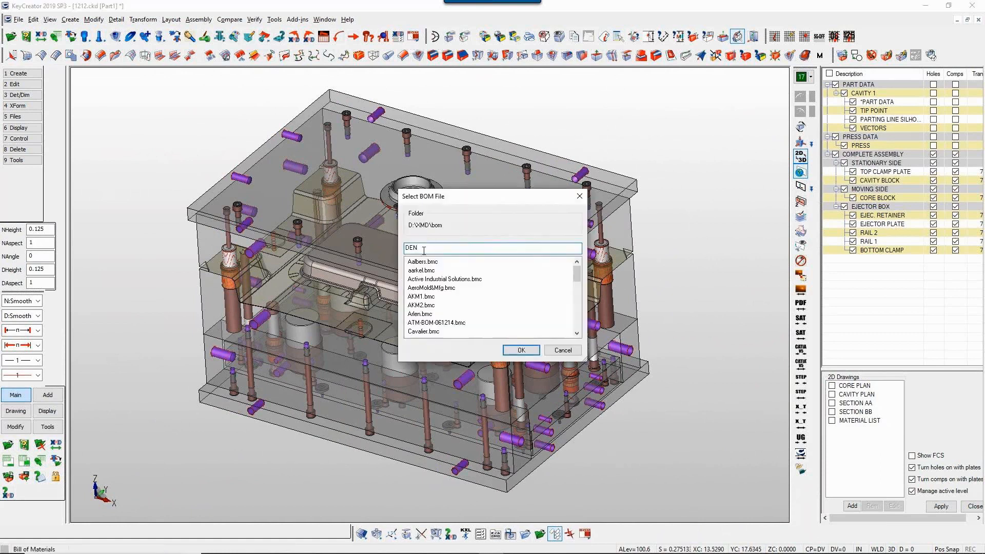
{"action": "key", "text": "BackSpace"}
{"action": "type", "text": "MO"}
{"action": "left_click", "coordinate": [422, 313]}
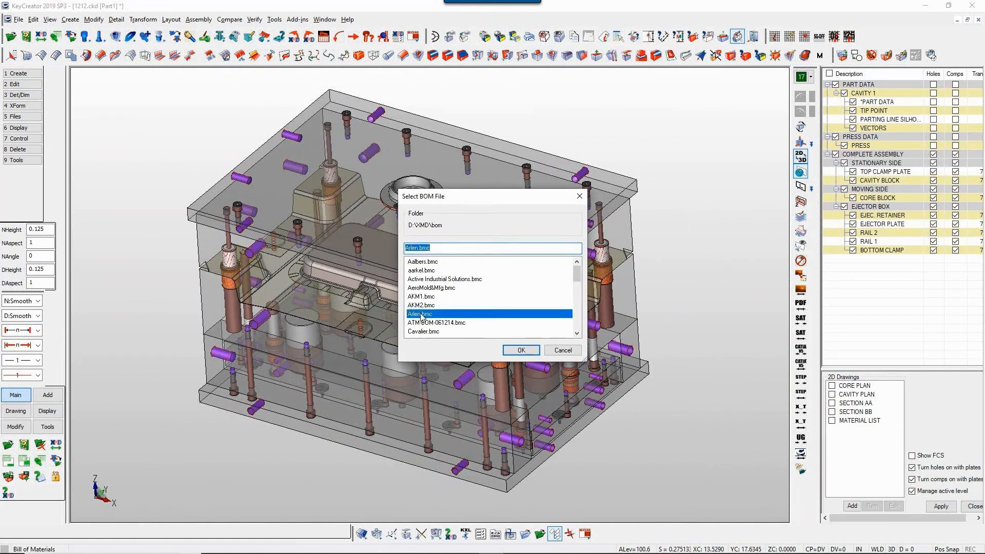
{"action": "key", "text": "d"}
{"action": "key", "text": "Return"}
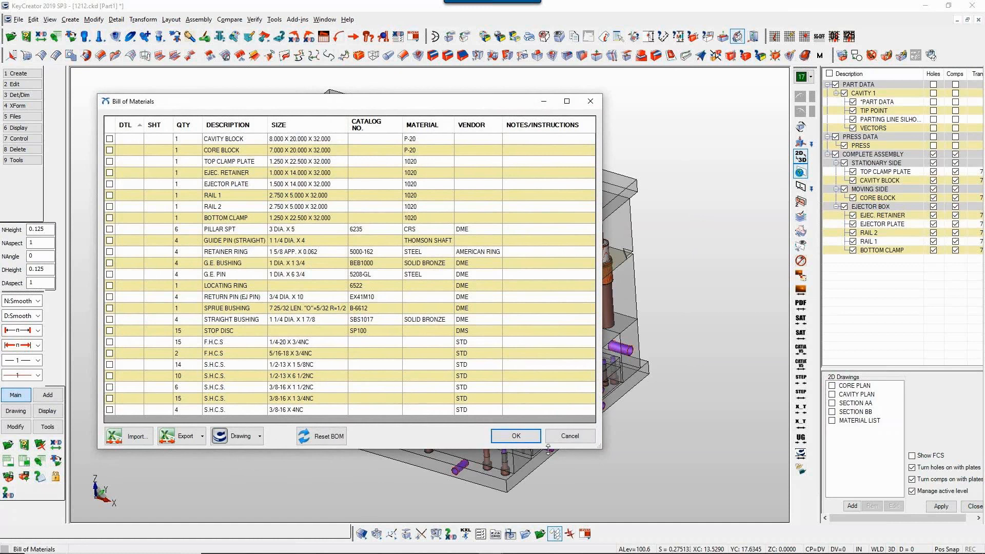
{"action": "left_click", "coordinate": [512, 436]}
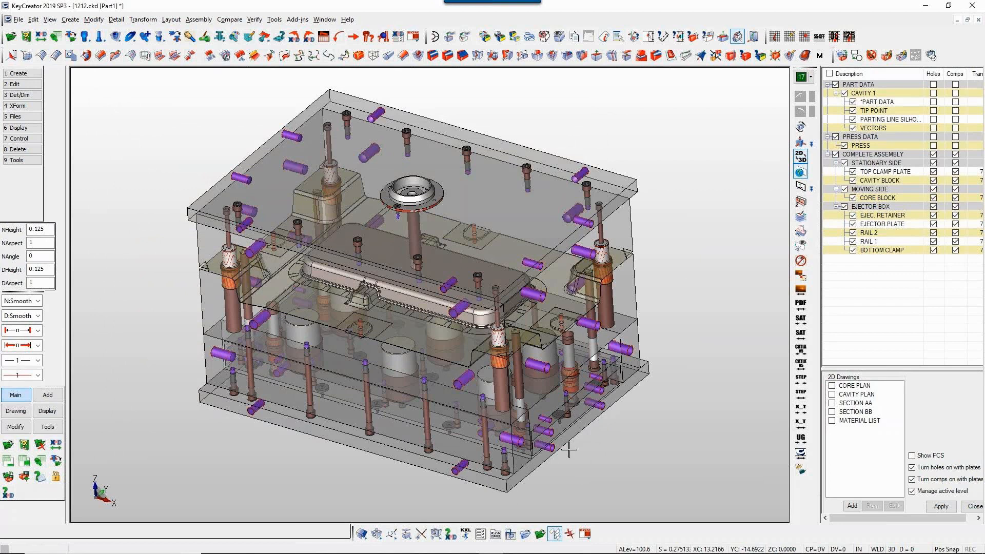
Resize one of the long 1/2-13 rail screws to change all the same screws to the double mount pattern.
{"action": "middle_click_drag", "start_coordinate": [371, 480], "coordinate": [414, 498]}
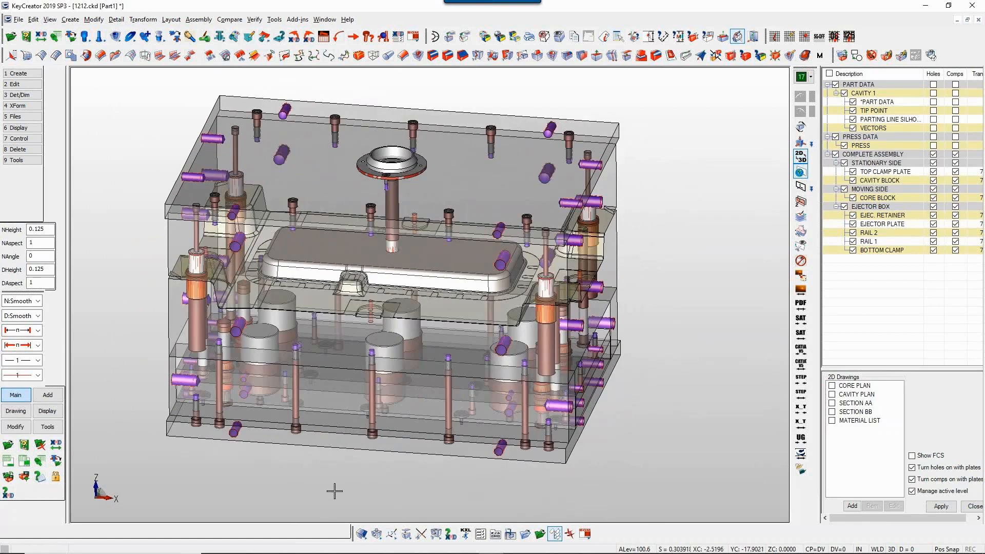
{"action": "key", "text": "s"}
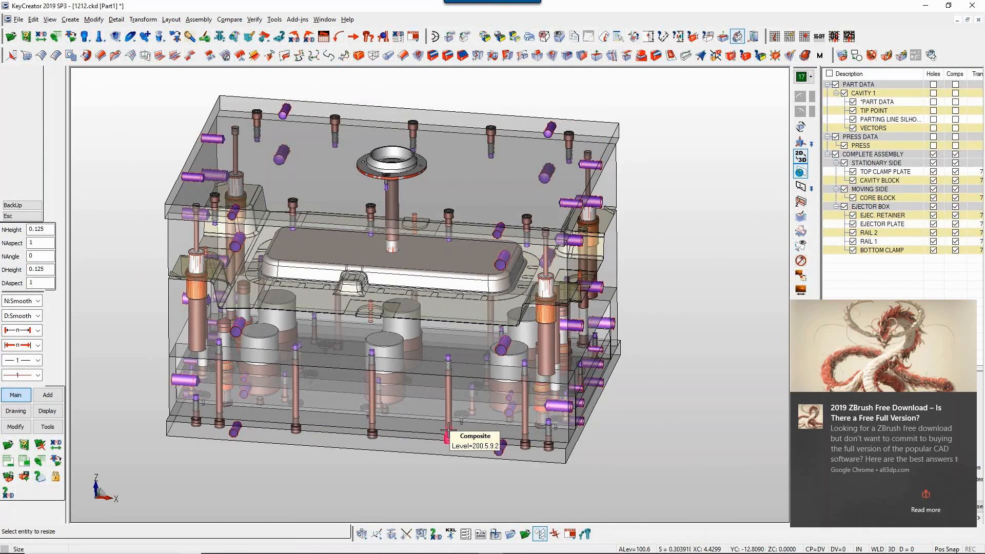
{"action": "left_click", "coordinate": [448, 431]}
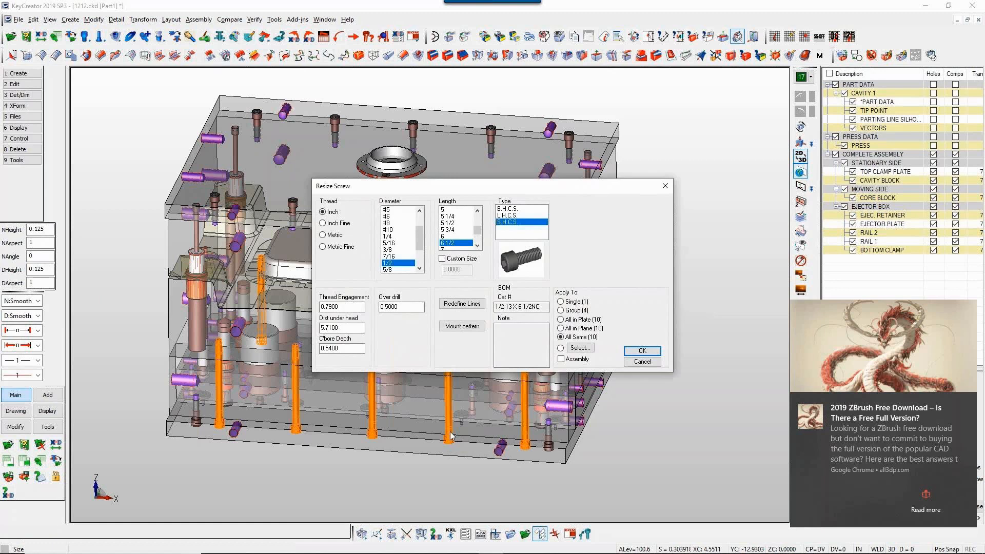
{"action": "left_click", "coordinate": [462, 327]}
{"action": "left_click", "coordinate": [471, 303]}
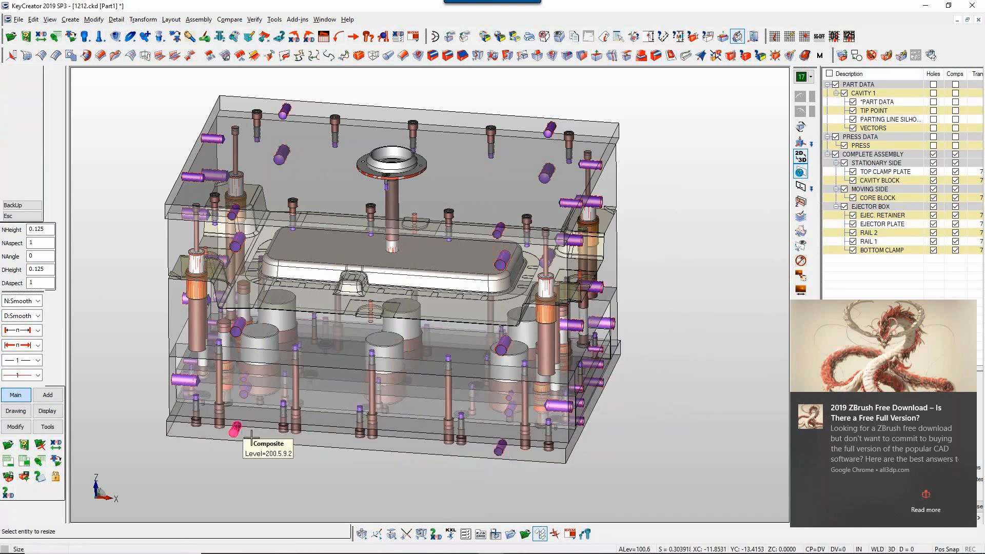
Change all the same rail screws to the single mount pattern and leave the resize command.
{"action": "left_click", "coordinate": [373, 407]}
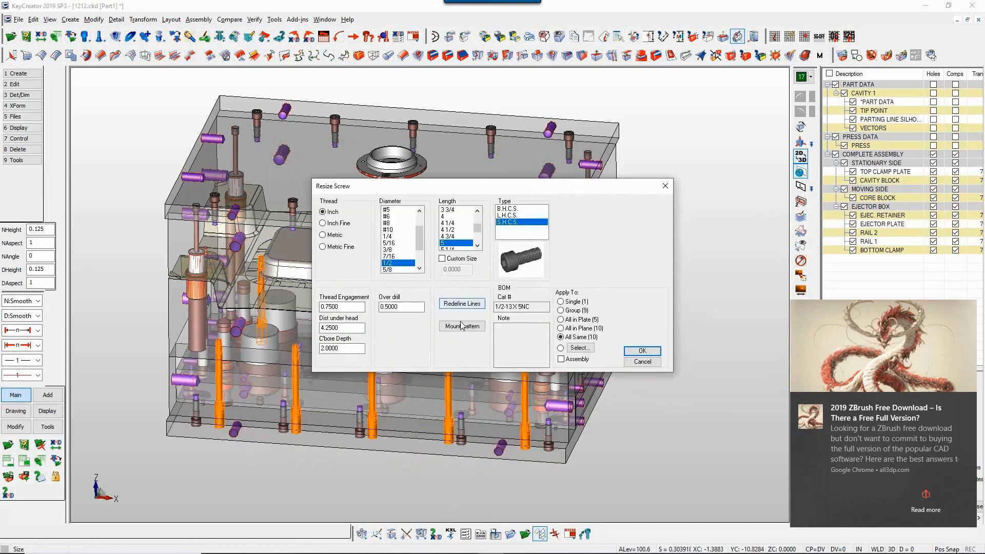
{"action": "left_click", "coordinate": [642, 351]}
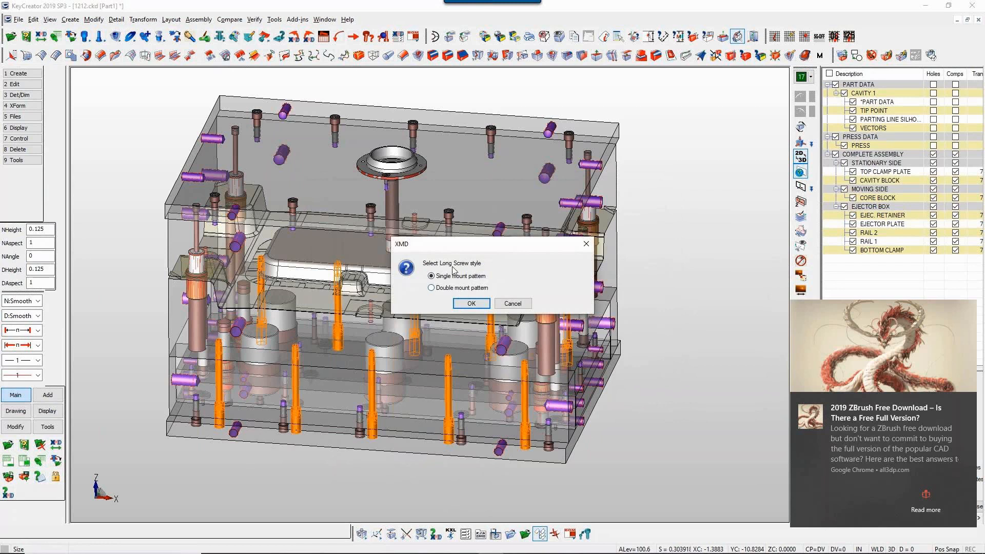
{"action": "left_click", "coordinate": [470, 306]}
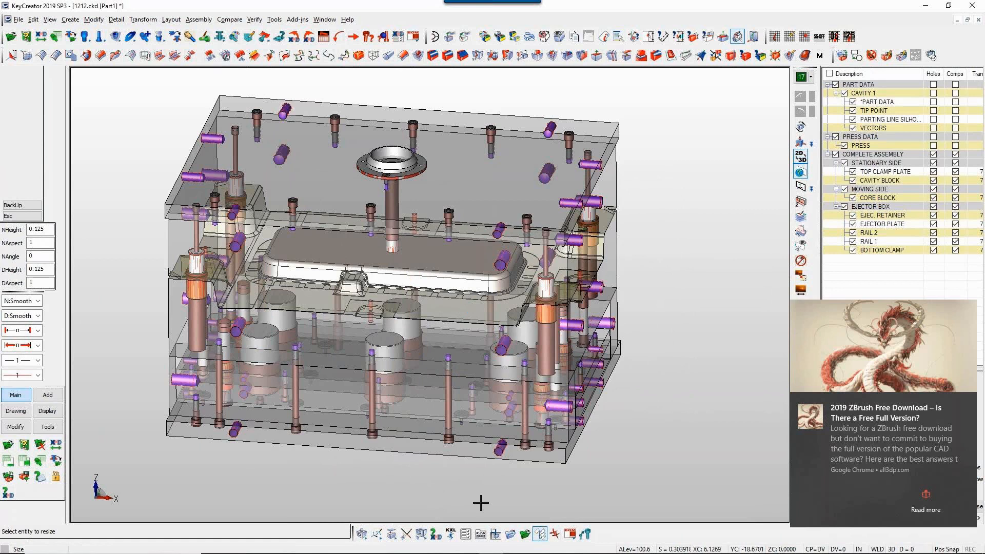
{"action": "middle_click_drag", "start_coordinate": [477, 501], "coordinate": [577, 504]}
{"action": "key", "text": "Escape"}
Examine the ejector box and its components from the side and at an angle.
{"action": "key", "text": "alt+5"}
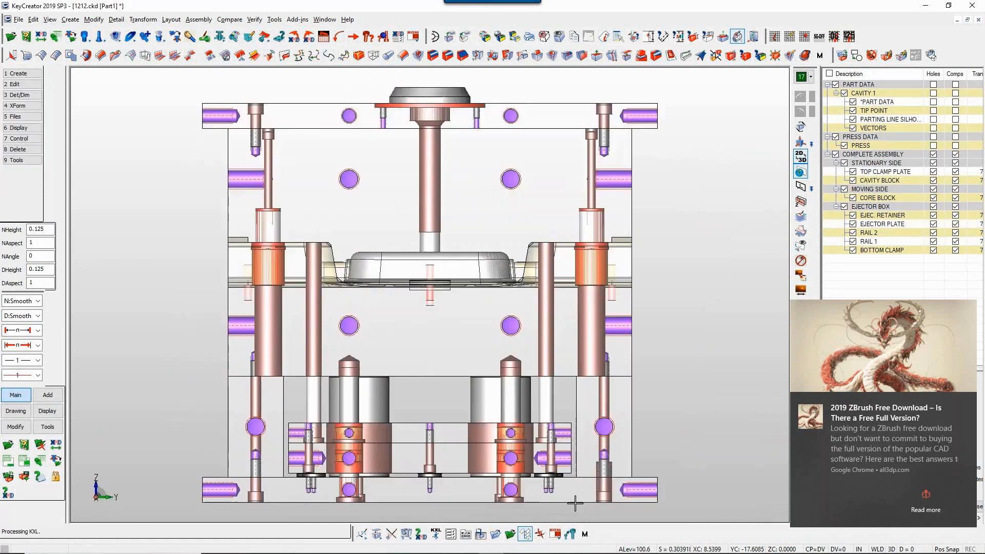
{"action": "key", "text": "alt+w"}
{"action": "left_click_drag", "start_coordinate": [254, 307], "coordinate": [420, 499]}
{"action": "scroll", "coordinate": [231, 269], "scroll_direction": "down", "scroll_amount": 7}
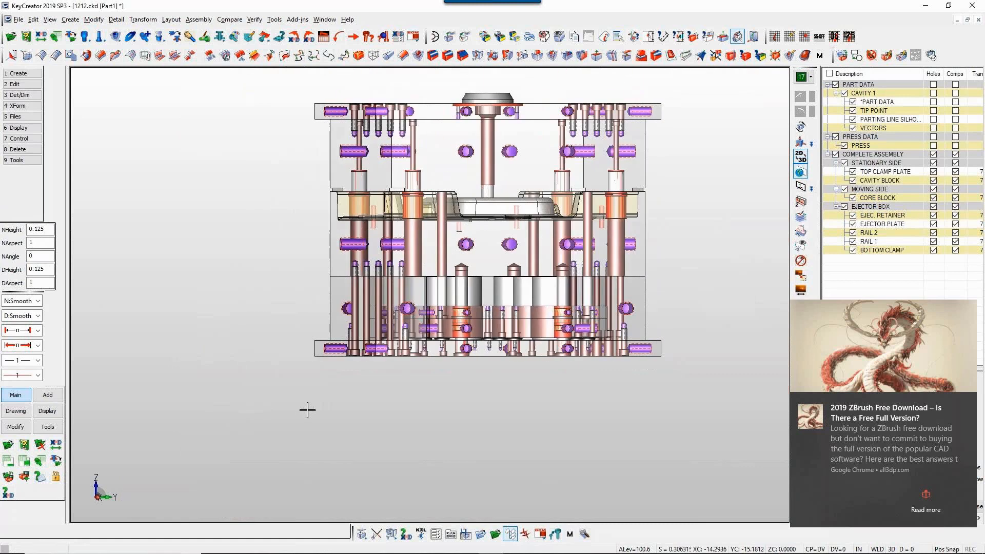
{"action": "middle_click_drag", "start_coordinate": [308, 409], "coordinate": [321, 348]}
{"action": "scroll", "coordinate": [321, 349], "scroll_direction": "up", "scroll_amount": 2}
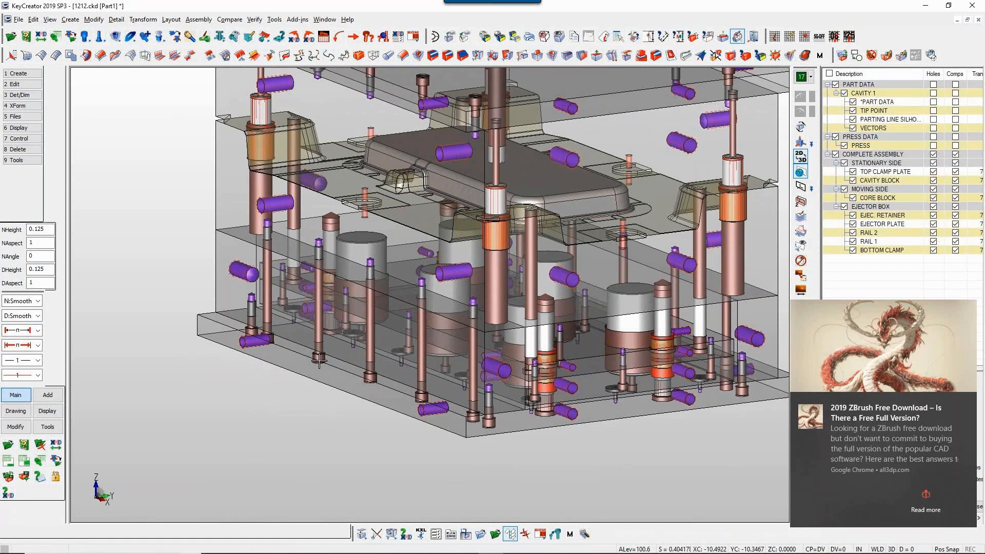
Resize the guided ejection bushing in the ejector box with Switch plate enabled, applying the change to all the same bushings.
{"action": "key", "text": "alt+5"}
{"action": "key", "text": "alt+w"}
{"action": "left_click_drag", "start_coordinate": [279, 344], "coordinate": [569, 509]}
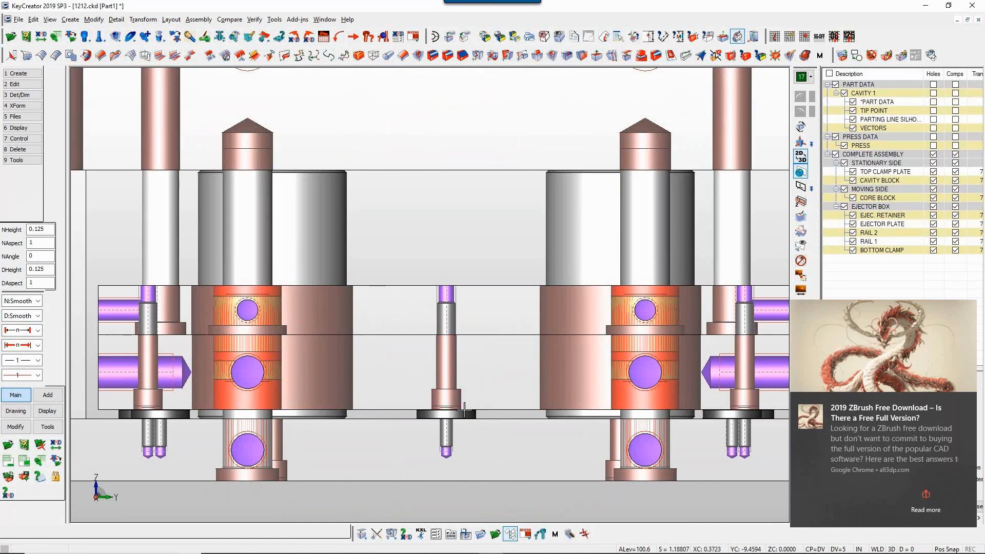
{"action": "key", "text": "alt+w"}
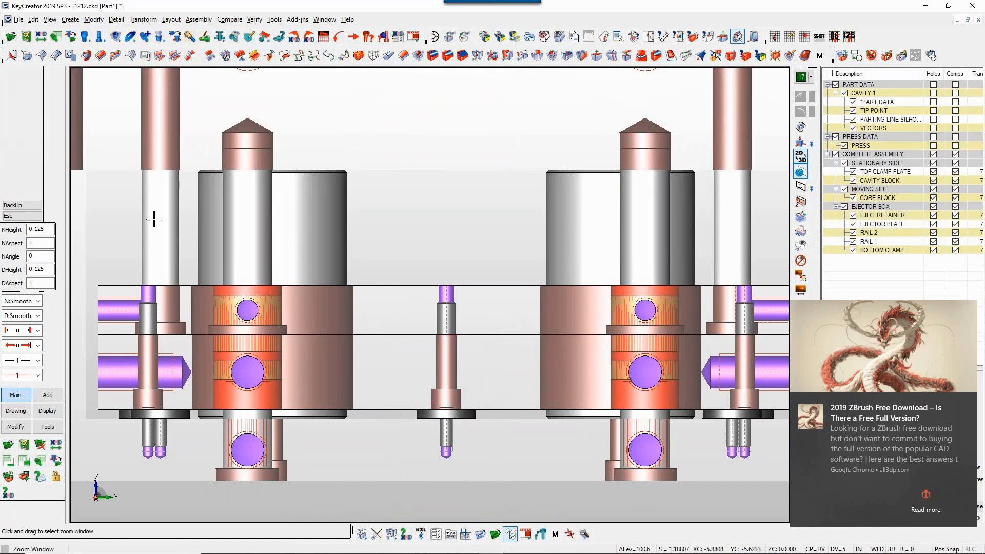
{"action": "left_click_drag", "start_coordinate": [154, 220], "coordinate": [447, 430]}
{"action": "key", "text": "Delete"}
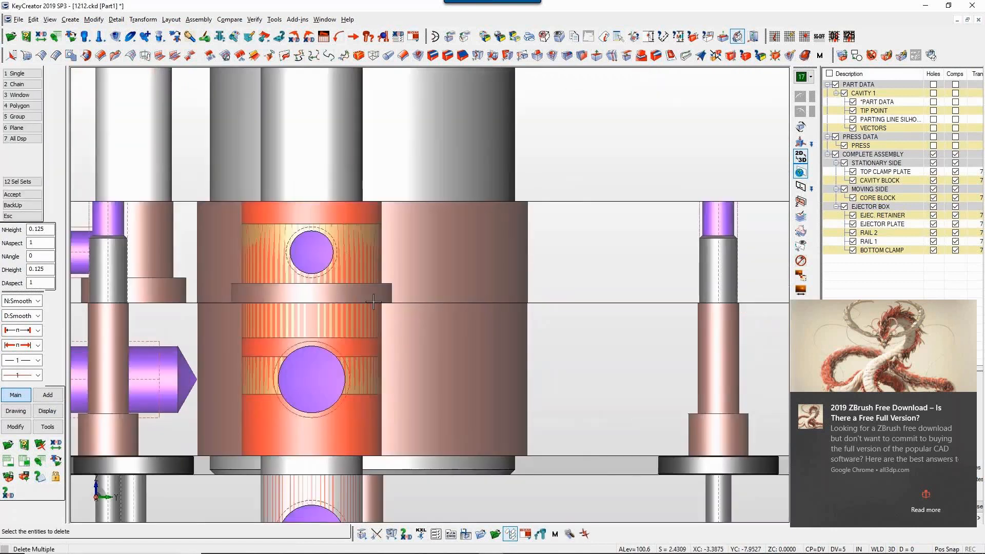
{"action": "left_click", "coordinate": [377, 294]}
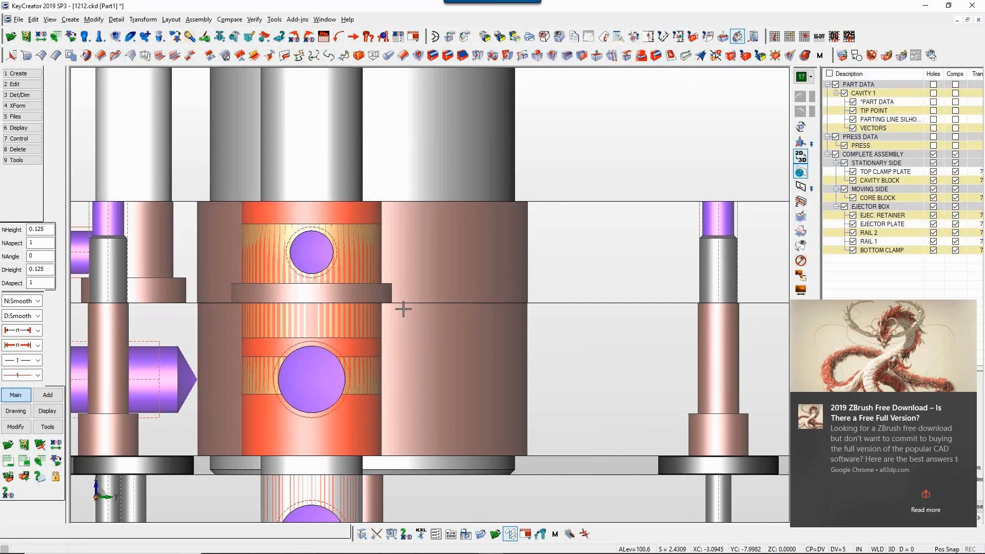
{"action": "key", "text": "s"}
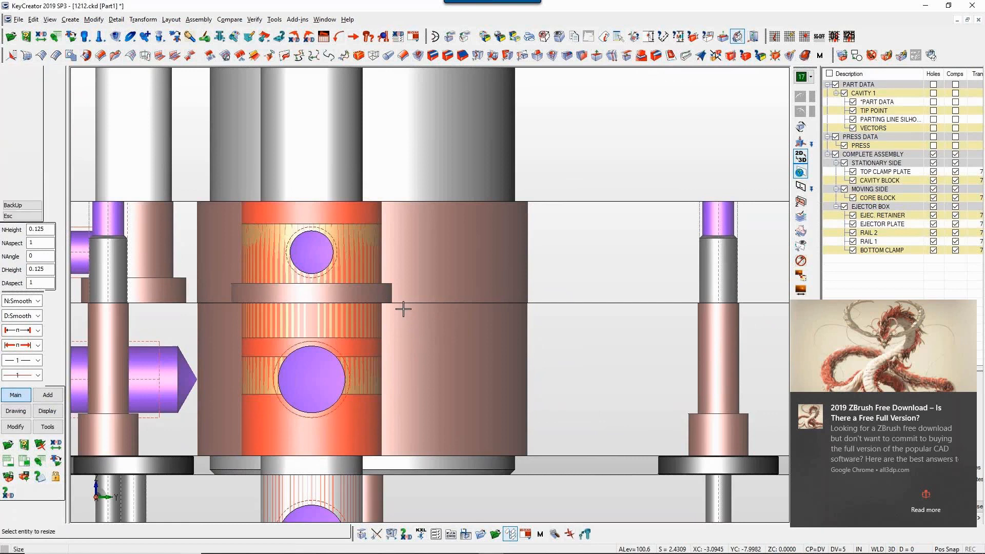
{"action": "left_click", "coordinate": [379, 294]}
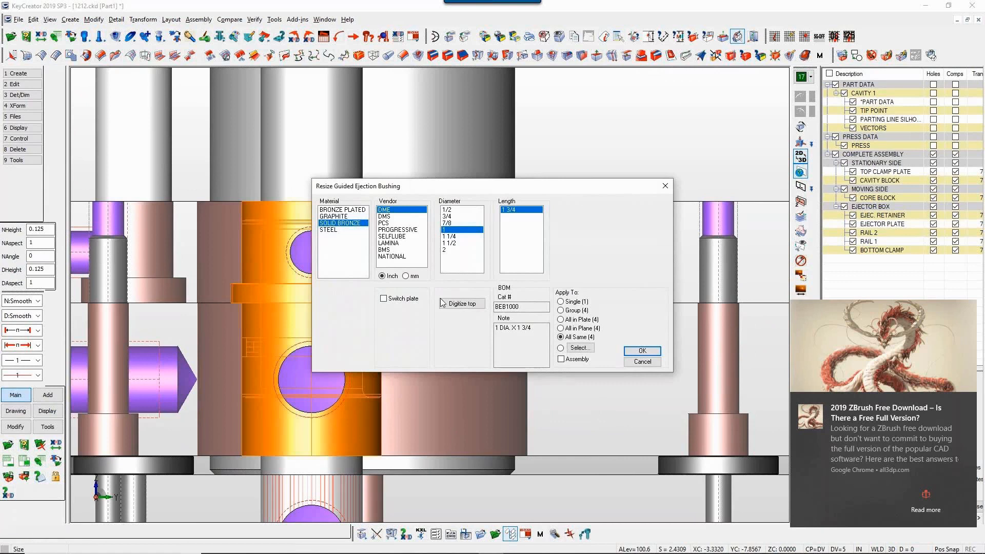
{"action": "left_click", "coordinate": [406, 301]}
{"action": "left_click", "coordinate": [652, 353]}
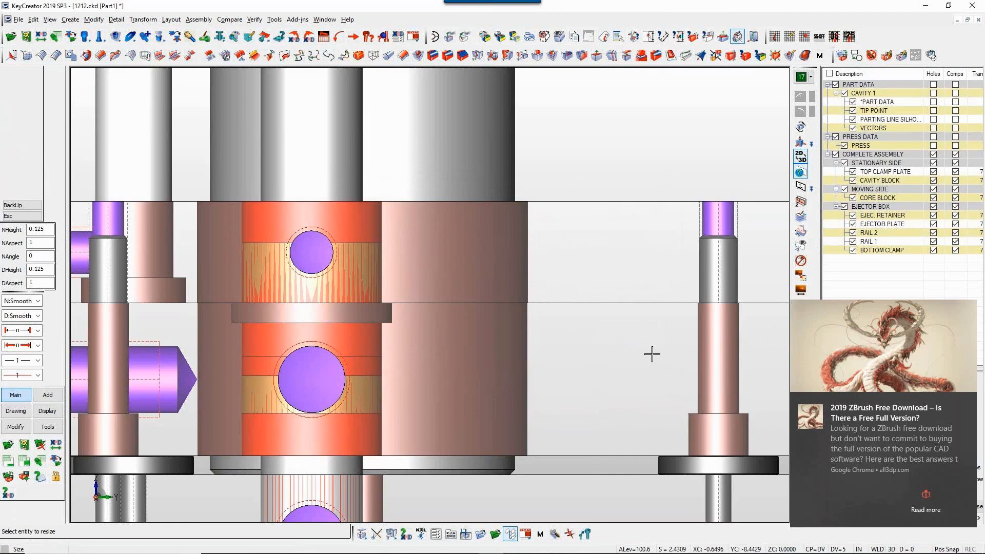
Resize the guided ejection bushing once more with Switch plate enabled to put all four back in their previous plate.
{"action": "scroll", "coordinate": [652, 354], "scroll_direction": "down", "scroll_amount": 10}
{"action": "middle_click_drag", "start_coordinate": [653, 418], "coordinate": [638, 415]}
{"action": "scroll", "coordinate": [638, 416], "scroll_direction": "up", "scroll_amount": 4}
{"action": "scroll", "coordinate": [572, 378], "scroll_direction": "up", "scroll_amount": 2}
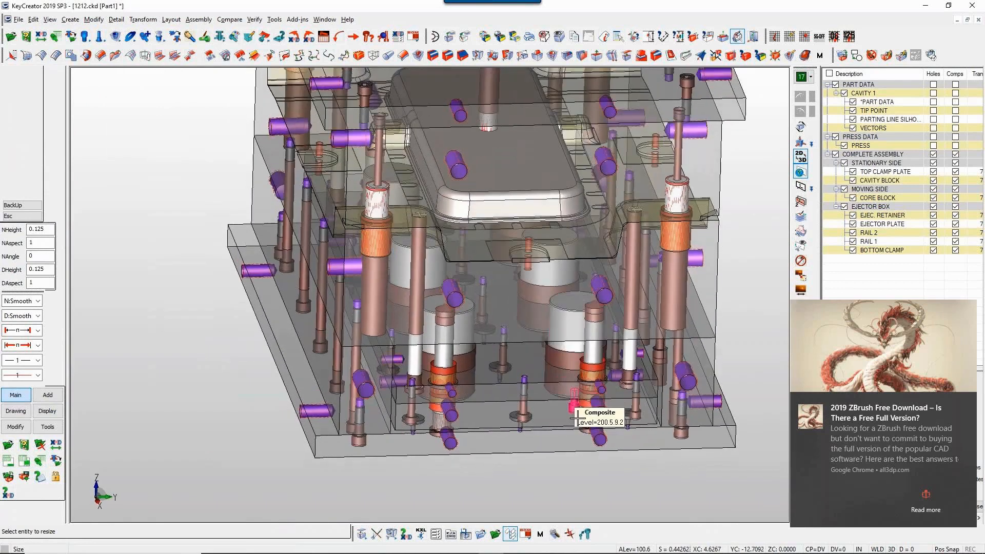
{"action": "mouse_move", "coordinate": [579, 408]}
{"action": "middle_mouse_down"}
{"action": "mouse_move", "coordinate": [587, 427]}
{"action": "mouse_move", "coordinate": [584, 410]}
{"action": "middle_mouse_up"}
{"action": "left_click", "coordinate": [451, 335]}
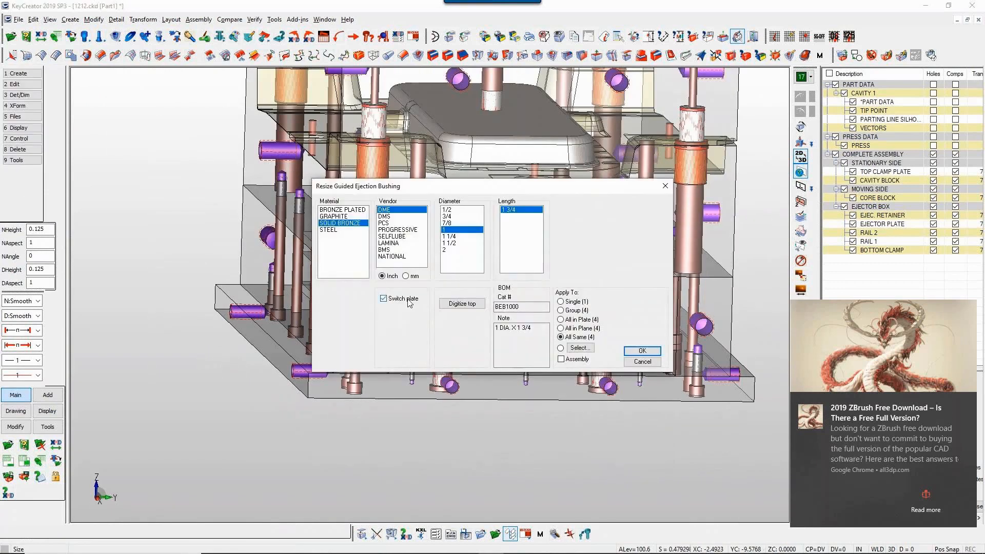
{"action": "left_click", "coordinate": [642, 350]}
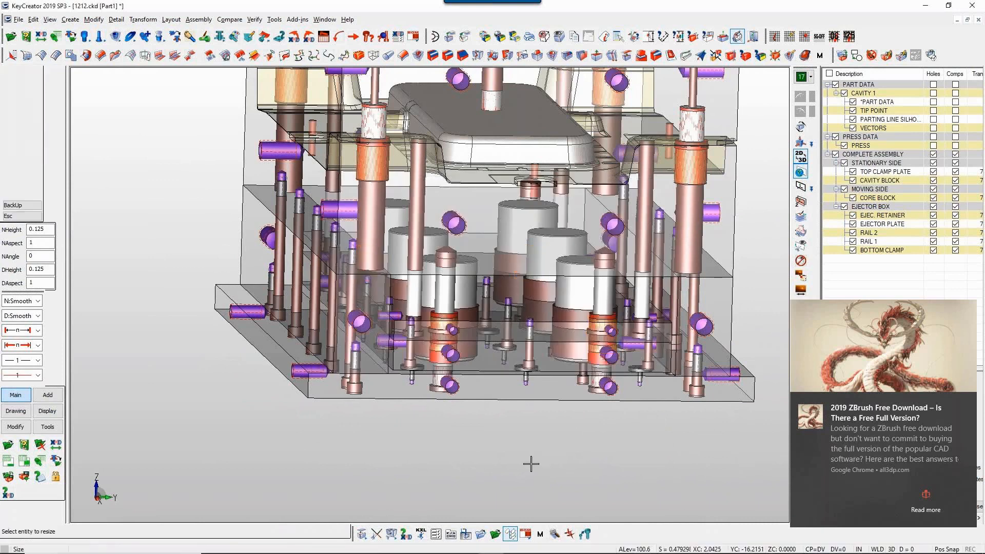
Resize a guided ejection pin in the ejector box to 1 1/2 diameter by 6 3/4 length, applying it to all the same pins.
{"action": "mouse_move", "coordinate": [590, 480]}
{"action": "middle_mouse_down"}
{"action": "mouse_move", "coordinate": [647, 491]}
{"action": "mouse_move", "coordinate": [636, 501]}
{"action": "mouse_move", "coordinate": [602, 494]}
{"action": "middle_mouse_up"}
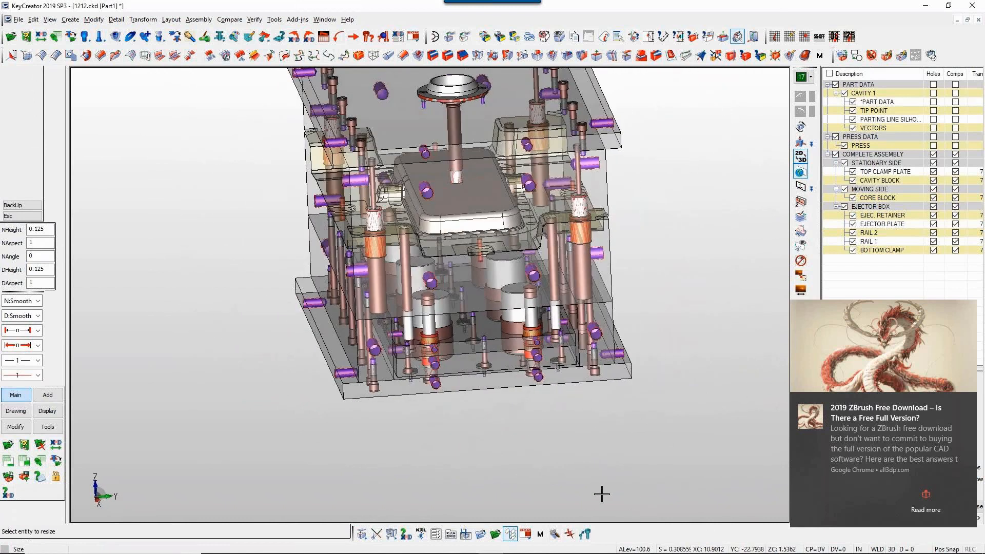
{"action": "scroll", "coordinate": [602, 494], "scroll_direction": "up", "scroll_amount": 5}
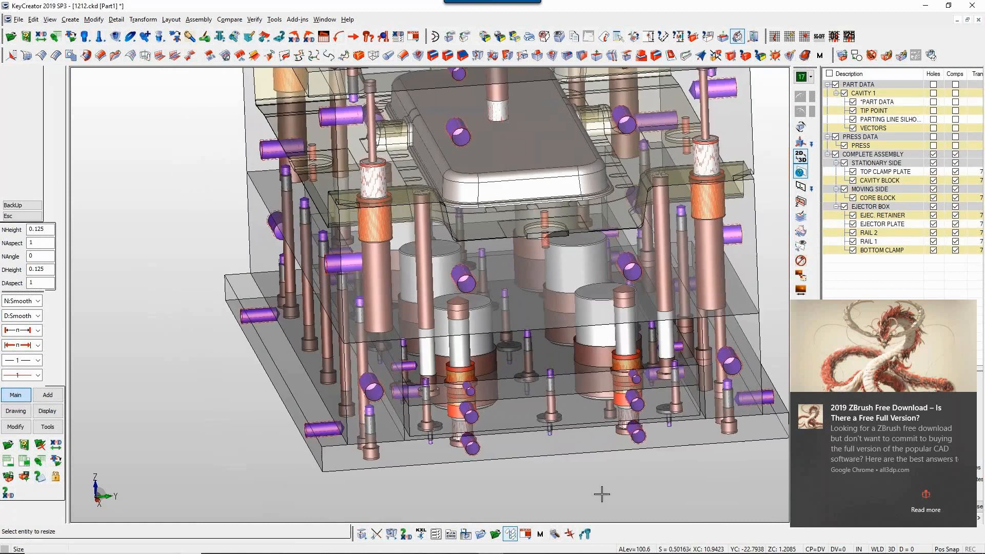
{"action": "scroll", "coordinate": [602, 494], "scroll_direction": "up", "scroll_amount": 5}
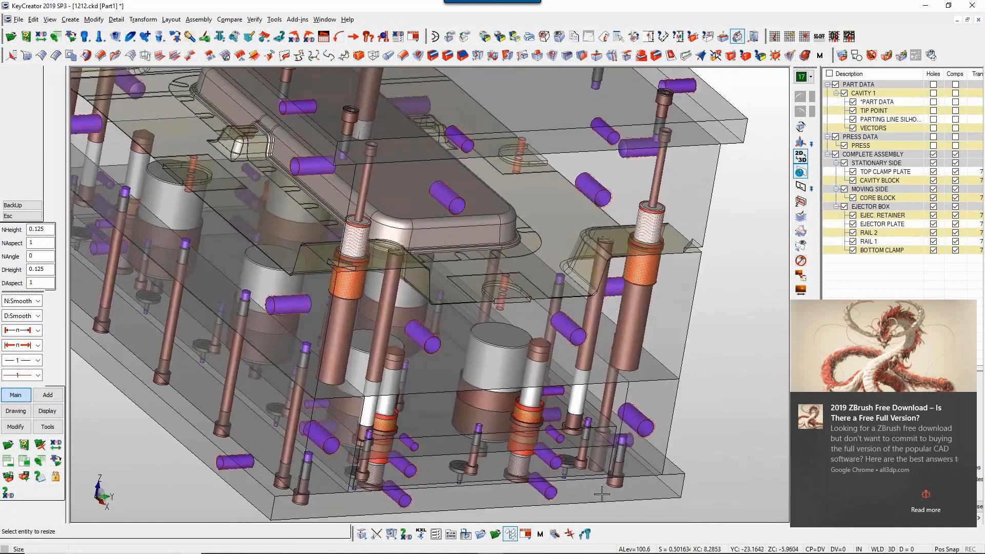
{"action": "middle_click_drag", "start_coordinate": [602, 494], "coordinate": [596, 451]}
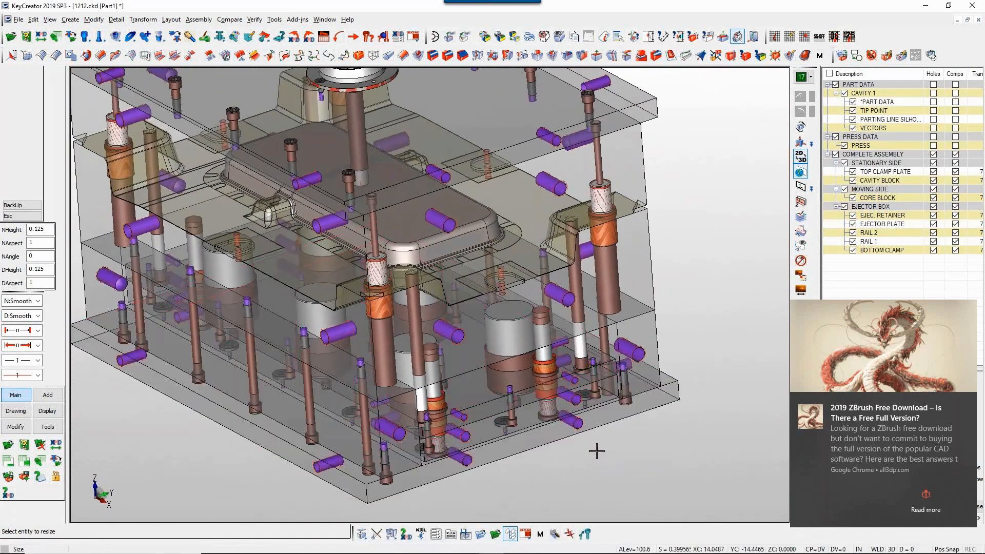
{"action": "key", "text": "Escape"}
{"action": "key", "text": "alt+w"}
{"action": "left_click_drag", "start_coordinate": [467, 274], "coordinate": [575, 442]}
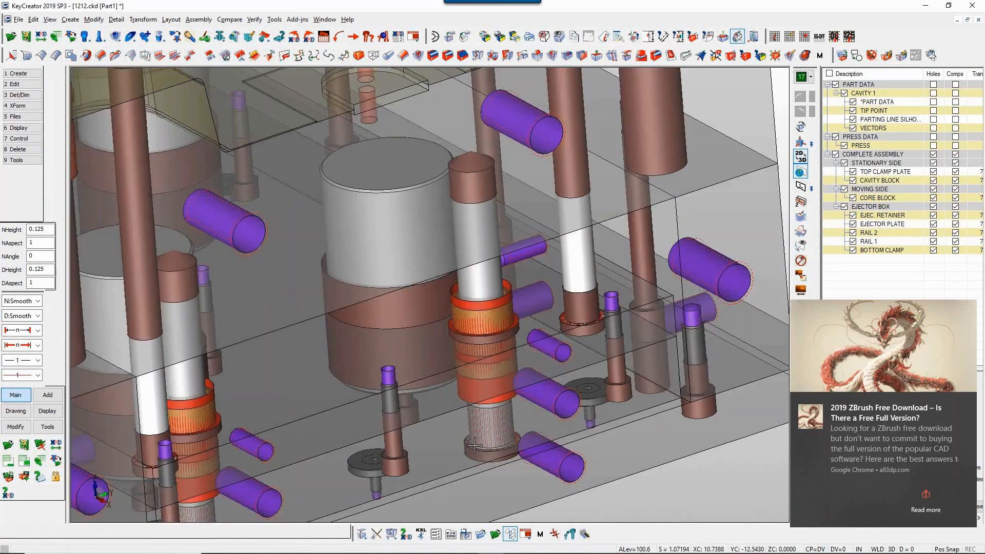
{"action": "key", "text": "s"}
{"action": "left_click", "coordinate": [491, 439]}
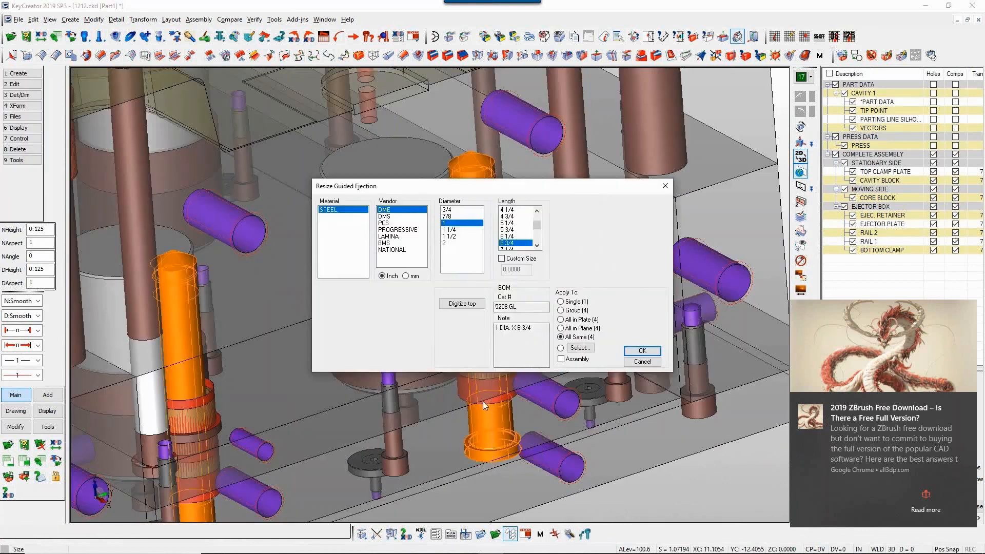
{"action": "left_click", "coordinate": [454, 236]}
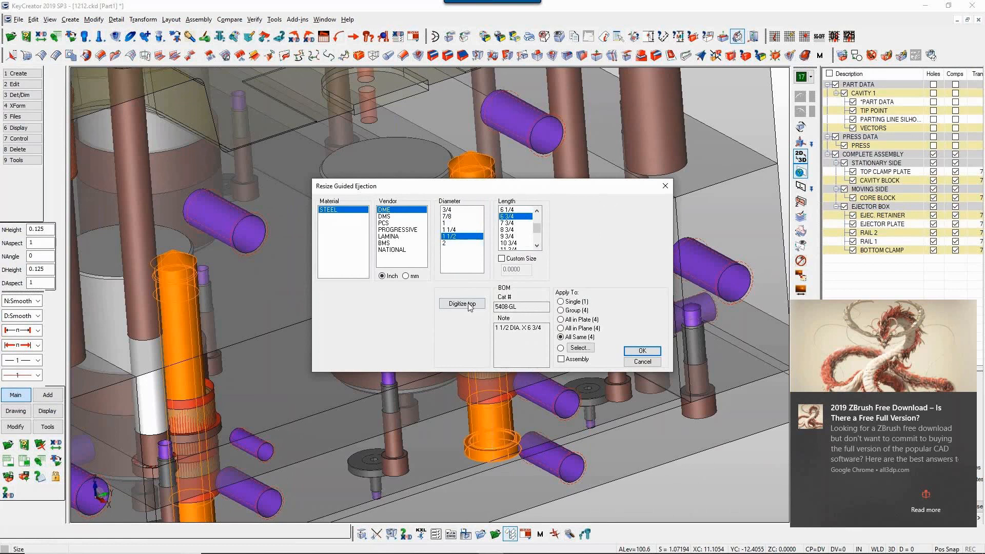
{"action": "left_click", "coordinate": [642, 351]}
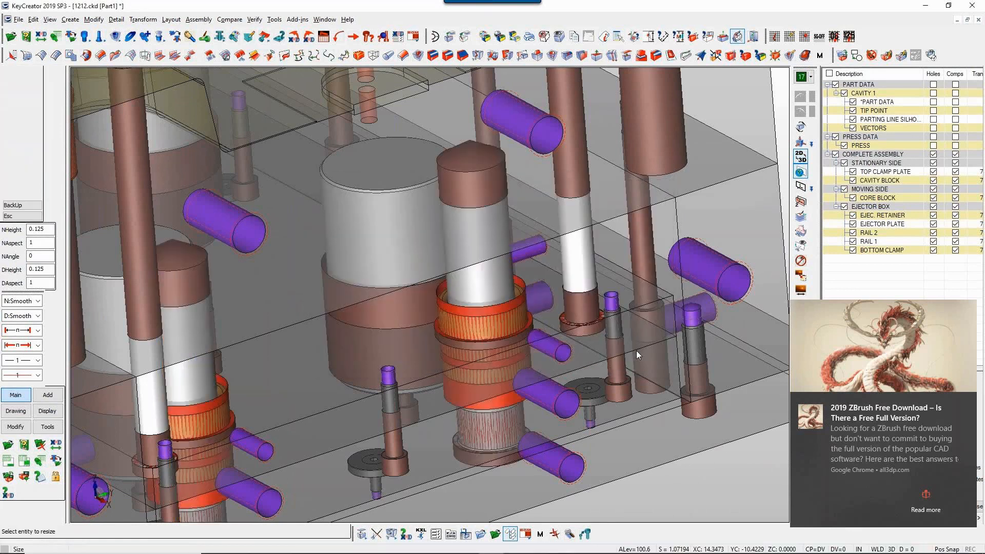
Set the guided ejection bushing's diameter to 1, applying the change to all the same bushings.
{"action": "left_click", "coordinate": [494, 392]}
{"action": "left_click", "coordinate": [457, 237]}
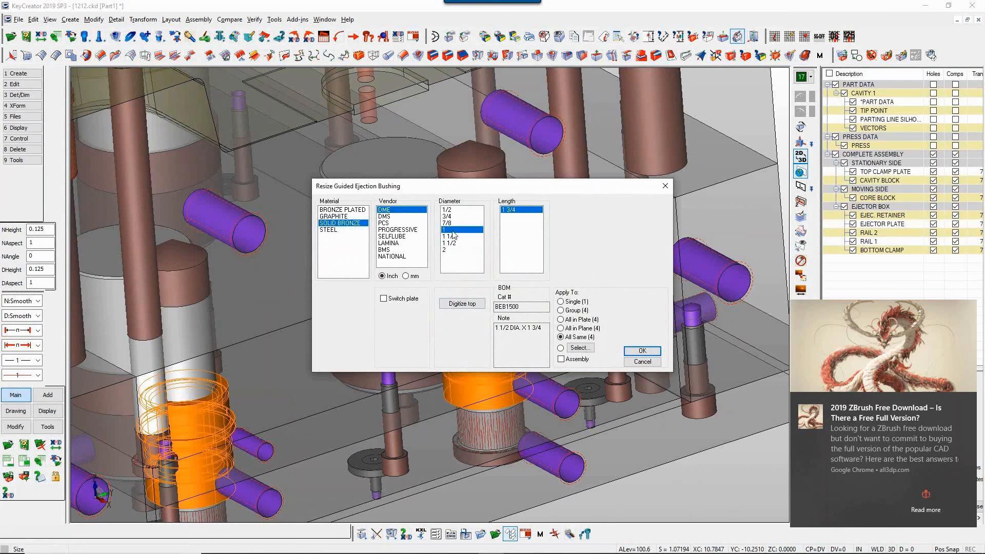
{"action": "left_click", "coordinate": [641, 351]}
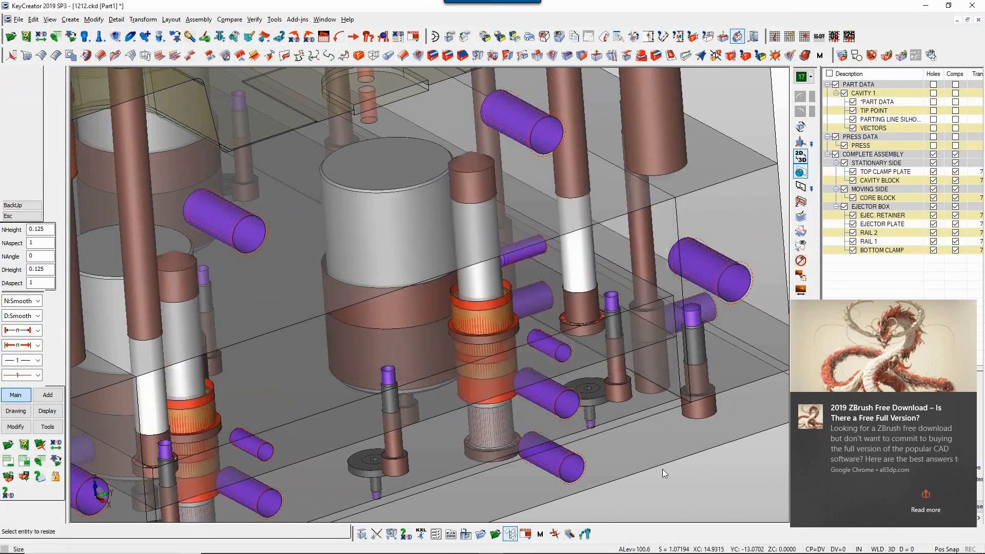
Show the whole assembly in the front view, save the job file and dismiss the desktop notification.
{"action": "scroll", "coordinate": [663, 469], "scroll_direction": "down", "scroll_amount": 5}
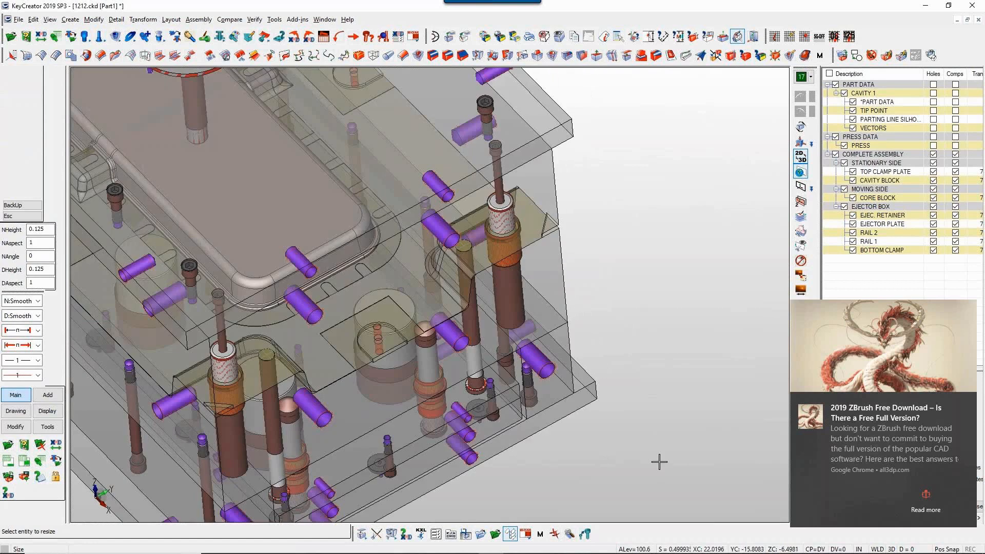
{"action": "scroll", "coordinate": [659, 462], "scroll_direction": "up", "scroll_amount": 1}
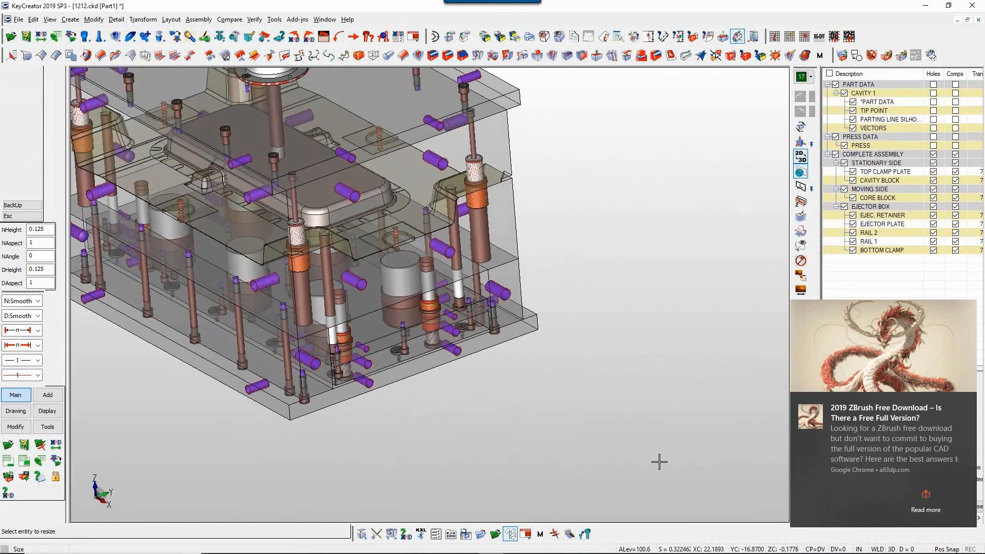
{"action": "scroll", "coordinate": [659, 462], "scroll_direction": "down", "scroll_amount": 4}
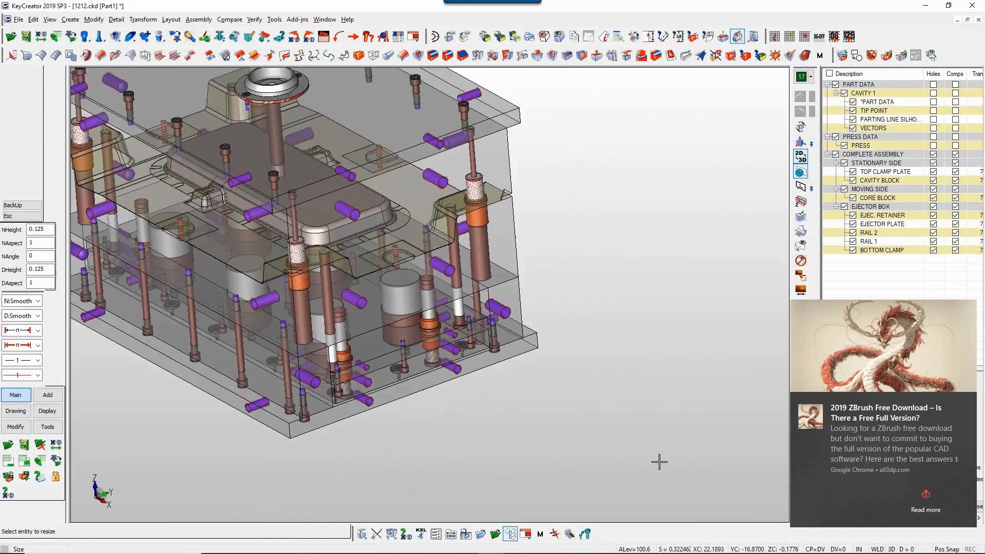
{"action": "mouse_move", "coordinate": [561, 444]}
{"action": "middle_mouse_down"}
{"action": "mouse_move", "coordinate": [598, 445]}
{"action": "mouse_move", "coordinate": [572, 444]}
{"action": "middle_mouse_up"}
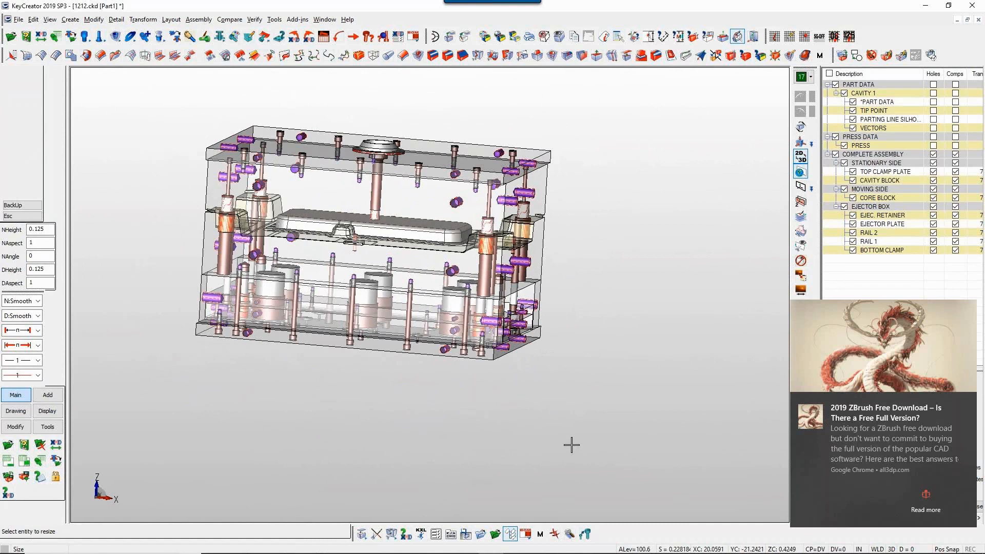
{"action": "key", "text": "Escape"}
{"action": "key", "text": "alt+2"}
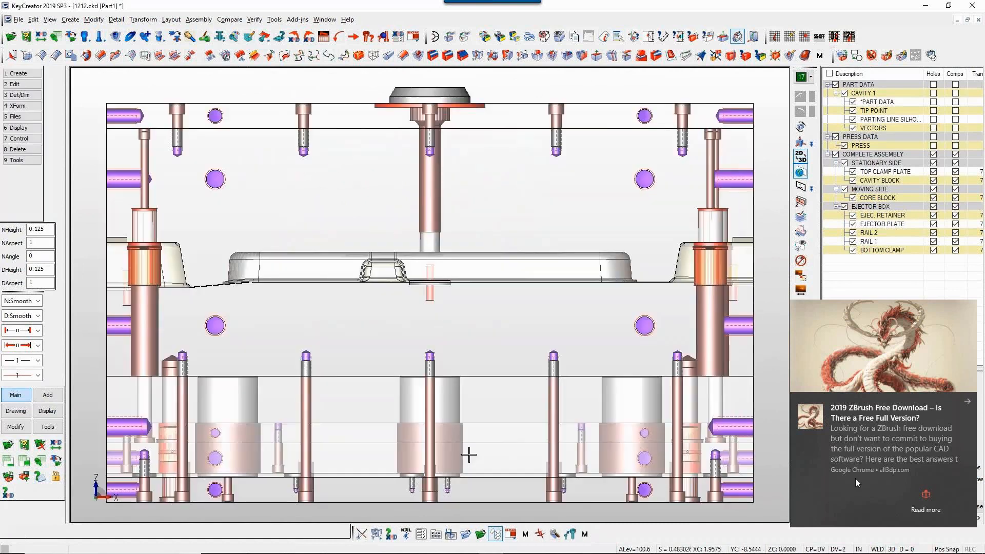
{"action": "key", "text": "ctrl+s"}
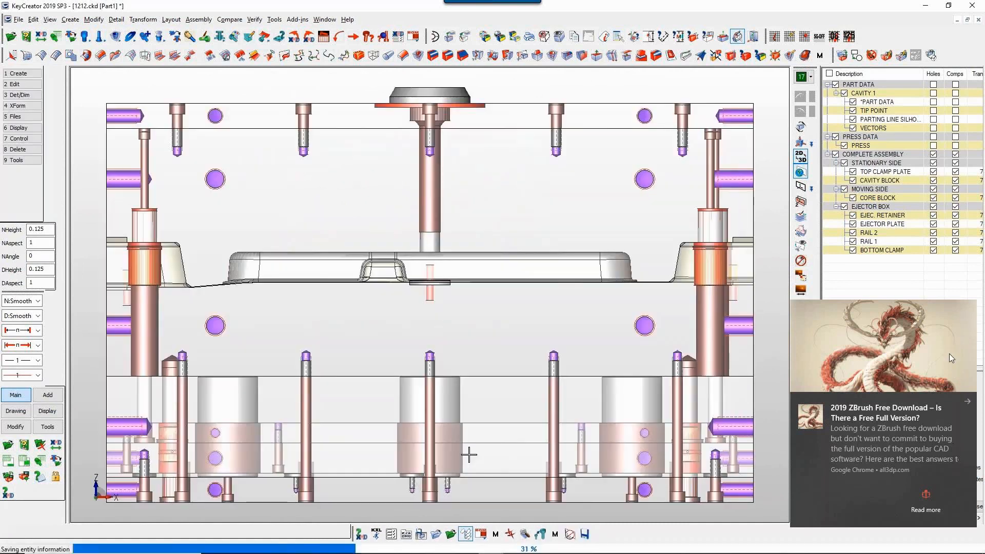
{"action": "left_click", "coordinate": [966, 403]}
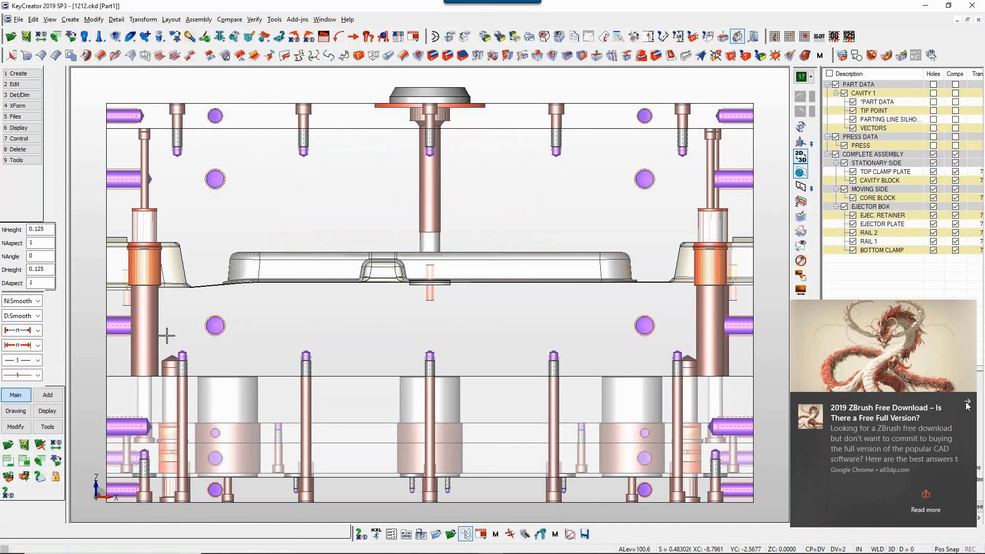
Move the group of large side holes in the core block down by 1 inch with Dynamove.
{"action": "left_click", "coordinate": [15, 427]}
{"action": "left_click", "coordinate": [23, 445]}
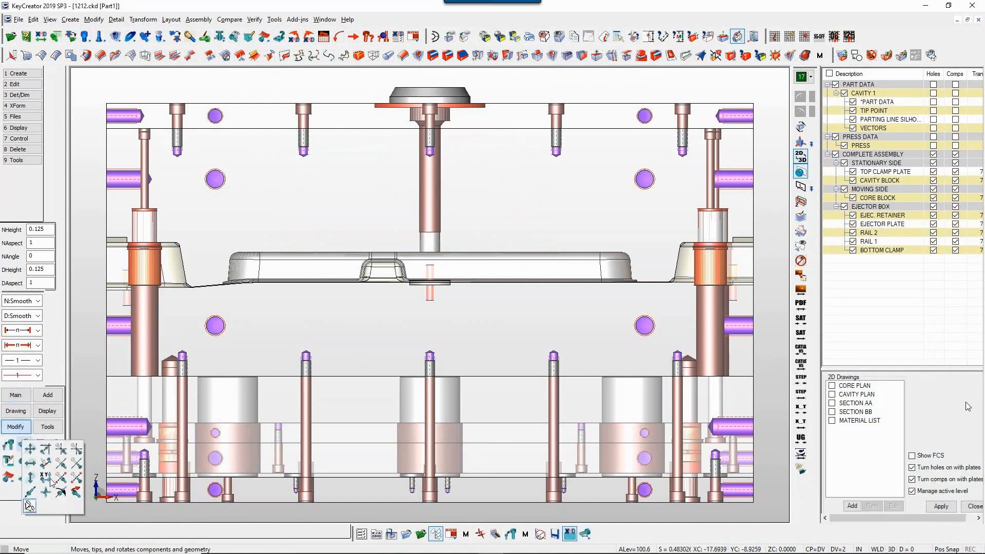
{"action": "left_click", "coordinate": [30, 505]}
{"action": "left_click", "coordinate": [215, 326]}
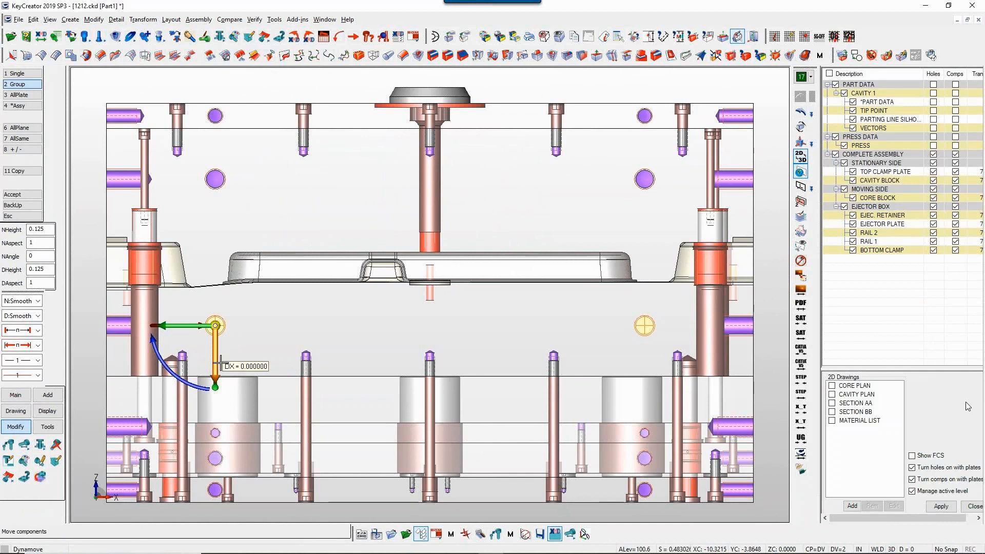
{"action": "left_click_drag", "start_coordinate": [219, 360], "coordinate": [216, 376]}
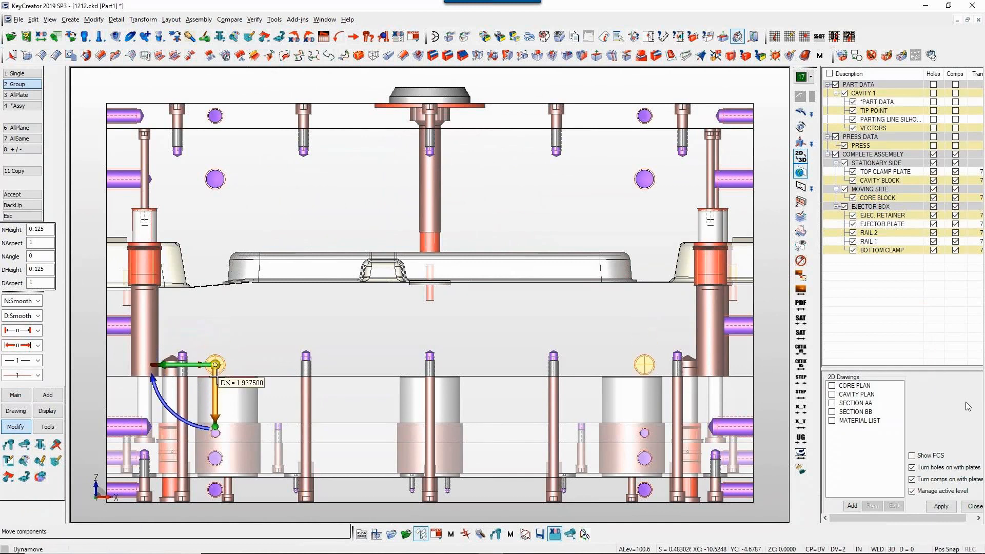
{"action": "mouse_move", "coordinate": [214, 377]}
{"action": "left_mouse_down"}
{"action": "mouse_move", "coordinate": [214, 359]}
{"action": "mouse_move", "coordinate": [216, 373]}
{"action": "left_mouse_up"}
{"action": "type", "text": ".75"}
{"action": "key", "text": "Return"}
{"action": "type", "text": "1"}
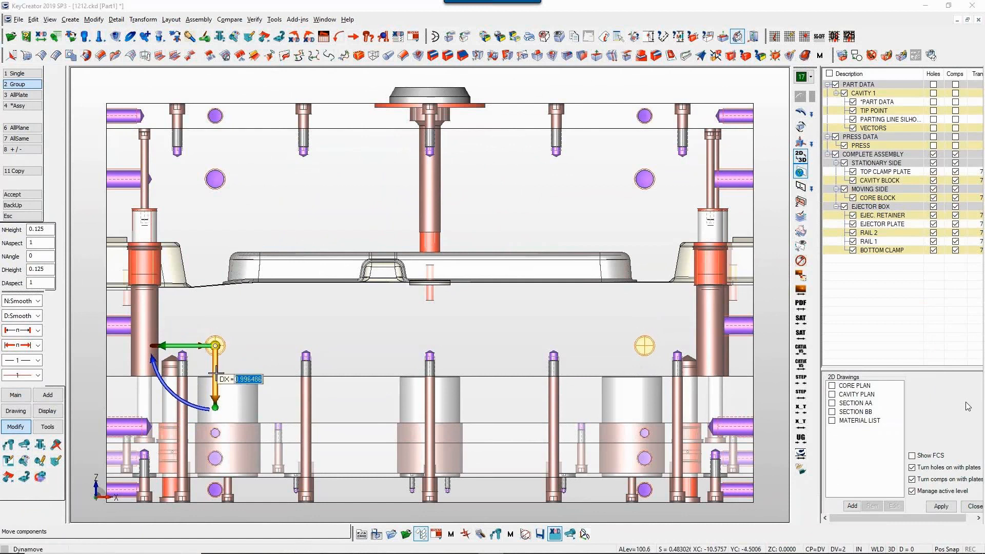
{"action": "key", "text": "Return"}
{"action": "key", "text": "Return"}
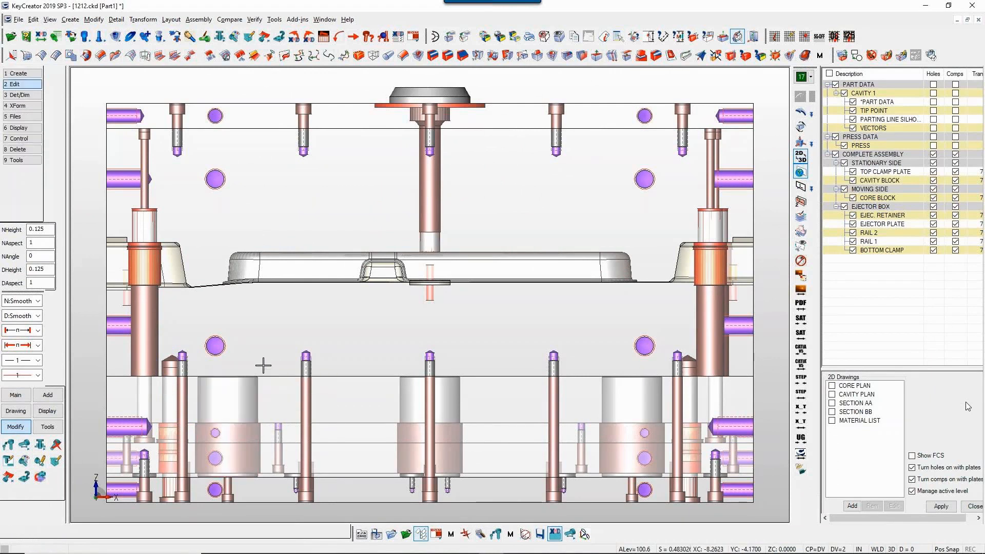
{"action": "key", "text": "Escape"}
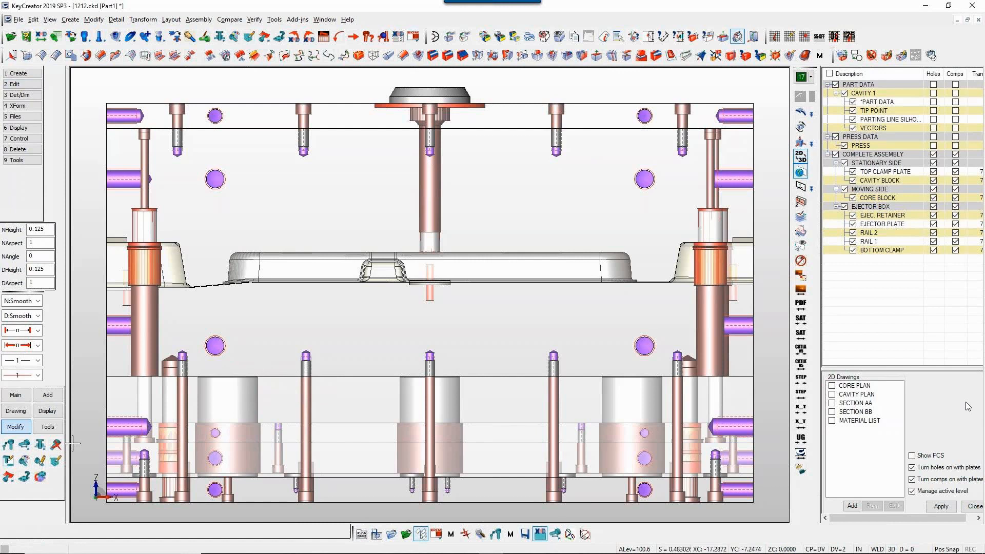
Add automatic thru waterlines to the core block, 0.750 from the part and 3.000 center to center, using the True distance method.
{"action": "left_click", "coordinate": [47, 395]}
{"action": "left_click", "coordinate": [8, 491]}
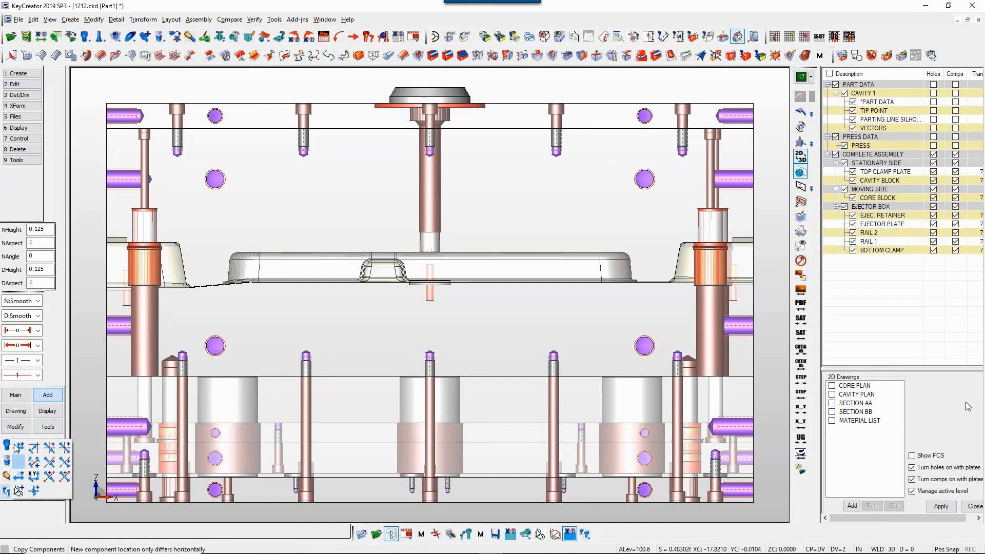
{"action": "left_click", "coordinate": [24, 461]}
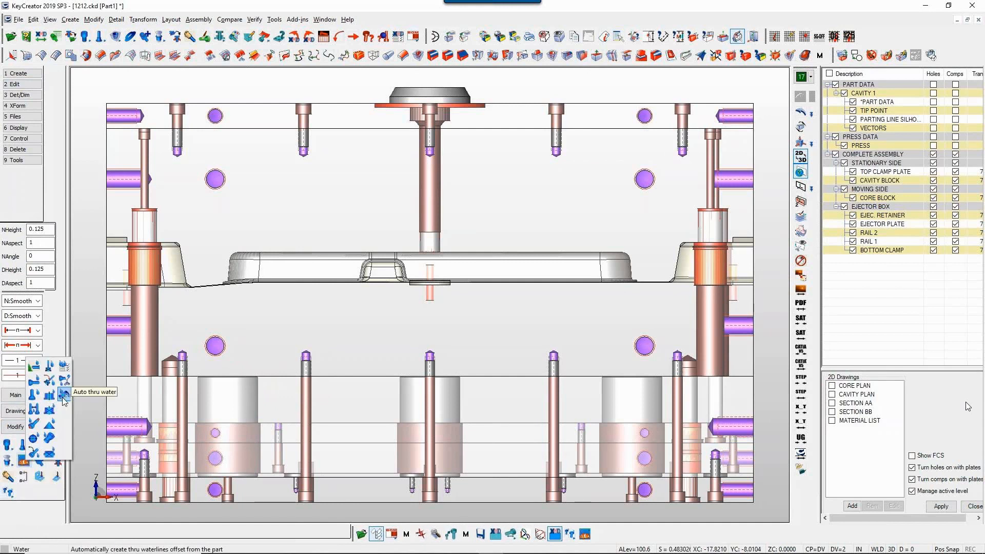
{"action": "left_click", "coordinate": [63, 396]}
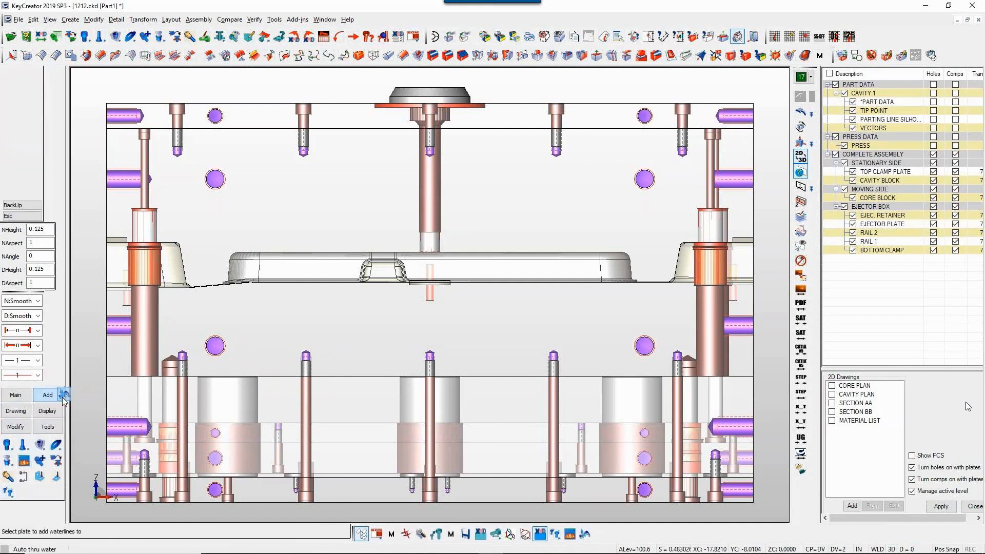
{"action": "left_click", "coordinate": [383, 332]}
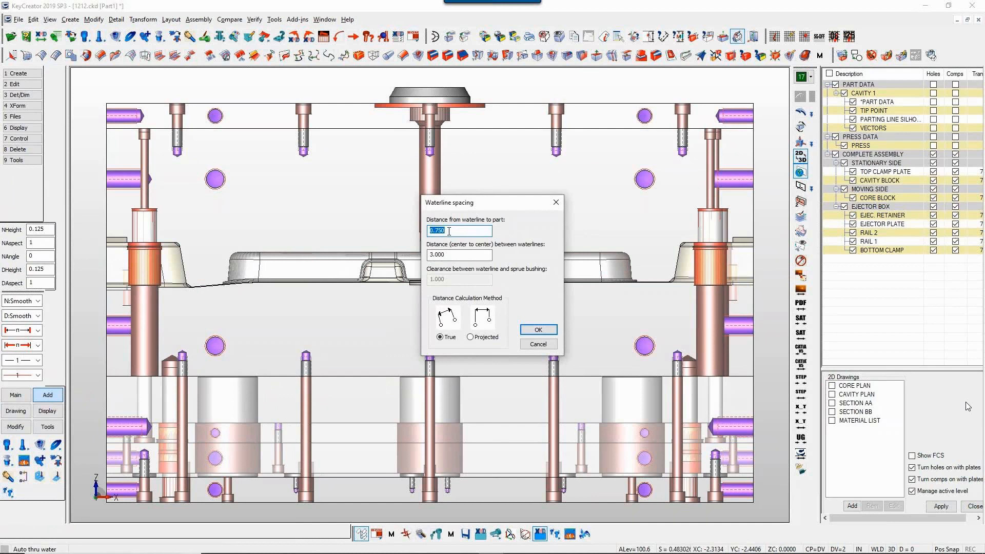
{"action": "left_click", "coordinate": [447, 255]}
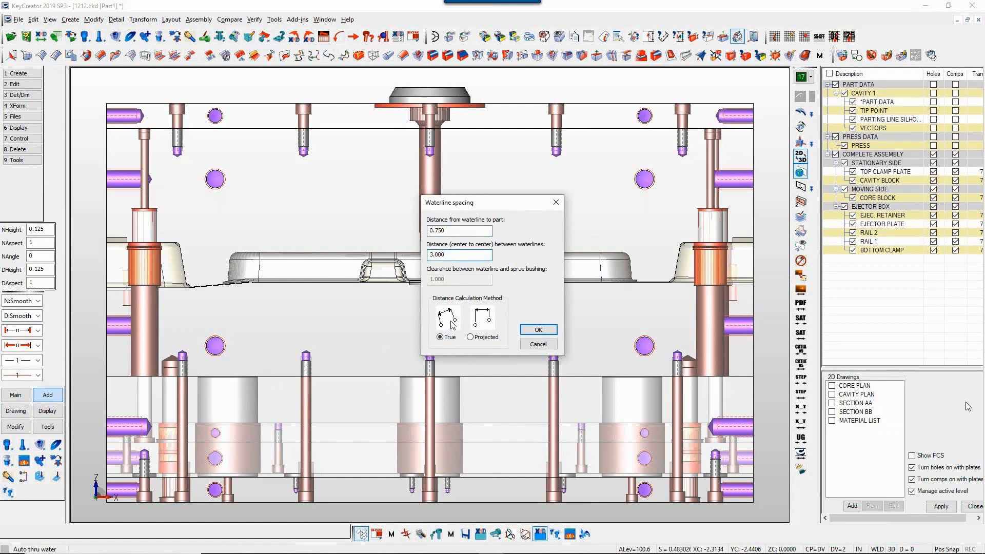
{"action": "left_click", "coordinate": [522, 331]}
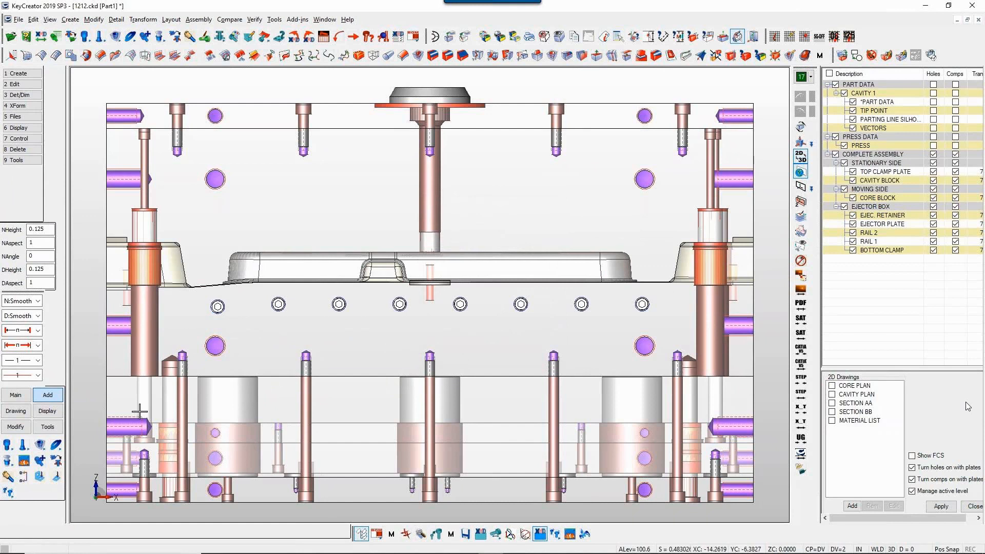
Hide the complete assembly except for the core block on the moving side.
{"action": "scroll", "coordinate": [106, 411], "scroll_direction": "down", "scroll_amount": 8}
{"action": "middle_click_drag", "start_coordinate": [105, 411], "coordinate": [174, 414]}
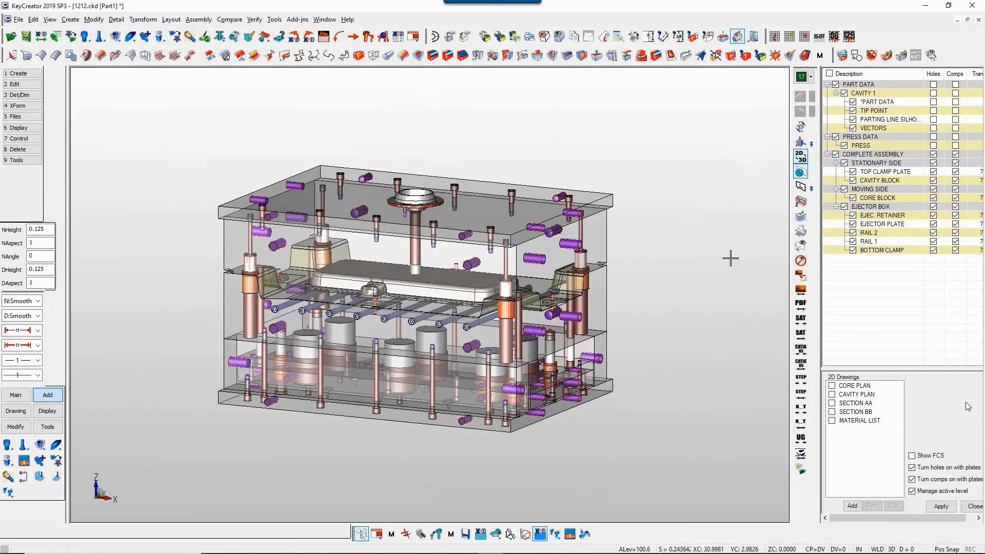
{"action": "left_click", "coordinate": [836, 154]}
{"action": "left_click", "coordinate": [844, 189]}
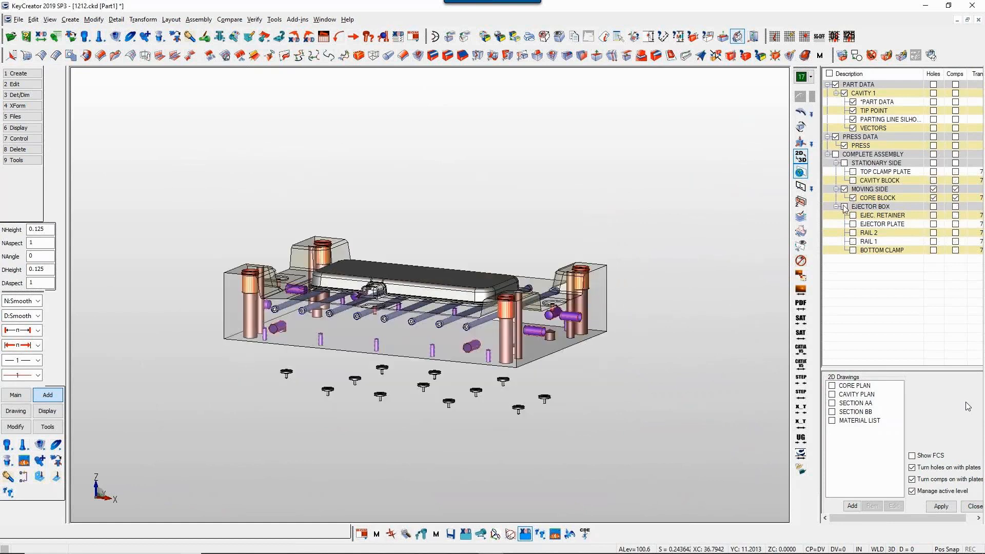
{"action": "left_click", "coordinate": [845, 207]}
{"action": "left_click", "coordinate": [845, 207]}
Resize all eight matching 3/8 NPT core block waterlines with pipe tap connectors and a 1.250 diameter, 1.250 deep counterbore, and hide the part data.
{"action": "scroll", "coordinate": [317, 453], "scroll_direction": "up", "scroll_amount": 4}
{"action": "middle_click_drag", "start_coordinate": [308, 457], "coordinate": [296, 467]}
{"action": "key", "text": "s"}
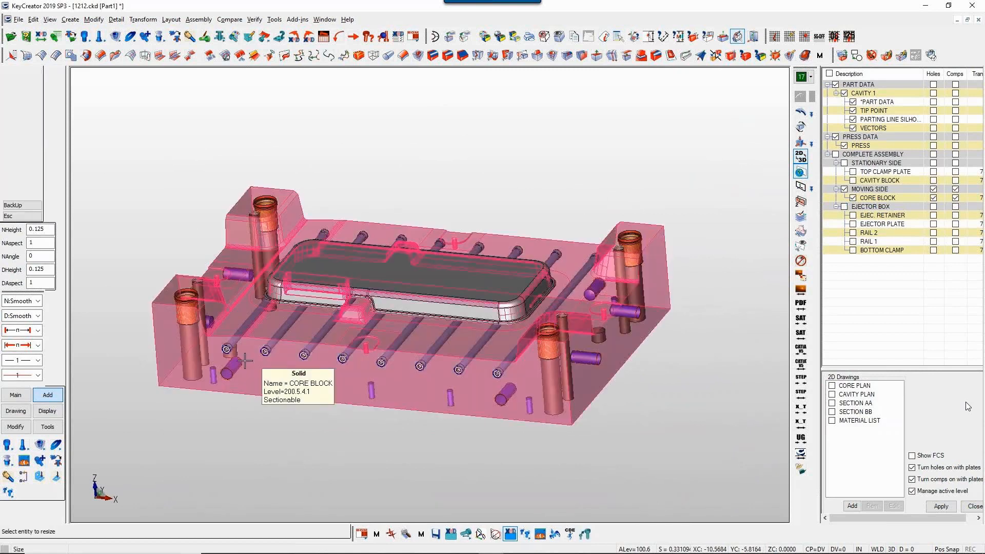
{"action": "left_click", "coordinate": [244, 322]}
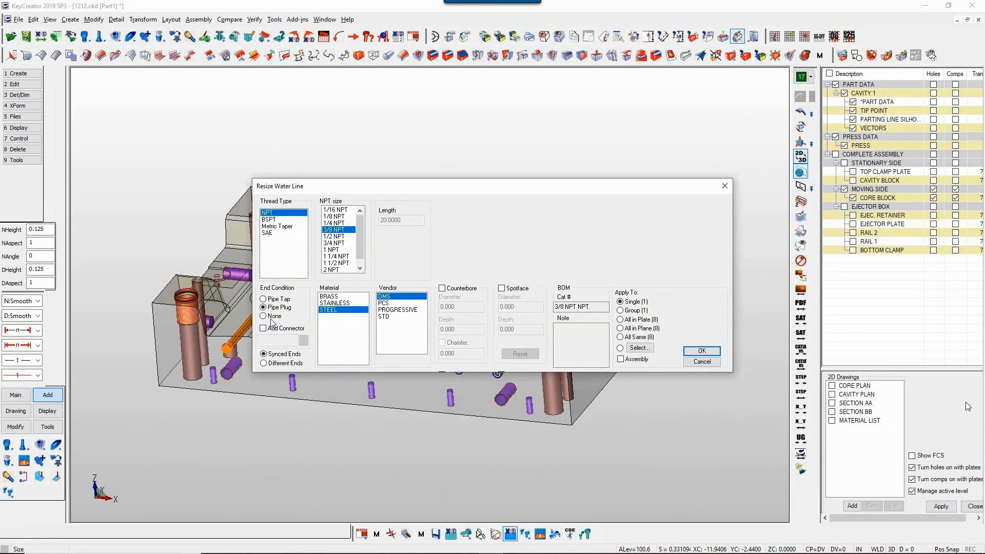
{"action": "left_click", "coordinate": [264, 328]}
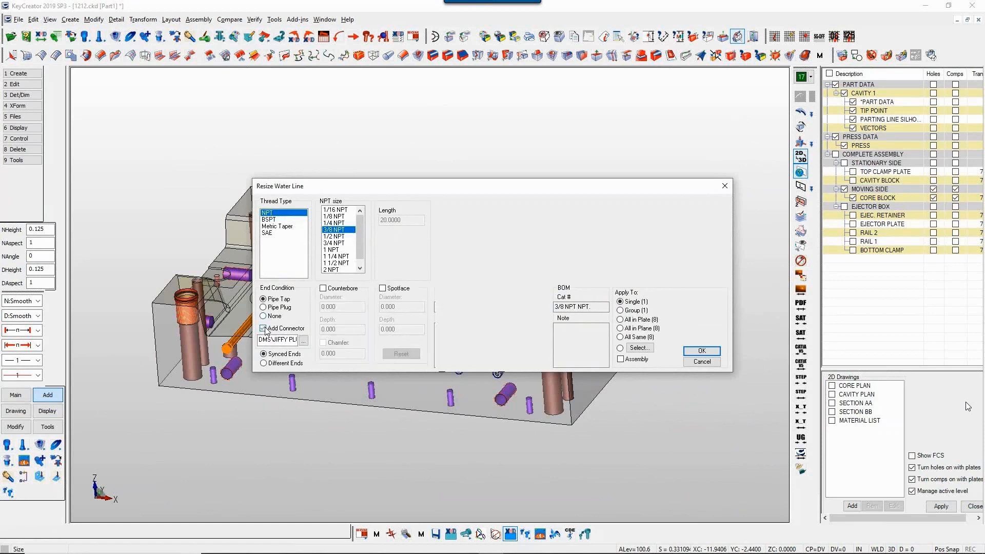
{"action": "left_click", "coordinate": [324, 289]}
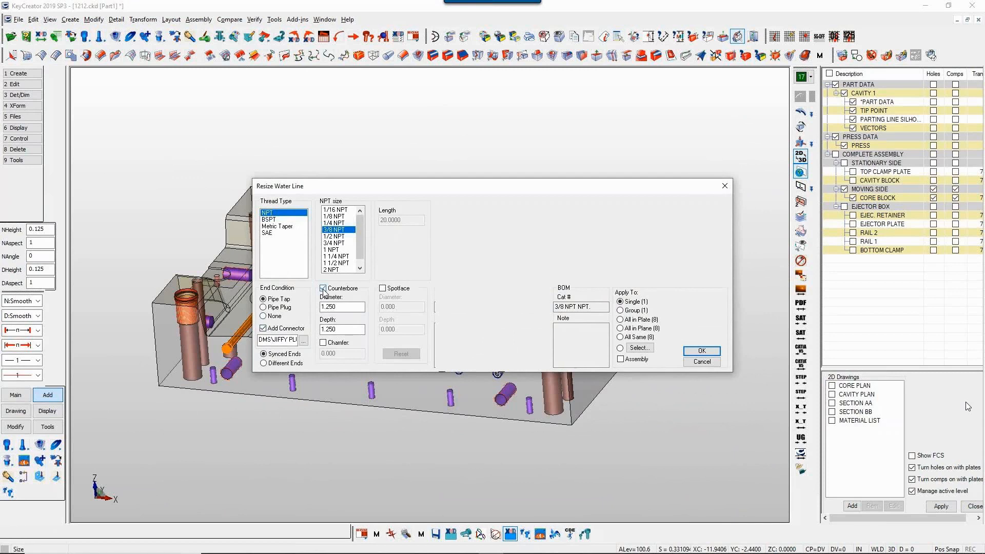
{"action": "left_click", "coordinate": [622, 338]}
{"action": "left_click", "coordinate": [702, 352]}
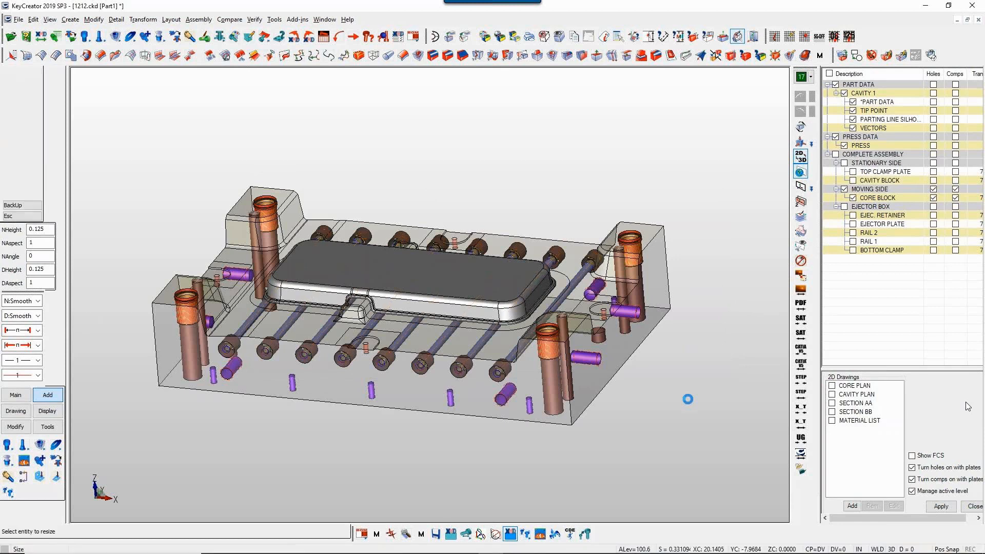
{"action": "left_click", "coordinate": [836, 85]}
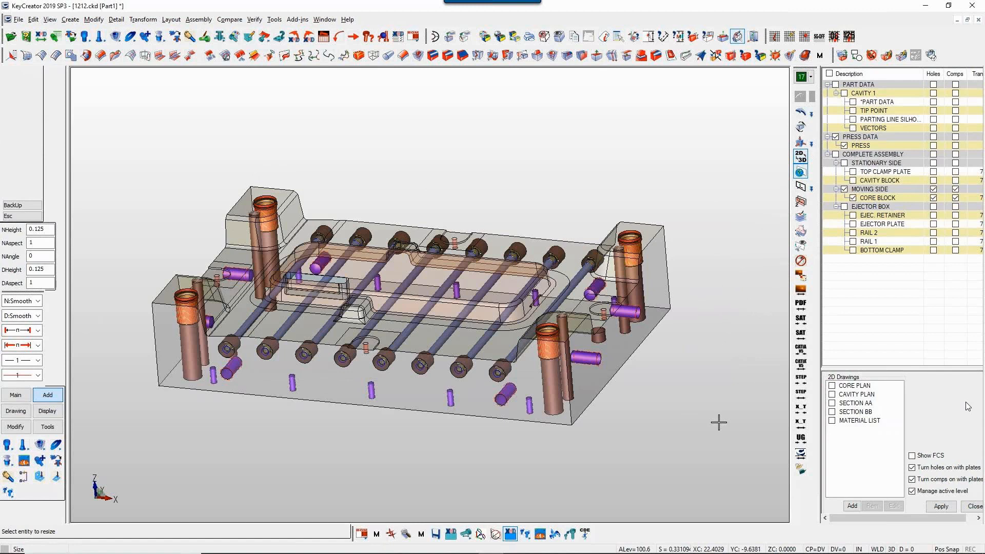
Display the CORE PLAN drawing and move the four outer support pillars inward toward the mold centre with the any-direction move.
{"action": "left_click", "coordinate": [832, 386]}
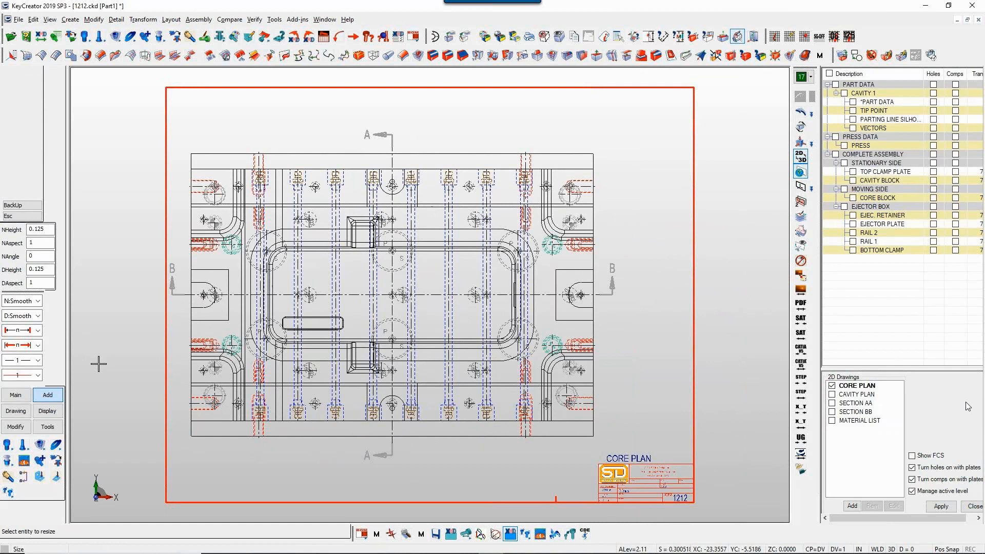
{"action": "left_click", "coordinate": [16, 426]}
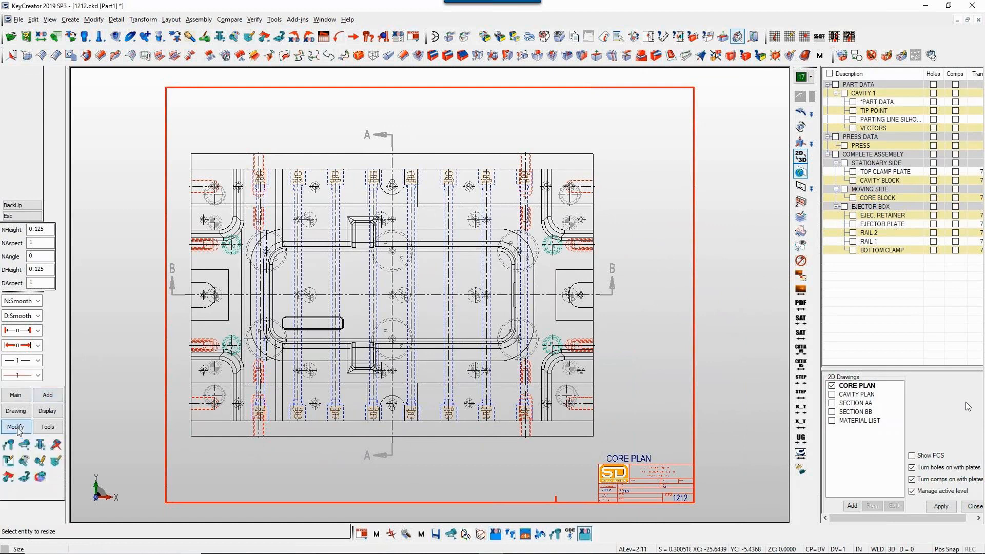
{"action": "left_click", "coordinate": [32, 454]}
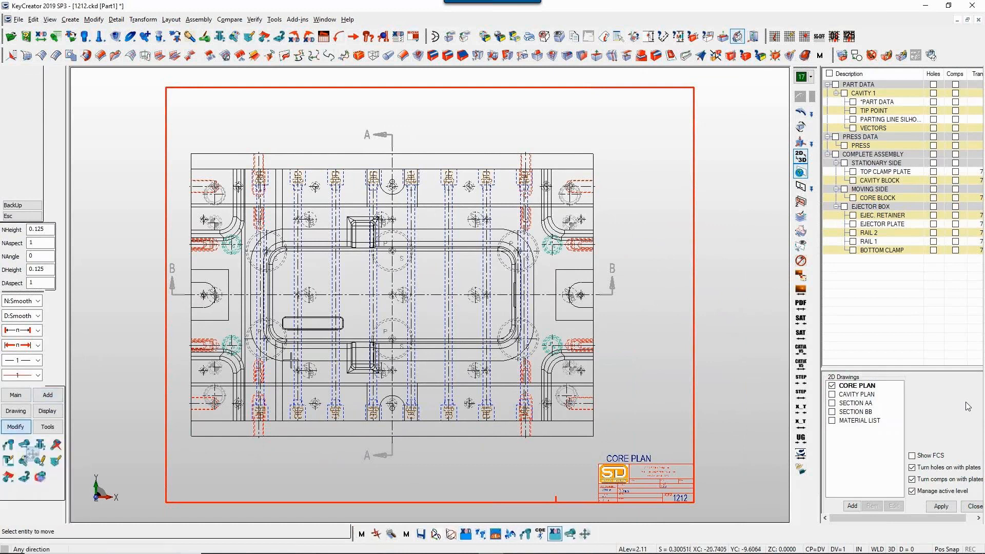
{"action": "left_click", "coordinate": [286, 270]}
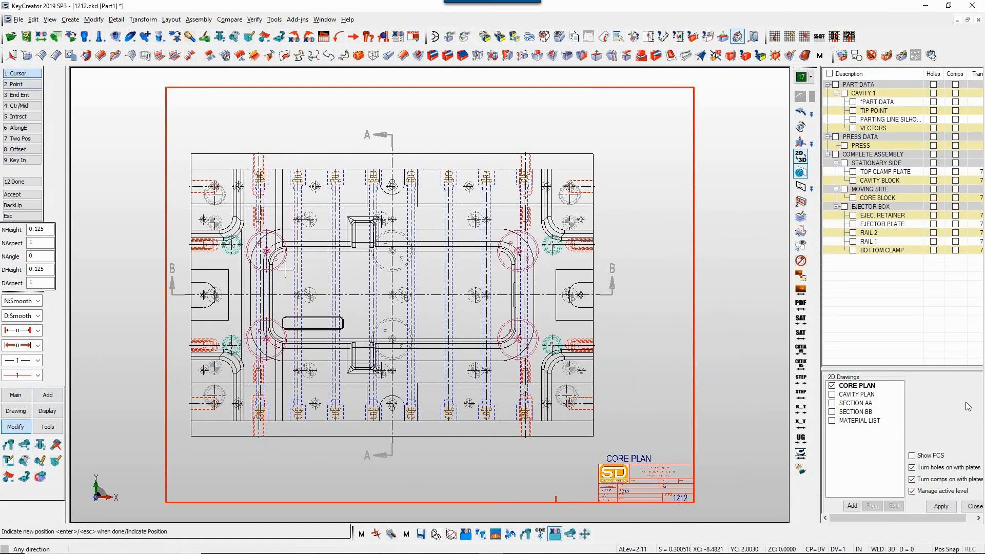
{"action": "left_click", "coordinate": [345, 268]}
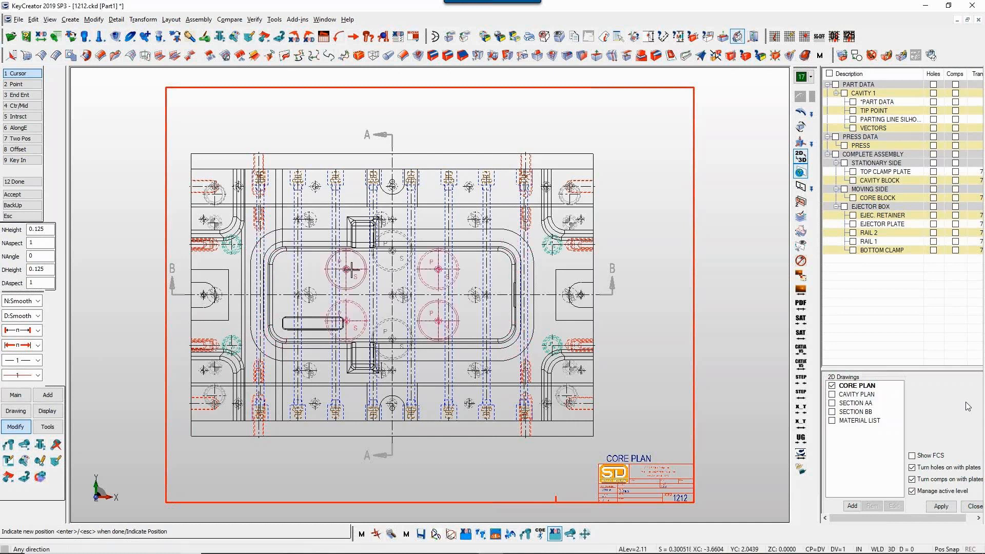
{"action": "key", "text": "Escape"}
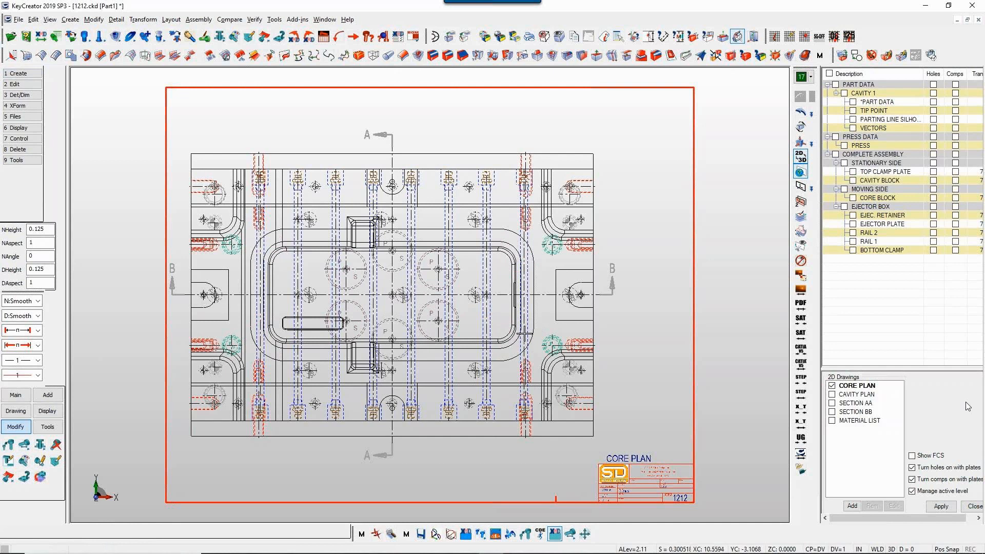
Show the ejector box in the top view and move its four outer support pillars outward toward the leader pin corners.
{"action": "left_click", "coordinate": [844, 207]}
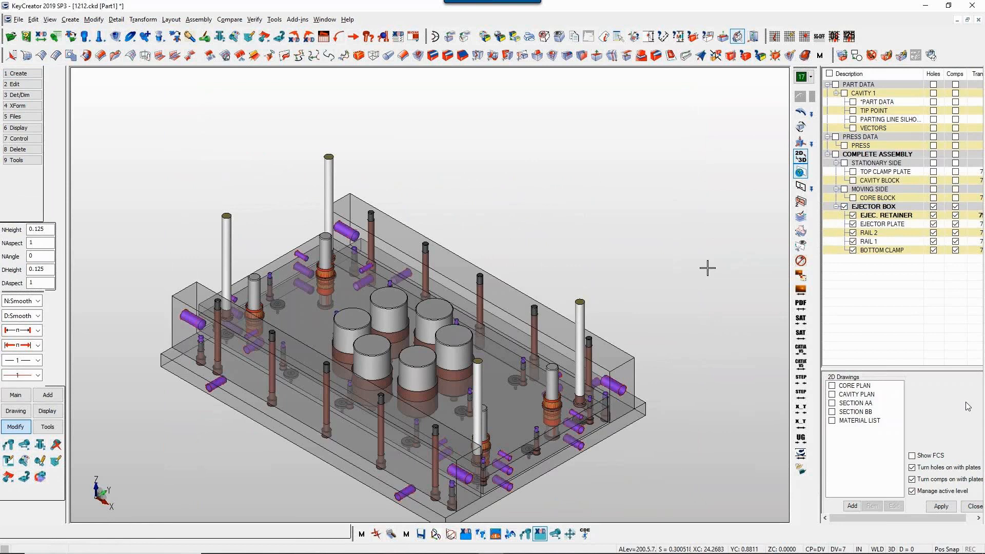
{"action": "key", "text": "alt+1"}
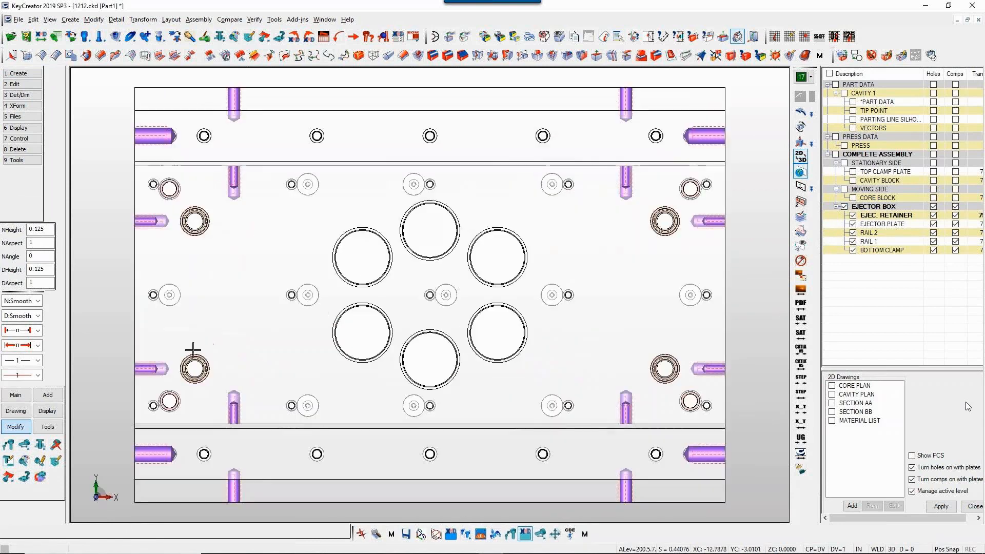
{"action": "left_click", "coordinate": [27, 443]}
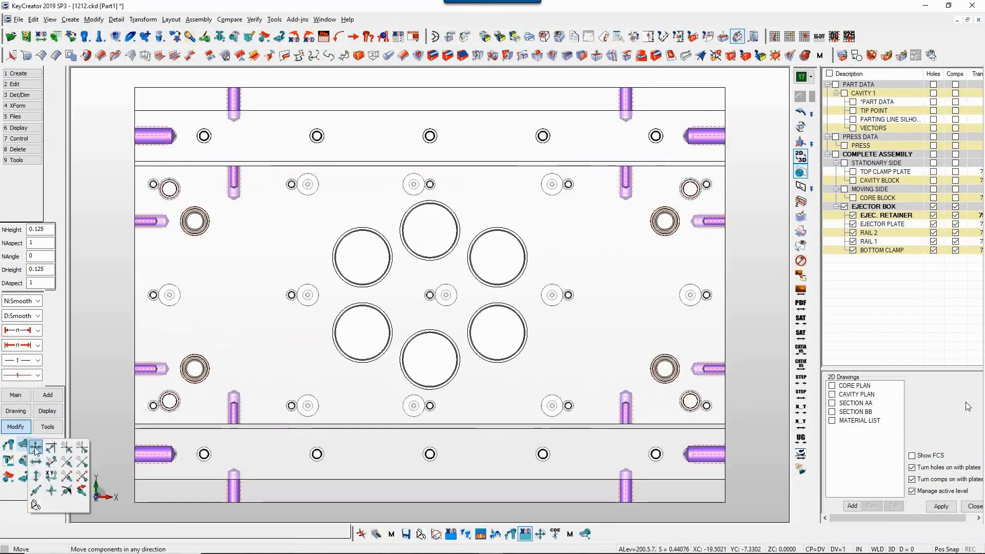
{"action": "left_click", "coordinate": [358, 271]}
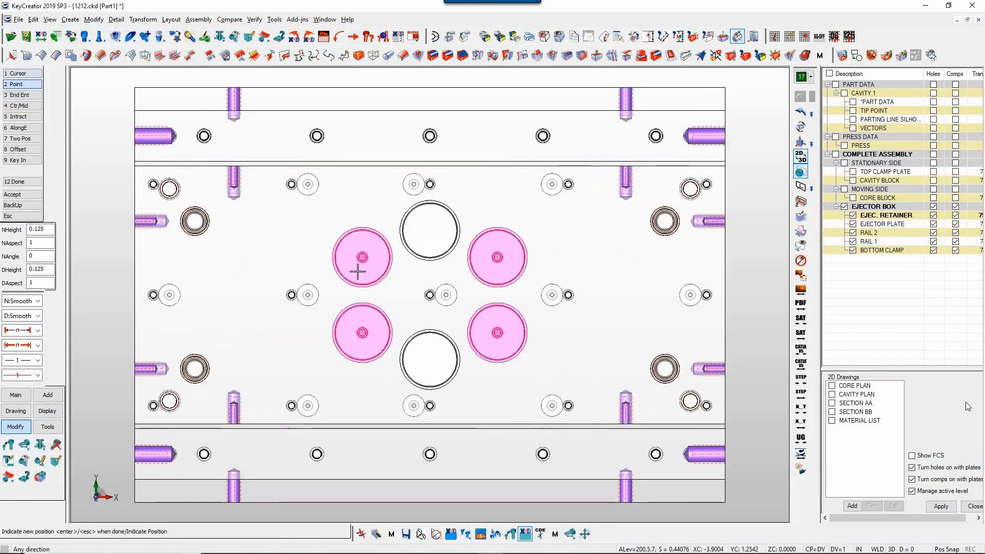
{"action": "left_click", "coordinate": [249, 237]}
{"action": "key", "text": "Escape"}
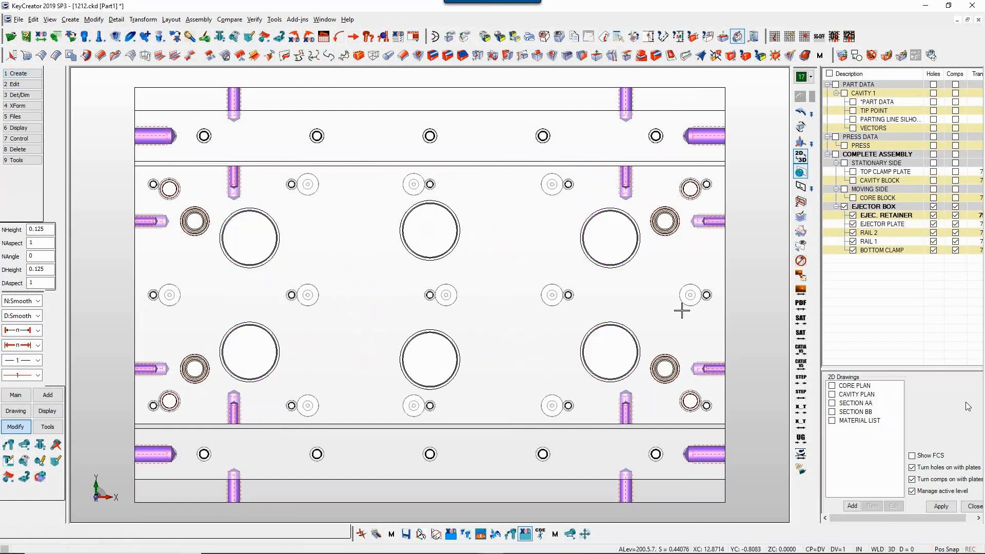
Check the CORE PLAN drawing, hide the ejector box and show only the core block on the moving side.
{"action": "left_click", "coordinate": [832, 385]}
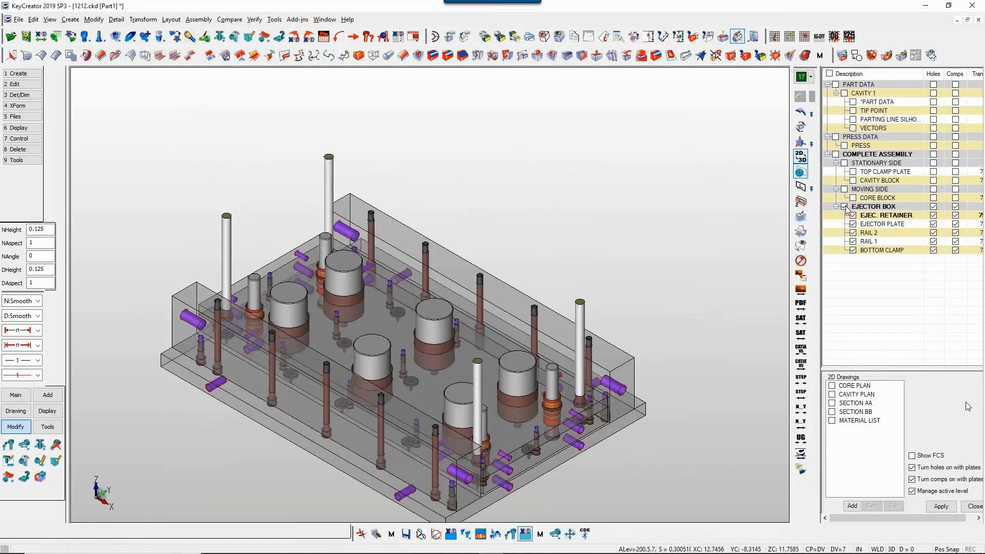
{"action": "left_click", "coordinate": [844, 206]}
{"action": "left_click", "coordinate": [853, 198]}
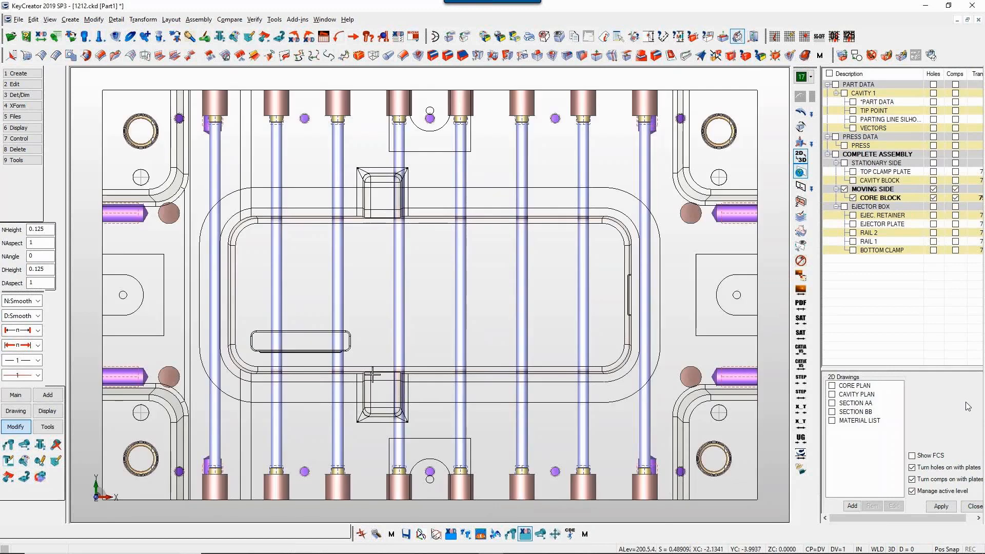
Turn on grid snapping with 0.125 X and Y increments while keeping the grid display off.
{"action": "left_click", "coordinate": [804, 36]}
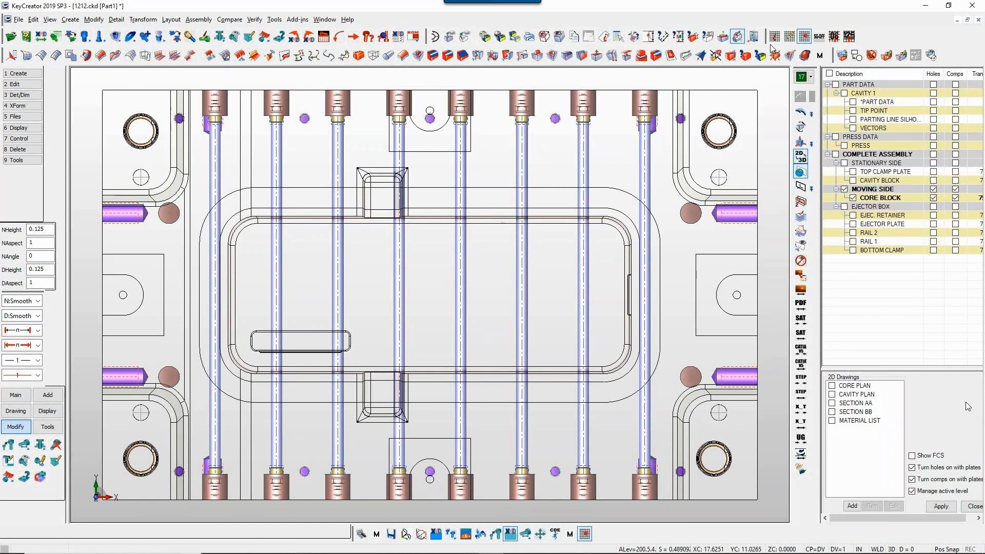
{"action": "left_click", "coordinate": [775, 37]}
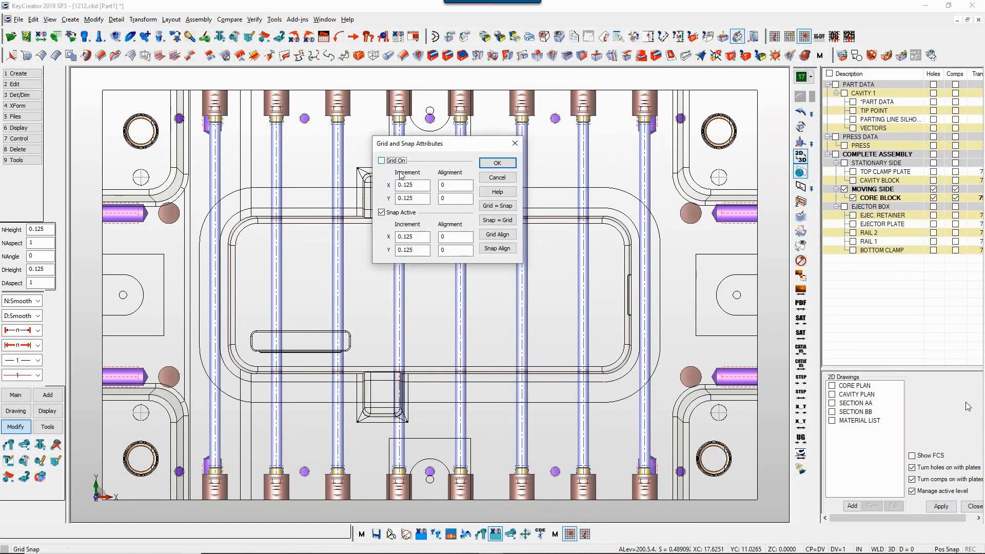
{"action": "left_click", "coordinate": [497, 163]}
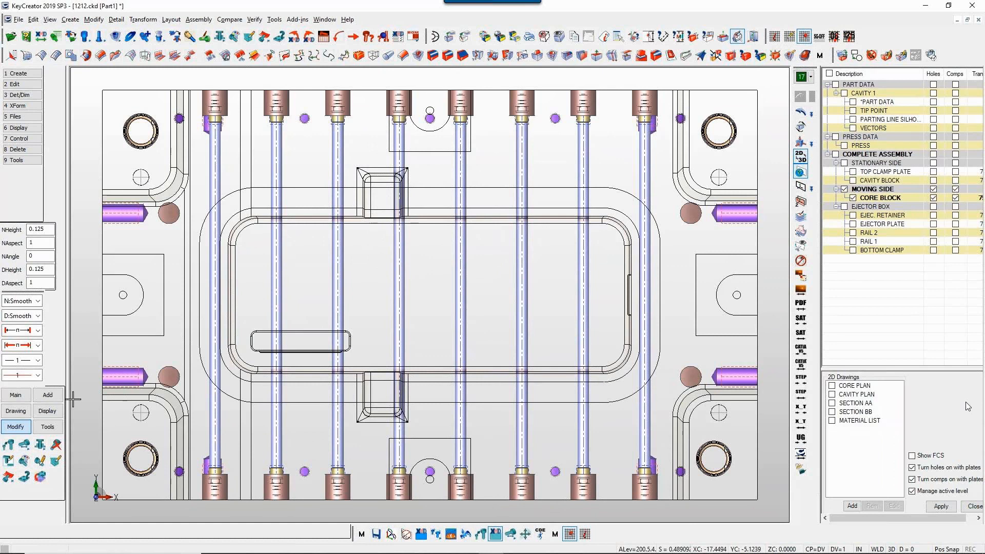
Add a baffle on each of the six inner core block waterlines, at Y 2.375 on the first two and Y 2.250 on the other four.
{"action": "left_click", "coordinate": [47, 395]}
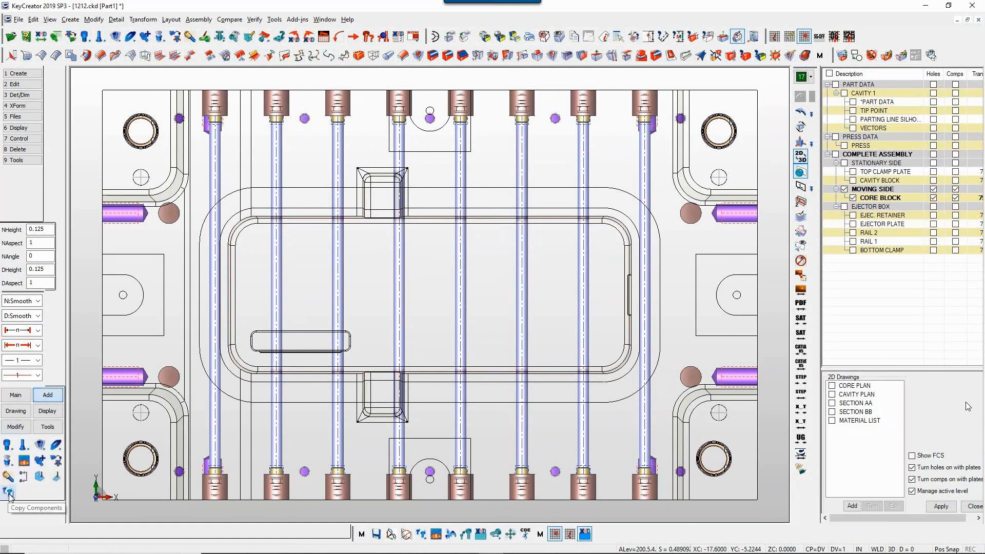
{"action": "left_click", "coordinate": [23, 461]}
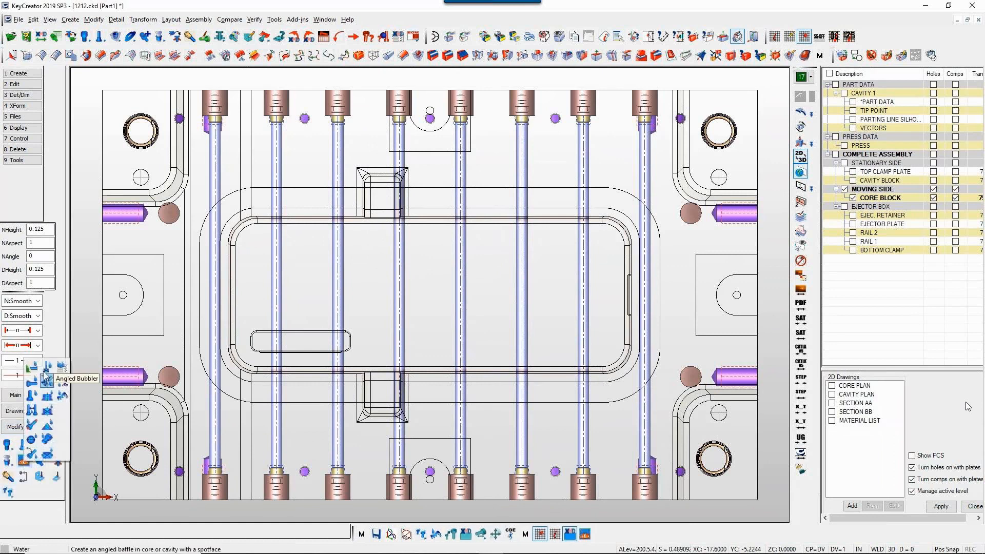
{"action": "left_click", "coordinate": [45, 370]}
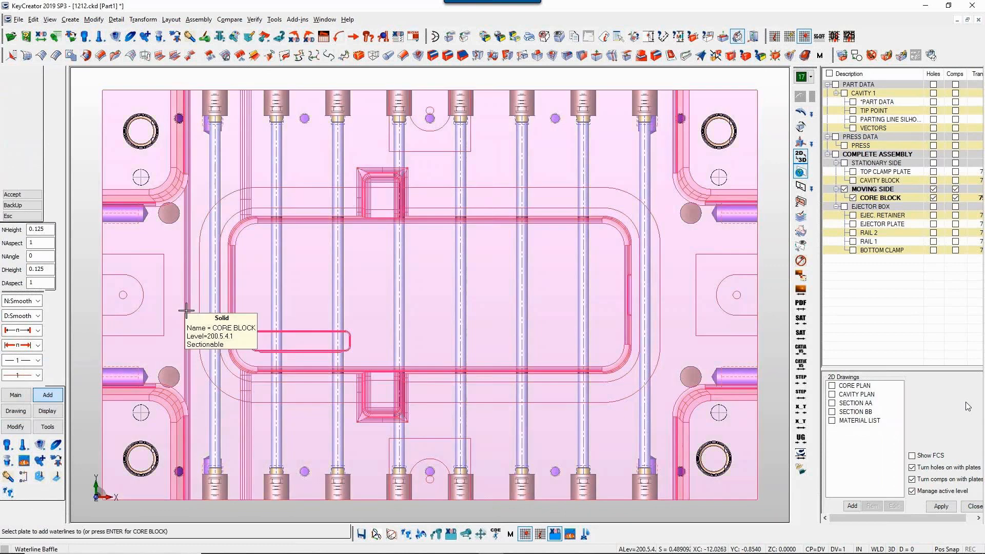
{"action": "left_click", "coordinate": [276, 246]}
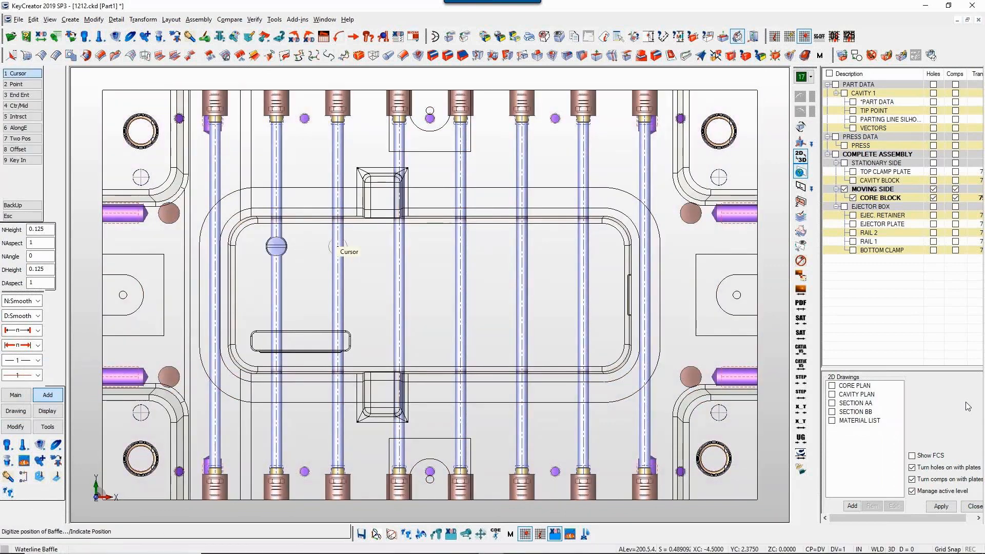
{"action": "left_click", "coordinate": [337, 246]}
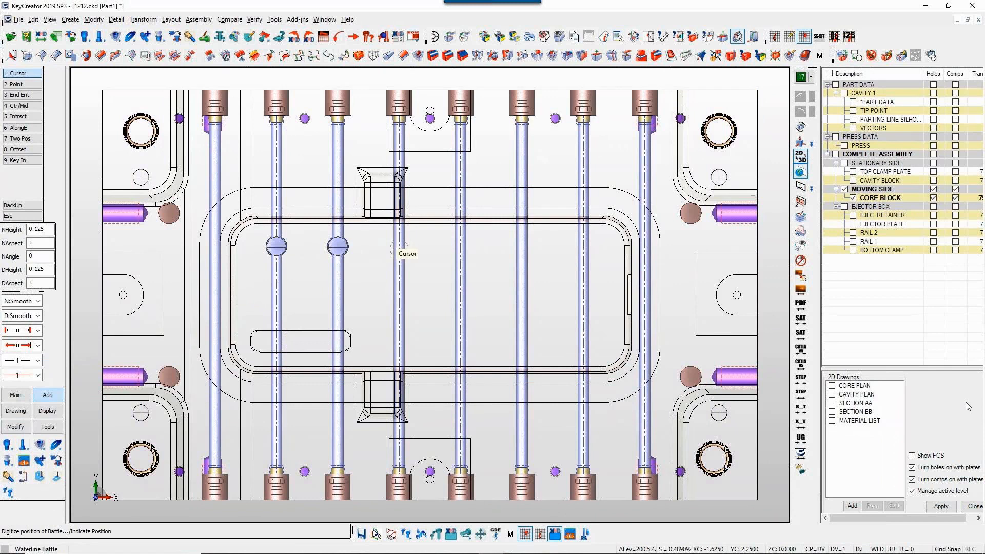
{"action": "left_click", "coordinate": [399, 247]}
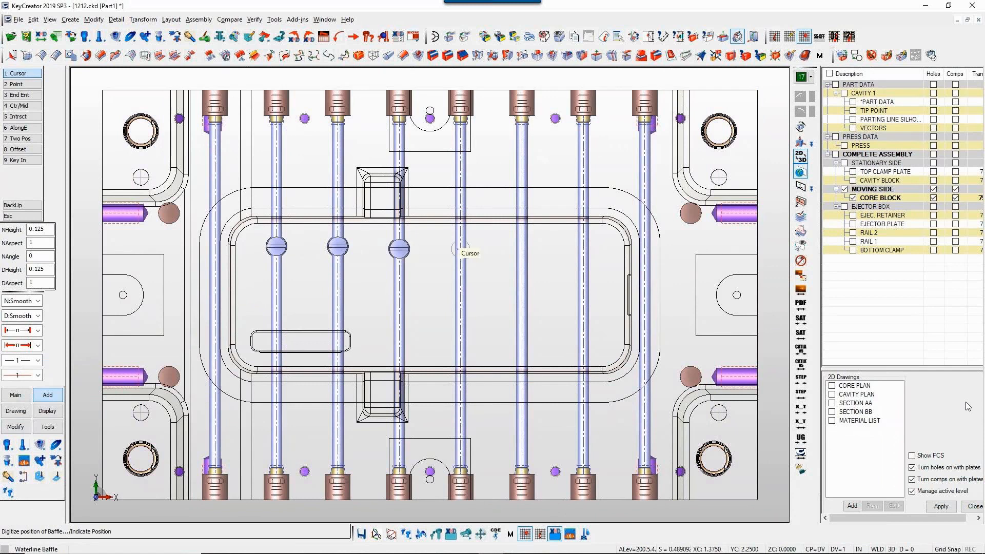
{"action": "left_click", "coordinate": [461, 247]}
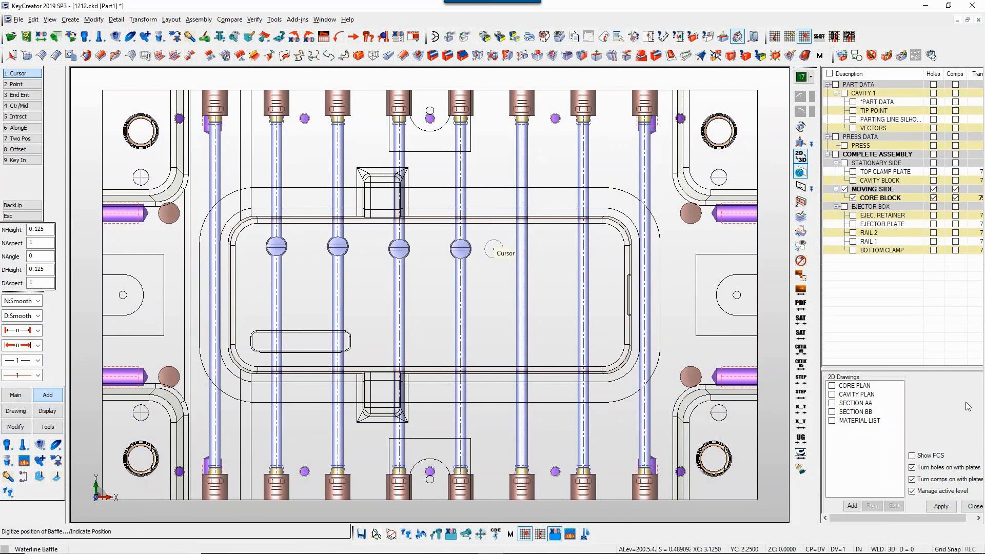
{"action": "left_click", "coordinate": [522, 249]}
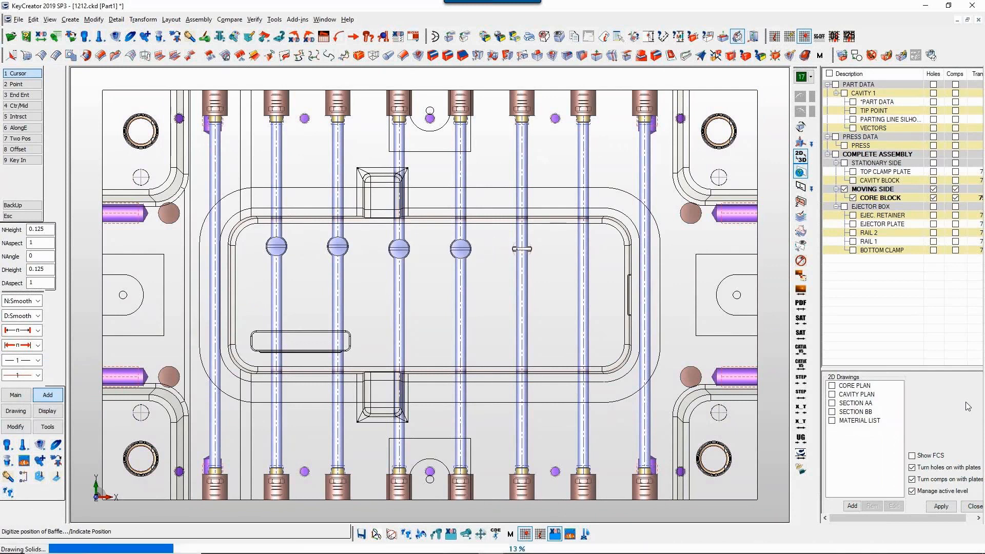
{"action": "left_click", "coordinate": [584, 249]}
{"action": "key", "text": "Escape"}
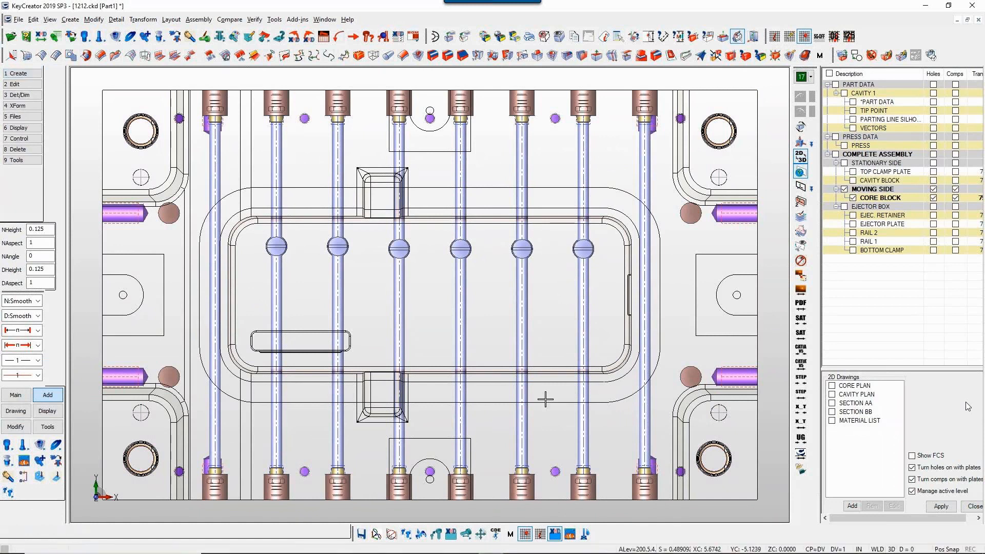
Examine the new baffles in the core block's front view and the CORE PLAN drawing, and return to the core block's top view.
{"action": "key", "text": "alt+2"}
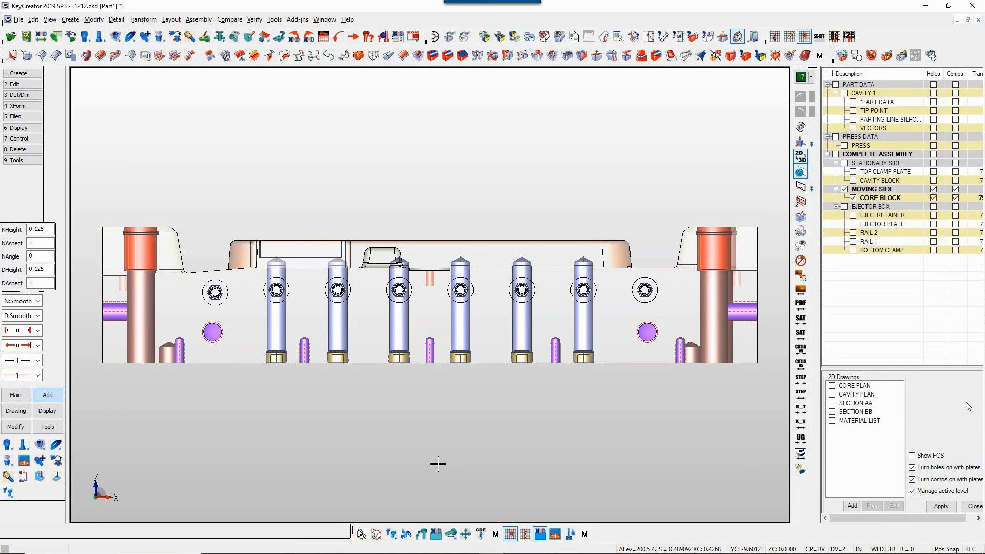
{"action": "left_click", "coordinate": [833, 386]}
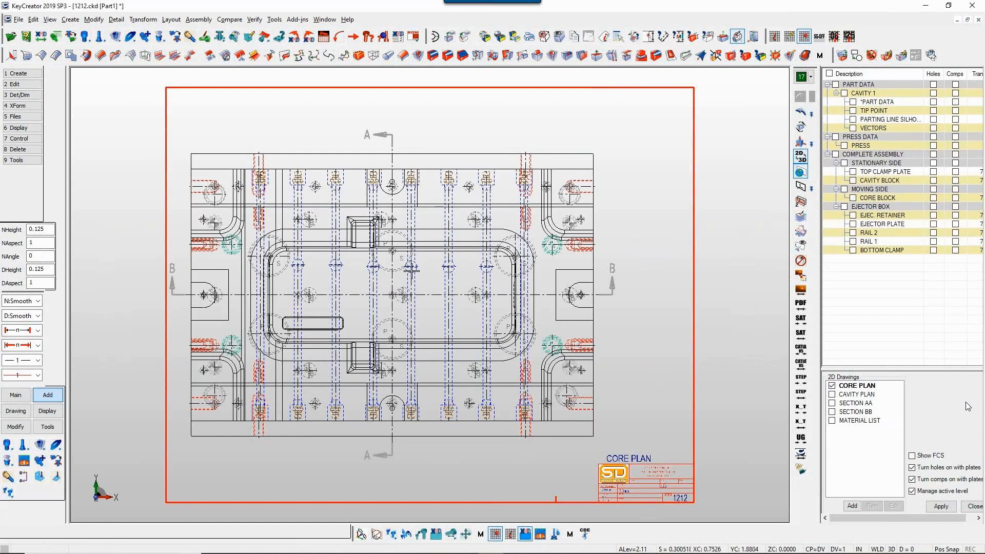
{"action": "left_click", "coordinate": [836, 387]}
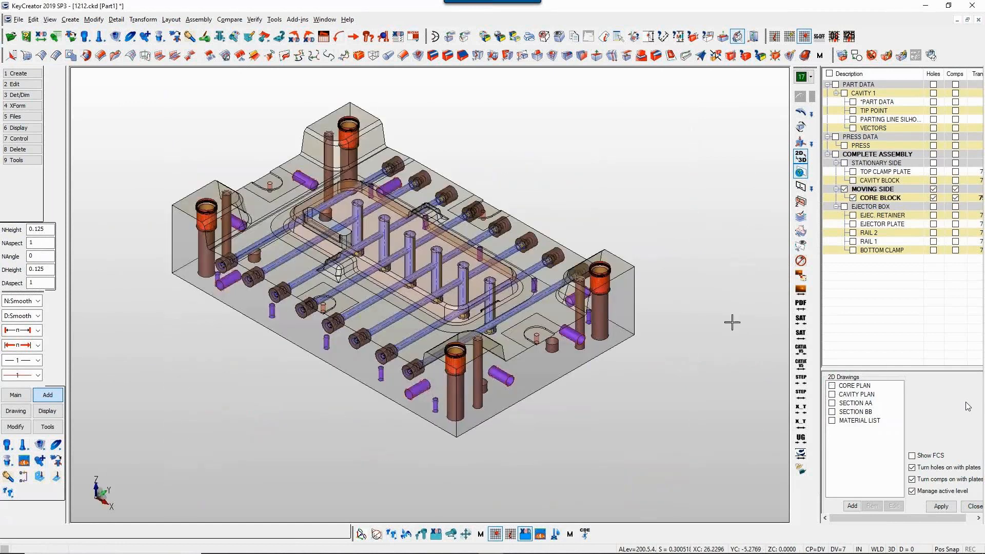
{"action": "key", "text": "alt+1"}
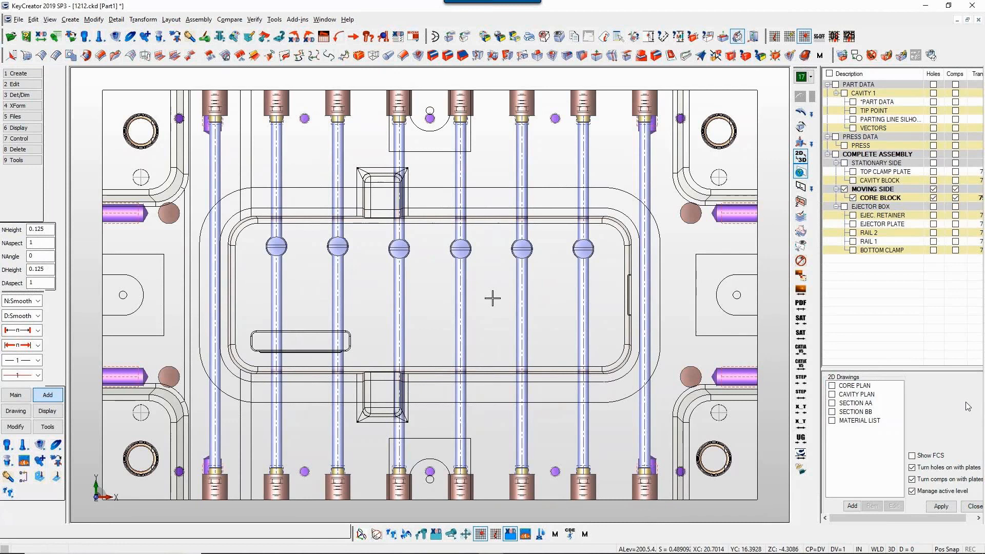
Create a horizontal construction line through X 0, Y 0, Z 0.
{"action": "key", "text": "h"}
{"action": "left_click", "coordinate": [32, 163]}
{"action": "key", "text": "Return"}
{"action": "key", "text": "Return"}
{"action": "key", "text": "Return"}
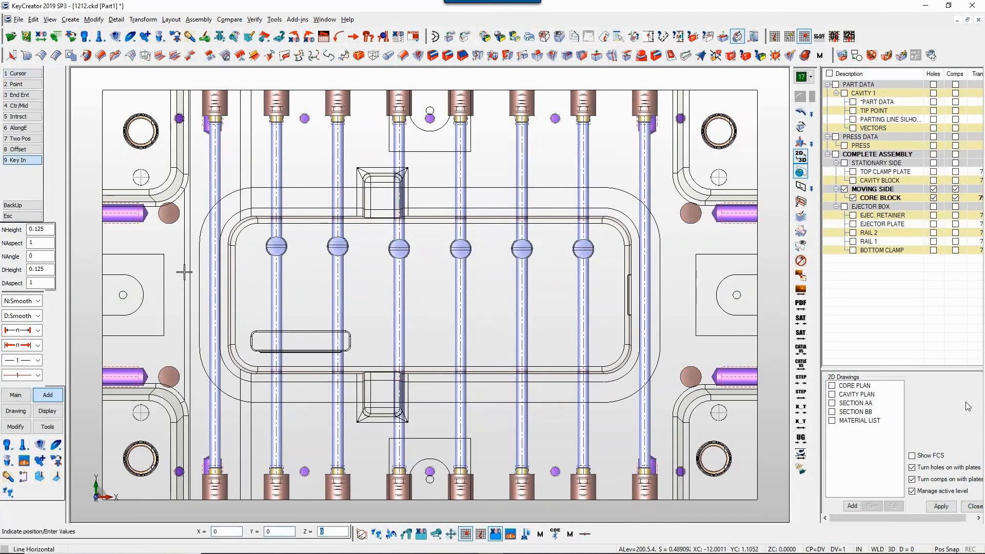
{"action": "key", "text": "Escape"}
Mirror-copy the six core block baffles about the horizontal construction line and check the copies.
{"action": "left_click", "coordinate": [39, 461]}
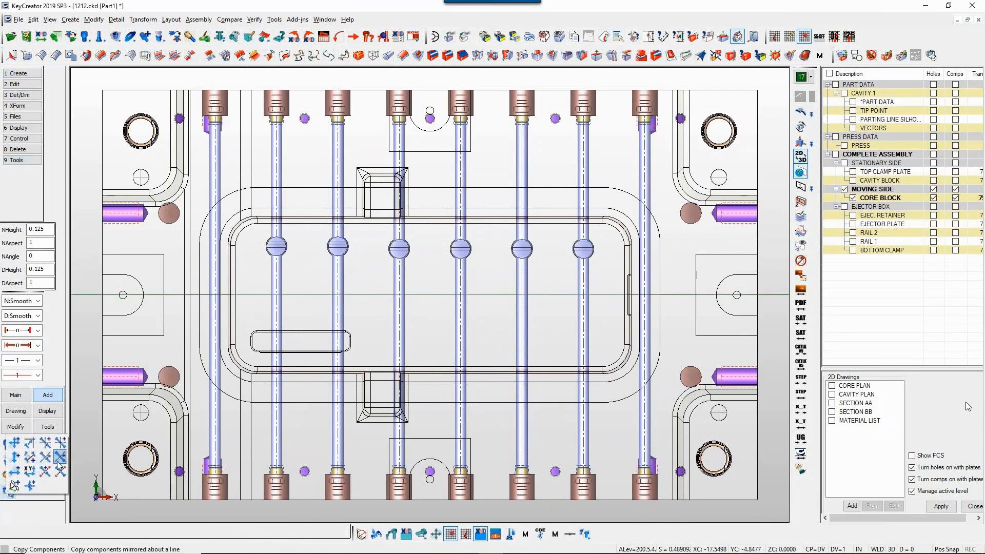
{"action": "left_click", "coordinate": [13, 484]}
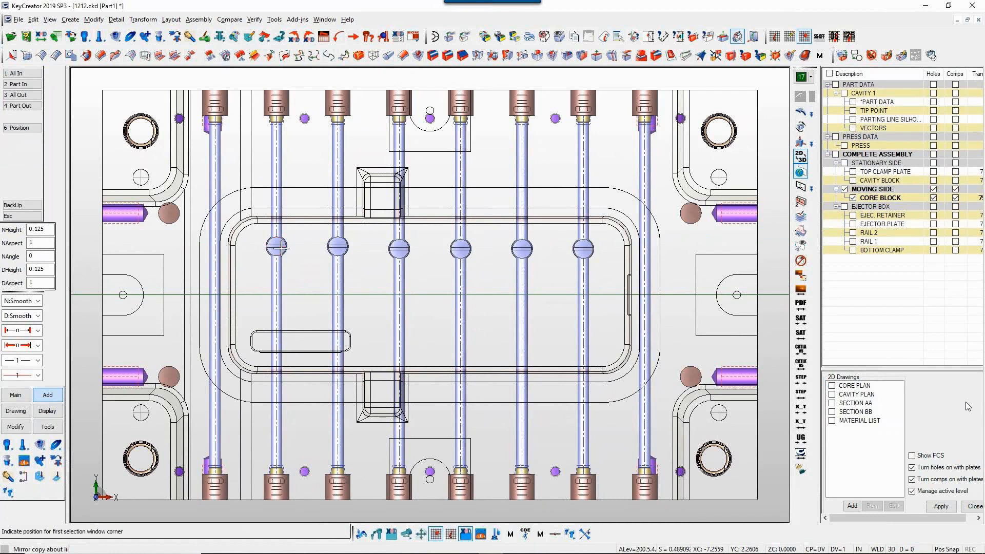
{"action": "left_click", "coordinate": [251, 230]}
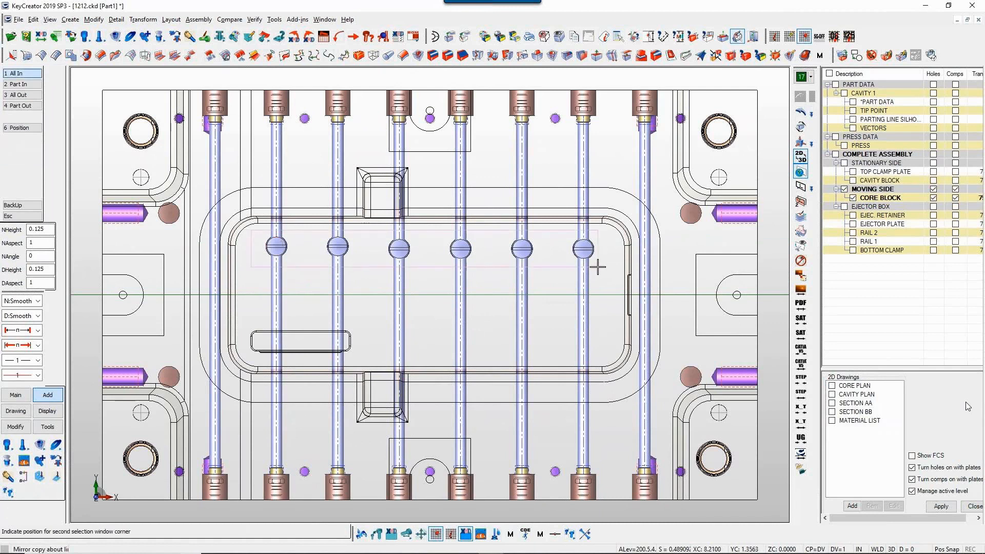
{"action": "left_click", "coordinate": [595, 267]}
{"action": "left_click", "coordinate": [494, 291]}
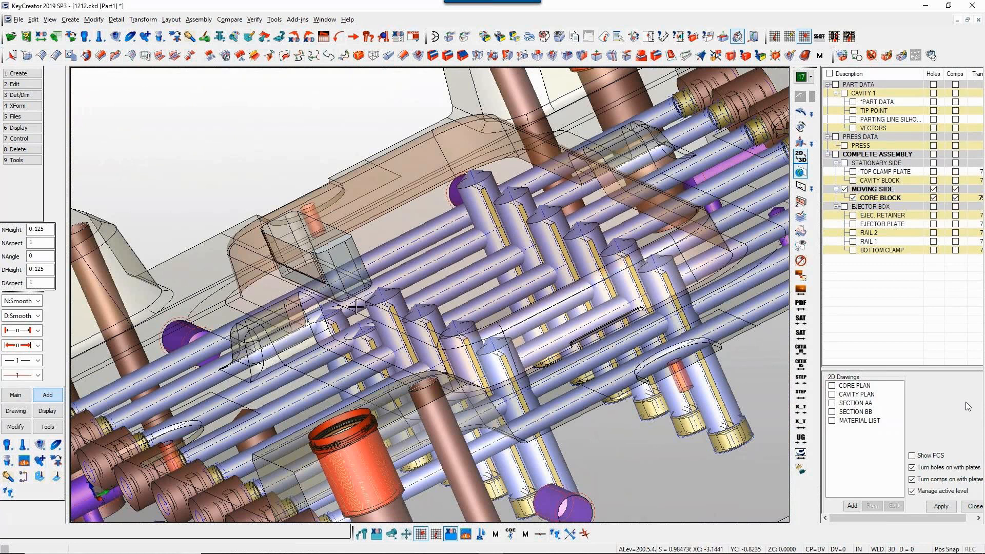
{"action": "middle_click_drag", "start_coordinate": [354, 314], "coordinate": [358, 349]}
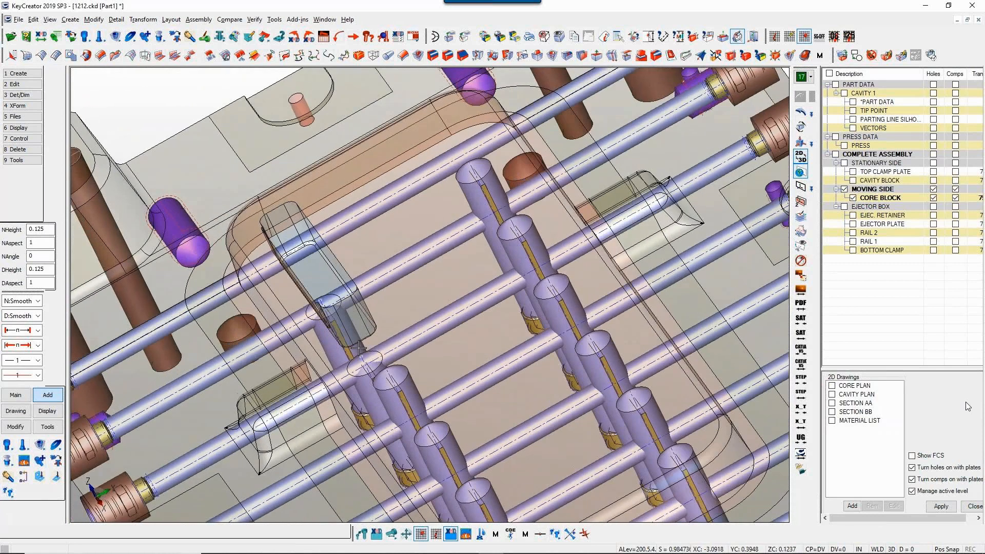
{"action": "key", "text": "alt+1"}
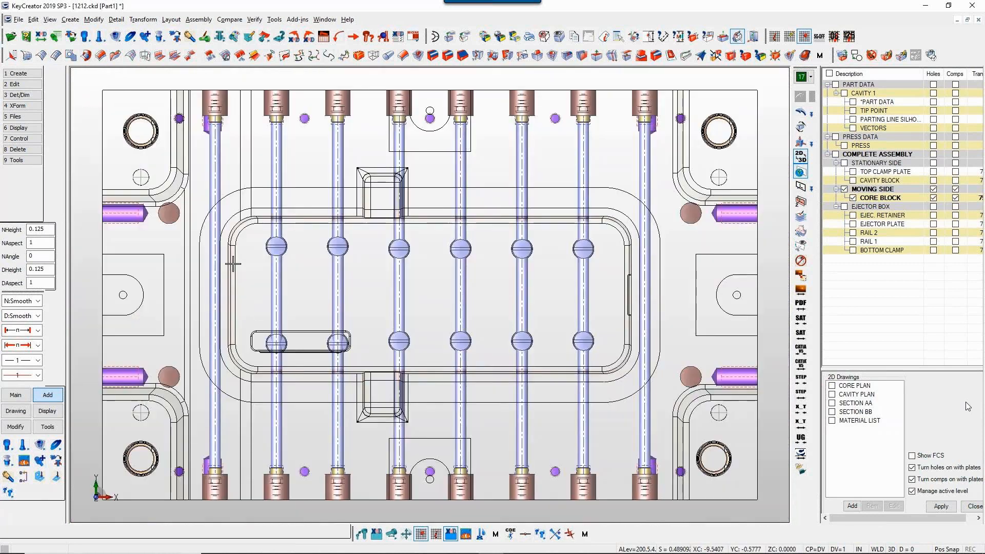
Move the mirrored baffle on the second inner waterline from the left upward, clear of the long rounded pocket, as a single component.
{"action": "key", "text": "alt+w"}
{"action": "left_click", "coordinate": [231, 214]}
{"action": "left_click", "coordinate": [451, 375]}
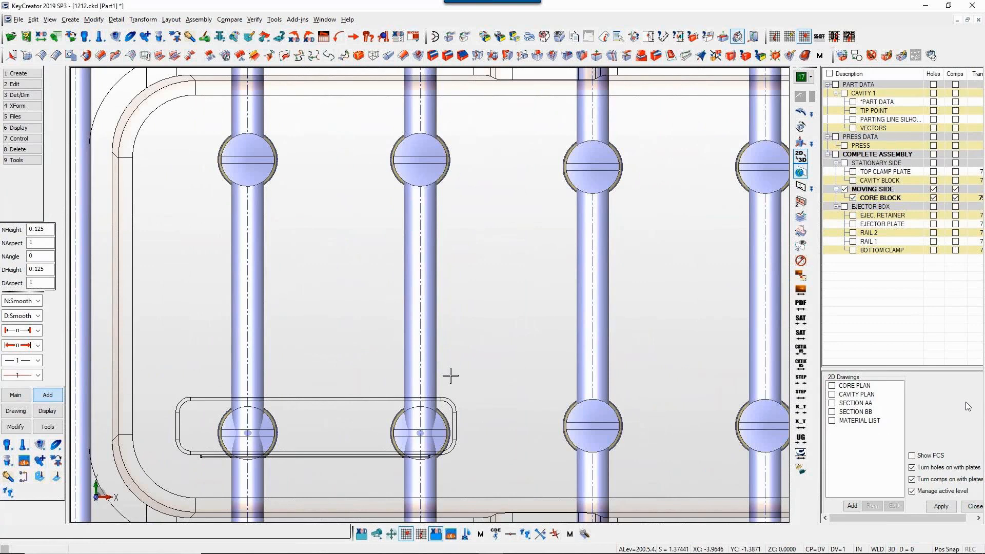
{"action": "left_click", "coordinate": [16, 427]}
{"action": "left_click", "coordinate": [29, 478]}
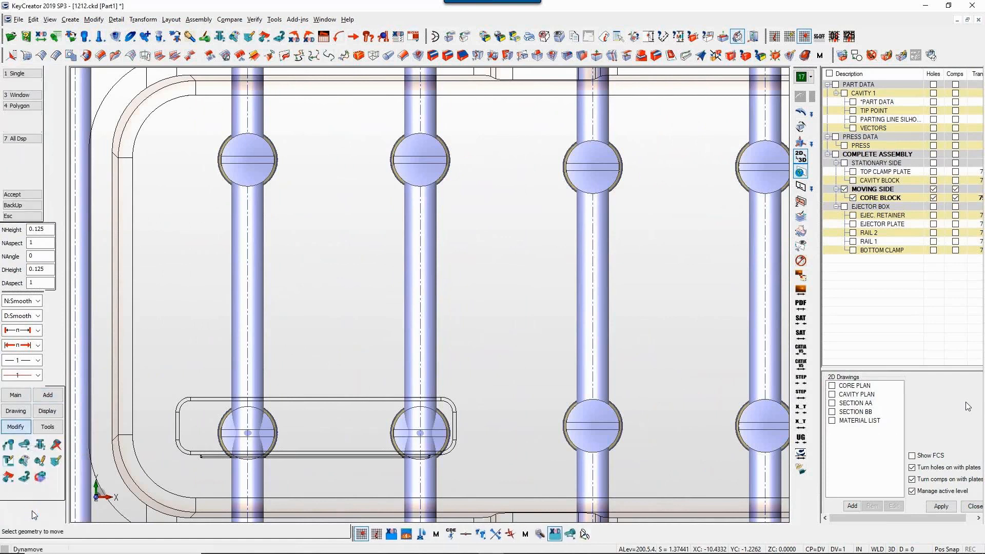
{"action": "left_click", "coordinate": [203, 399]}
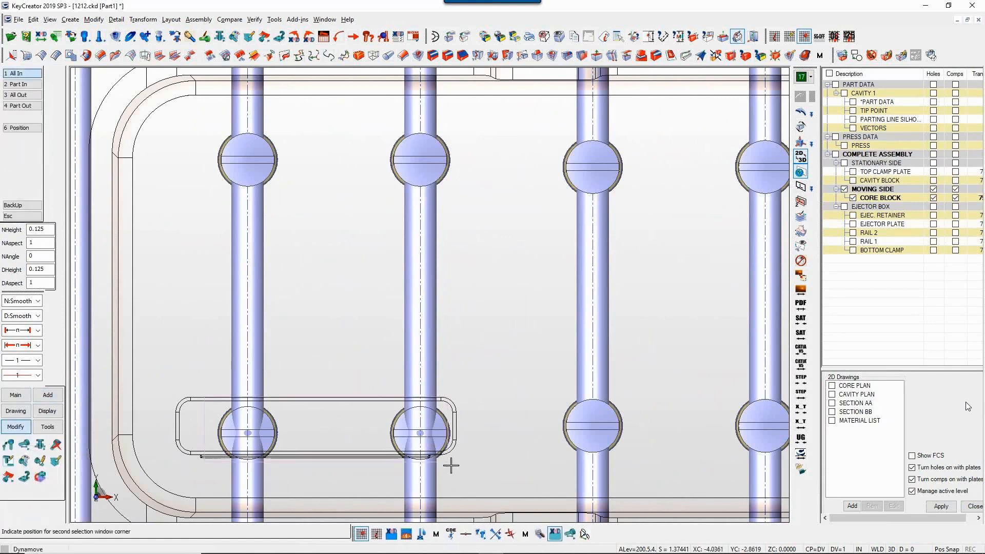
{"action": "left_click", "coordinate": [457, 468]}
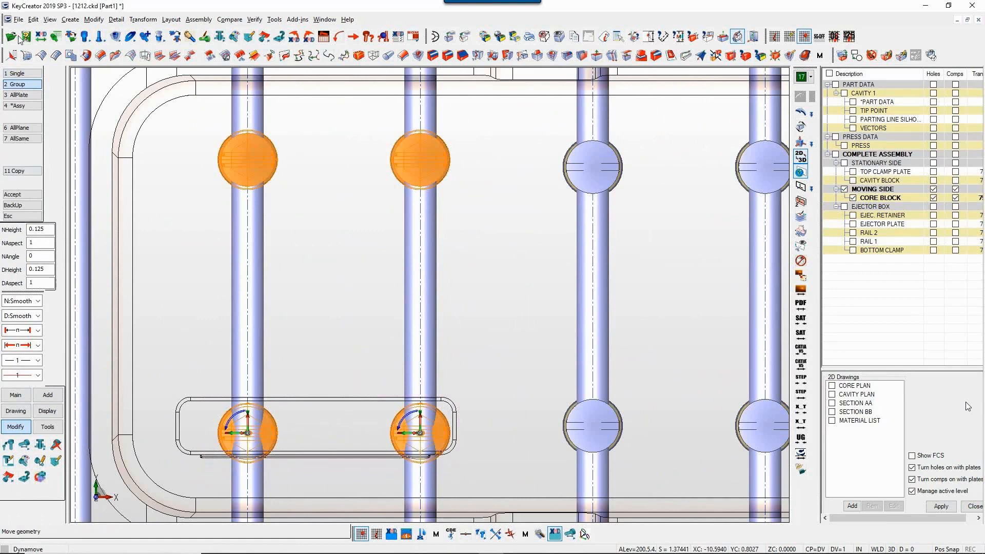
{"action": "left_click", "coordinate": [24, 74]}
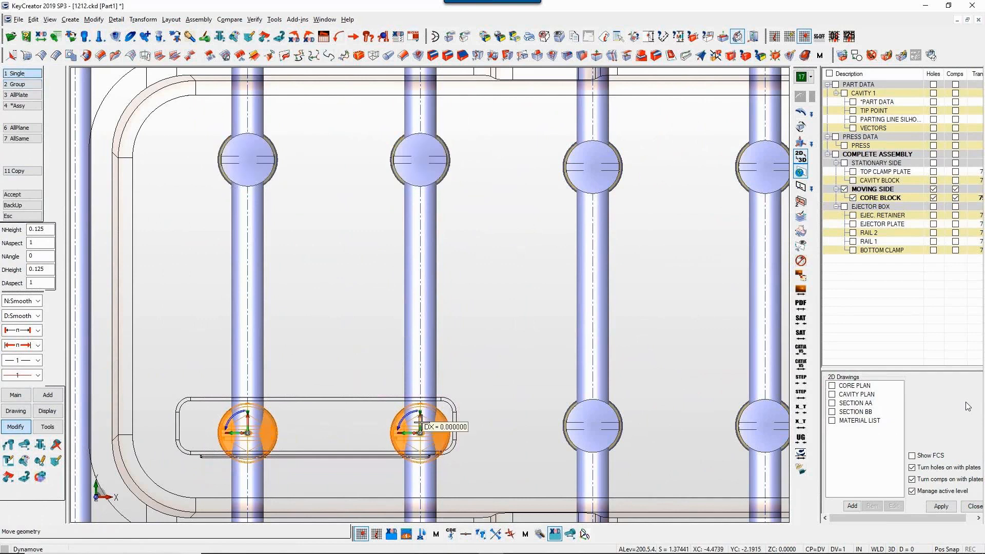
{"action": "left_click_drag", "start_coordinate": [420, 423], "coordinate": [420, 331]}
{"action": "key", "text": "Return"}
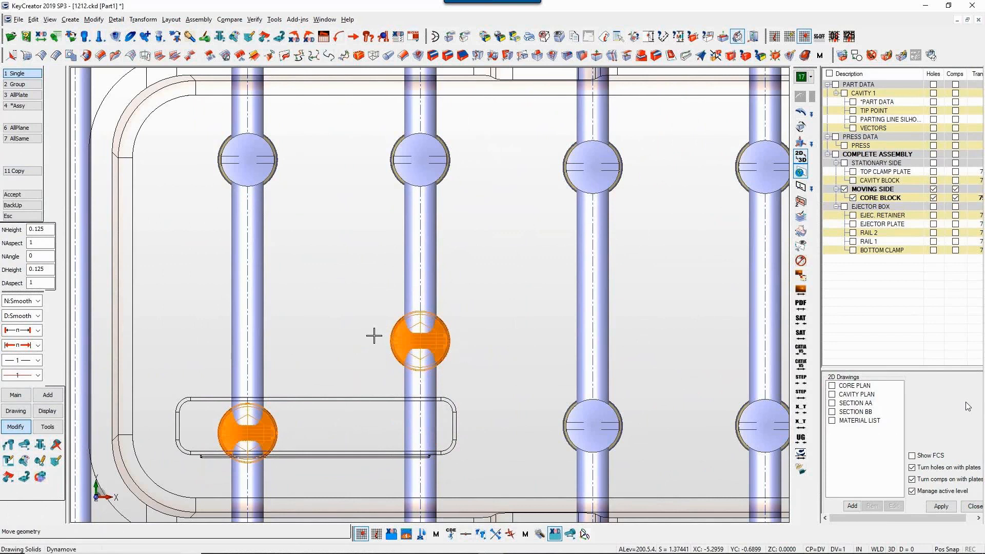
Move the mirrored baffle on the first inner waterline up level with its relocated neighbour, clear of the pocket.
{"action": "left_click", "coordinate": [268, 417]}
{"action": "left_click_drag", "start_coordinate": [249, 388], "coordinate": [394, 349]}
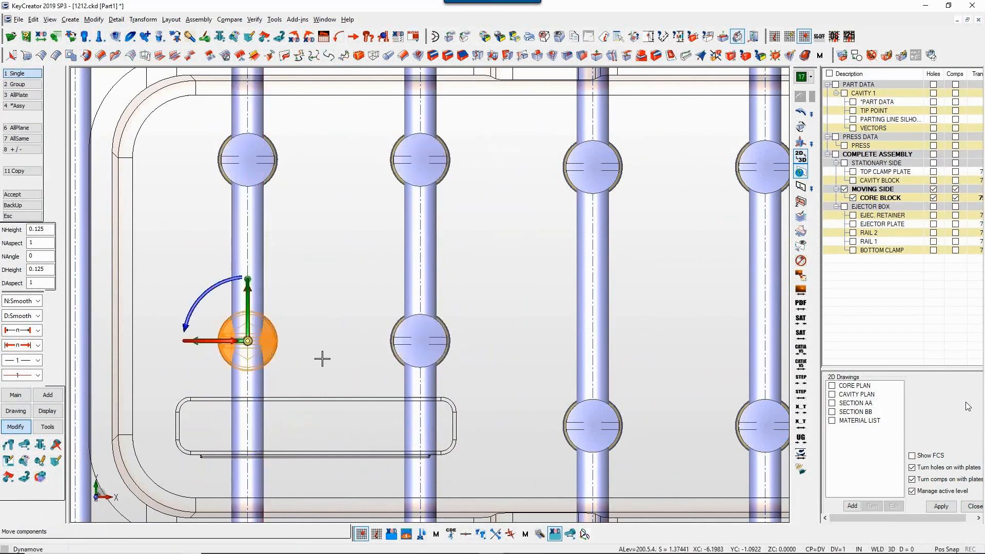
{"action": "key", "text": "Return"}
{"action": "key", "text": "Escape"}
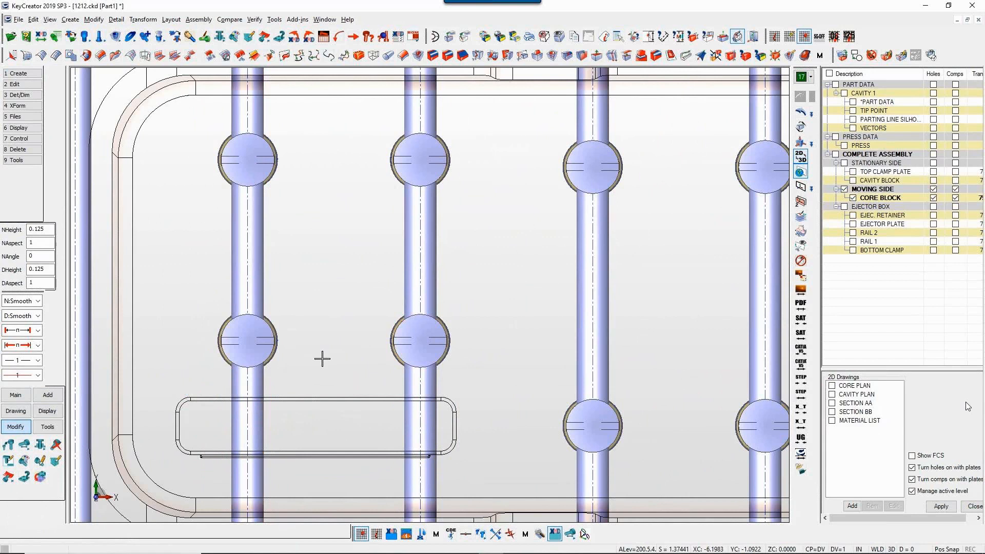
Inspect the relocated baffles and measure the distance from the first one's edge to the edge of the rounded pocket.
{"action": "scroll", "coordinate": [323, 359], "scroll_direction": "down", "scroll_amount": 1}
{"action": "middle_click_drag", "start_coordinate": [322, 359], "coordinate": [376, 277]}
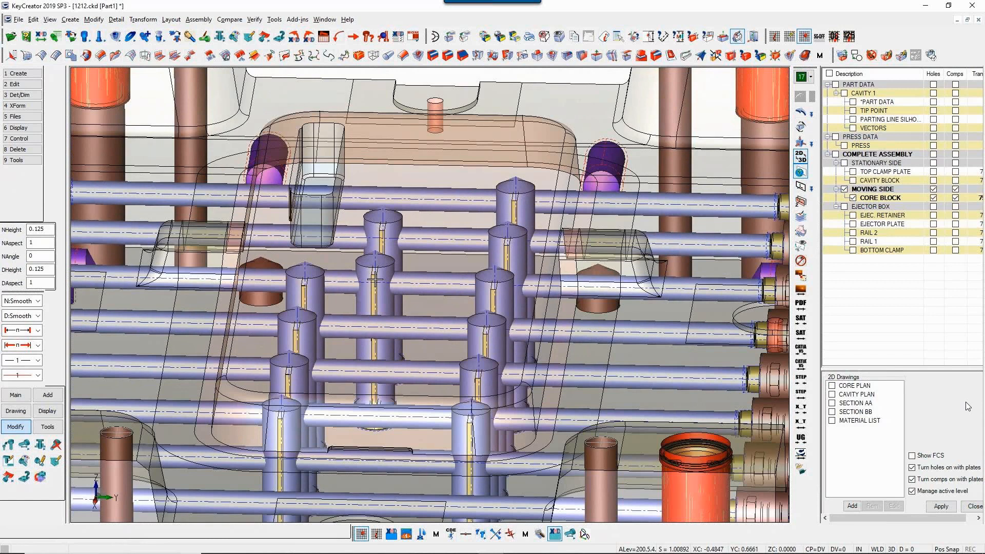
{"action": "middle_click_drag", "start_coordinate": [375, 280], "coordinate": [375, 280]}
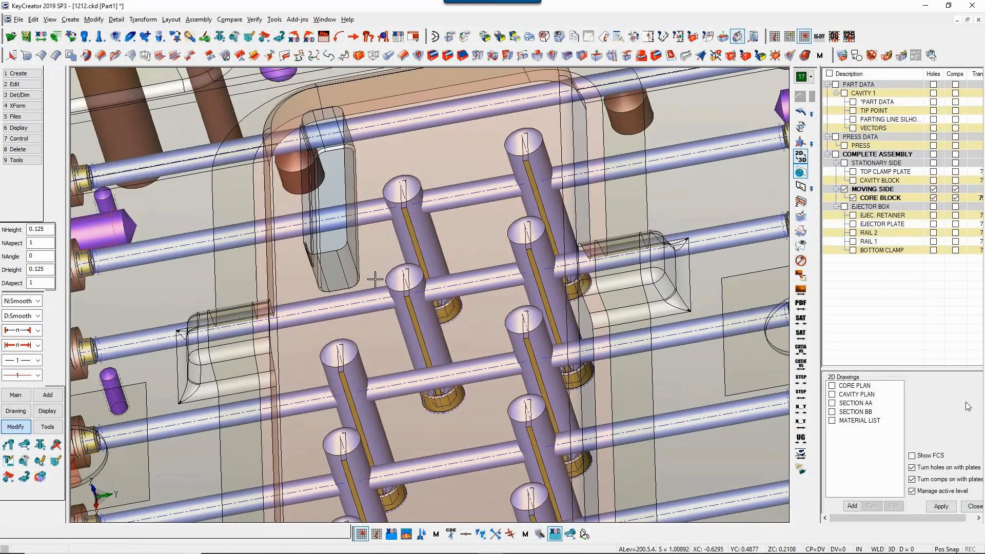
{"action": "key", "text": "alt+1"}
{"action": "key", "text": "alt+w"}
{"action": "left_click_drag", "start_coordinate": [266, 269], "coordinate": [354, 352]}
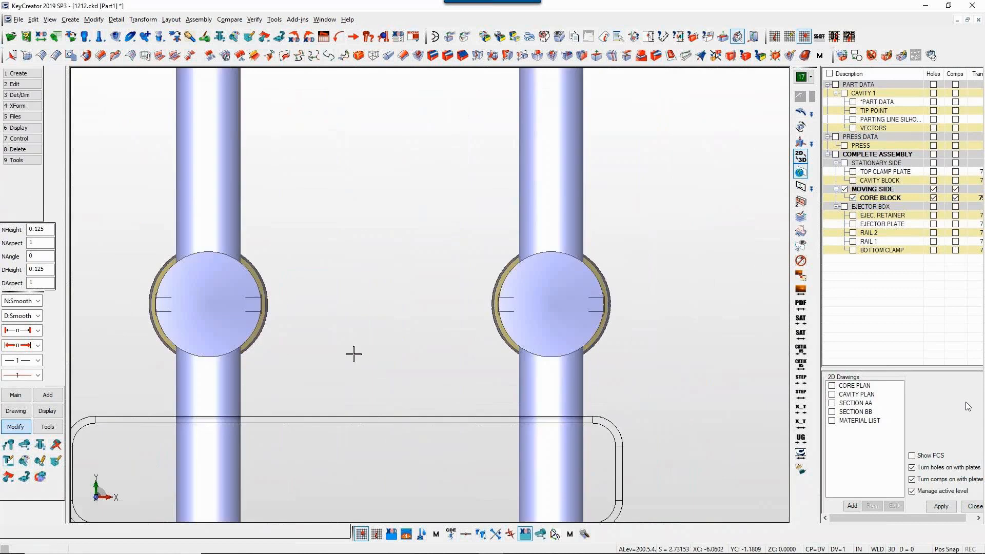
{"action": "key", "text": "ctrl+d"}
{"action": "left_click", "coordinate": [243, 343]}
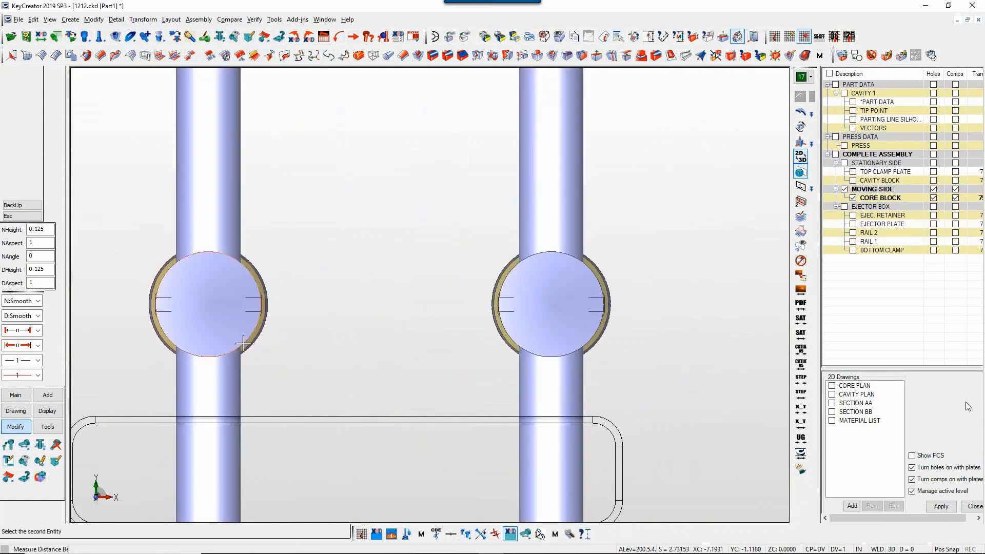
{"action": "left_click", "coordinate": [274, 410]}
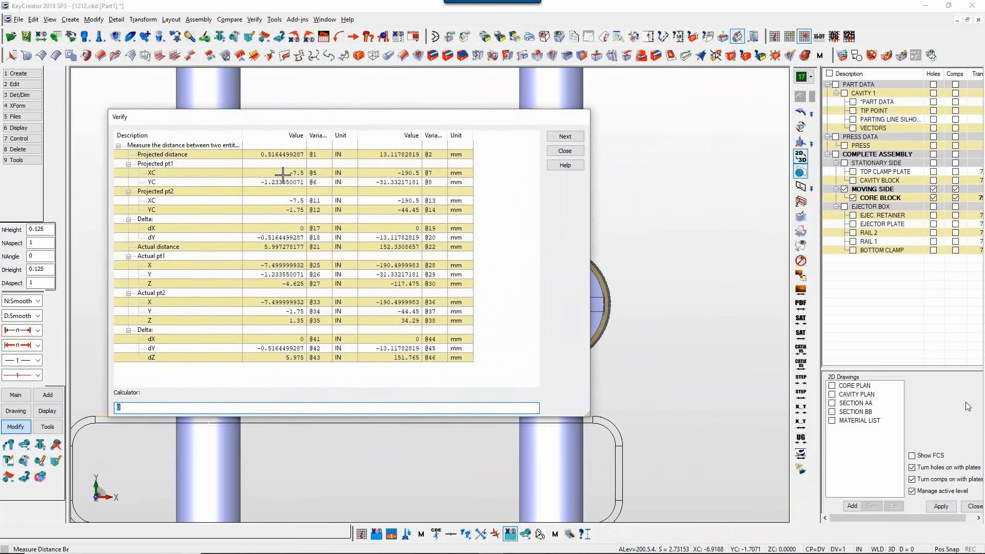
{"action": "key", "text": "Return"}
Resize the two relocated baffles beside the pocket, using automatic depth with a sidewall offset of 0.450 and applying it only to them.
{"action": "middle_click_drag", "start_coordinate": [314, 319], "coordinate": [369, 257]}
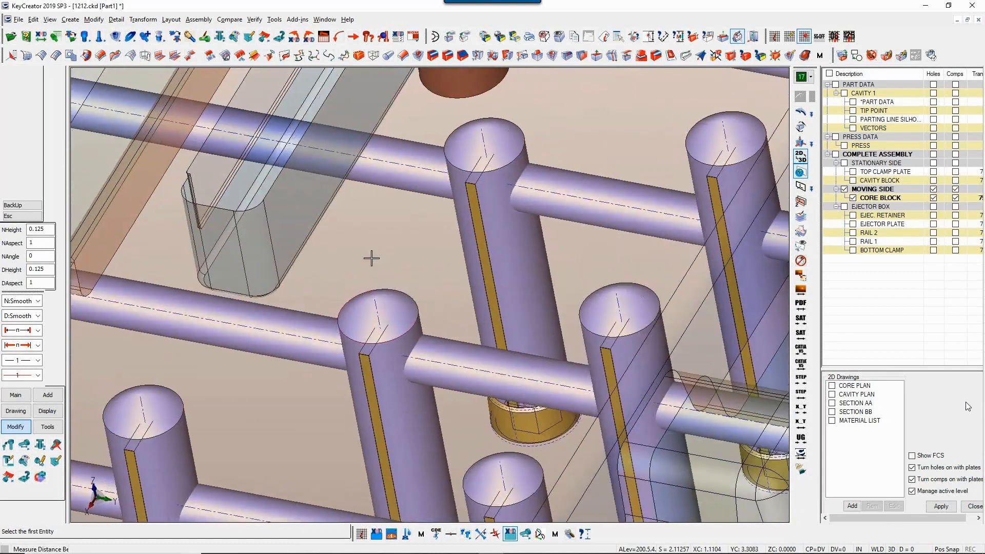
{"action": "key", "text": "Escape"}
{"action": "key", "text": "ctrl+r"}
{"action": "left_click", "coordinate": [408, 312]}
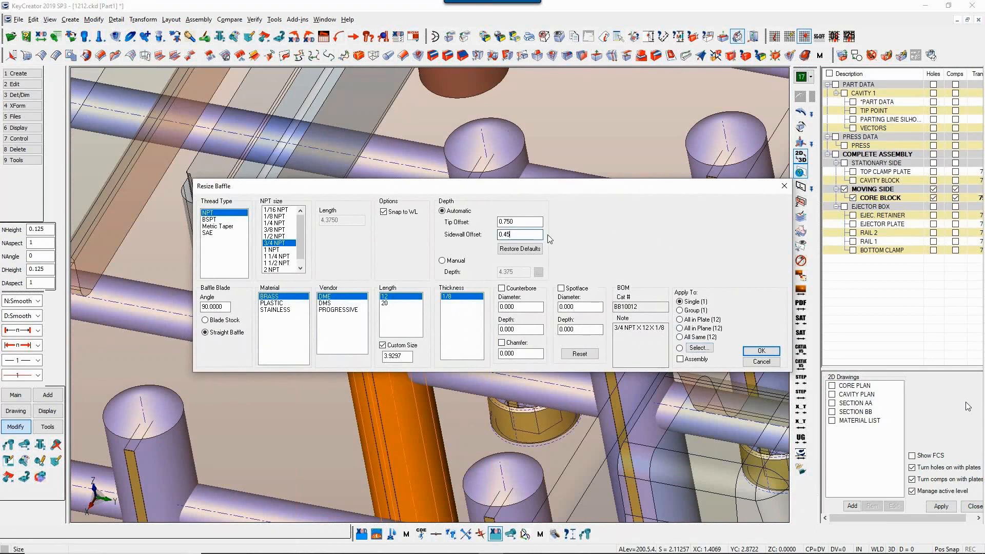
{"action": "left_click", "coordinate": [762, 351]}
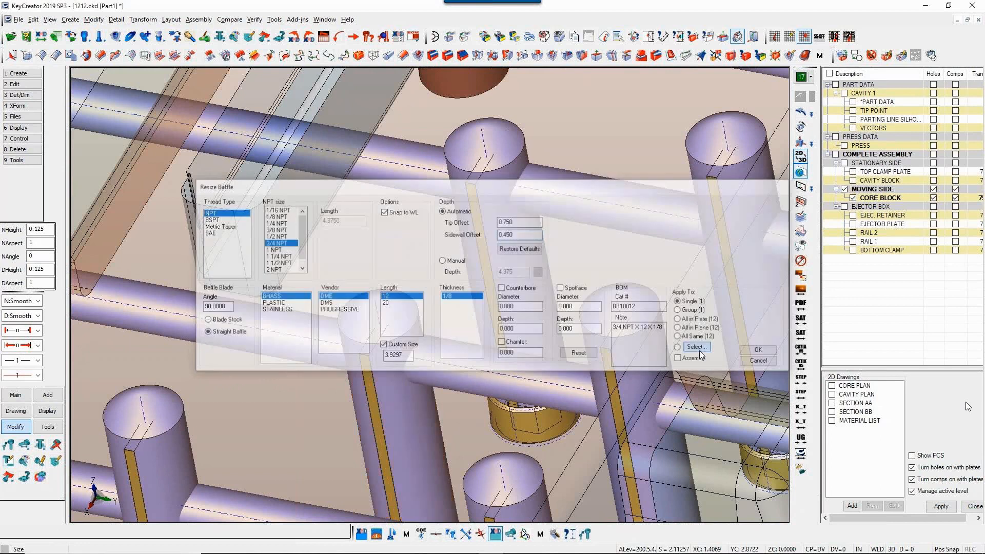
{"action": "left_click", "coordinate": [533, 230]}
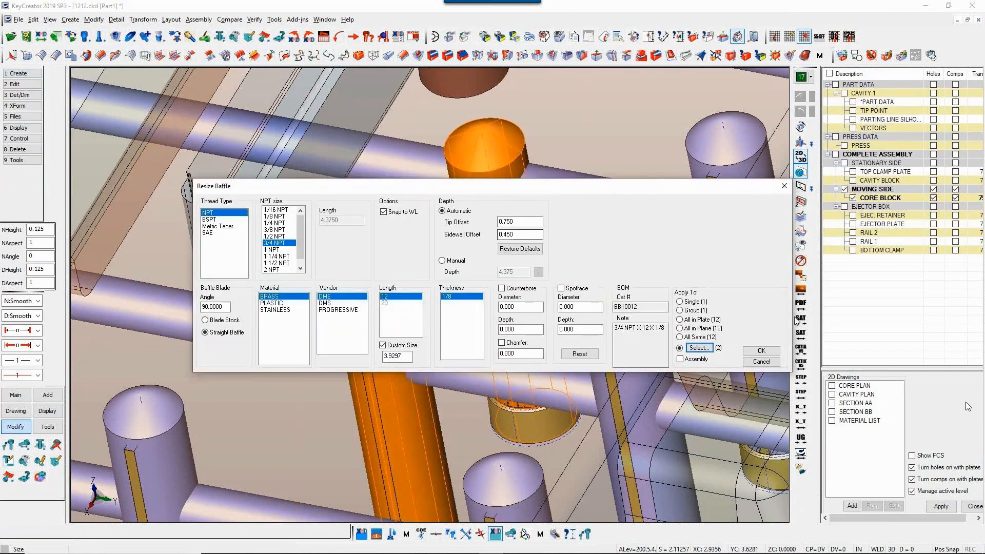
{"action": "left_click", "coordinate": [762, 353]}
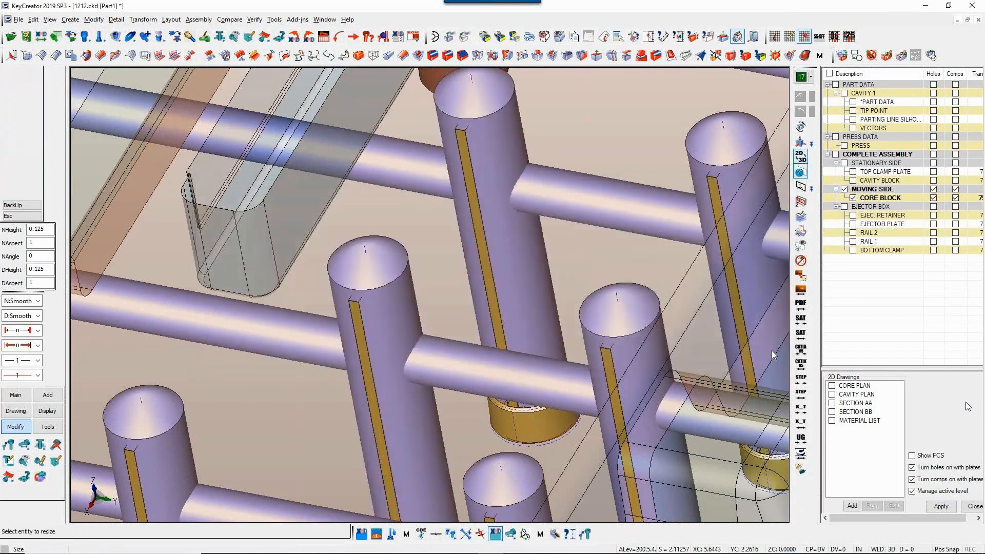
{"action": "scroll", "coordinate": [773, 351], "scroll_direction": "down", "scroll_amount": 5}
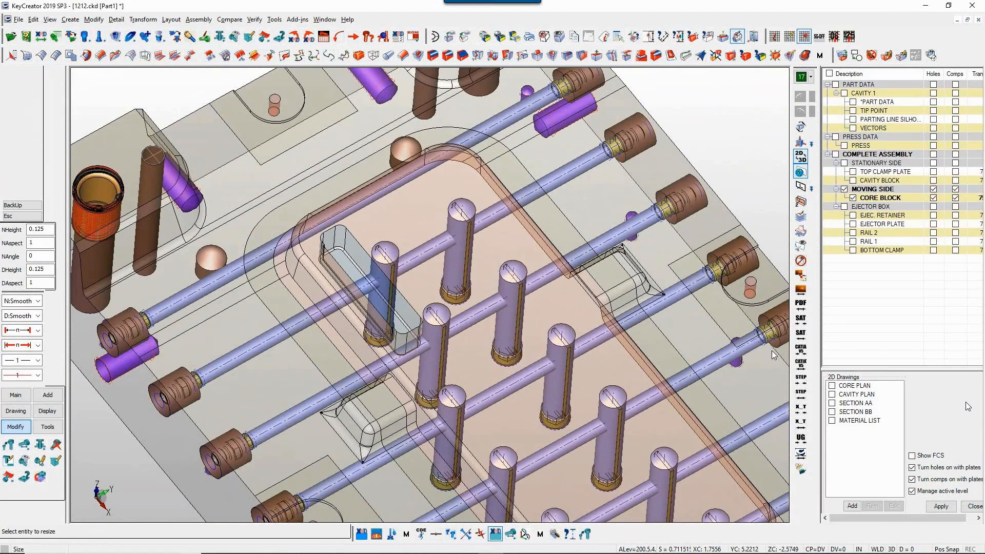
{"action": "key", "text": "Escape"}
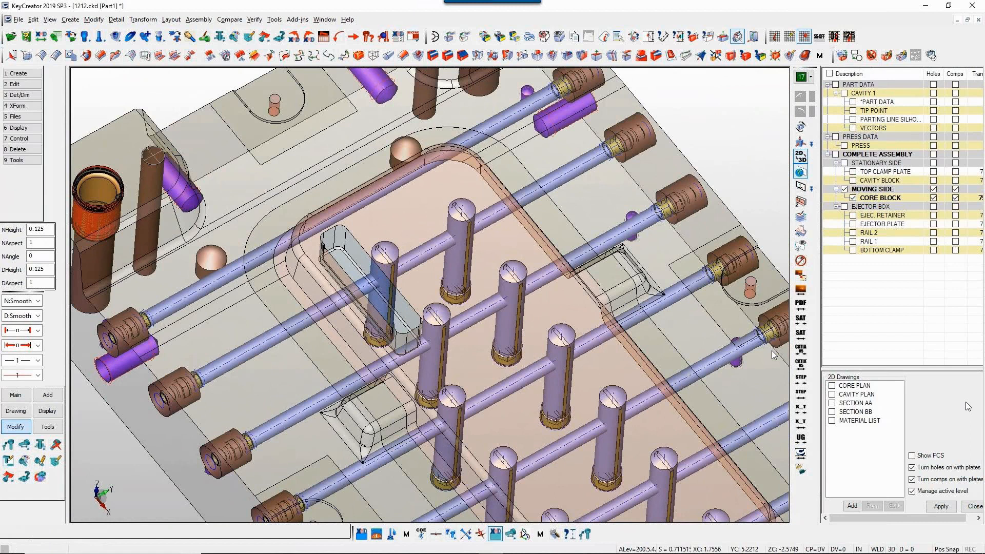
{"action": "key", "text": "alt+1"}
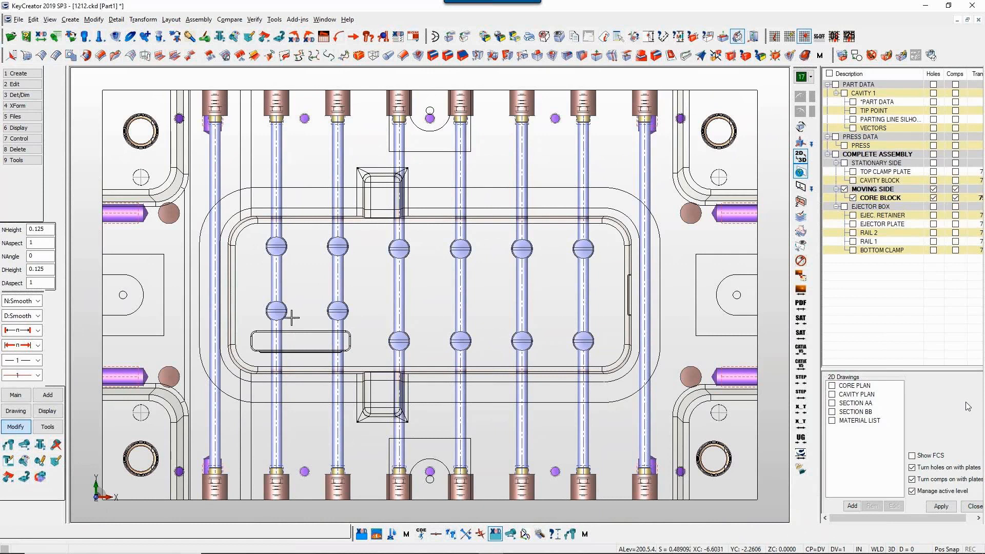
Hide the moving side and display only the unnamed level 2003 in isometric view.
{"action": "left_click", "coordinate": [845, 190]}
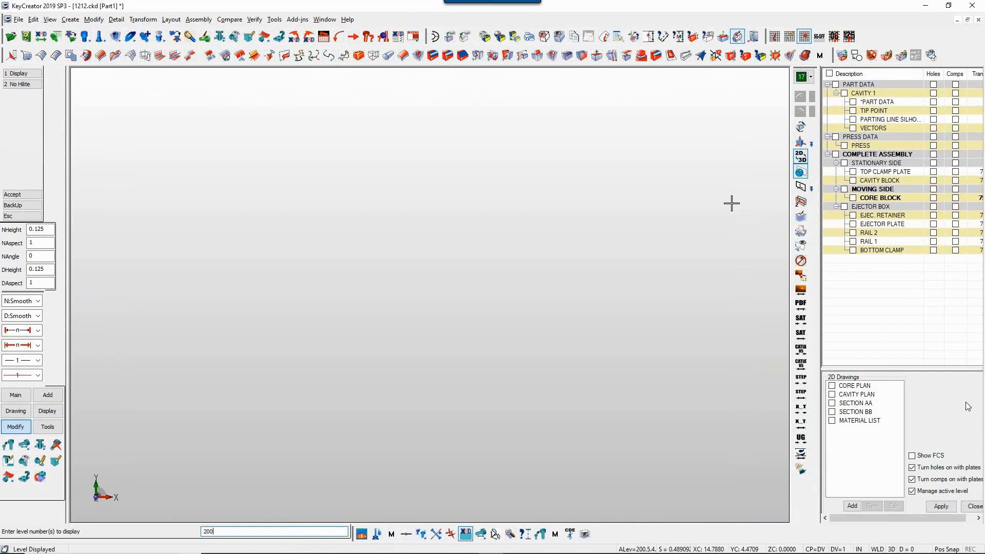
{"action": "key", "text": "alt+n"}
{"action": "type", "text": "2"}
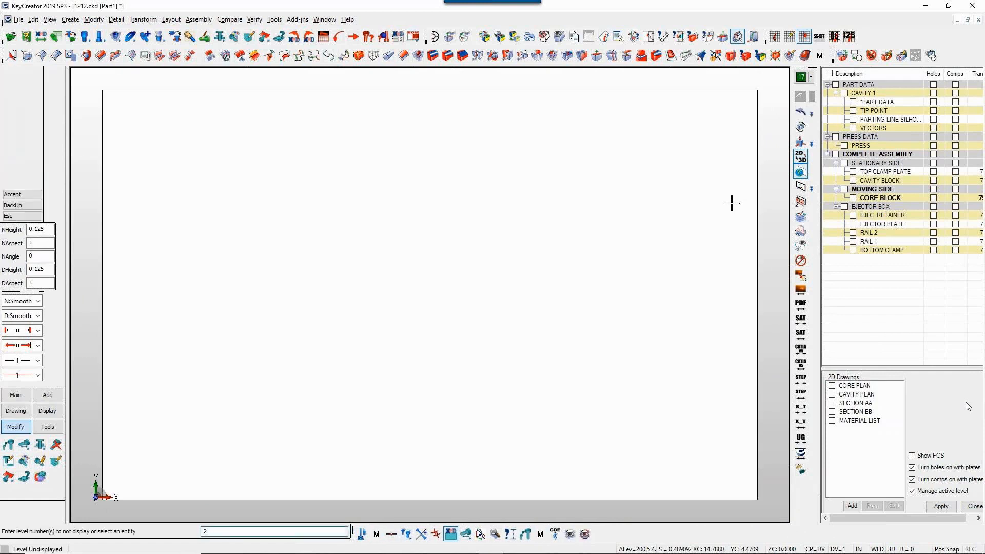
{"action": "key", "text": "Return"}
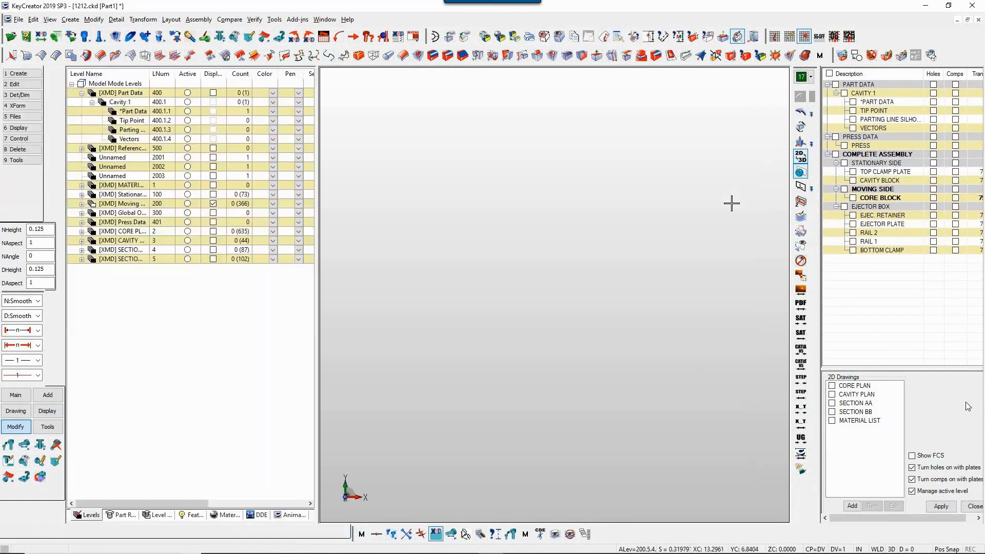
{"action": "left_click", "coordinate": [161, 74]}
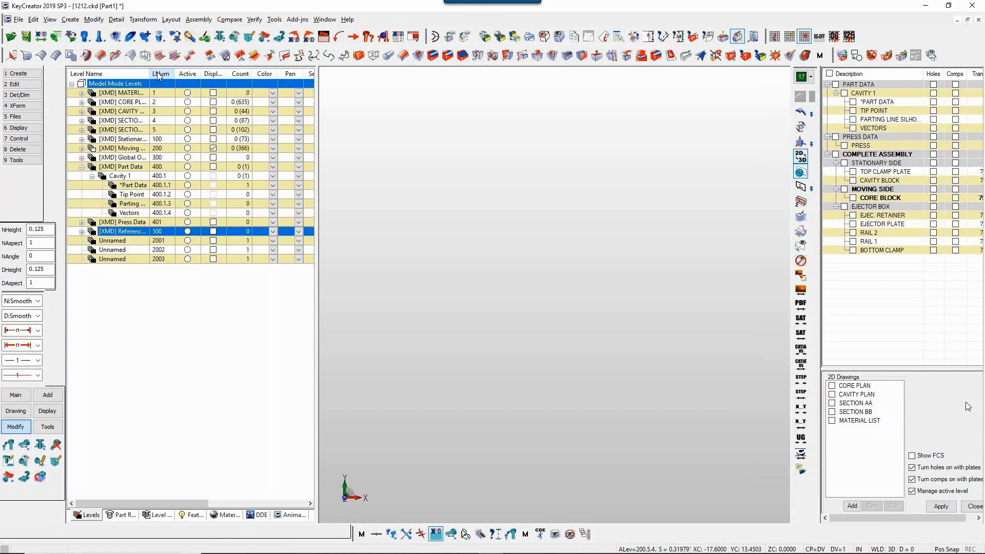
{"action": "left_click", "coordinate": [82, 166]}
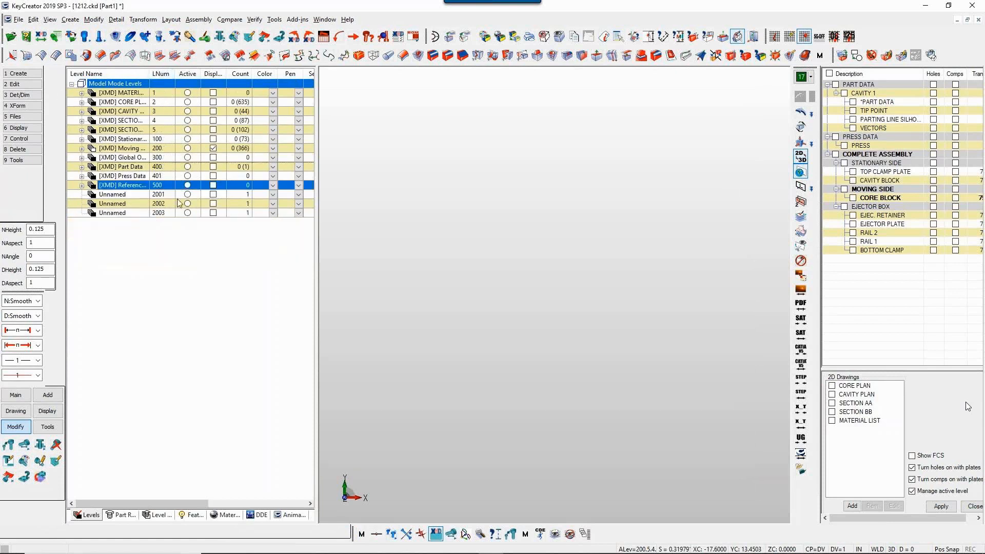
{"action": "left_click", "coordinate": [215, 212]}
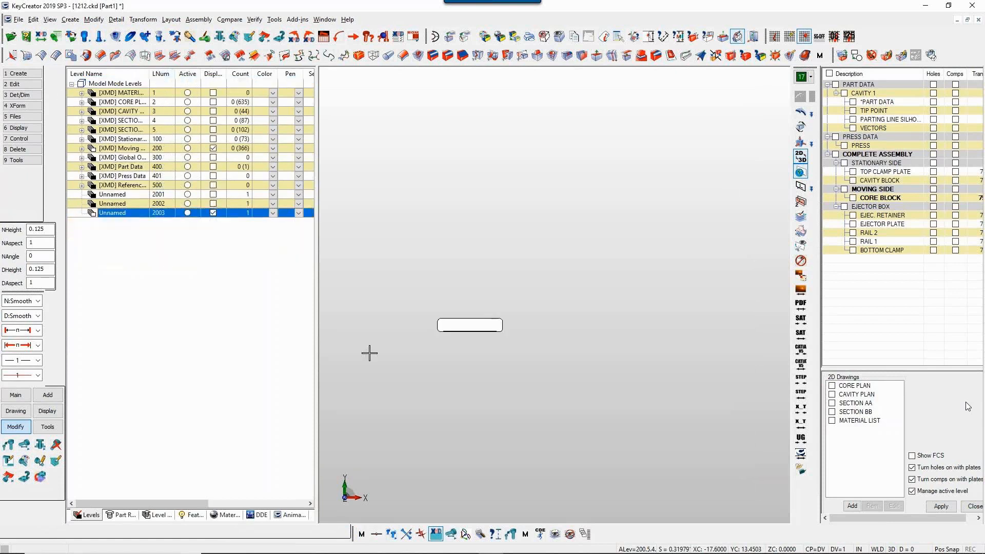
{"action": "key", "text": "alt+7"}
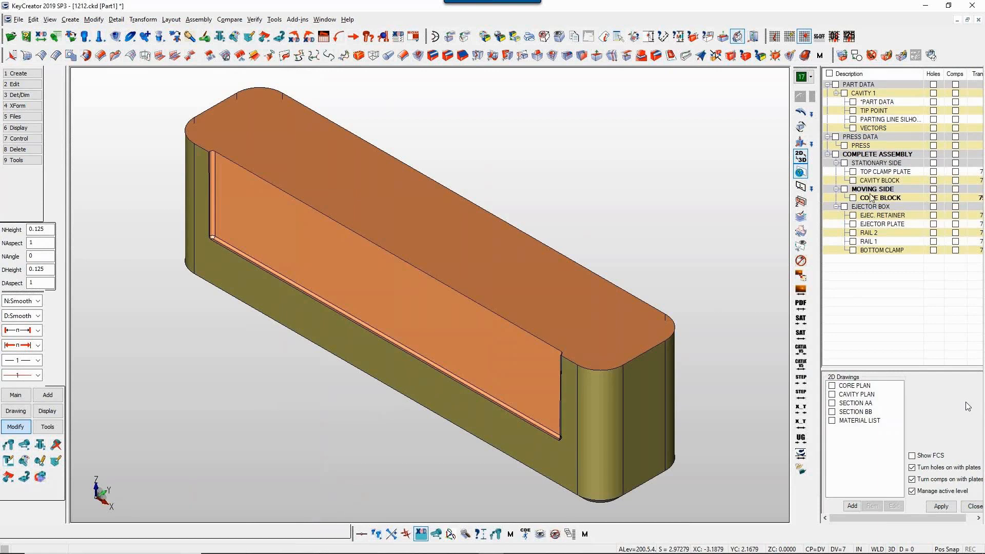
View the pocket insert inside the core block, then hide the moving side so only the insert remains displayed.
{"action": "left_click", "coordinate": [853, 198]}
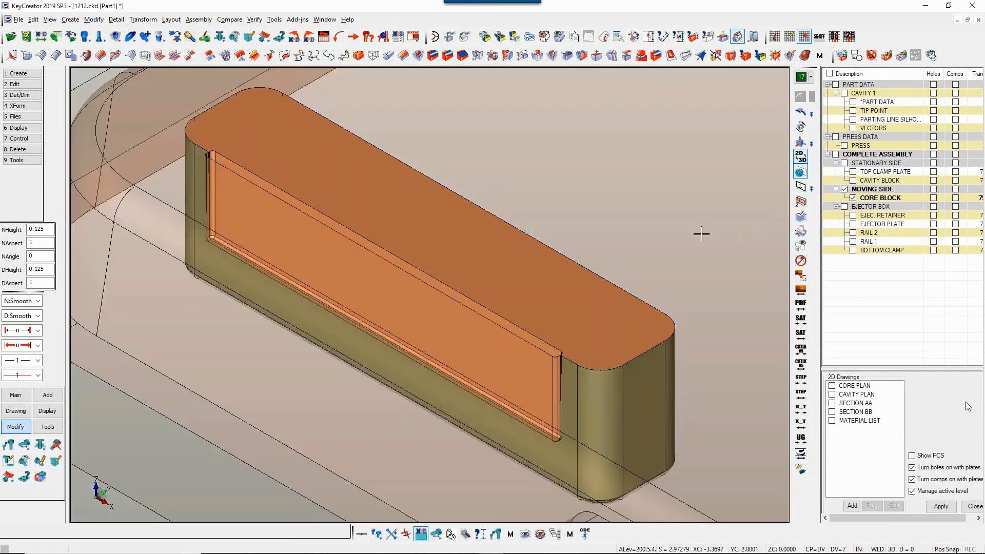
{"action": "key", "text": "alt+h"}
{"action": "key", "text": "alt+h"}
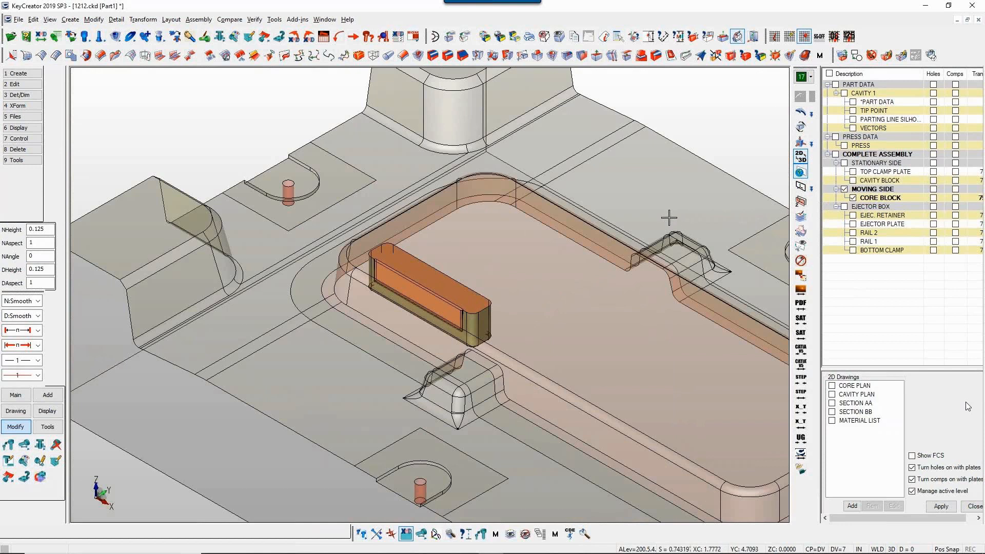
{"action": "left_click", "coordinate": [845, 190]}
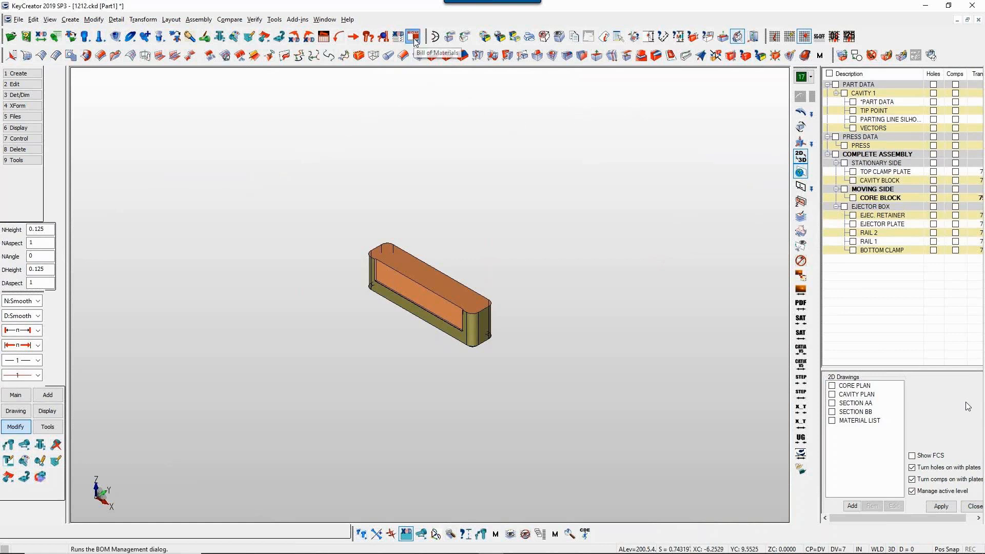
Review the bill of materials entries for plates, components and screws, checking whether the insert is listed.
{"action": "left_click", "coordinate": [413, 36]}
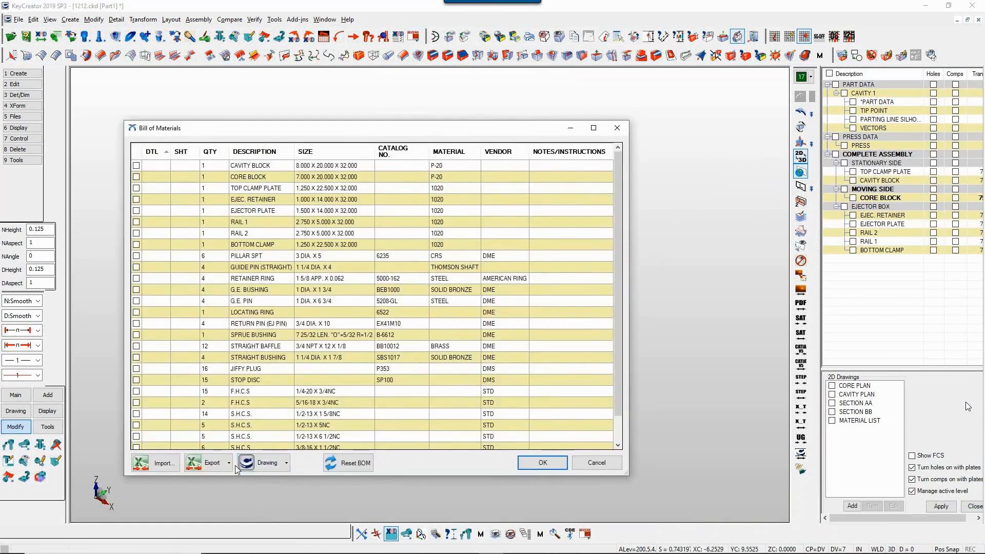
{"action": "scroll", "coordinate": [273, 386], "scroll_direction": "down", "scroll_amount": 1}
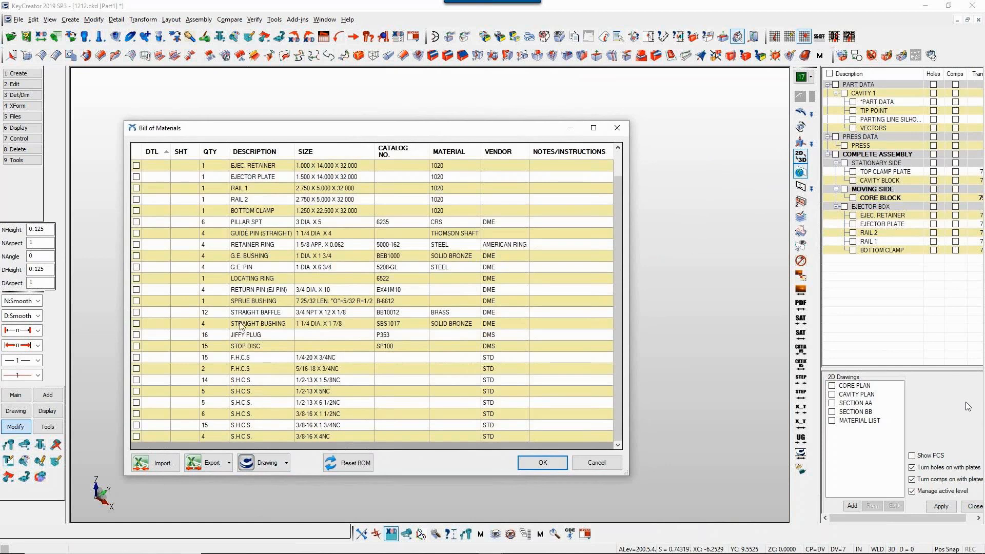
{"action": "scroll", "coordinate": [252, 405], "scroll_direction": "up", "scroll_amount": 1}
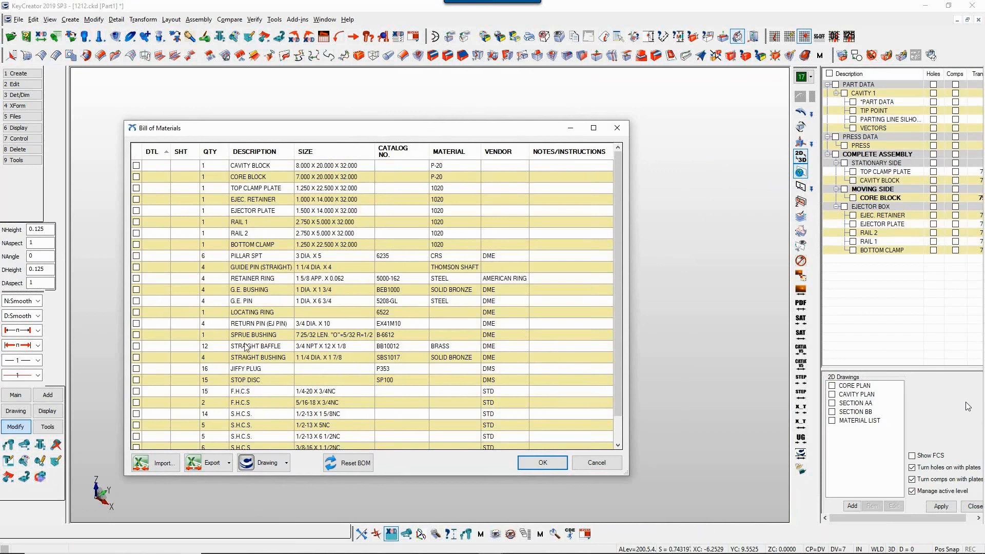
{"action": "left_click", "coordinate": [536, 462]}
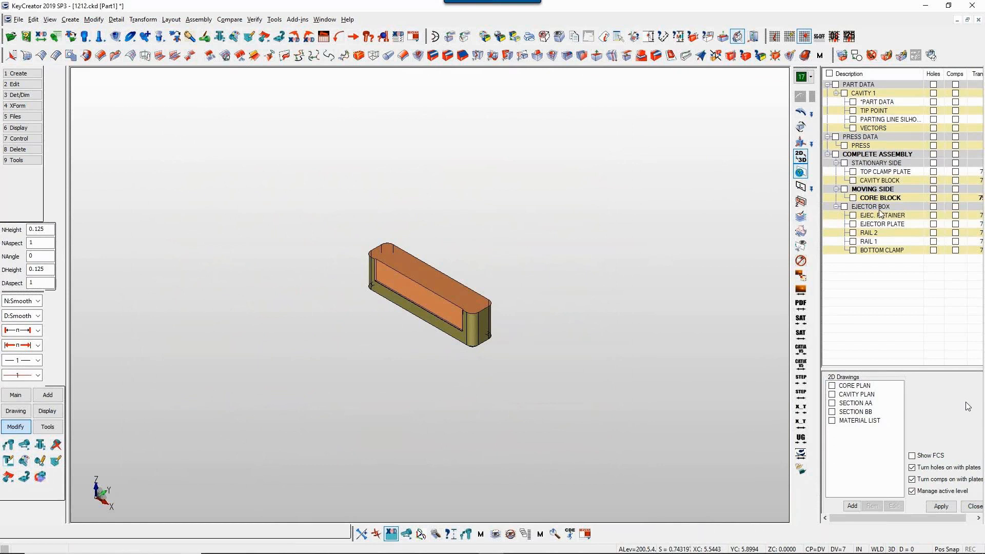
Convert the insert's solid body into a user plate under the moving side.
{"action": "left_click", "coordinate": [875, 189]}
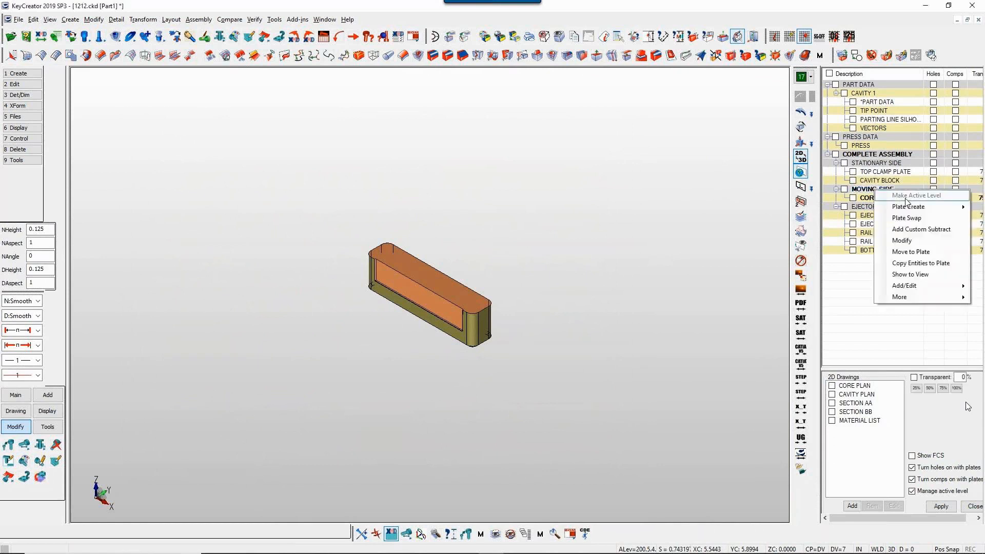
{"action": "mouse_move", "coordinate": [908, 206]}
{"action": "left_click", "coordinate": [849, 208]}
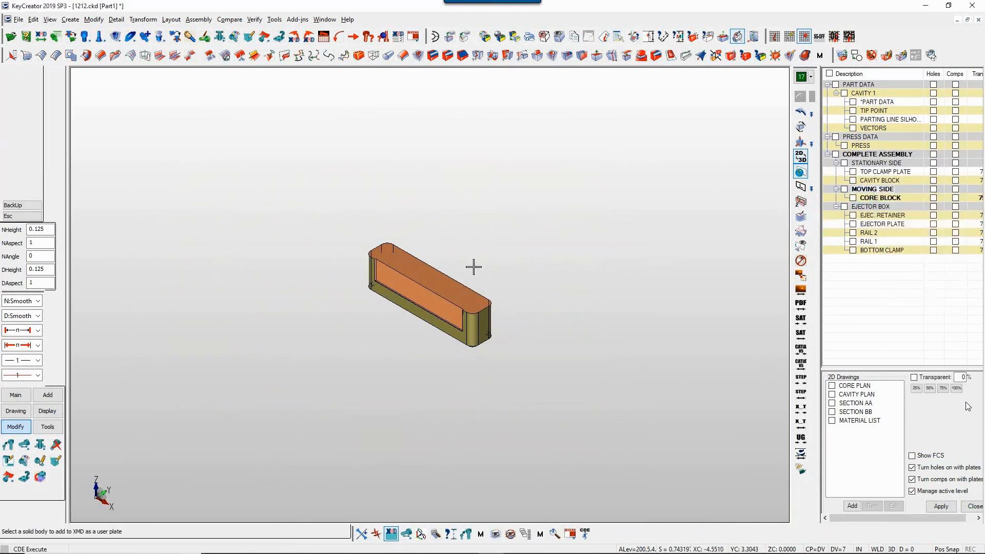
{"action": "left_click", "coordinate": [468, 287]}
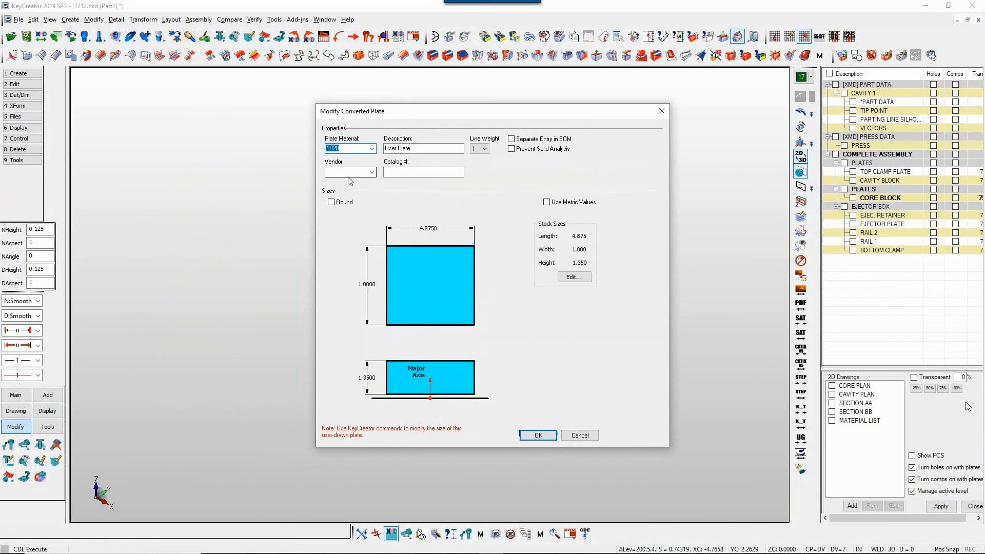
Set the converted plate's material to P20 and its description to VENT INSERT, and finish the conversion.
{"action": "key", "text": "Tab"}
{"action": "type", "text": "P"}
{"action": "double_click", "coordinate": [332, 147]}
{"action": "type", "text": "P20"}
{"action": "key", "text": "Tab"}
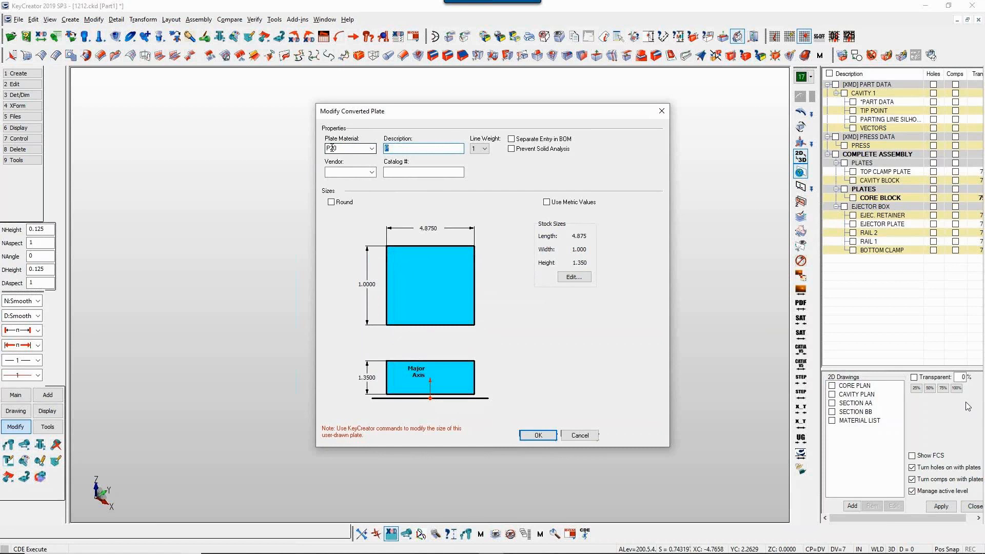
{"action": "type", "text": "VENT INSERT"}
{"action": "left_click", "coordinate": [532, 435]}
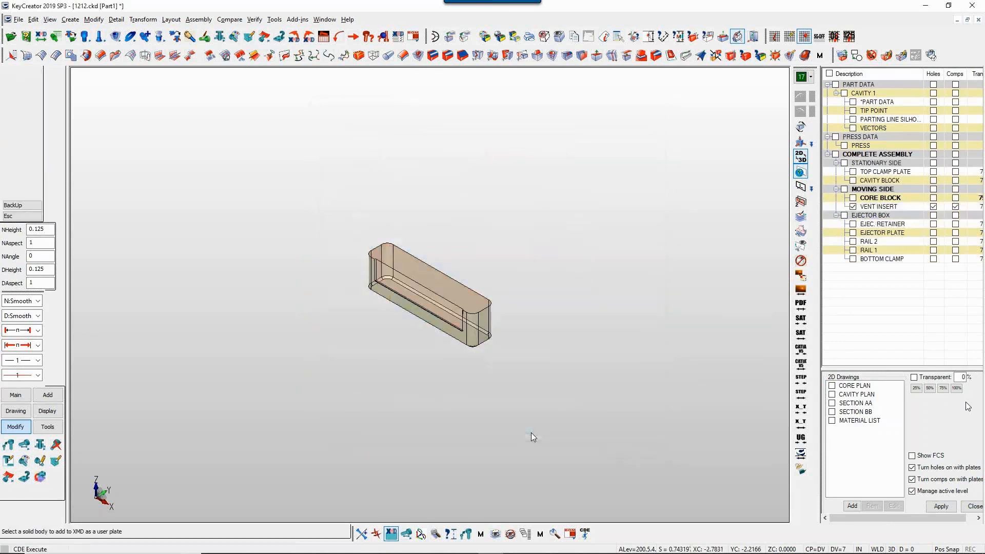
{"action": "key", "text": "alt+a"}
{"action": "key", "text": "Escape"}
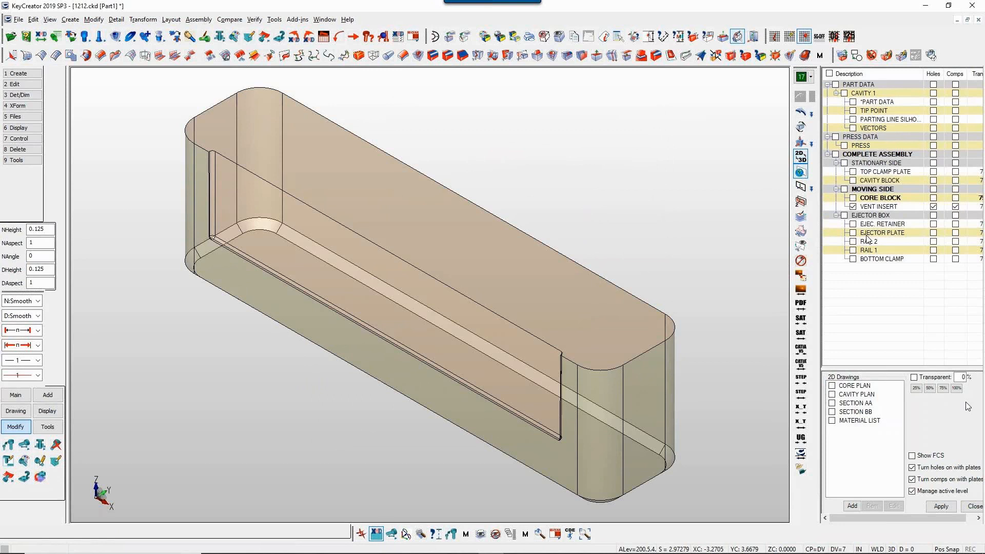
{"action": "right_click", "coordinate": [870, 189]}
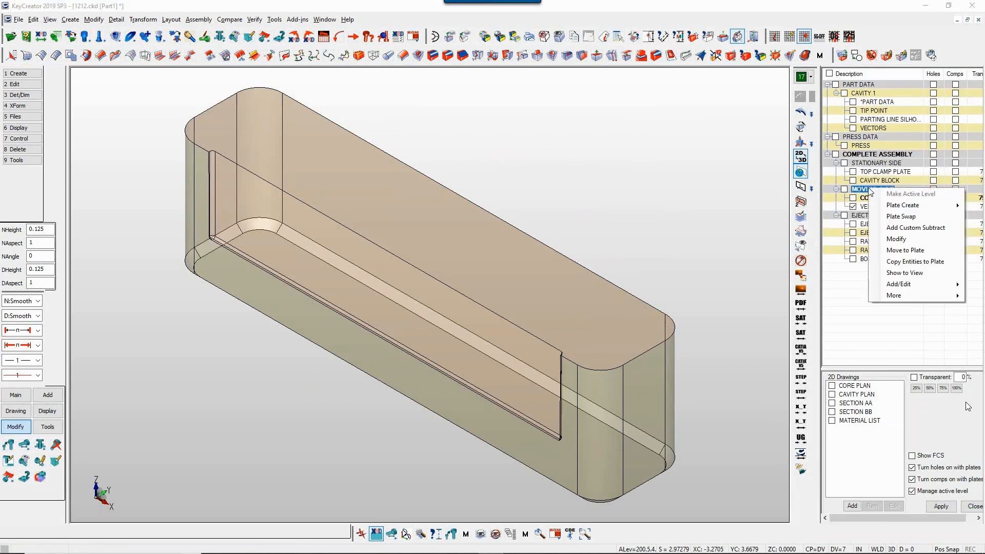
{"action": "left_click", "coordinate": [688, 184]}
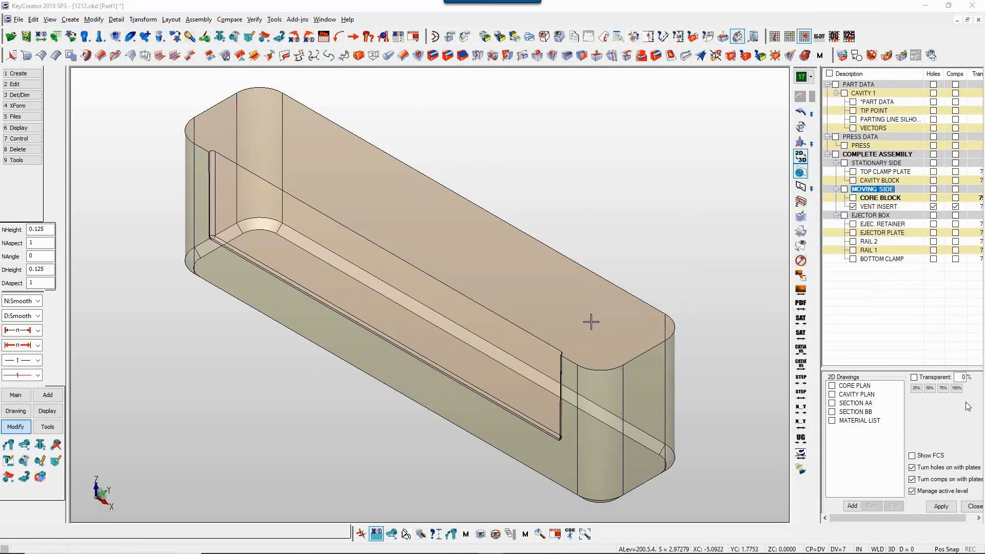
Display the core block, bring up the CORE PLAN drawing and check how the vent insert is represented in it.
{"action": "left_click", "coordinate": [853, 199]}
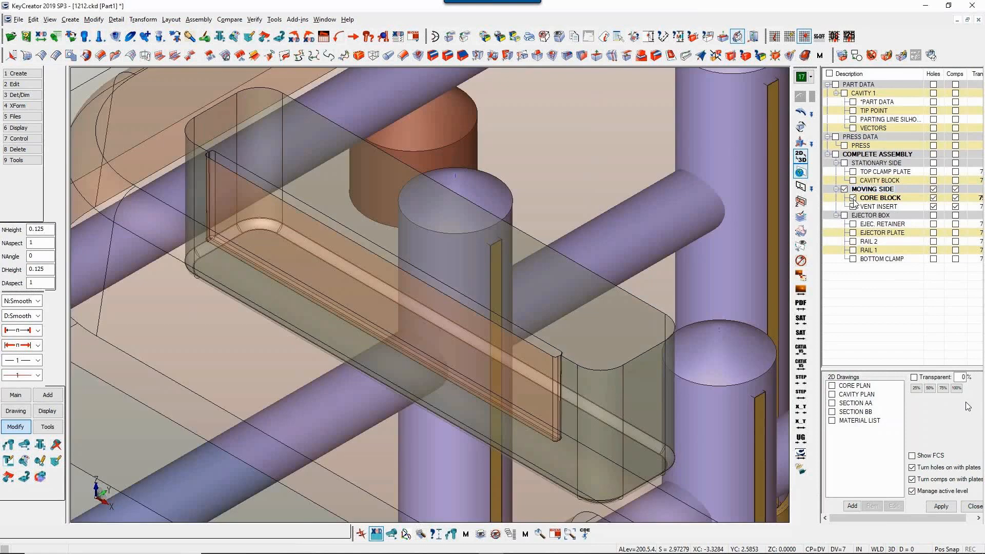
{"action": "left_click", "coordinate": [833, 385]}
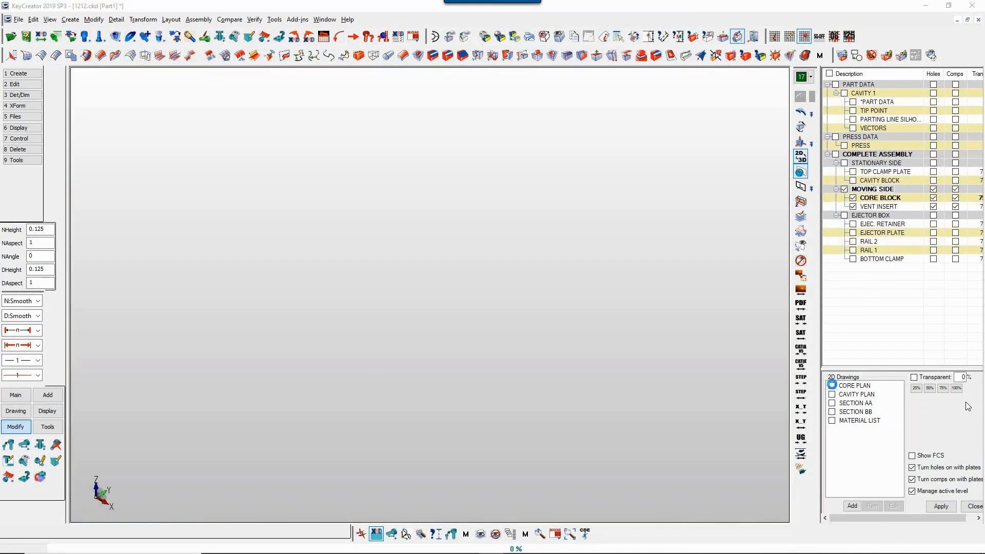
{"action": "key", "text": "alt+w"}
{"action": "left_click", "coordinate": [256, 300]}
{"action": "left_click", "coordinate": [396, 345]}
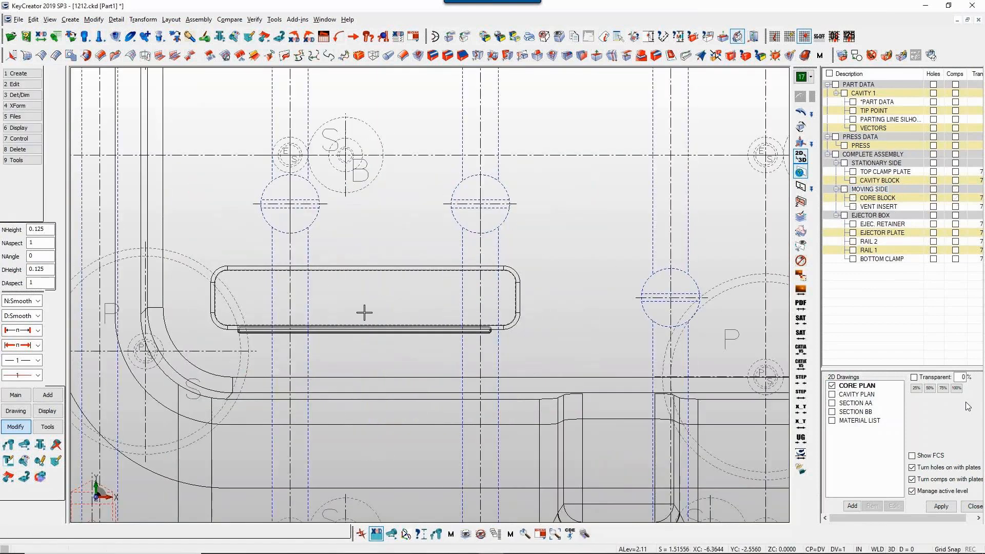
{"action": "key", "text": "Delete"}
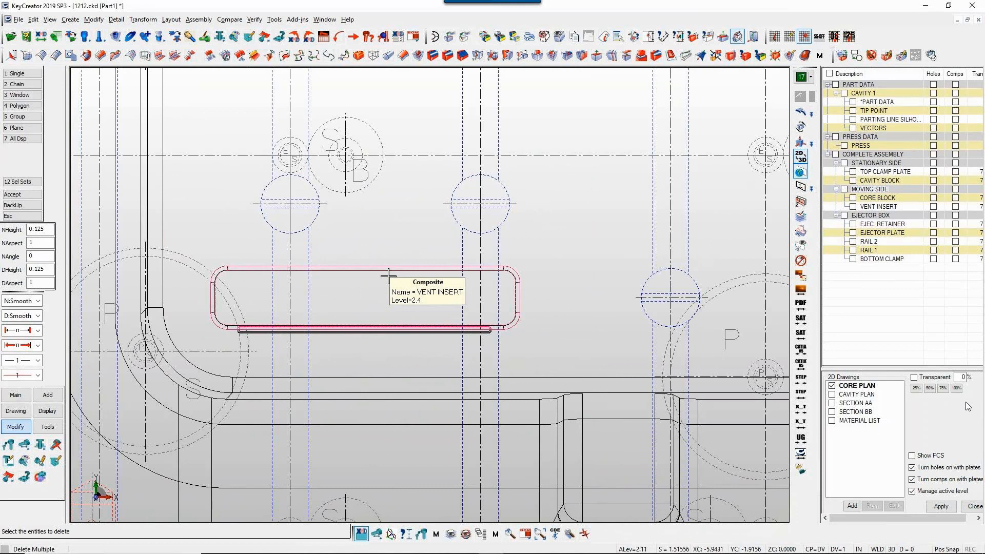
{"action": "key", "text": "Escape"}
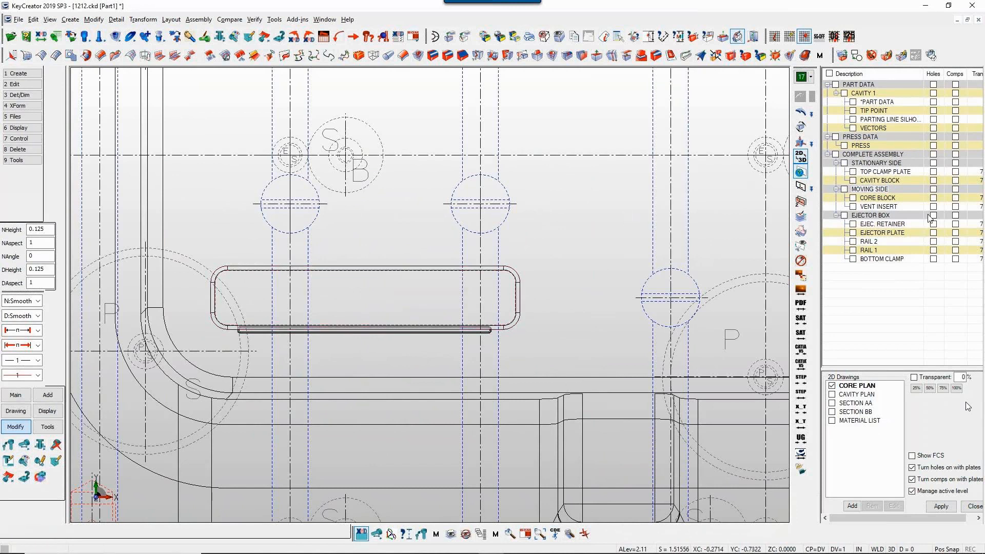
Turn off the CORE PLAN drawing and display the vent insert and core block together in 3D around the pocket.
{"action": "left_click", "coordinate": [833, 386]}
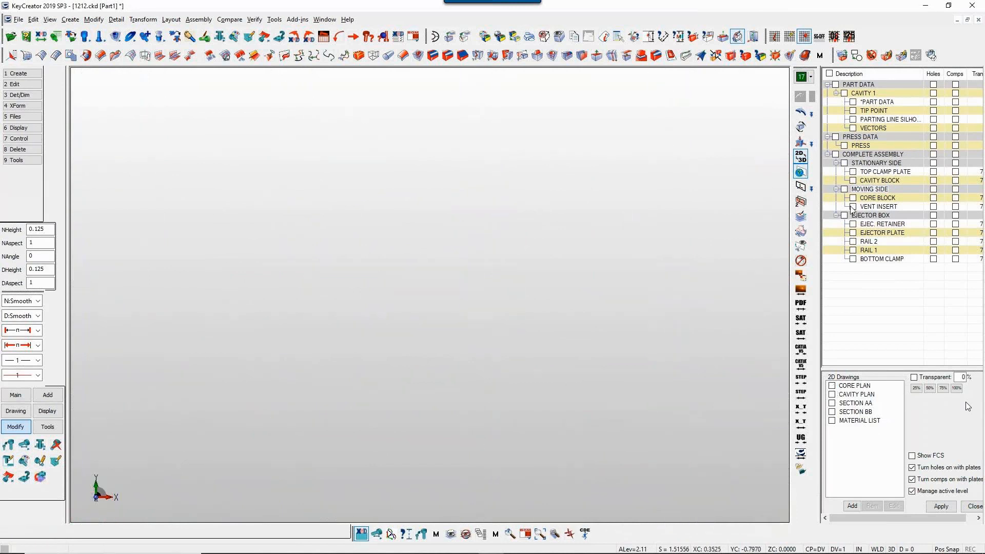
{"action": "left_click", "coordinate": [853, 207]}
{"action": "left_click", "coordinate": [853, 198]}
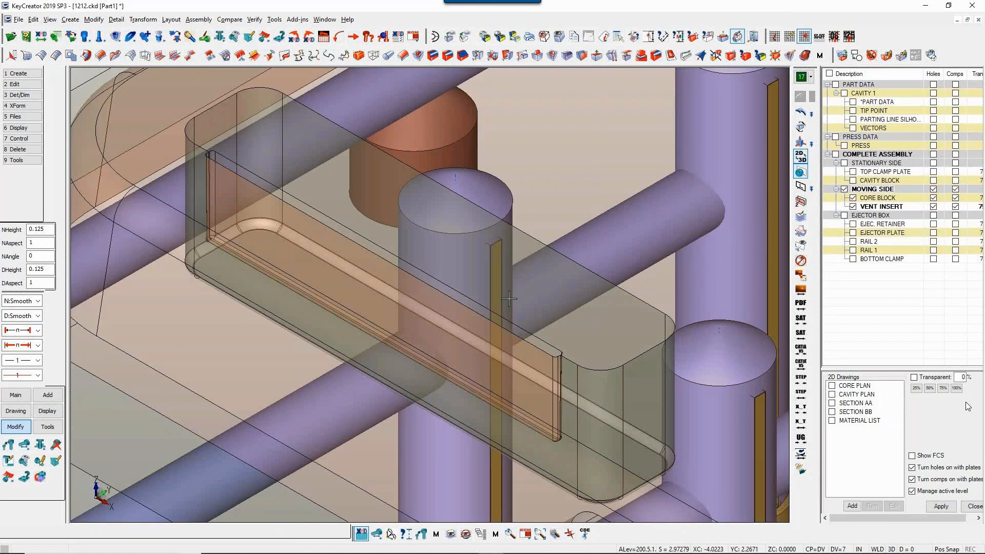
{"action": "key", "text": "alt+a"}
{"action": "key", "text": "alt+w"}
{"action": "left_click_drag", "start_coordinate": [239, 193], "coordinate": [396, 345]}
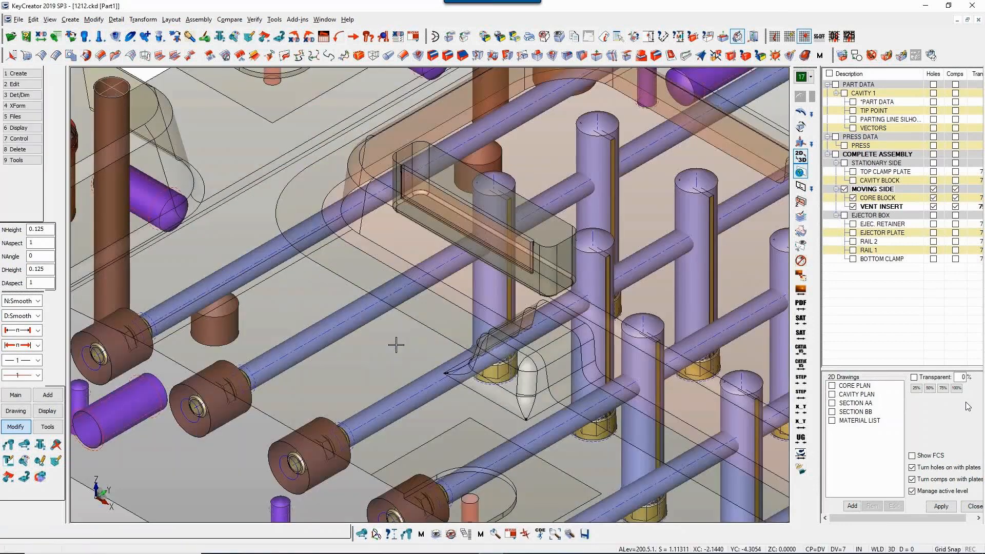
Start adding a socket head cap screw with a 1/4 inch diameter.
{"action": "left_click", "coordinate": [45, 401]}
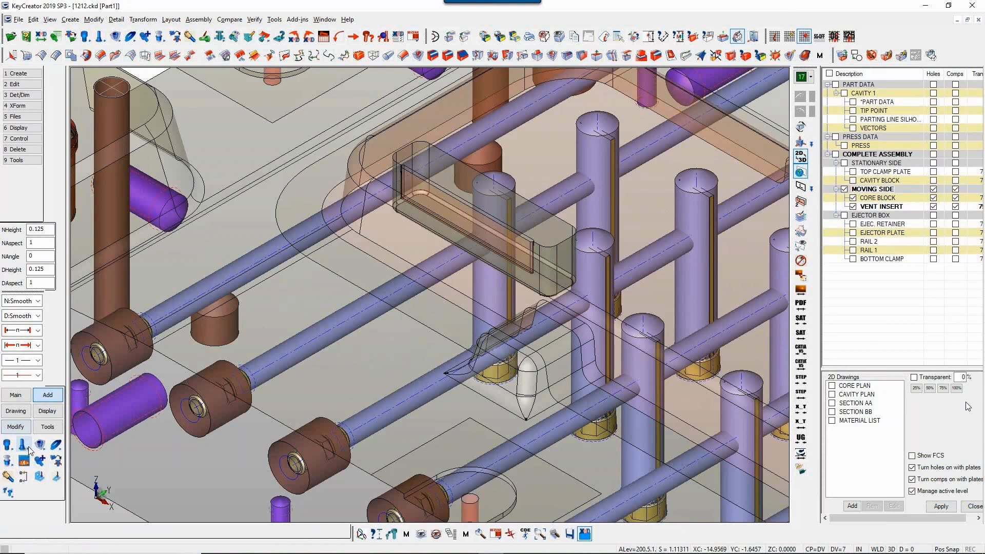
{"action": "left_click", "coordinate": [7, 444]}
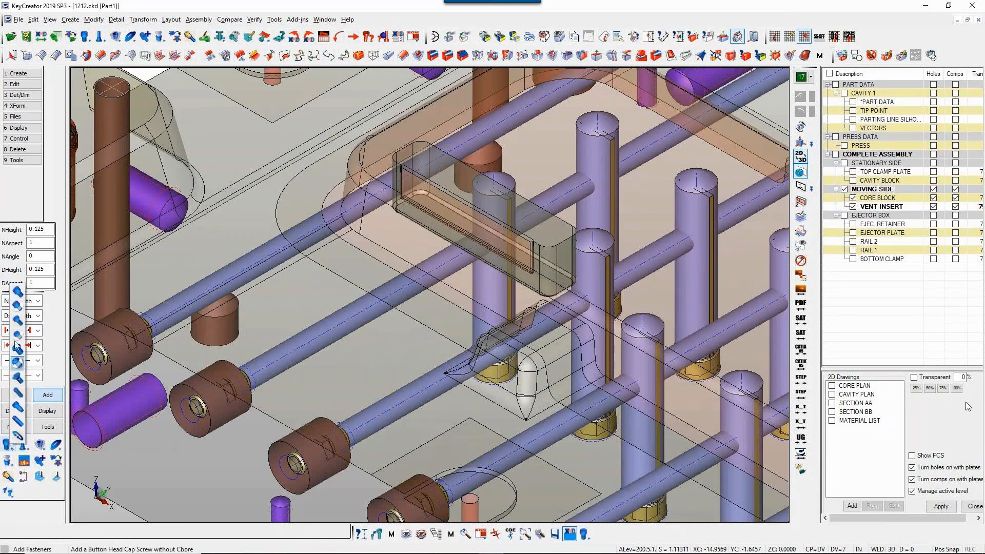
{"action": "left_click", "coordinate": [17, 292]}
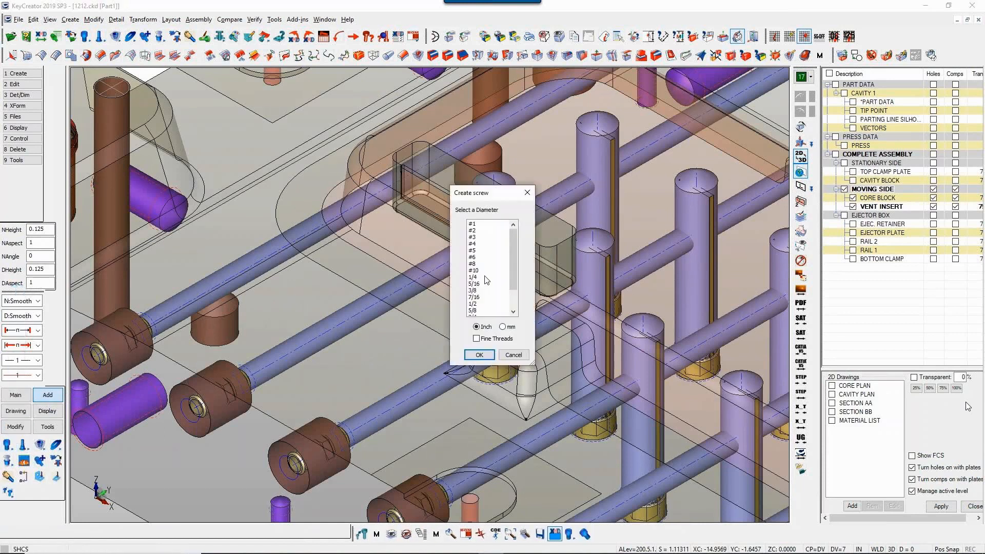
{"action": "left_click", "coordinate": [482, 277]}
{"action": "left_click", "coordinate": [479, 355]}
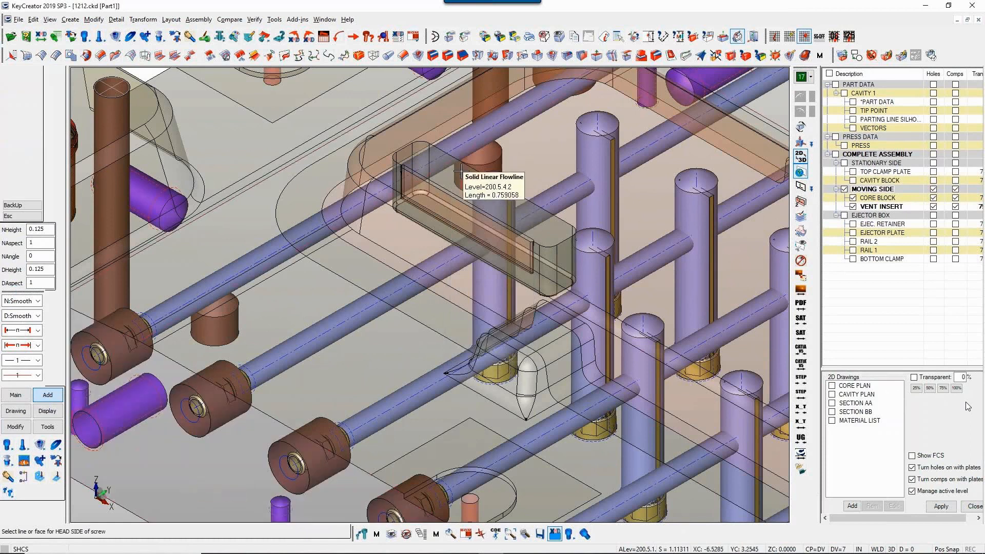
{"action": "key", "text": "alt+w"}
{"action": "left_click_drag", "start_coordinate": [371, 147], "coordinate": [498, 253]}
{"action": "left_click", "coordinate": [497, 222]}
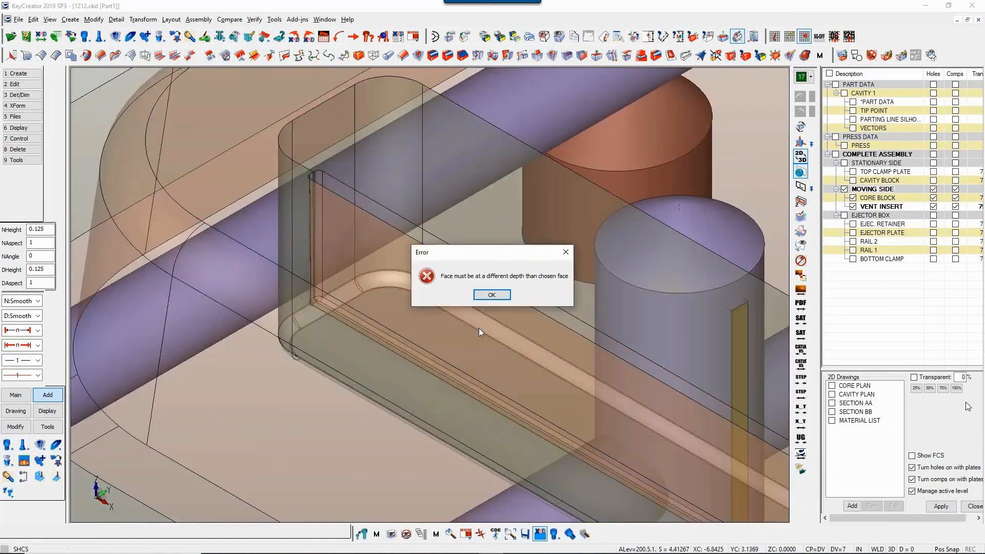
{"action": "left_click", "coordinate": [492, 295]}
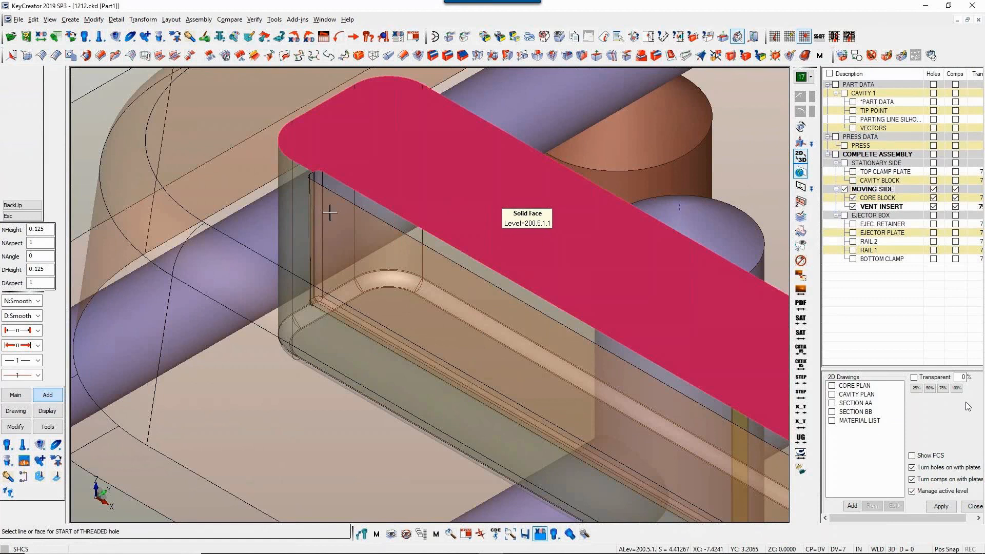
{"action": "left_click", "coordinate": [24, 205]}
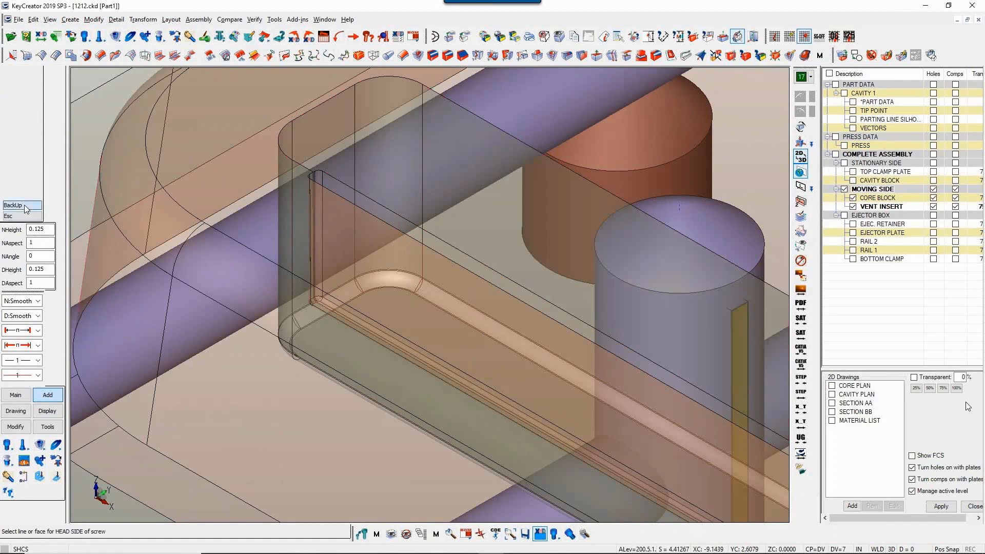
Define the screw's head side at the vent insert's top face and its thread start at the pocket floor as a blind hole.
{"action": "left_click", "coordinate": [518, 211]}
{"action": "left_click", "coordinate": [456, 334]}
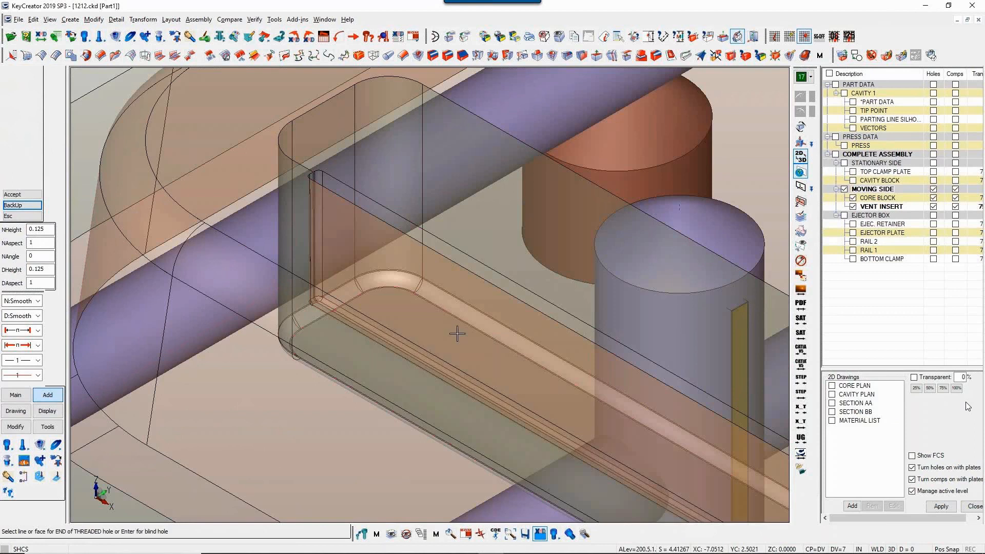
{"action": "left_click_drag", "start_coordinate": [199, 295], "coordinate": [369, 358]}
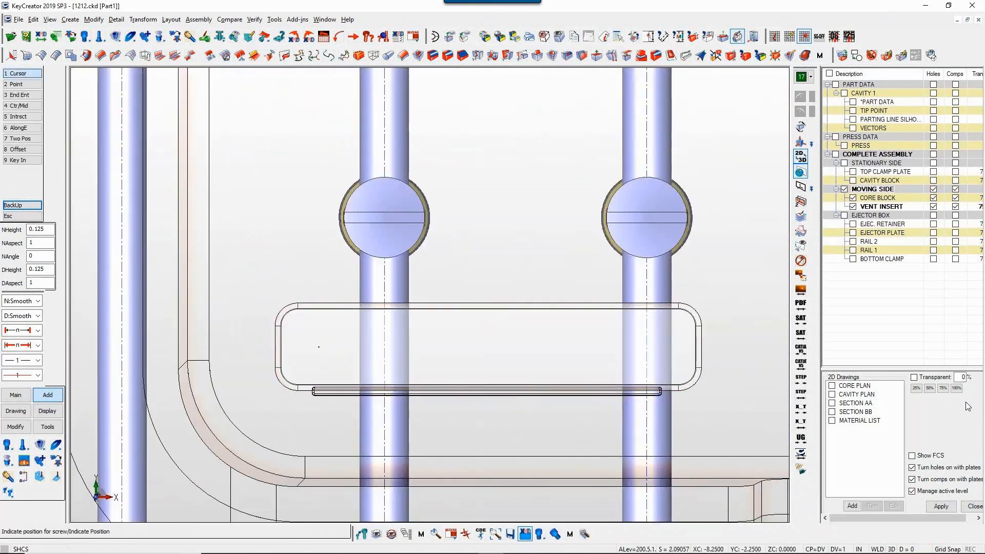
Place the 1/4-20 x 1 1/2 screw on the vent insert at X -8.25, Y -2.25 and a second one at X -5.375, Y -2.25.
{"action": "left_click", "coordinate": [320, 347]}
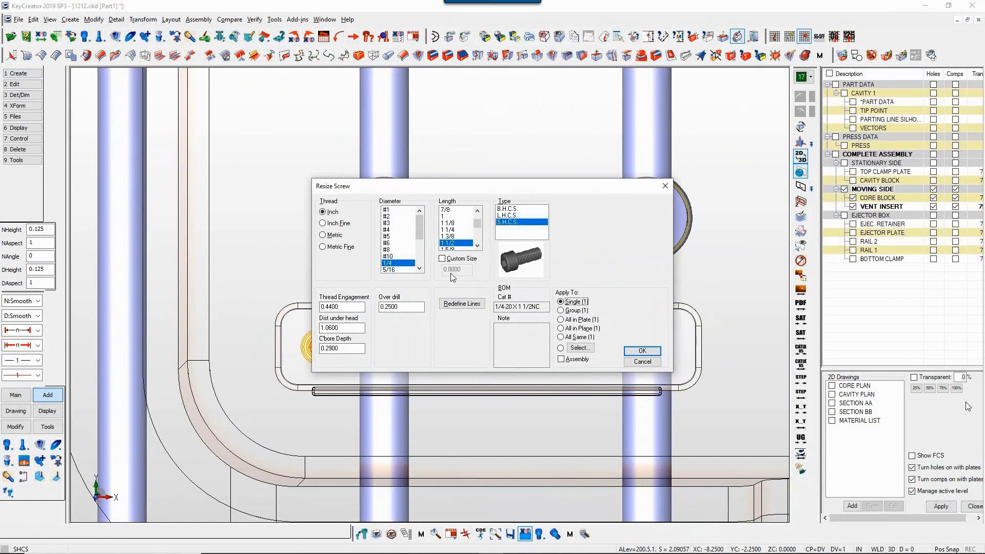
{"action": "left_click", "coordinate": [644, 352]}
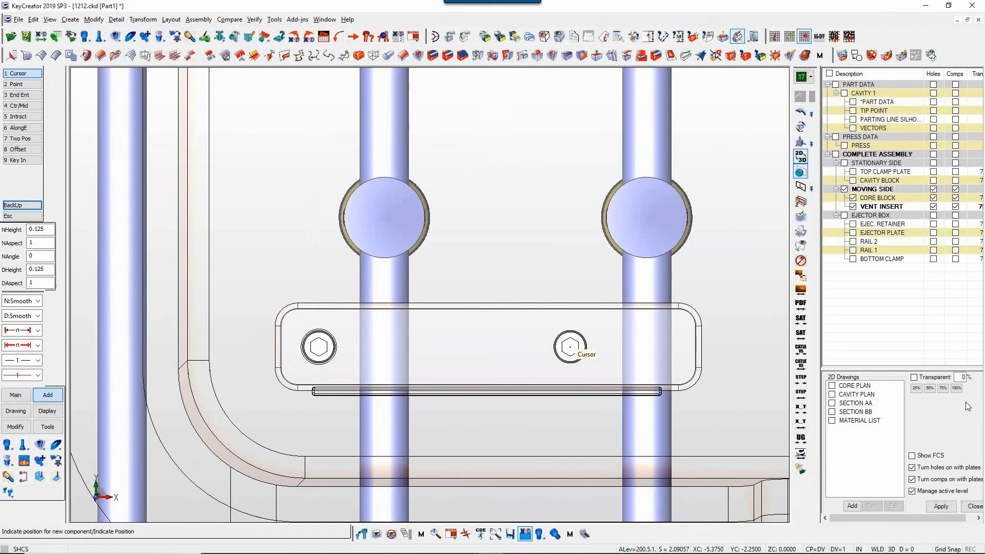
{"action": "left_click", "coordinate": [570, 347]}
{"action": "key", "text": "Escape"}
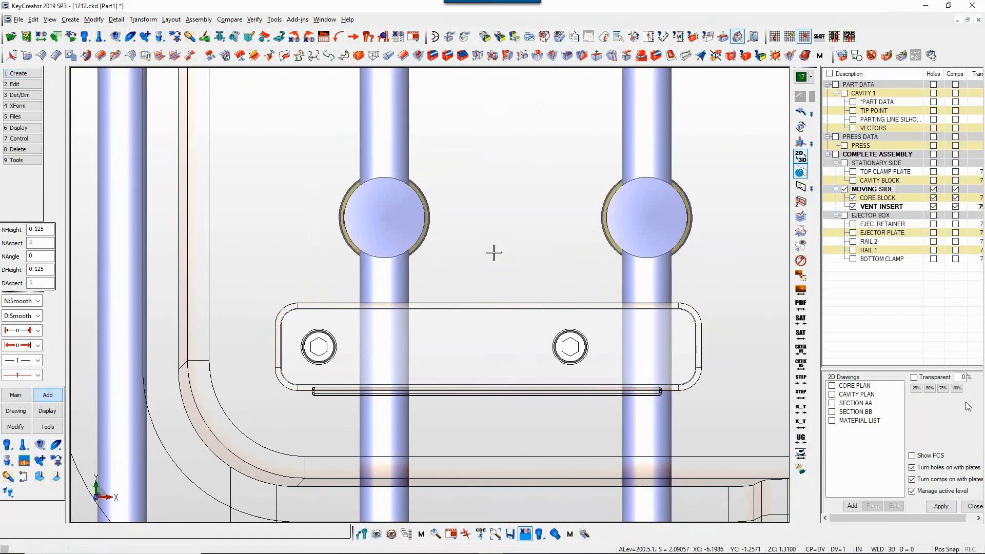
Display the core block alone and examine the vent insert pocket with its tapped screw holes in 3D.
{"action": "scroll", "coordinate": [494, 252], "scroll_direction": "down", "scroll_amount": 6}
{"action": "scroll", "coordinate": [494, 252], "scroll_direction": "up", "scroll_amount": 3}
{"action": "middle_click_drag", "start_coordinate": [494, 253], "coordinate": [359, 326]}
{"action": "scroll", "coordinate": [327, 307], "scroll_direction": "down", "scroll_amount": 1}
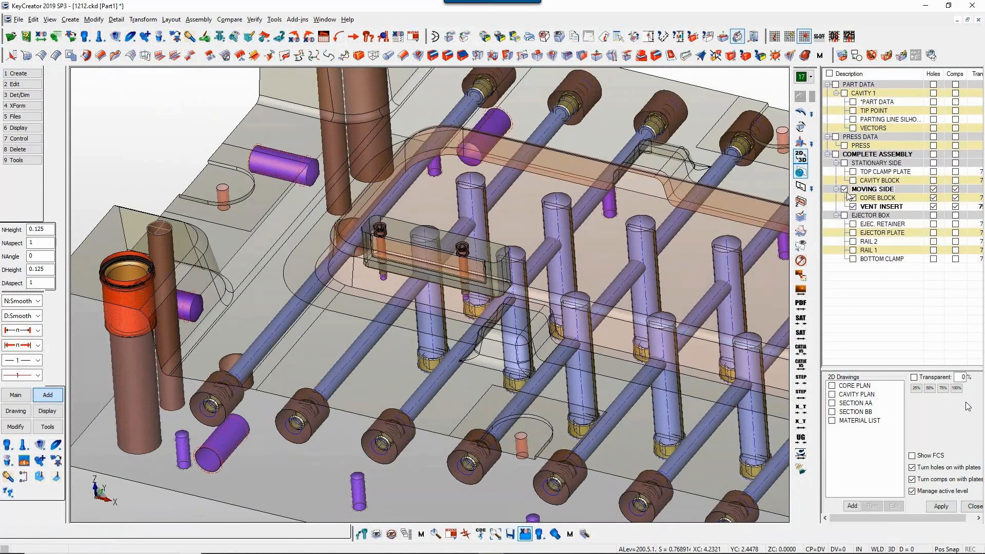
{"action": "left_click", "coordinate": [847, 191]}
{"action": "left_click", "coordinate": [852, 199]}
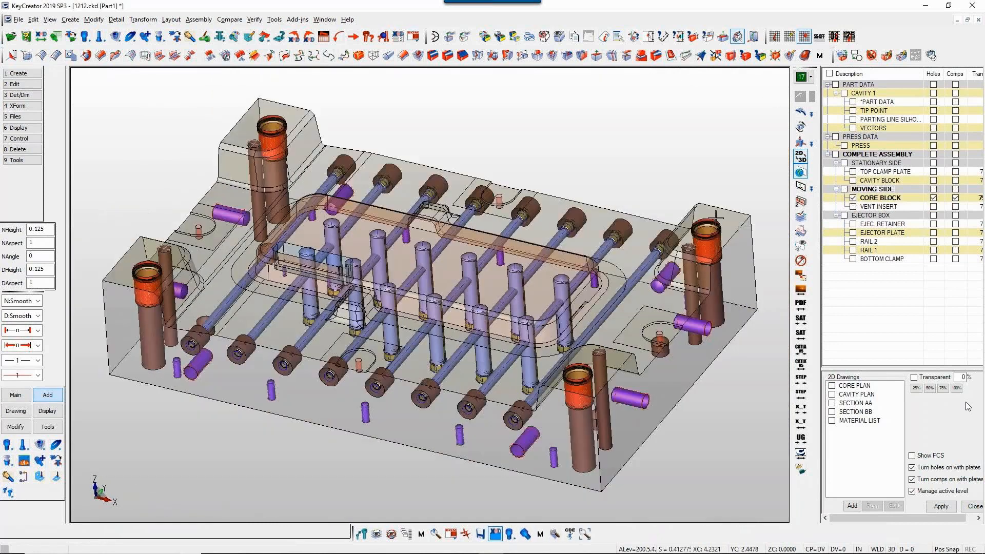
{"action": "middle_click_drag", "start_coordinate": [321, 284], "coordinate": [265, 295]}
{"action": "scroll", "coordinate": [265, 295], "scroll_direction": "up", "scroll_amount": 2}
{"action": "scroll", "coordinate": [265, 295], "scroll_direction": "up", "scroll_amount": 5}
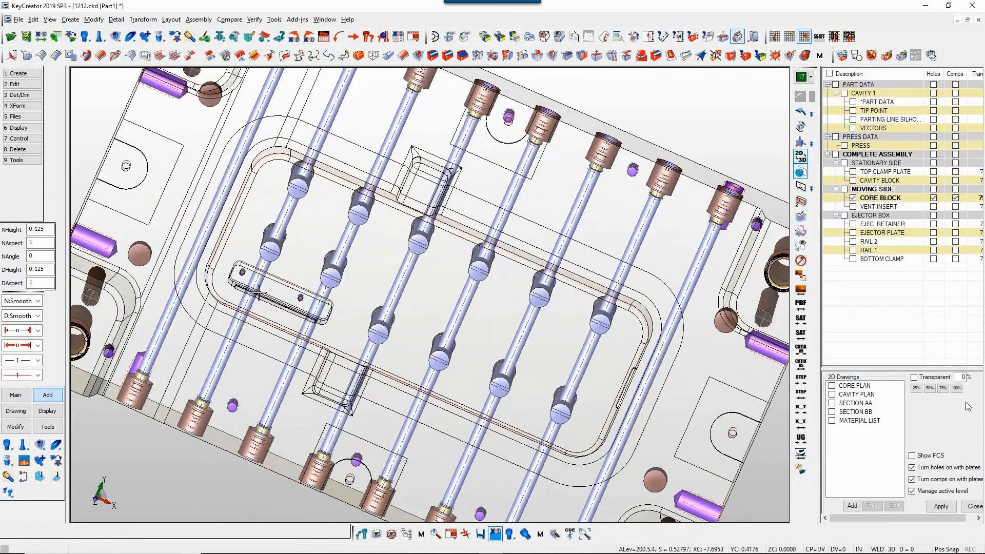
{"action": "scroll", "coordinate": [418, 297], "scroll_direction": "down", "scroll_amount": 2}
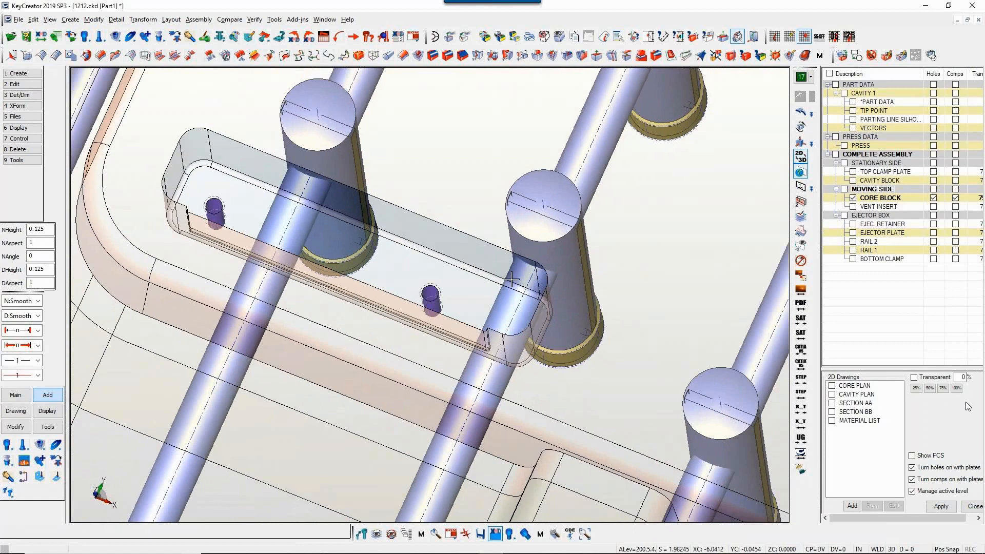
{"action": "middle_click_drag", "start_coordinate": [418, 297], "coordinate": [416, 287]}
Display the vent insert alone and examine its two screws and their counterbores.
{"action": "left_click", "coordinate": [852, 207]}
{"action": "left_click", "coordinate": [852, 199]}
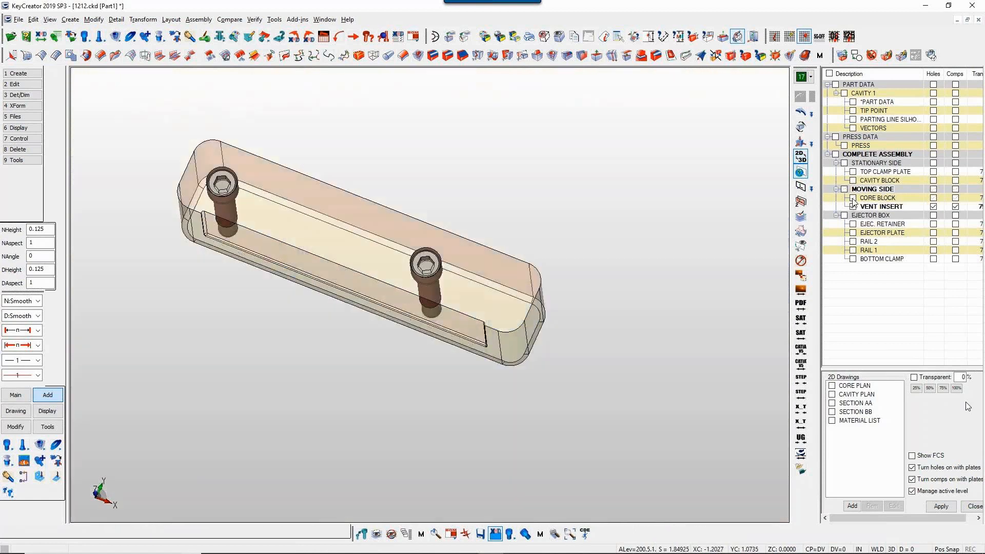
{"action": "middle_click_drag", "start_coordinate": [508, 308], "coordinate": [563, 278]}
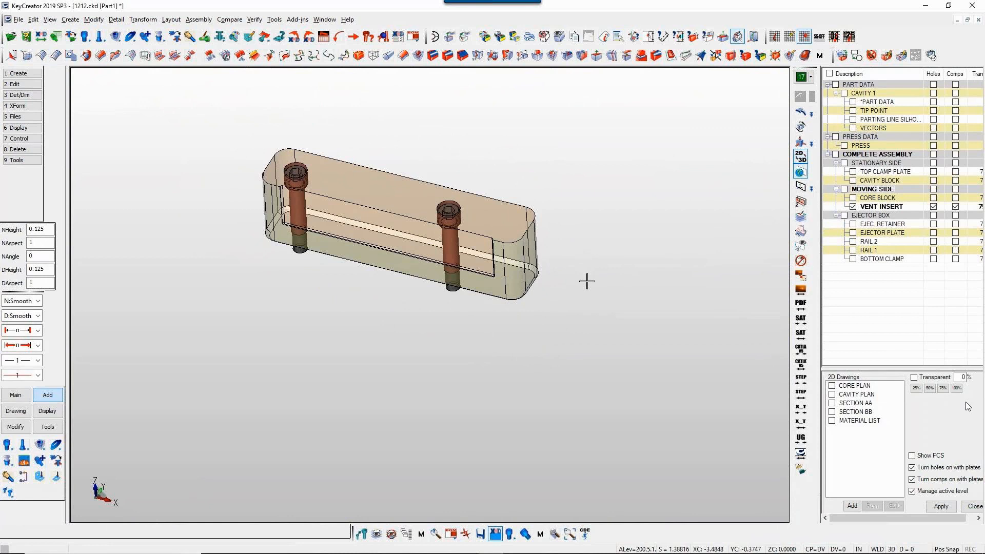
Show only the core block and resize both vent insert screws to metric M6-1 x 35 mm socket heads.
{"action": "left_click", "coordinate": [853, 198]}
{"action": "left_click", "coordinate": [853, 207]}
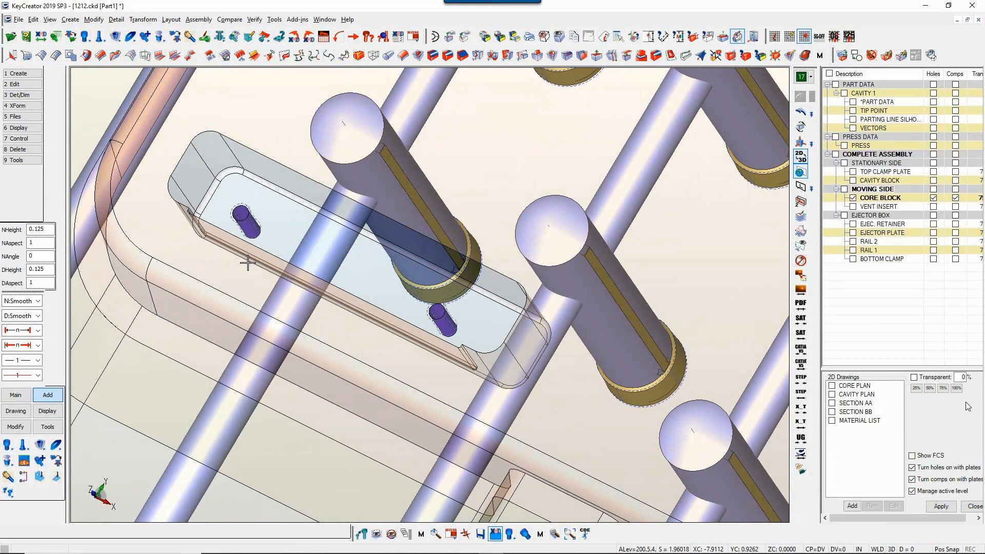
{"action": "left_click", "coordinate": [247, 219]}
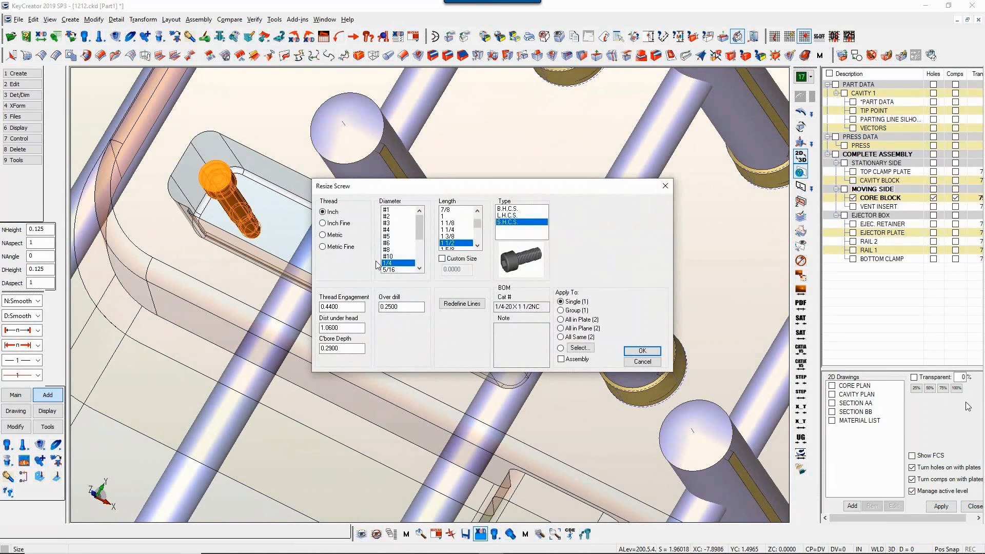
{"action": "left_click", "coordinate": [323, 234]}
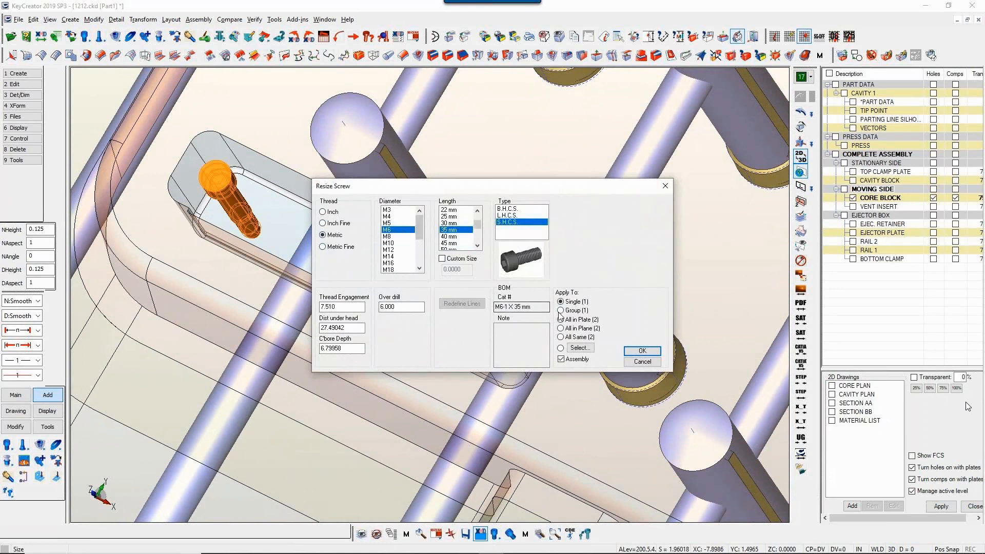
{"action": "left_click", "coordinate": [580, 348]}
{"action": "left_click", "coordinate": [447, 326]}
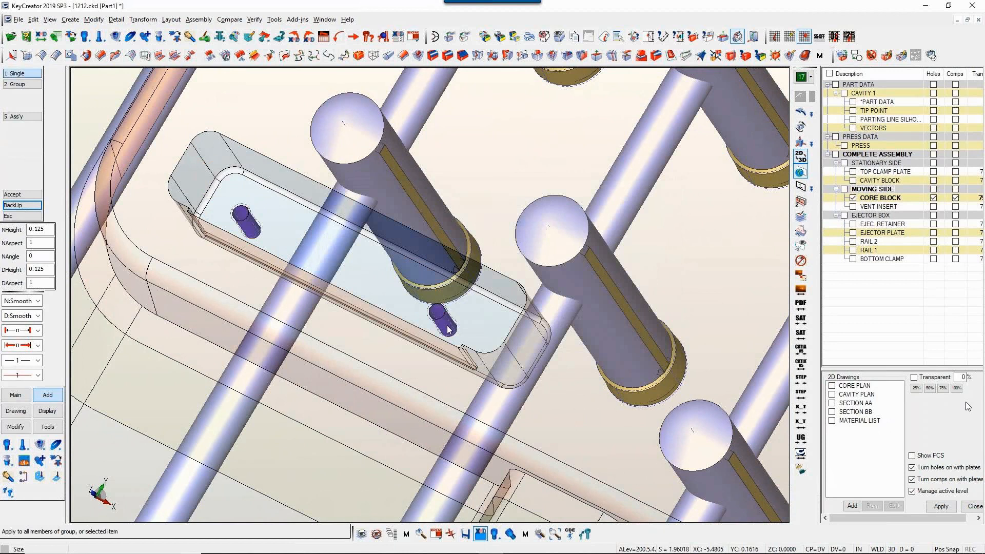
{"action": "left_click", "coordinate": [636, 352]}
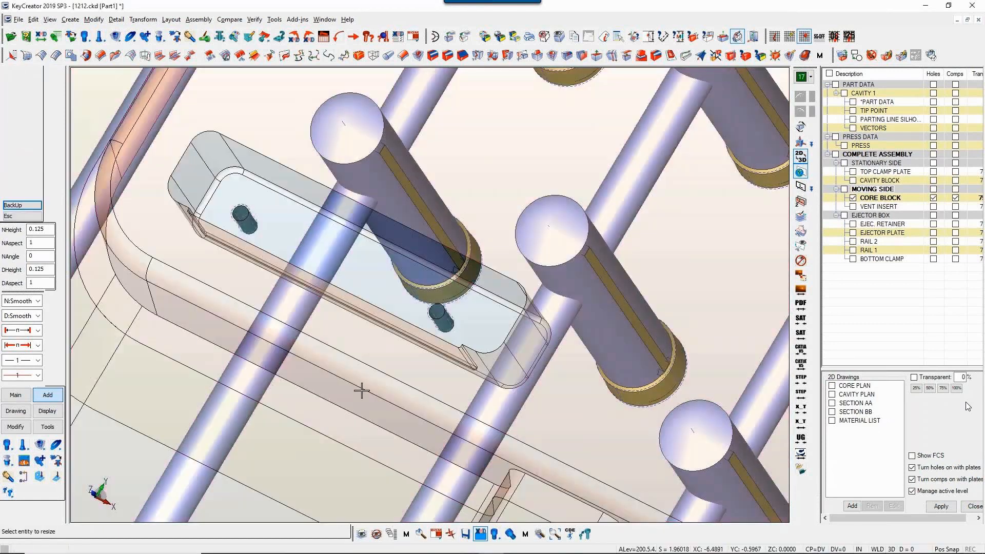
{"action": "key", "text": "Escape"}
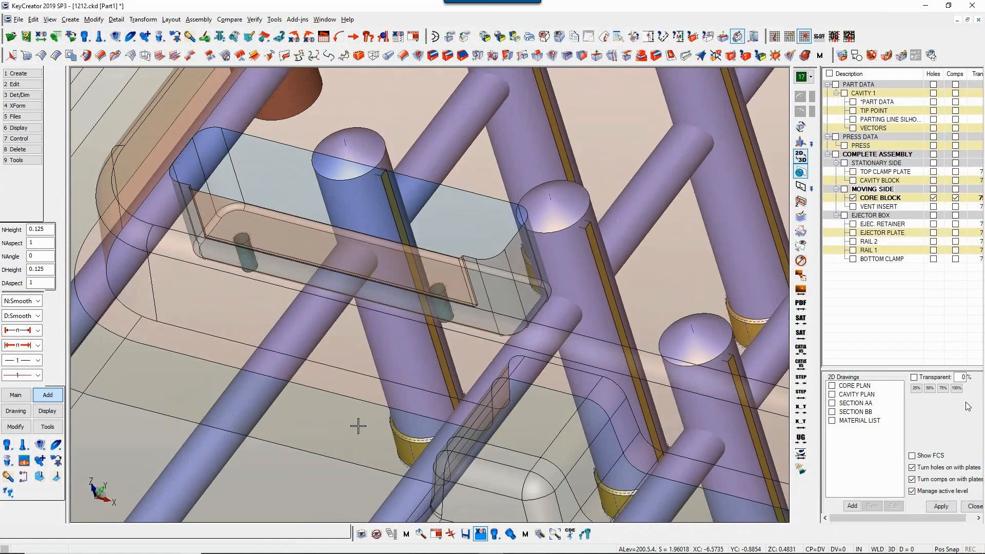
Resize both vent insert screws to inch 1/4-20 x 1 1/2 socket head cap screws.
{"action": "key", "text": "Down"}
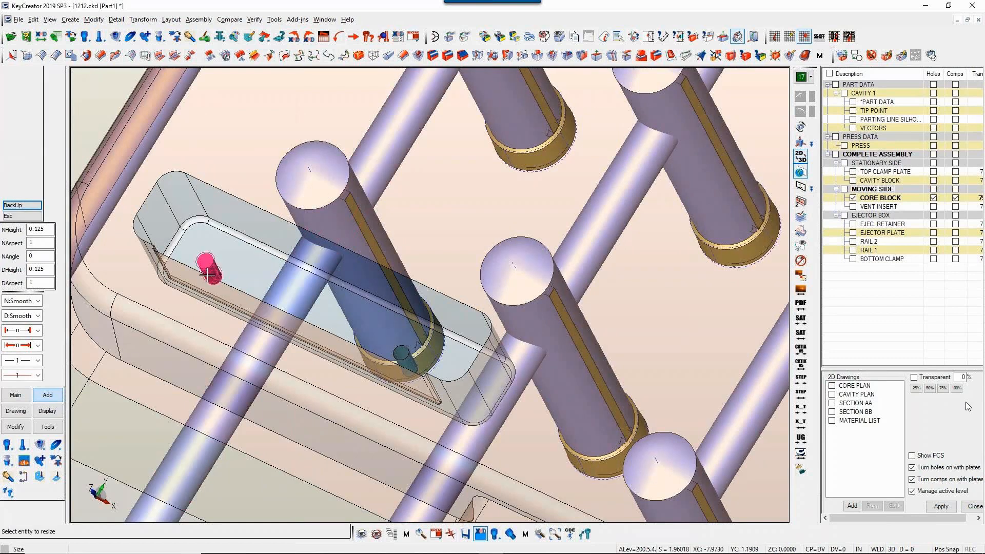
{"action": "left_click", "coordinate": [207, 275]}
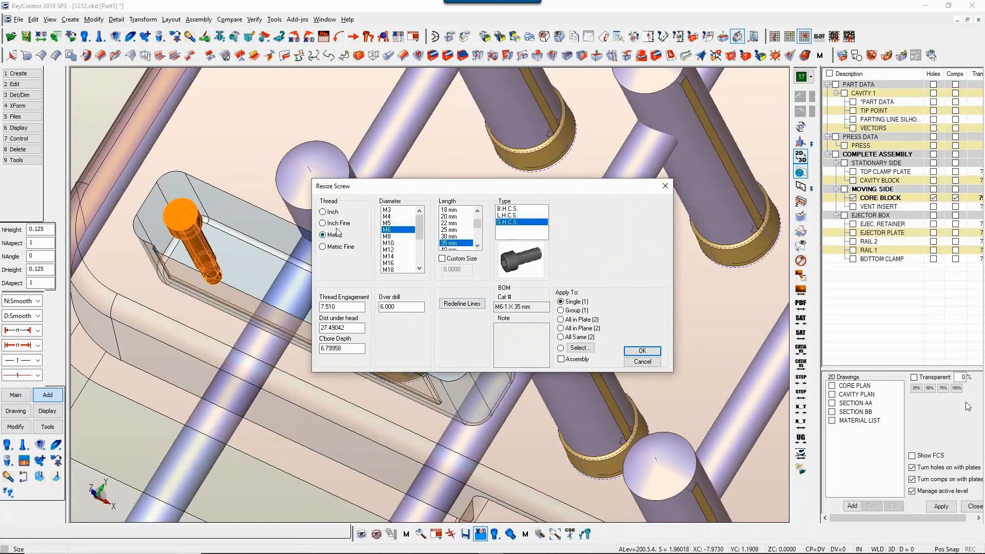
{"action": "left_click", "coordinate": [331, 212]}
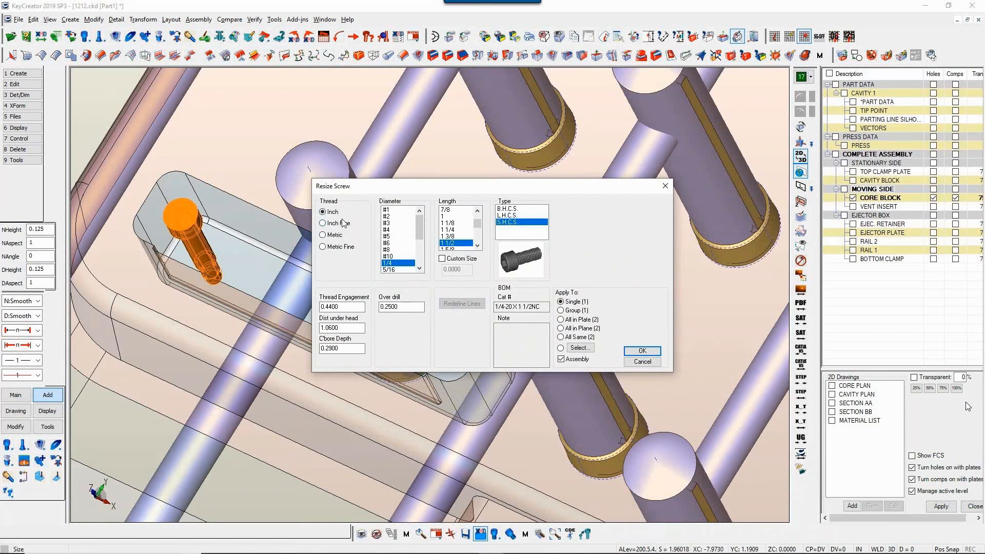
{"action": "left_click", "coordinate": [580, 350]}
{"action": "left_click", "coordinate": [402, 356]}
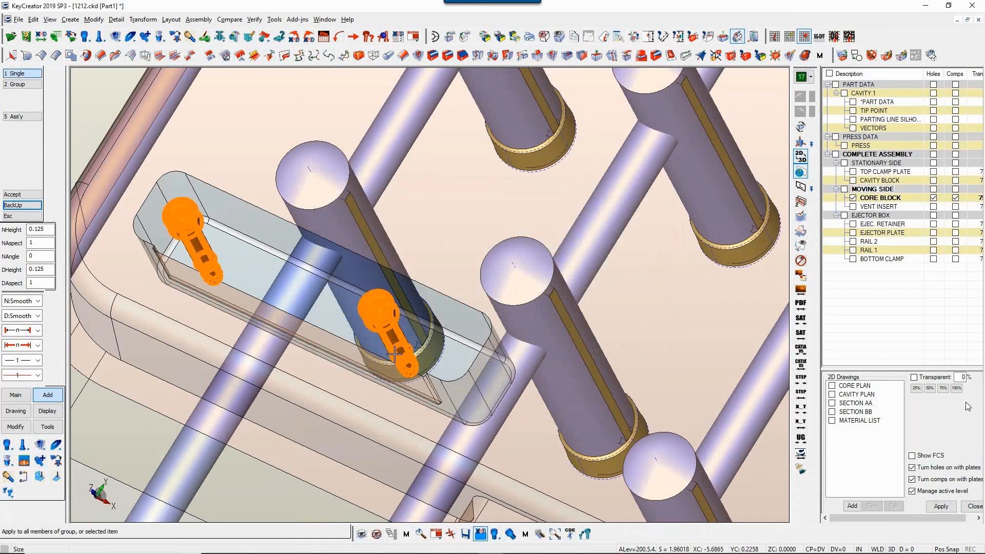
{"action": "middle_click", "coordinate": [402, 357]}
{"action": "left_click", "coordinate": [647, 352]}
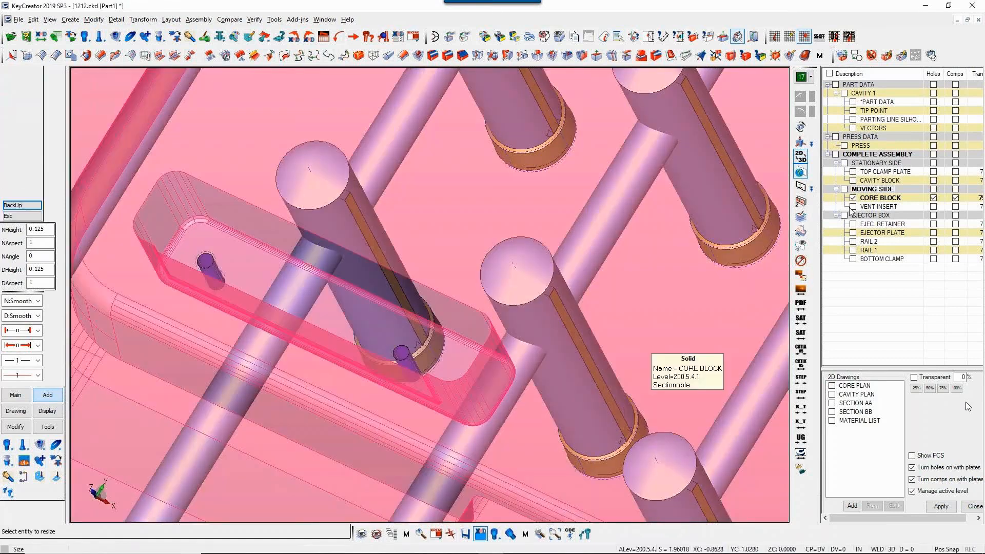
Display the vent insert together with the core block in a 3D view around the pocket.
{"action": "left_click", "coordinate": [852, 207]}
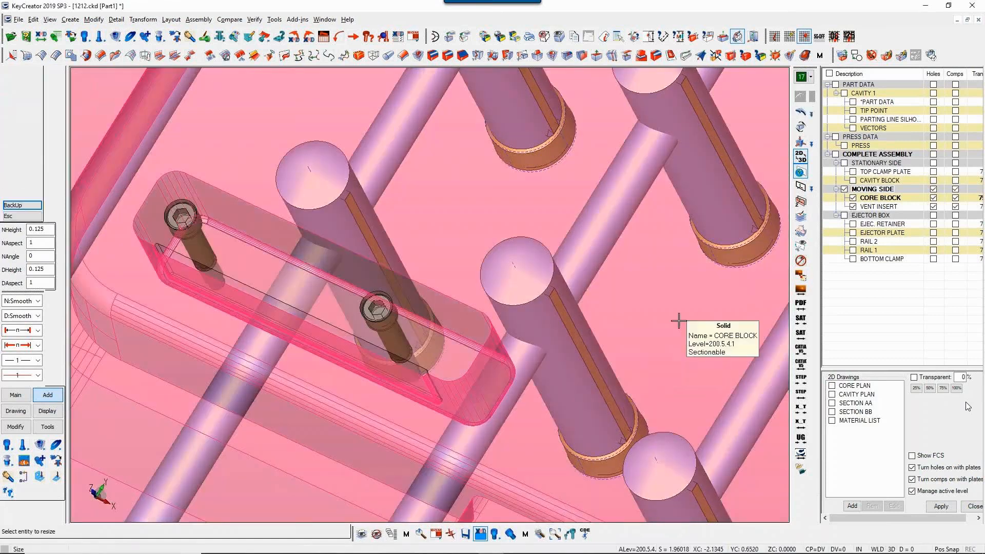
{"action": "key", "text": "Escape"}
{"action": "scroll", "coordinate": [372, 384], "scroll_direction": "down", "scroll_amount": 1}
{"action": "scroll", "coordinate": [371, 384], "scroll_direction": "down", "scroll_amount": 3}
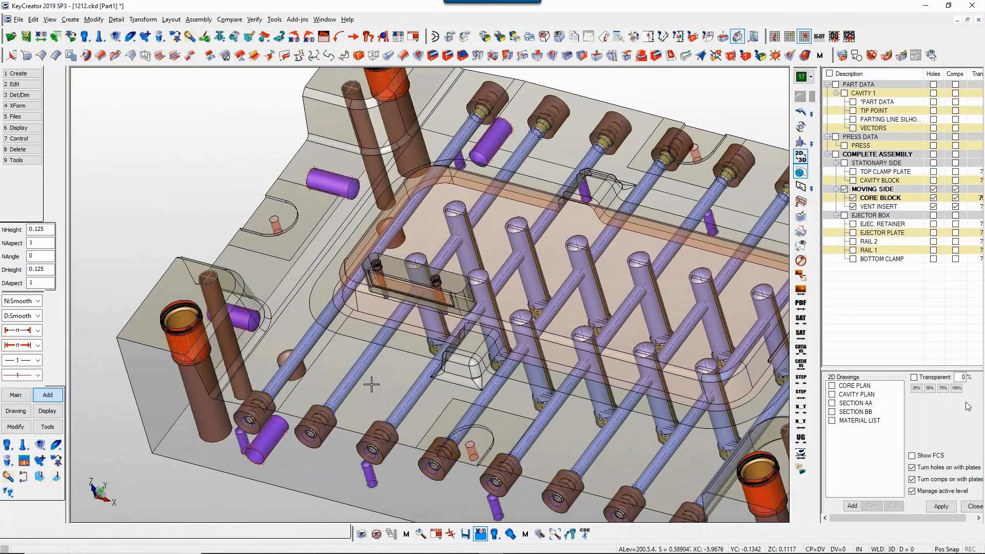
{"action": "scroll", "coordinate": [373, 359], "scroll_direction": "up", "scroll_amount": 2}
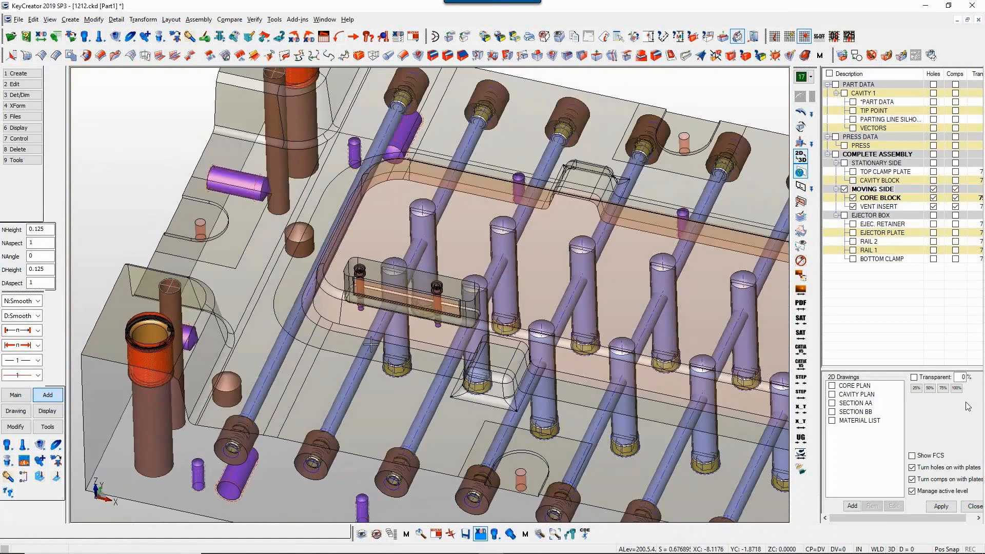
Redefine both vent insert screws with the head side at the core block's bottom face and blind threads starting at the pocket floor.
{"action": "key", "text": "s"}
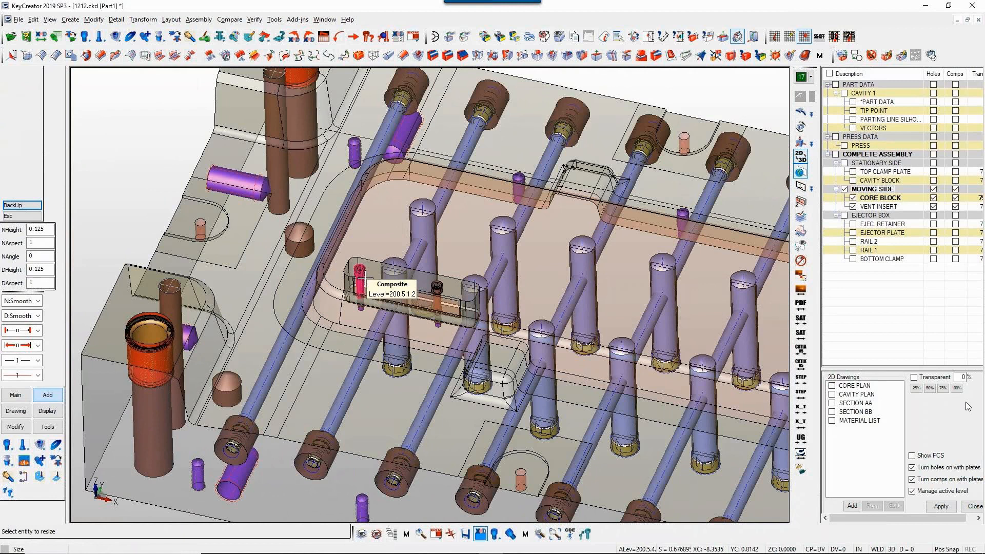
{"action": "left_click", "coordinate": [362, 280]}
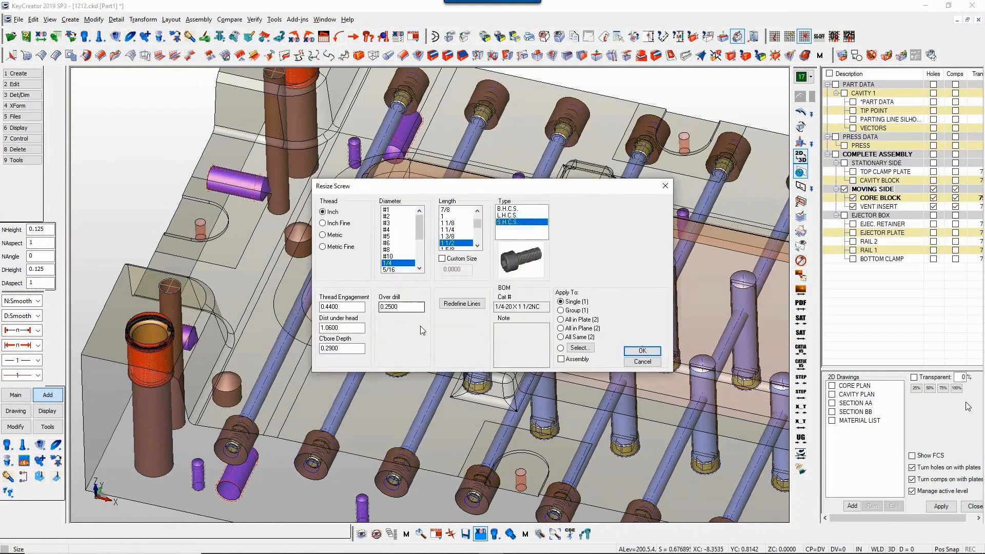
{"action": "left_click", "coordinate": [579, 348]}
{"action": "left_click", "coordinate": [439, 295]}
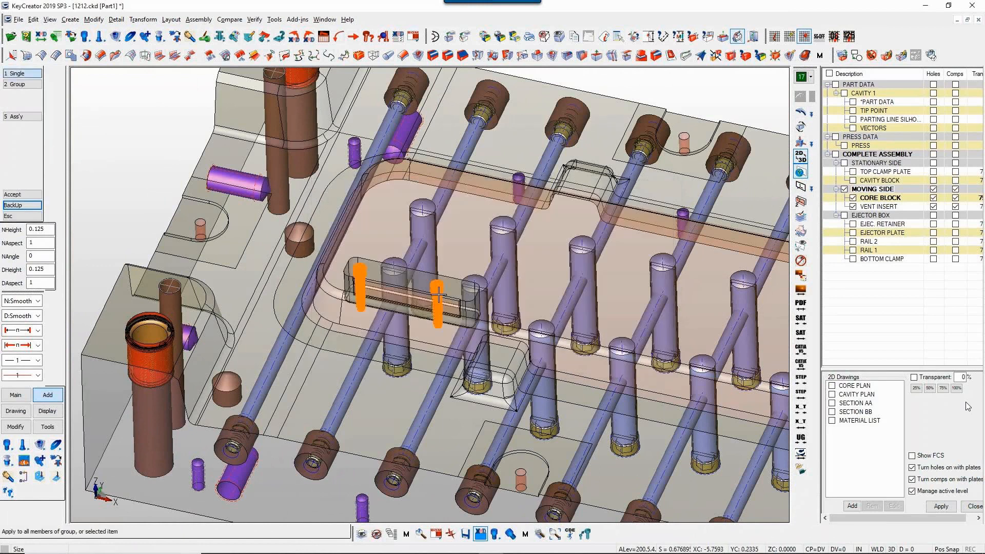
{"action": "middle_click", "coordinate": [439, 294]}
{"action": "left_click", "coordinate": [459, 304]}
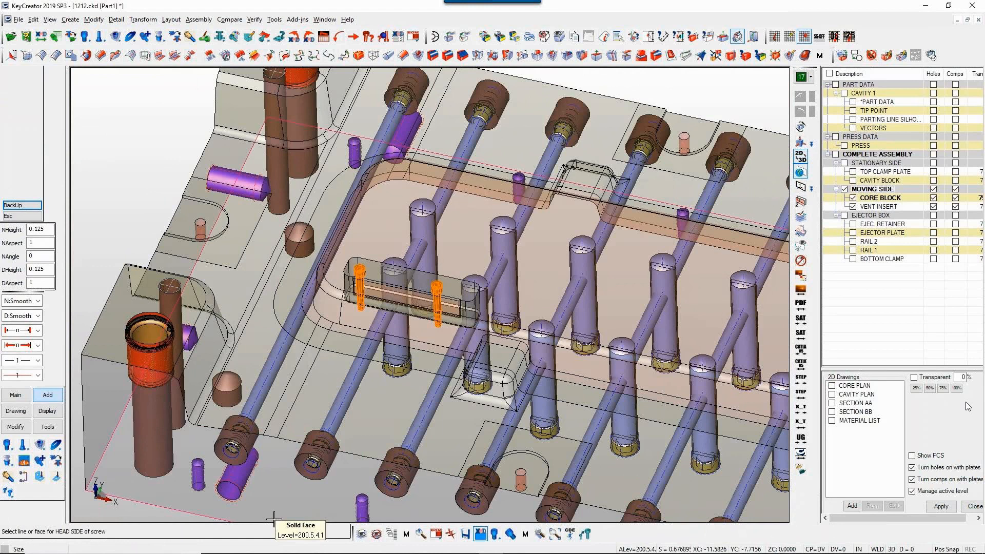
{"action": "left_click", "coordinate": [274, 519]}
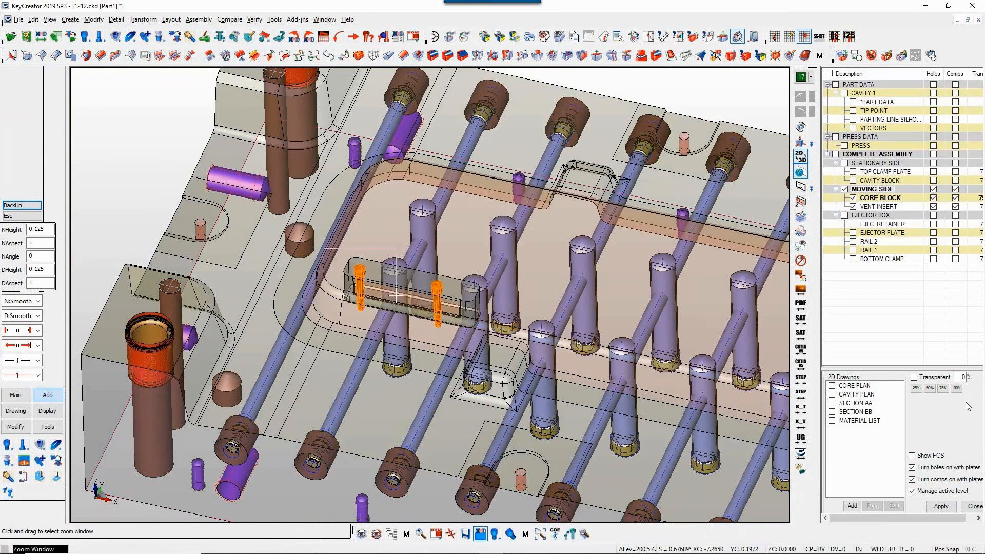
{"action": "scroll", "coordinate": [355, 274], "scroll_direction": "up", "scroll_amount": 10}
{"action": "left_click", "coordinate": [503, 459]}
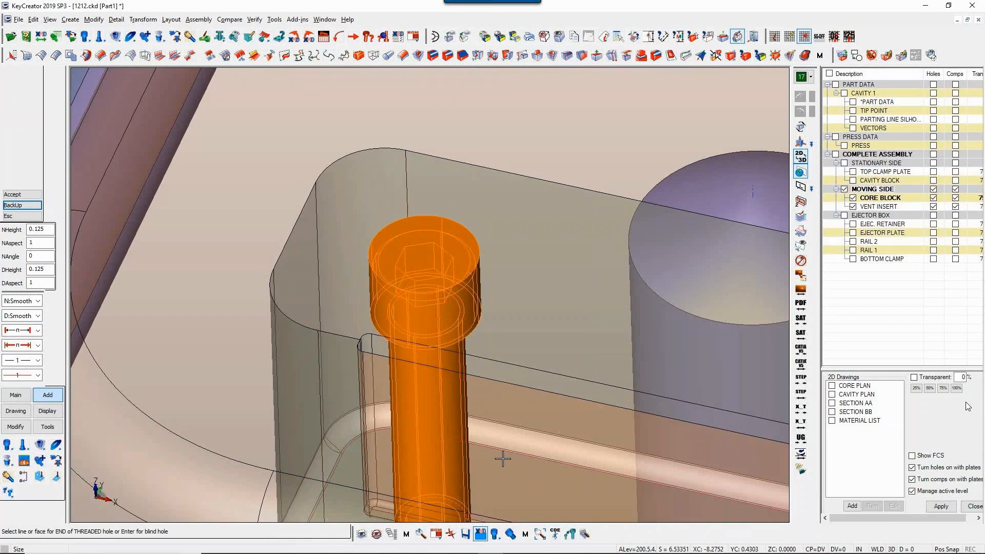
{"action": "scroll", "coordinate": [503, 458], "scroll_direction": "down", "scroll_amount": 3}
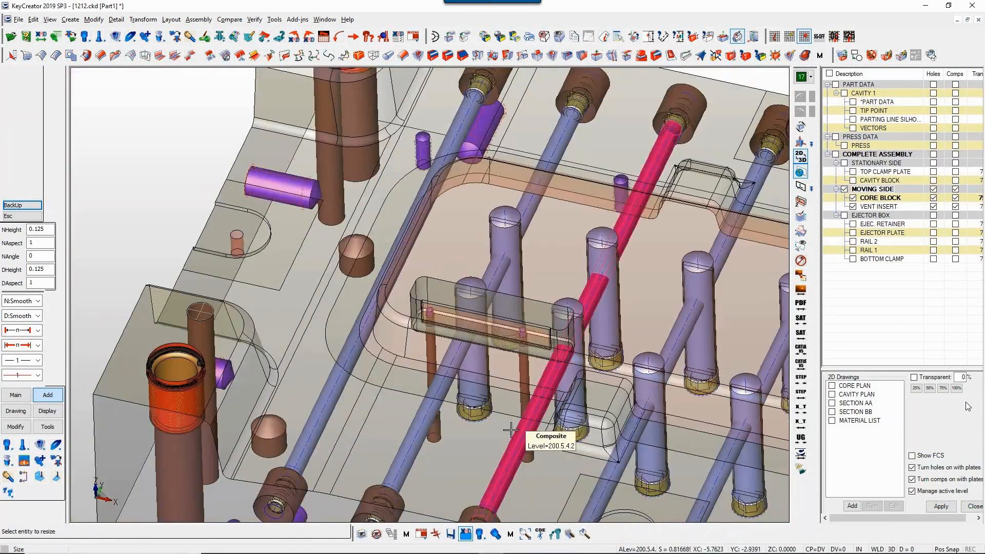
{"action": "key", "text": "Escape"}
Switch to the top view, turn on all the ejector box plates, and save the job.
{"action": "mouse_move", "coordinate": [430, 312]}
{"action": "middle_mouse_down"}
{"action": "mouse_move", "coordinate": [451, 312]}
{"action": "mouse_move", "coordinate": [435, 307]}
{"action": "middle_mouse_up"}
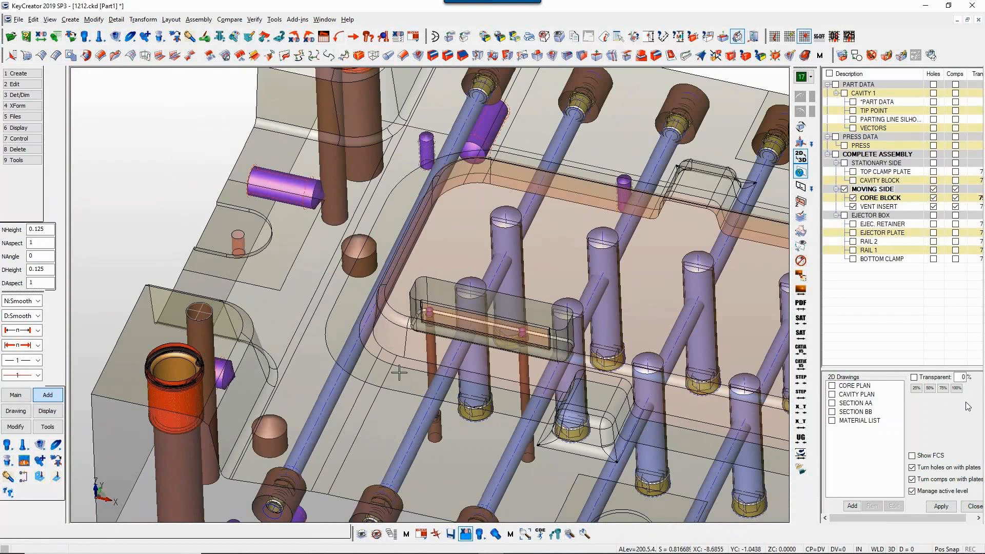
{"action": "scroll", "coordinate": [359, 431], "scroll_direction": "down", "scroll_amount": 15}
{"action": "middle_click_drag", "start_coordinate": [376, 475], "coordinate": [498, 462]}
{"action": "scroll", "coordinate": [452, 480], "scroll_direction": "up", "scroll_amount": 3}
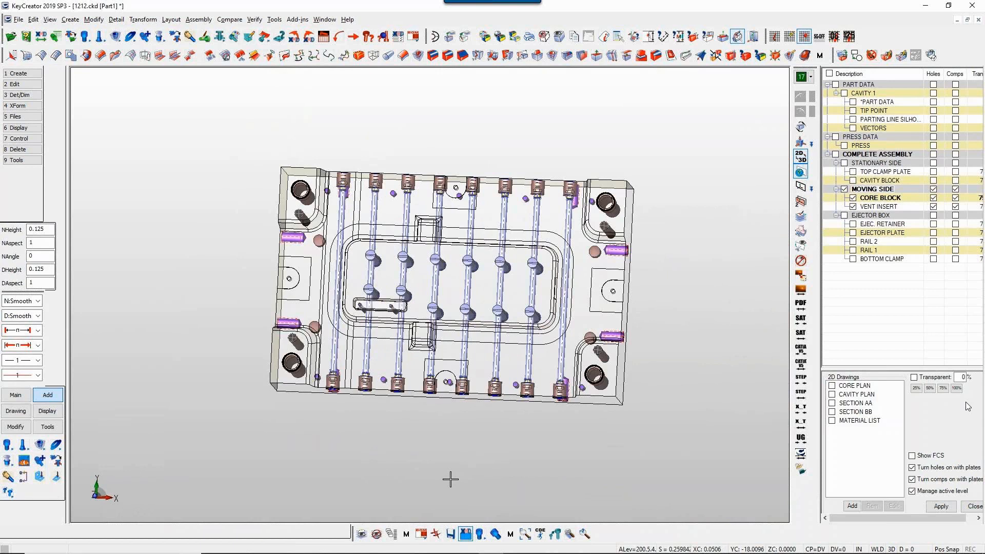
{"action": "key", "text": "ctrl+1"}
{"action": "key", "text": "ctrl+s"}
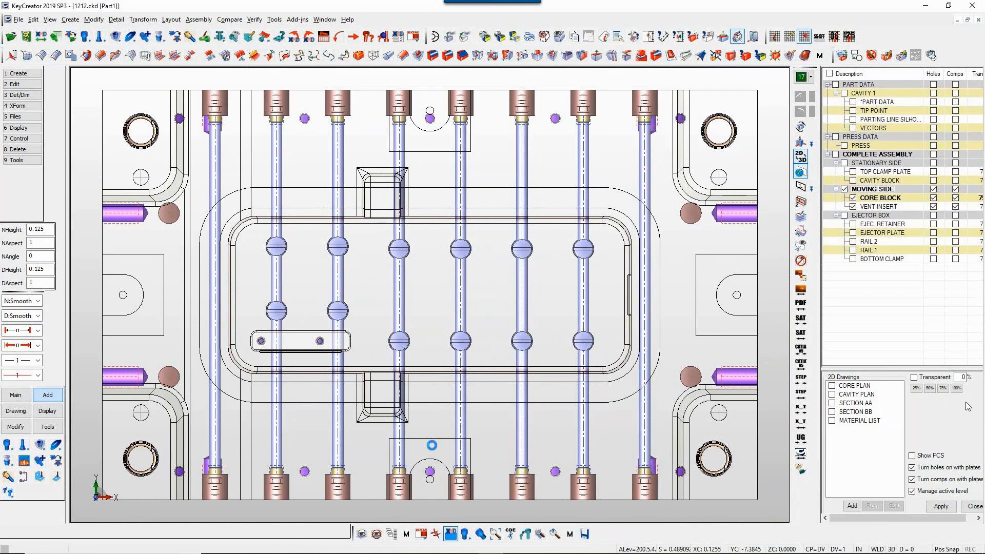
{"action": "left_click", "coordinate": [845, 216]}
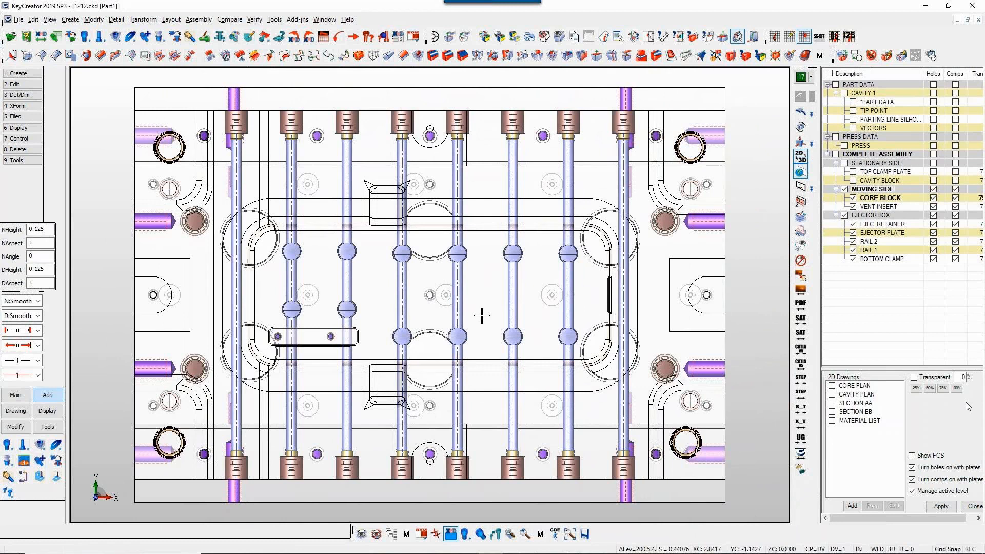
{"action": "key", "text": "ctrl+s"}
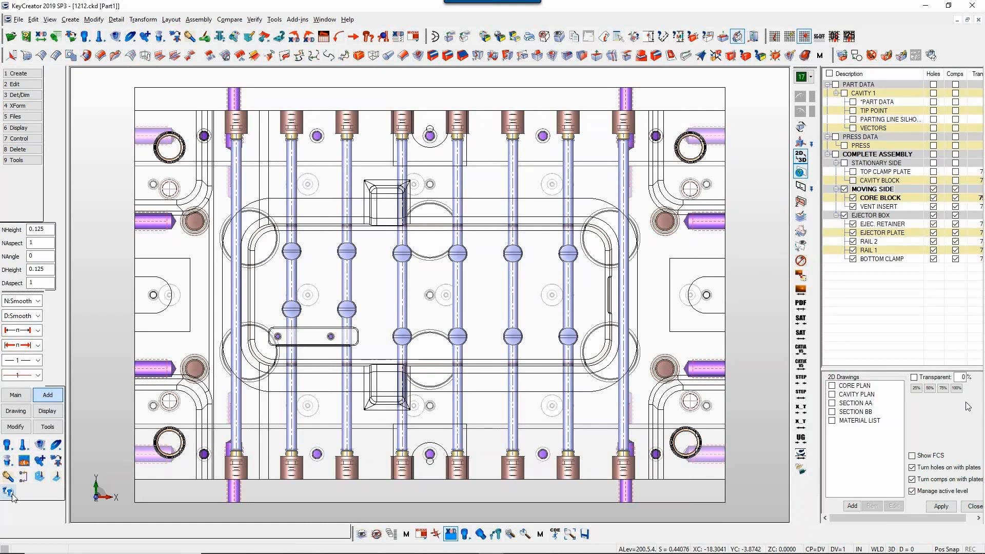
Start adding single D-locked ejector pins: DME, nitrided, inch, 1/2 diameter x 10, with automatic surface projection and a 1.0000 ream length.
{"action": "left_click", "coordinate": [22, 445]}
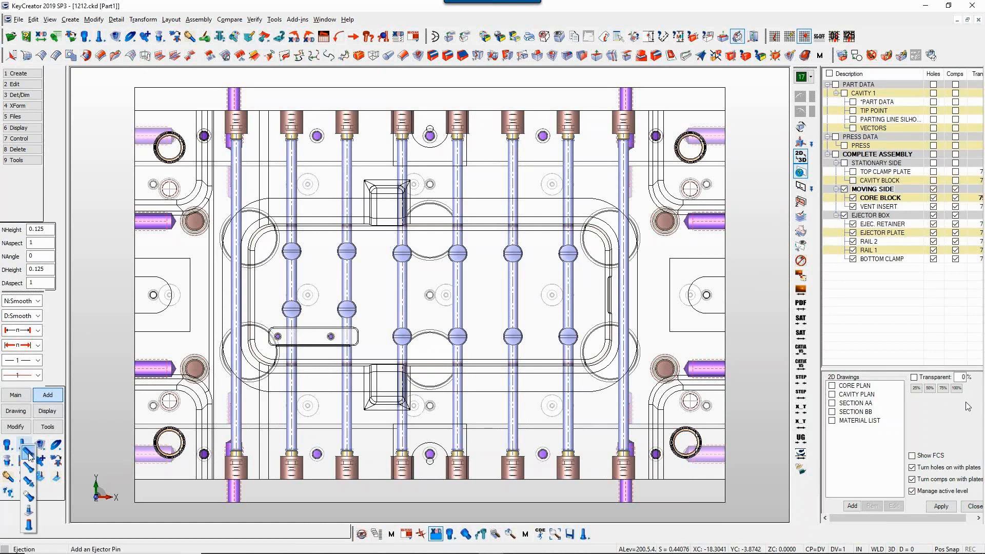
{"action": "left_click", "coordinate": [28, 454]}
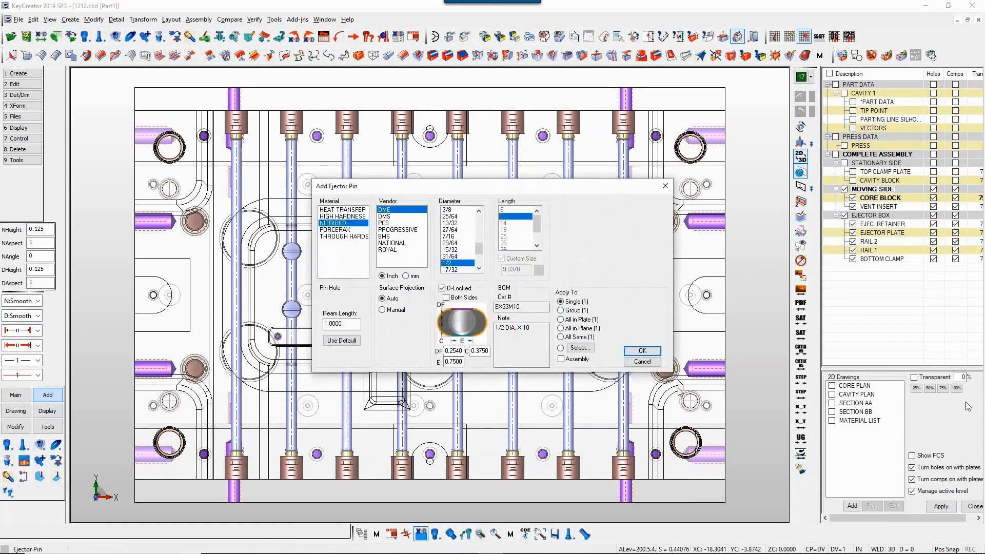
{"action": "left_click", "coordinate": [642, 350]}
{"action": "left_click", "coordinate": [24, 444]}
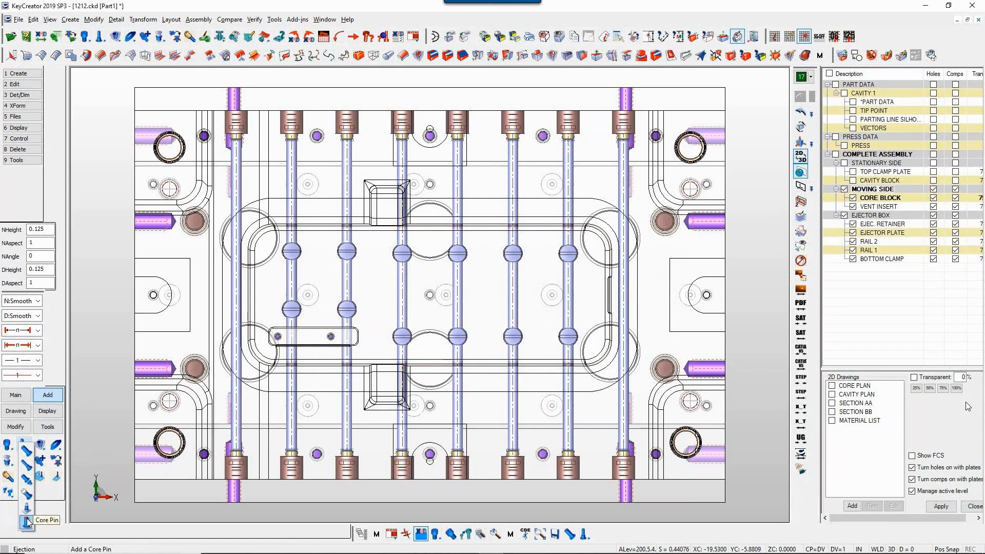
{"action": "left_click", "coordinate": [28, 451]}
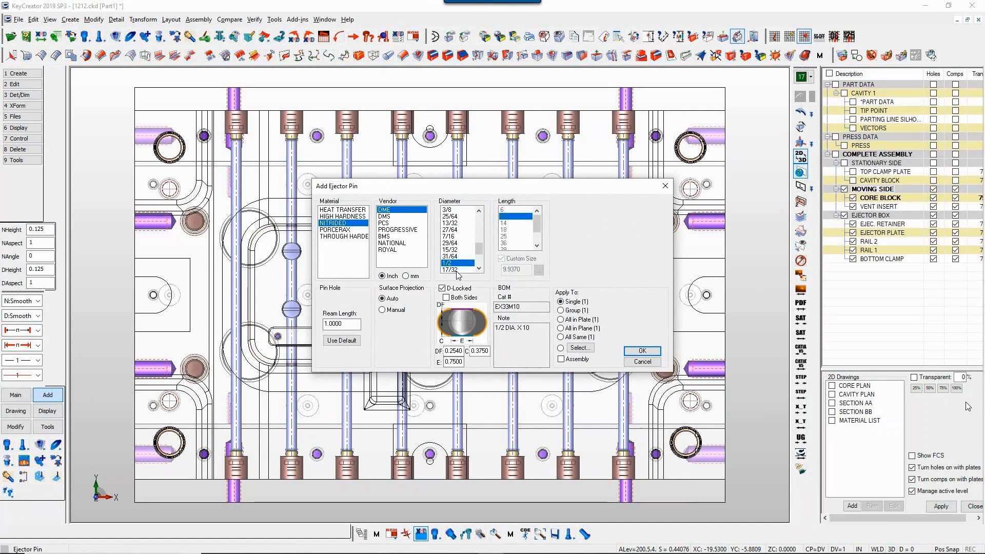
{"action": "left_click", "coordinate": [642, 351]}
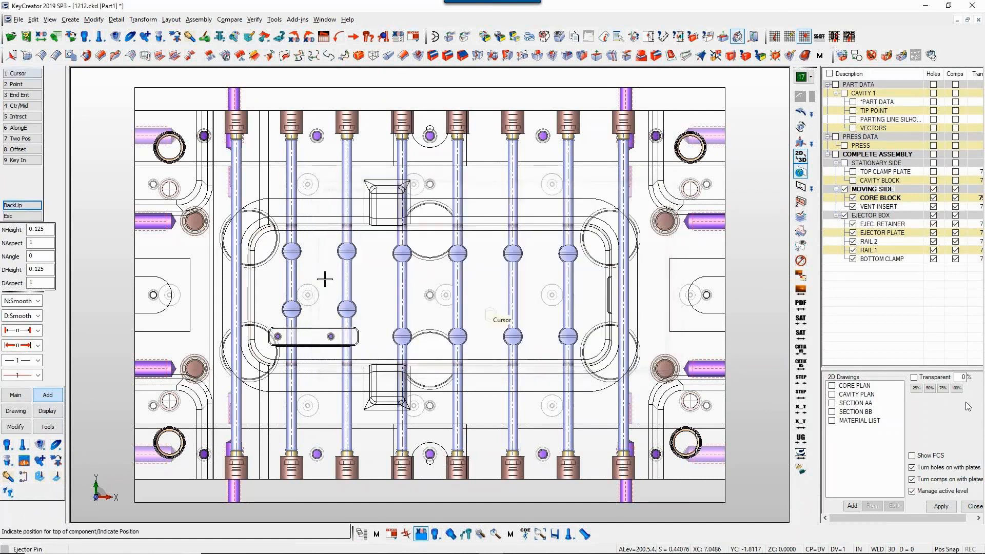
Place ten ejector pins across the core area in the gaps between waterlines and baffles, including one through the vent insert between its screws.
{"action": "left_click", "coordinate": [315, 247]}
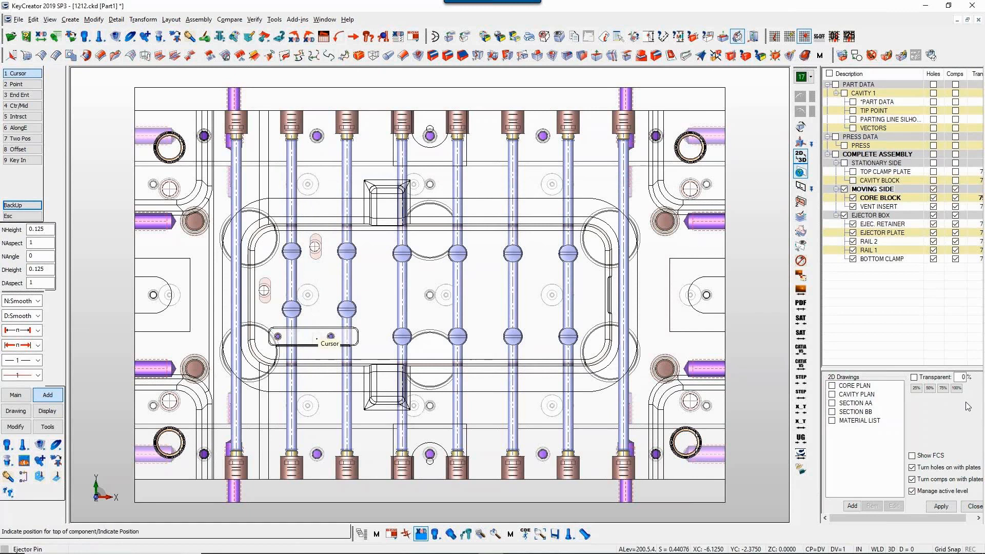
{"action": "left_click", "coordinate": [312, 336]}
{"action": "left_click", "coordinate": [375, 260]}
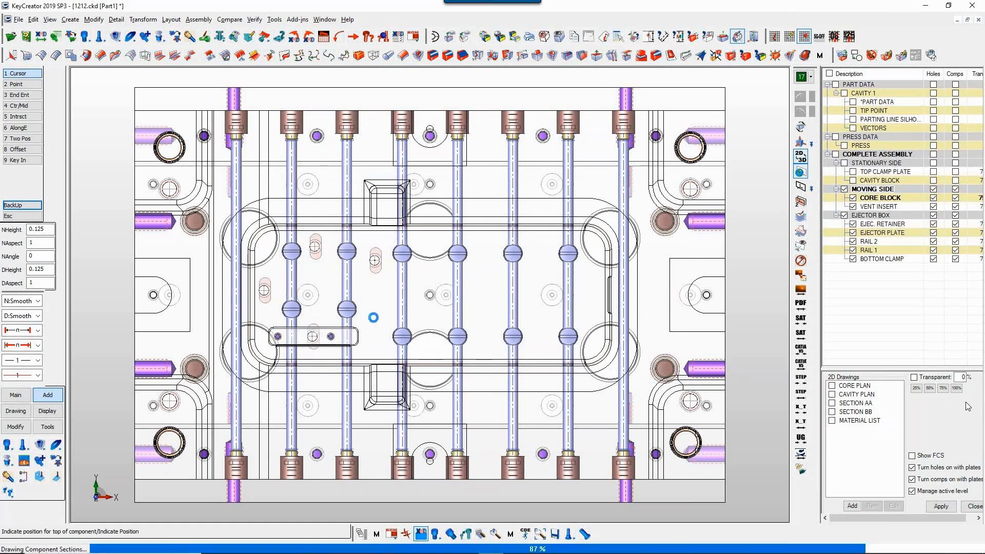
{"action": "left_click", "coordinate": [374, 338]}
{"action": "left_click", "coordinate": [428, 320]}
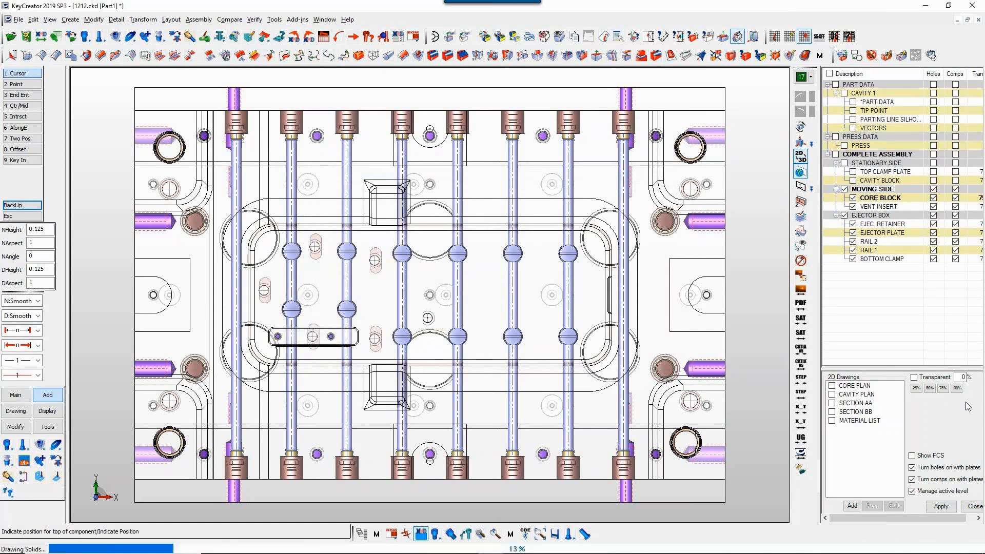
{"action": "left_click", "coordinate": [426, 274]}
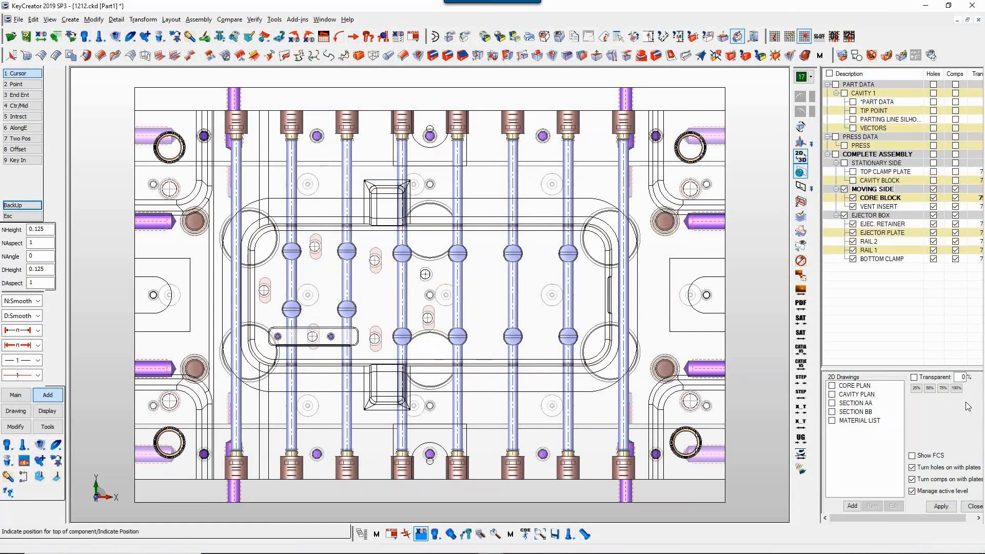
{"action": "left_click", "coordinate": [483, 340]}
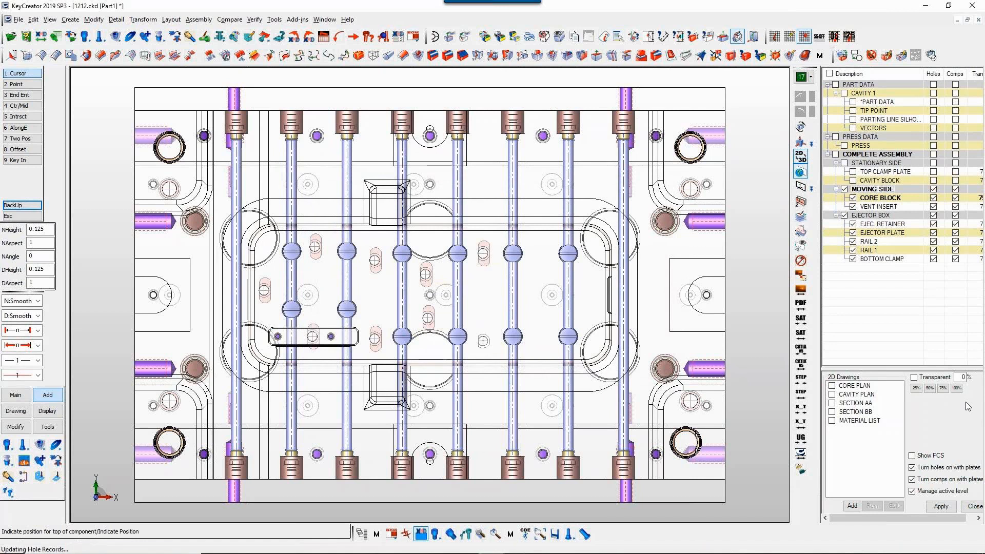
{"action": "left_click", "coordinate": [351, 288]}
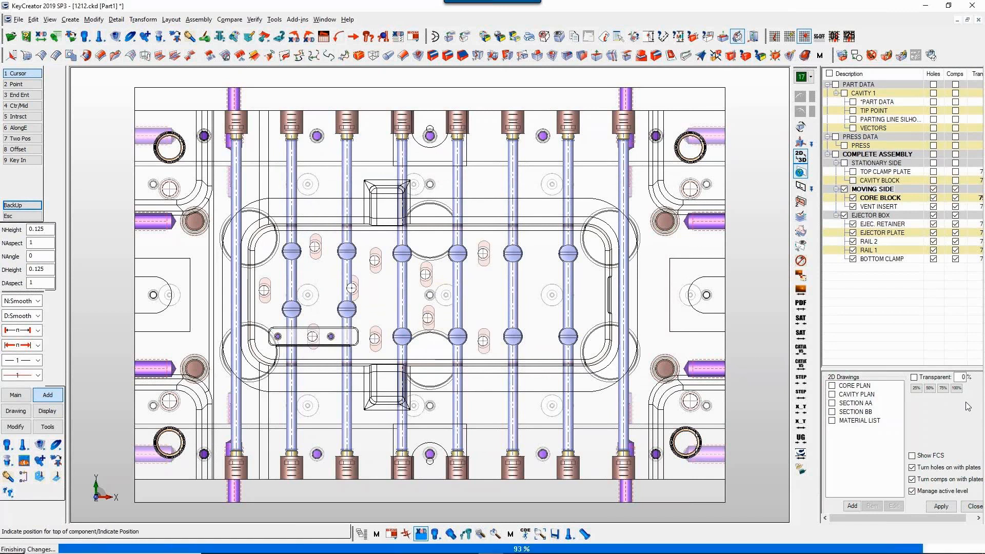
{"action": "key", "text": "Escape"}
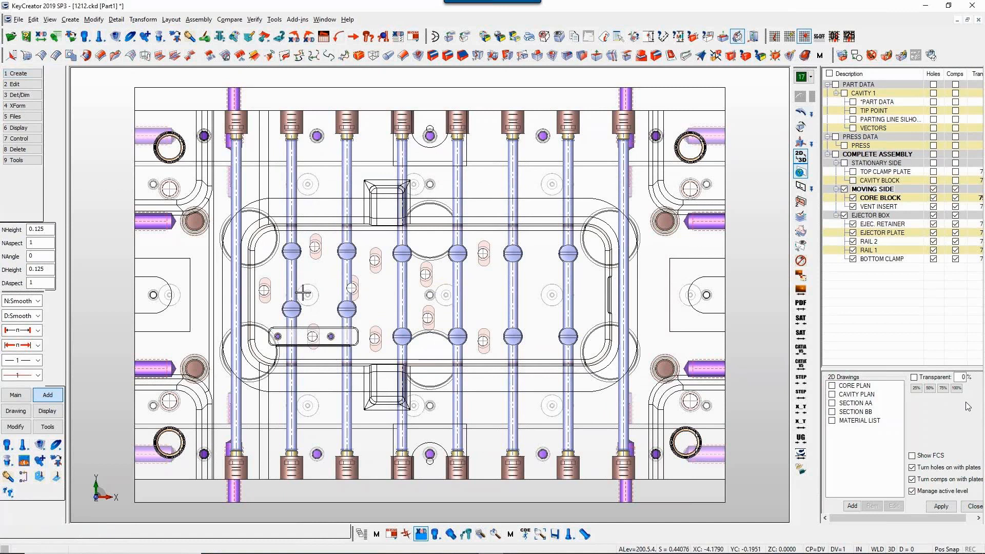
Examine the ejector pin holes in 3D, isolating first the core block and then the vent insert.
{"action": "key", "text": "alt+w"}
{"action": "left_click_drag", "start_coordinate": [276, 258], "coordinate": [386, 400]}
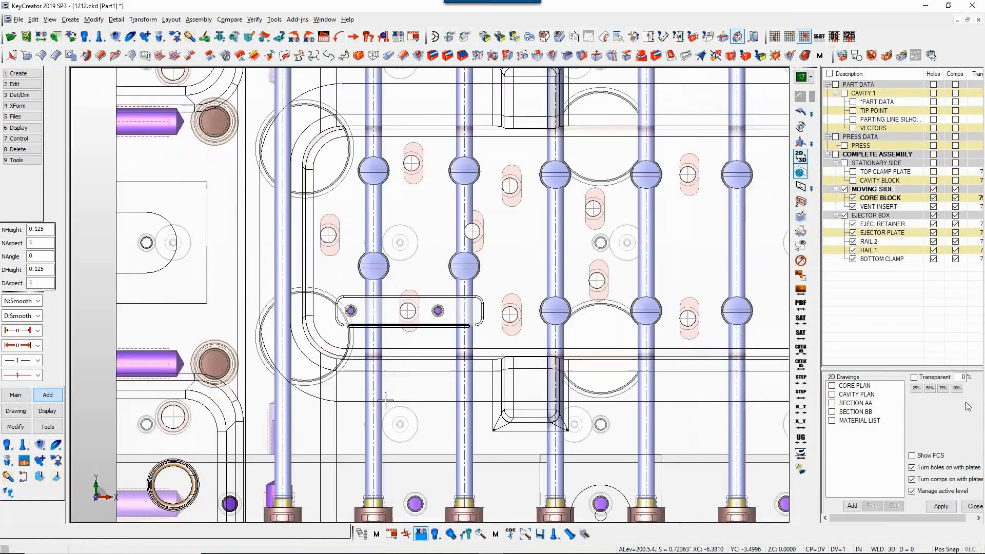
{"action": "scroll", "coordinate": [386, 400], "scroll_direction": "down", "scroll_amount": 5}
{"action": "scroll", "coordinate": [386, 400], "scroll_direction": "up", "scroll_amount": 4}
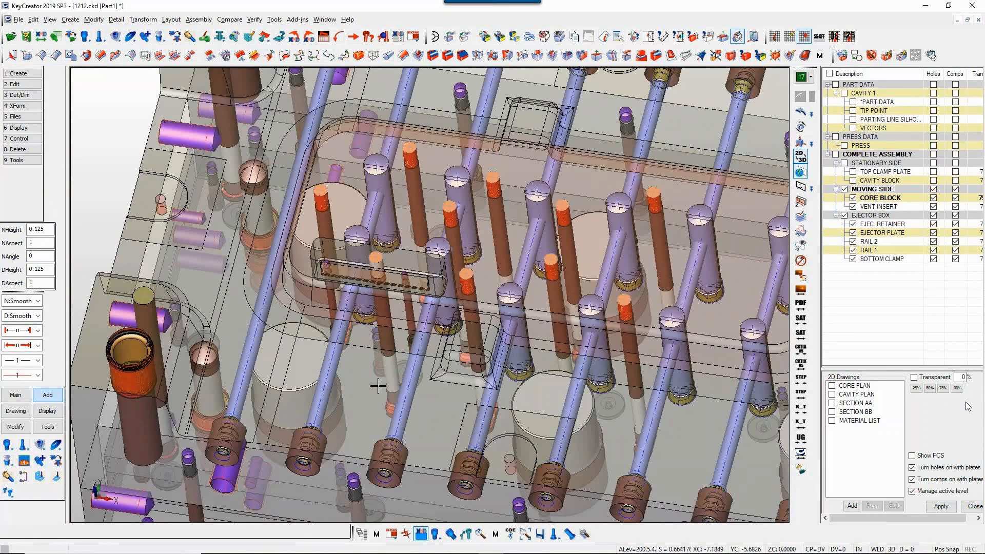
{"action": "left_click", "coordinate": [846, 188]}
{"action": "left_click", "coordinate": [844, 216]}
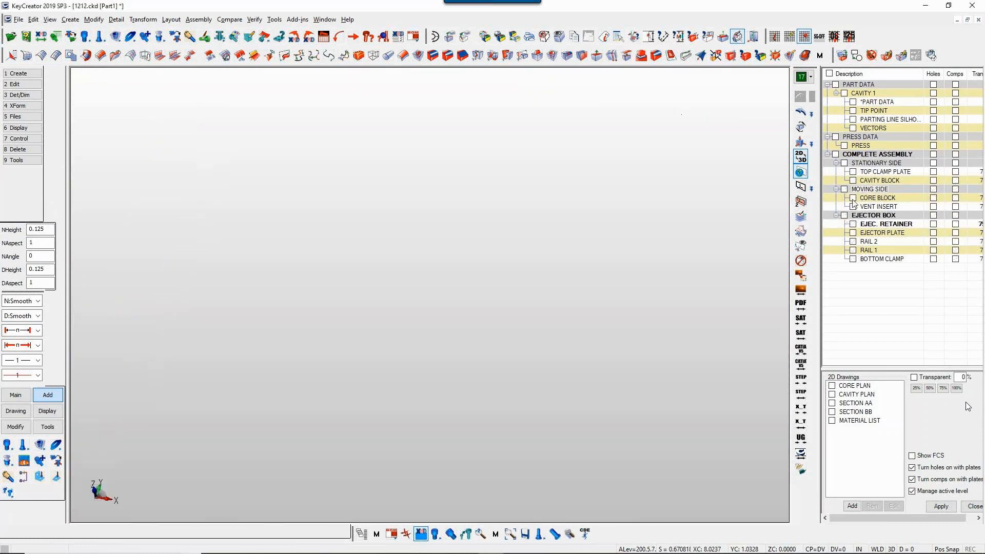
{"action": "left_click", "coordinate": [853, 198]}
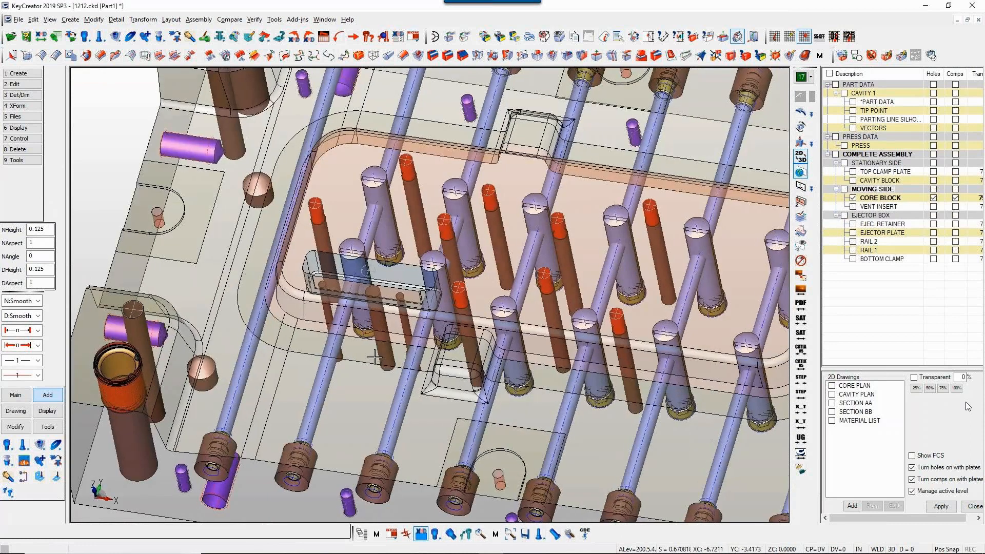
{"action": "left_click", "coordinate": [853, 198]}
{"action": "left_click", "coordinate": [854, 207]}
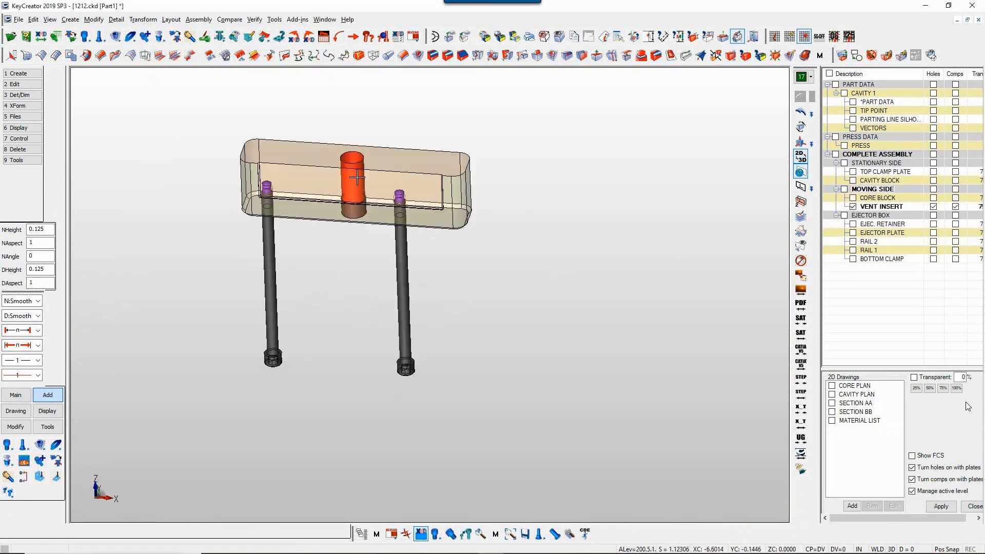
{"action": "middle_click_drag", "start_coordinate": [357, 165], "coordinate": [377, 302]}
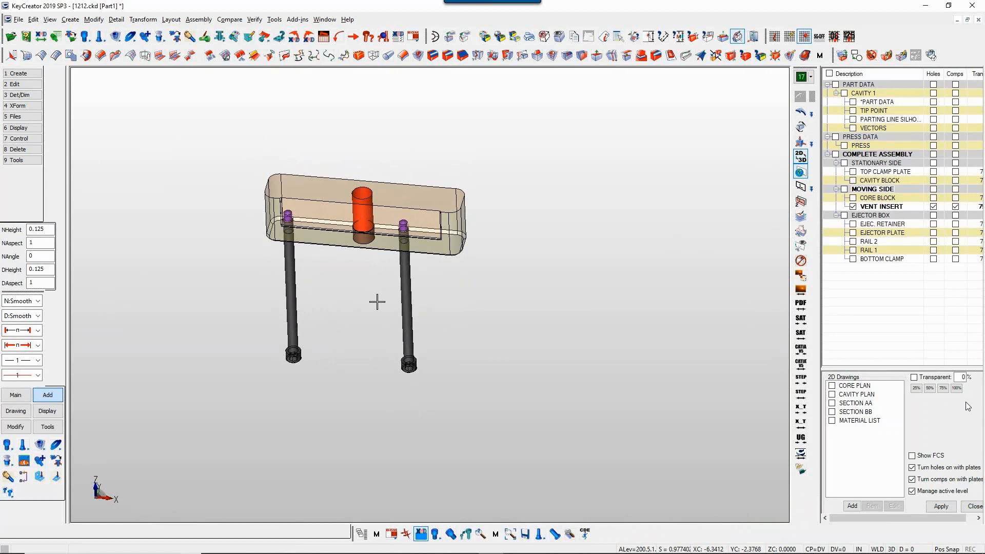
{"action": "left_click", "coordinate": [853, 207]}
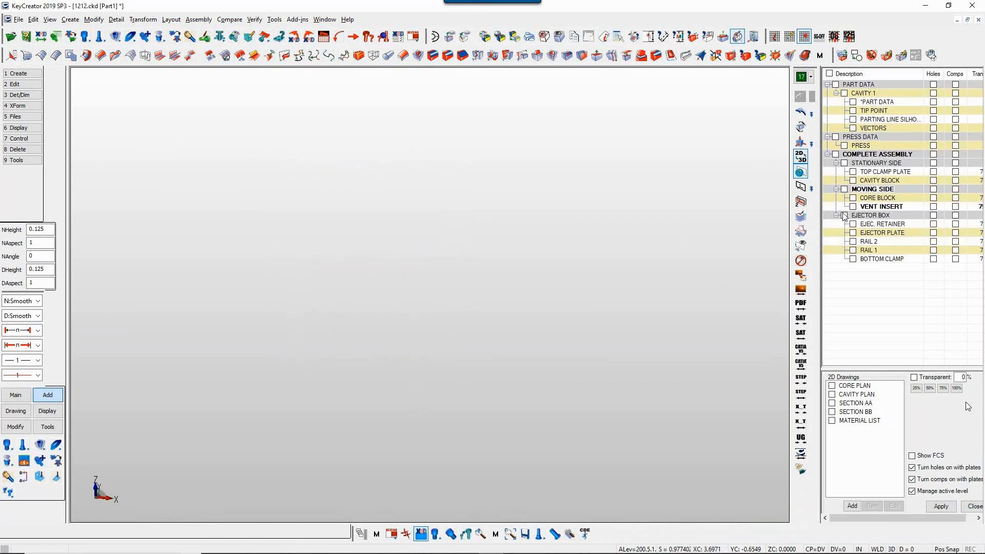
Show only the ejector box and remove the D-lock from all ejector pins in the same plane.
{"action": "left_click", "coordinate": [844, 216]}
{"action": "middle_click_drag", "start_coordinate": [535, 370], "coordinate": [294, 371]}
{"action": "scroll", "coordinate": [294, 371], "scroll_direction": "up", "scroll_amount": 1}
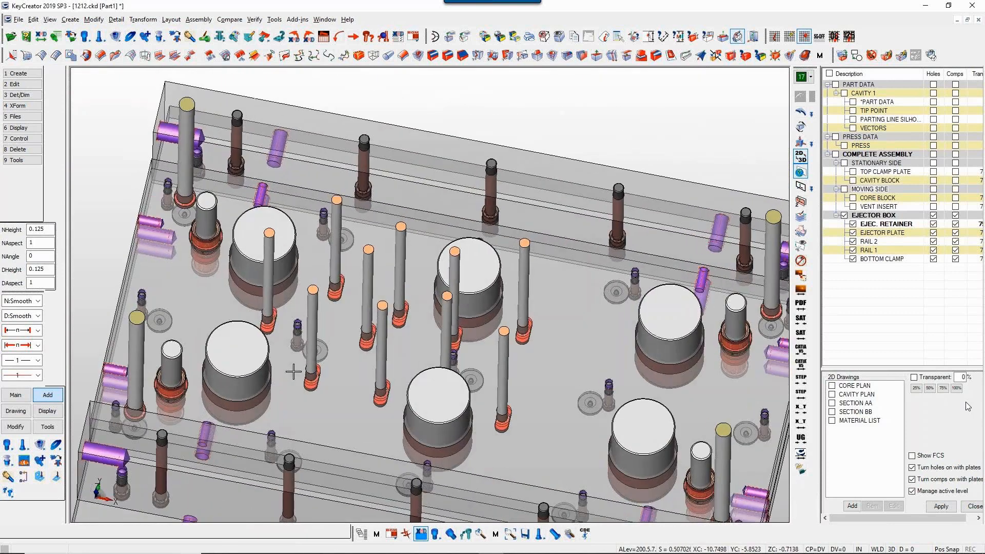
{"action": "left_click", "coordinate": [465, 534]}
{"action": "left_click", "coordinate": [311, 374]}
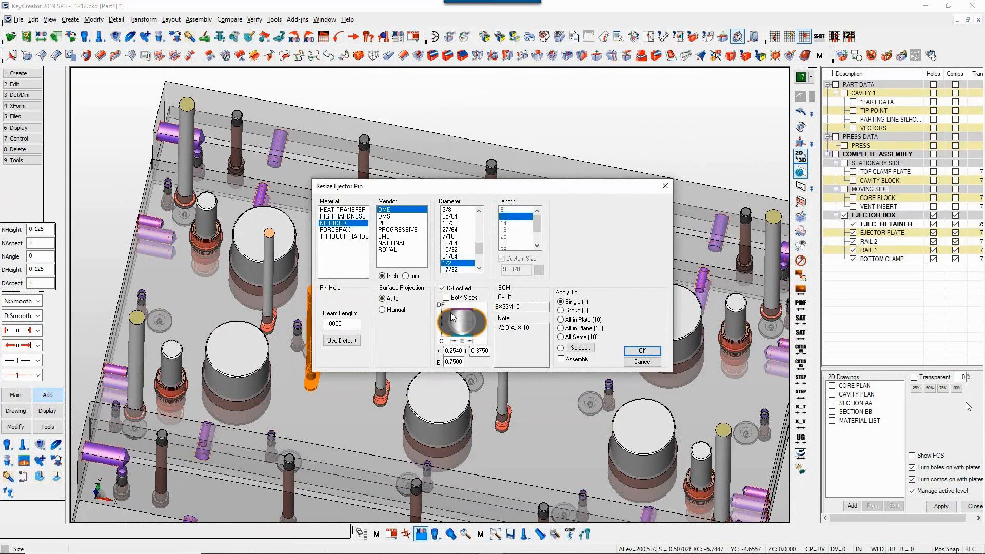
{"action": "left_click", "coordinate": [451, 291]}
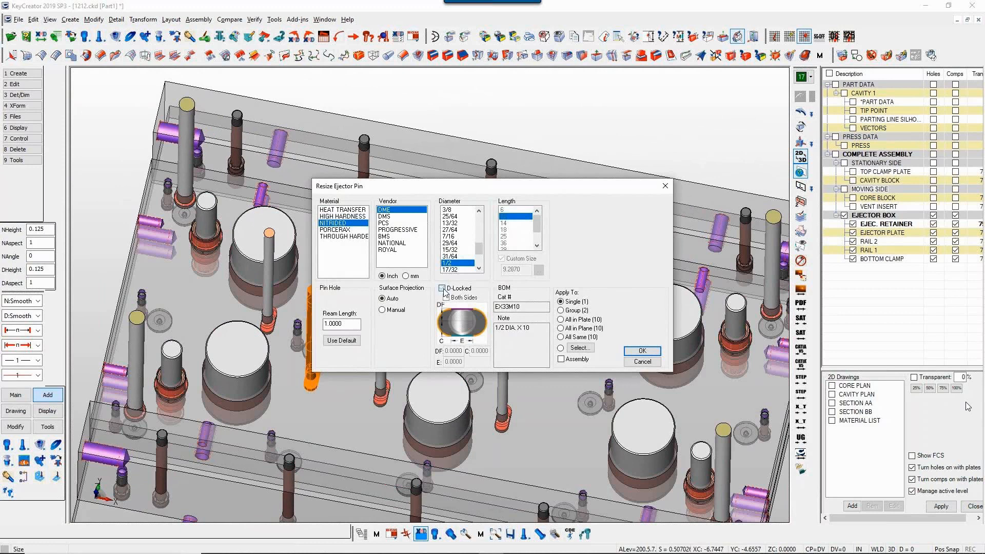
{"action": "left_click", "coordinate": [575, 330]}
{"action": "left_click", "coordinate": [641, 351]}
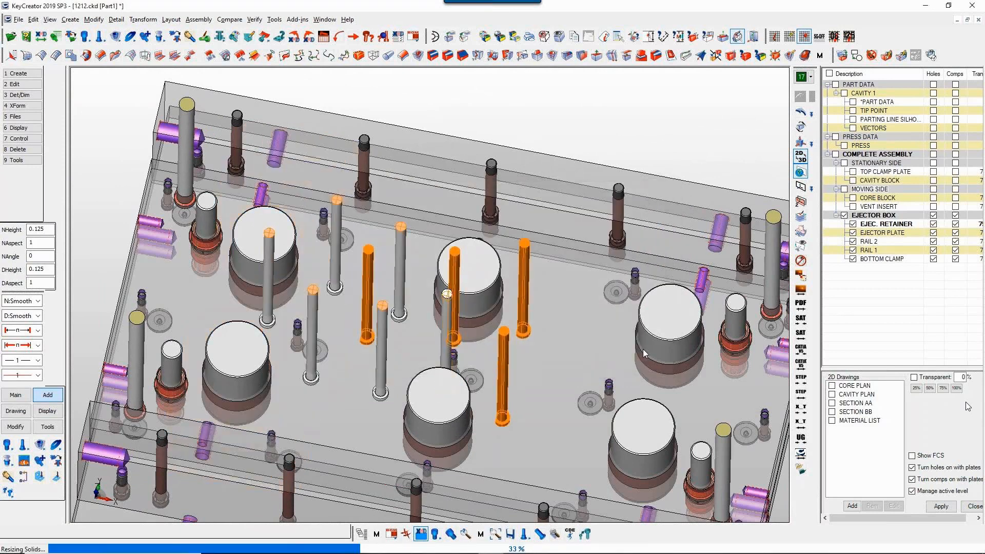
Check the resized ejector pin heads in the ejector box and save the job.
{"action": "scroll", "coordinate": [119, 229], "scroll_direction": "down", "scroll_amount": 3}
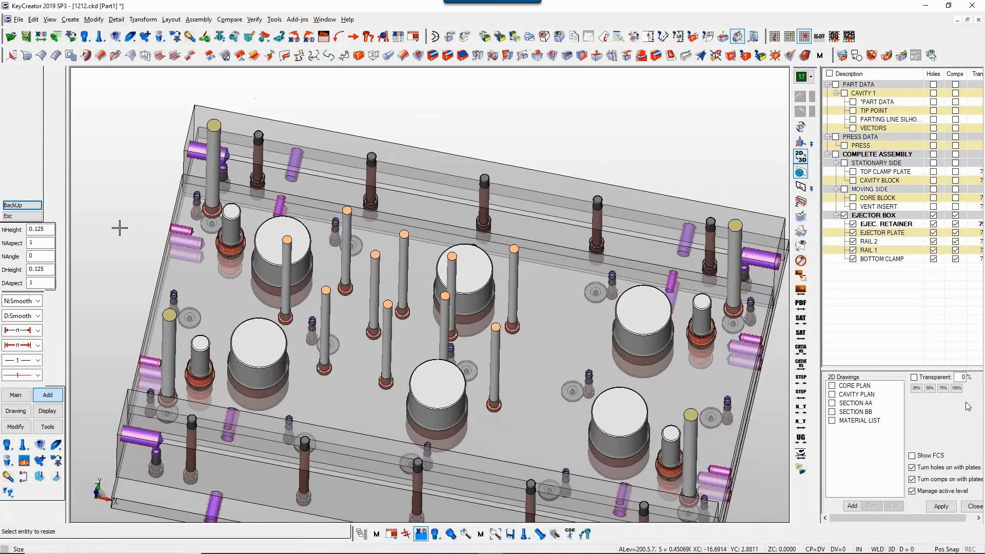
{"action": "middle_click_drag", "start_coordinate": [119, 229], "coordinate": [121, 254]}
{"action": "scroll", "coordinate": [120, 256], "scroll_direction": "up", "scroll_amount": 3}
{"action": "scroll", "coordinate": [121, 254], "scroll_direction": "down", "scroll_amount": 3}
{"action": "scroll", "coordinate": [122, 253], "scroll_direction": "up", "scroll_amount": 1}
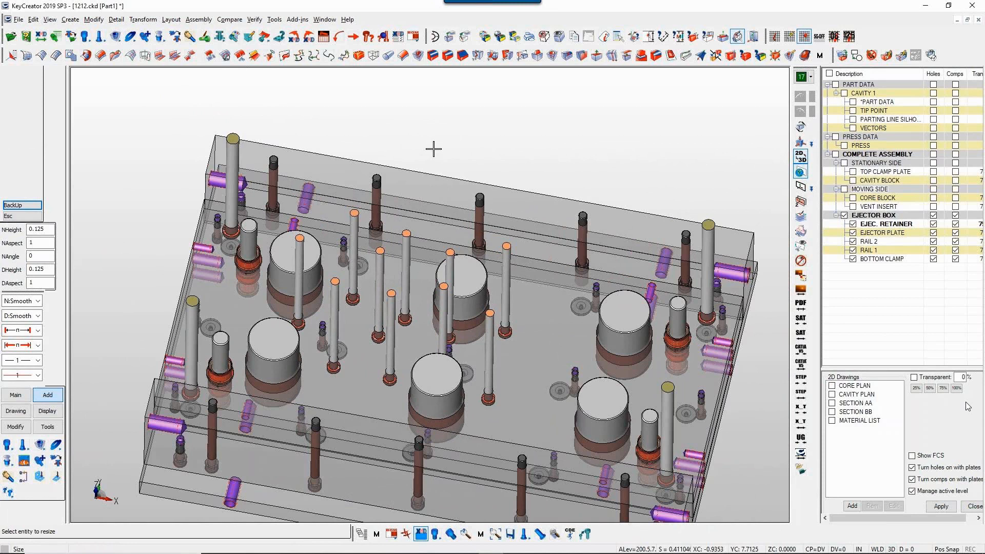
{"action": "key", "text": "ctrl+s"}
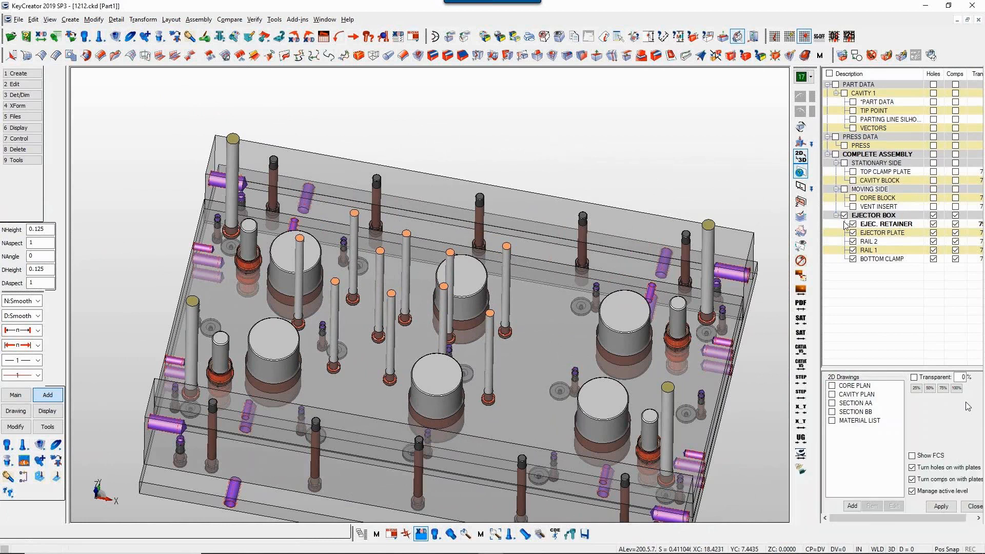
Display the complete mold assembly in the front view.
{"action": "left_click", "coordinate": [844, 190]}
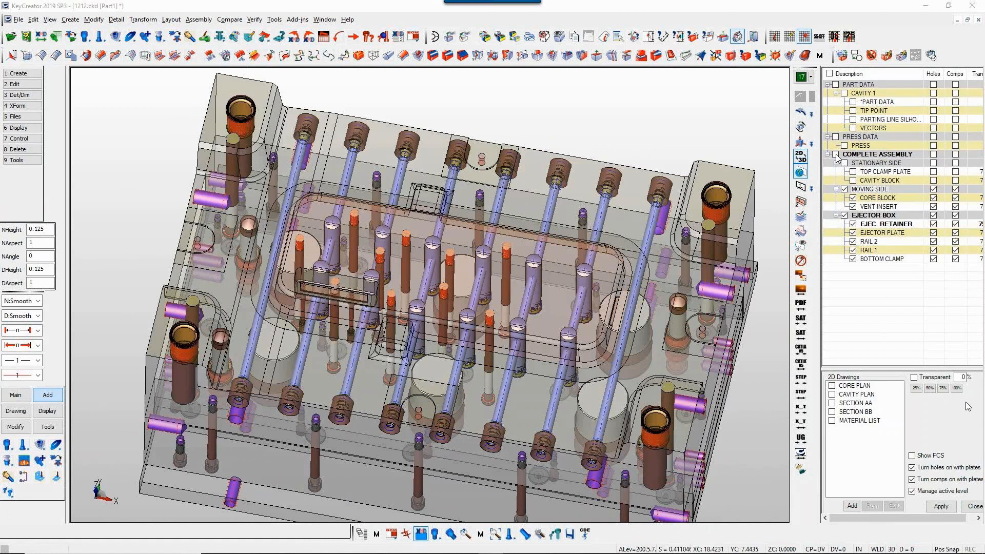
{"action": "left_click", "coordinate": [836, 155]}
{"action": "key", "text": "alt+v"}
{"action": "type", "text": "2"}
{"action": "key", "text": "Return"}
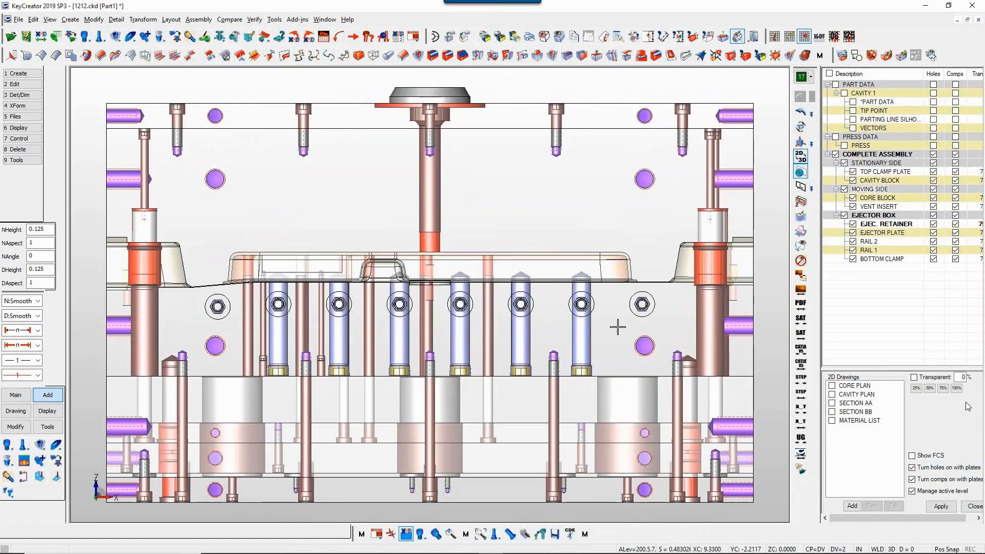
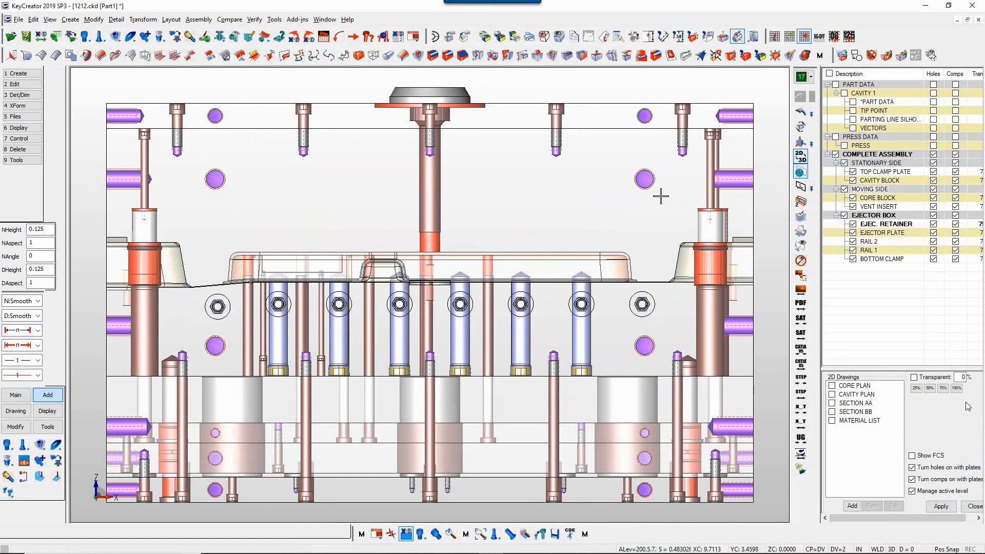
Hide the complete assembly and display the block on level 2002 alone in an isometric 3D view.
{"action": "left_click", "coordinate": [835, 154]}
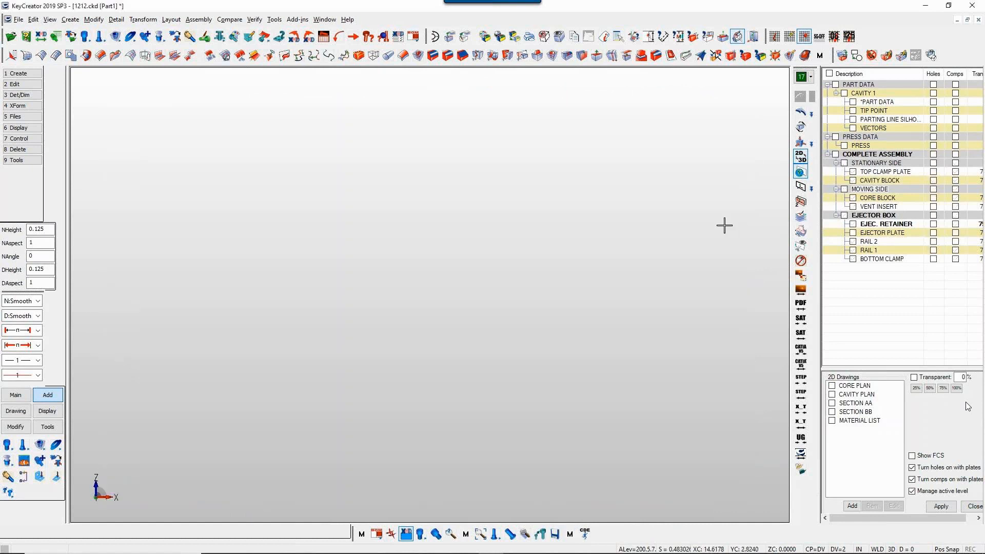
{"action": "key", "text": "ctrl+l"}
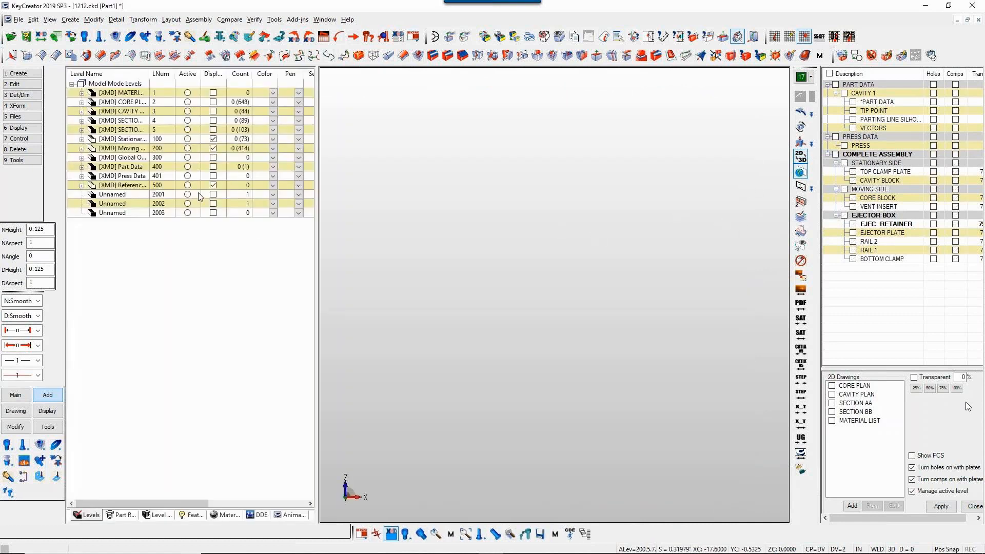
{"action": "left_click", "coordinate": [213, 204]}
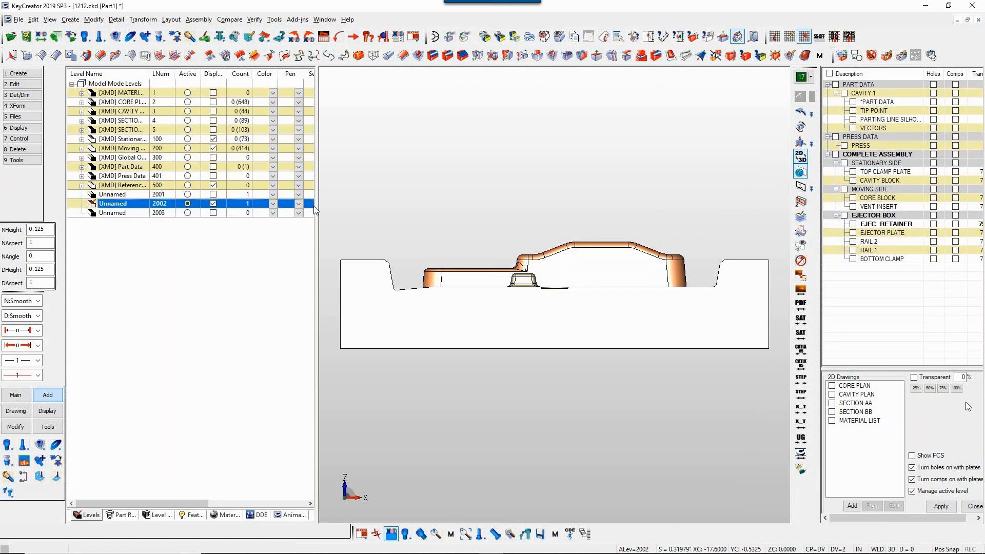
{"action": "key", "text": "ctrl+l"}
{"action": "key", "text": "alt+7"}
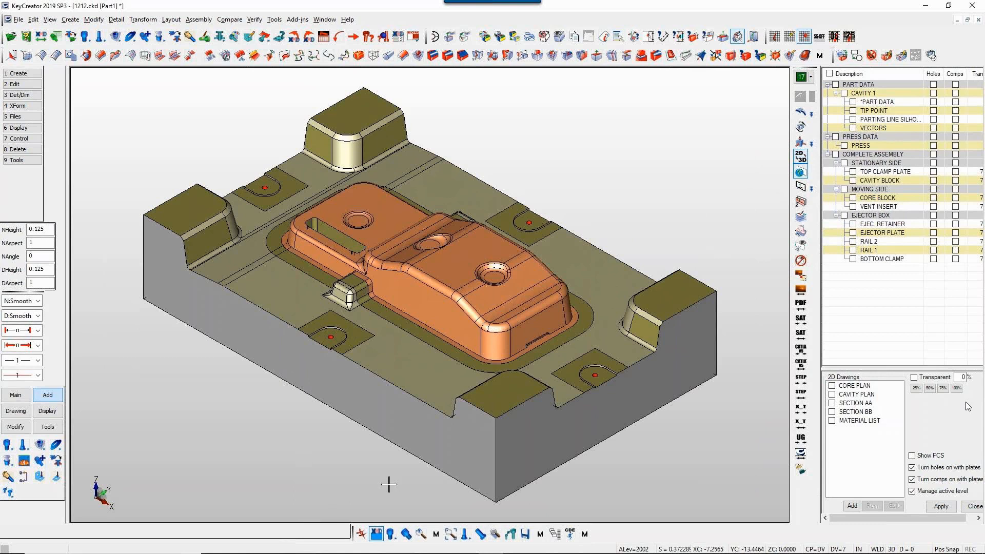
{"action": "middle_click_drag", "start_coordinate": [391, 295], "coordinate": [376, 257]}
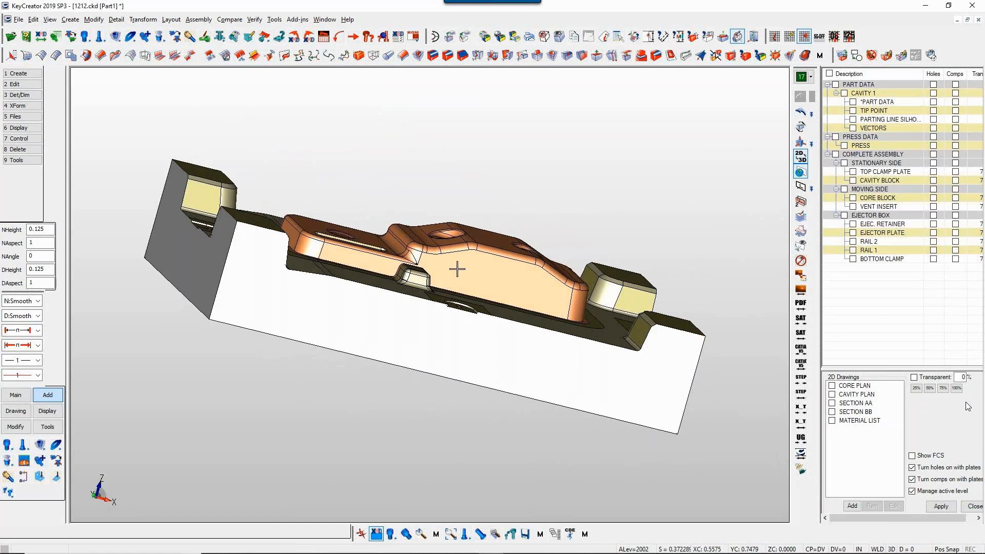
{"action": "middle_click_drag", "start_coordinate": [561, 304], "coordinate": [356, 416]}
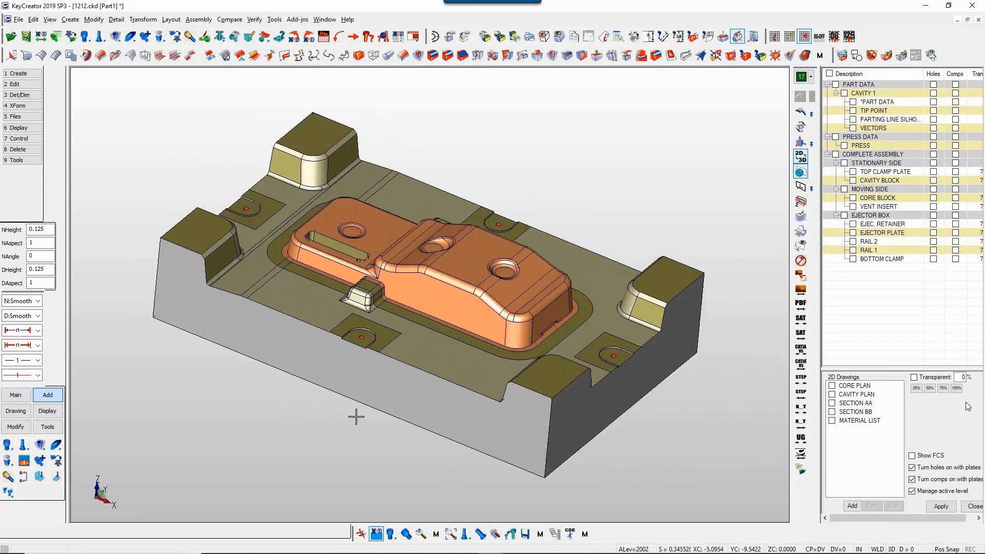
Display the solid on level 2001 together with the one on level 2002 and fit both in the view.
{"action": "key", "text": "ctrl+l"}
{"action": "left_click", "coordinate": [213, 194]}
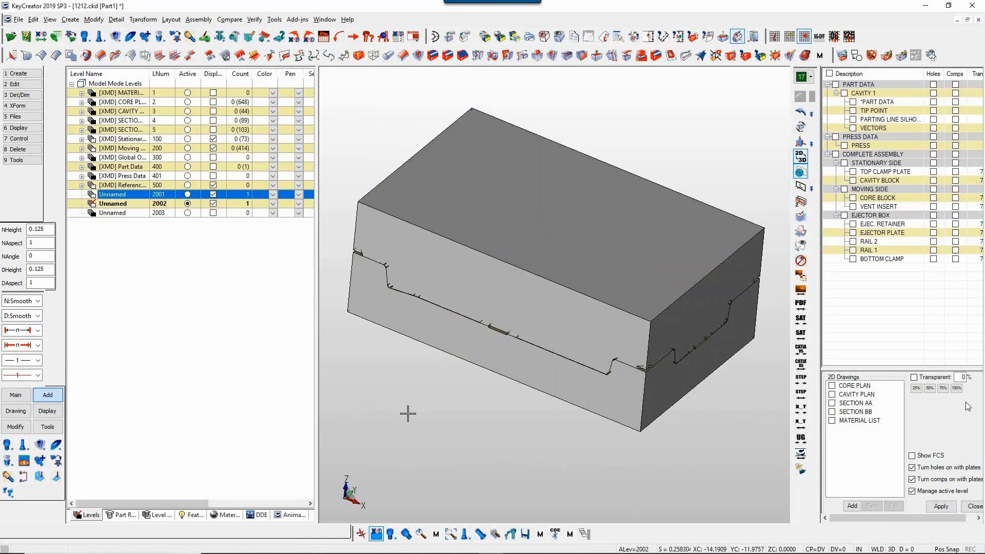
{"action": "key", "text": "ctrl+l"}
{"action": "key", "text": "ctrl+w"}
{"action": "mouse_move", "coordinate": [437, 287]}
{"action": "middle_mouse_down"}
{"action": "mouse_move", "coordinate": [409, 301]}
{"action": "mouse_move", "coordinate": [456, 325]}
{"action": "mouse_move", "coordinate": [693, 300]}
{"action": "mouse_move", "coordinate": [714, 268]}
{"action": "mouse_move", "coordinate": [702, 264]}
{"action": "middle_mouse_up"}
{"action": "key", "text": "ctrl+w"}
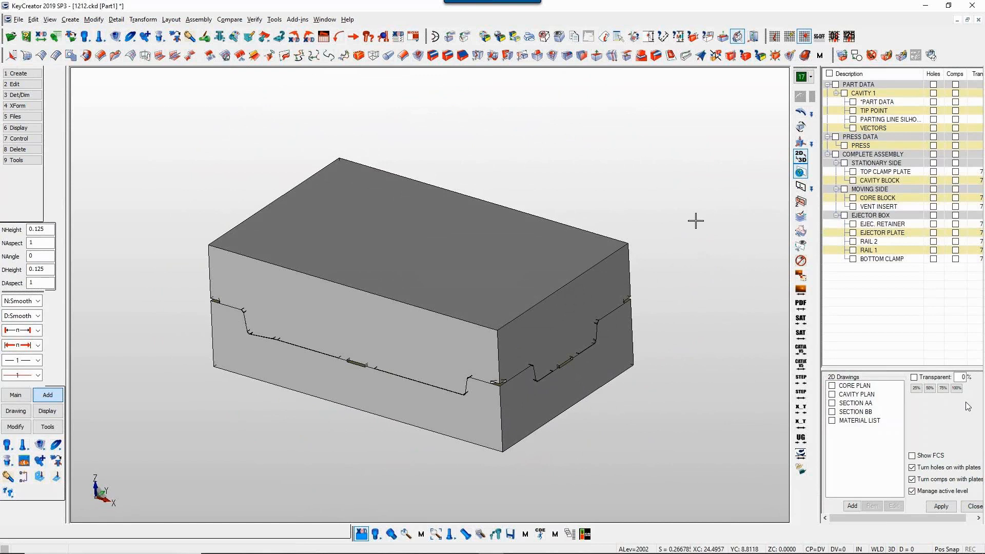
Plate-swap the cavity block and core block for the solids on levels 2001 and 2002, generating new holes.
{"action": "left_click", "coordinate": [883, 182]}
{"action": "left_click", "coordinate": [878, 197]}
{"action": "left_click", "coordinate": [878, 198], "text": "ctrl"}
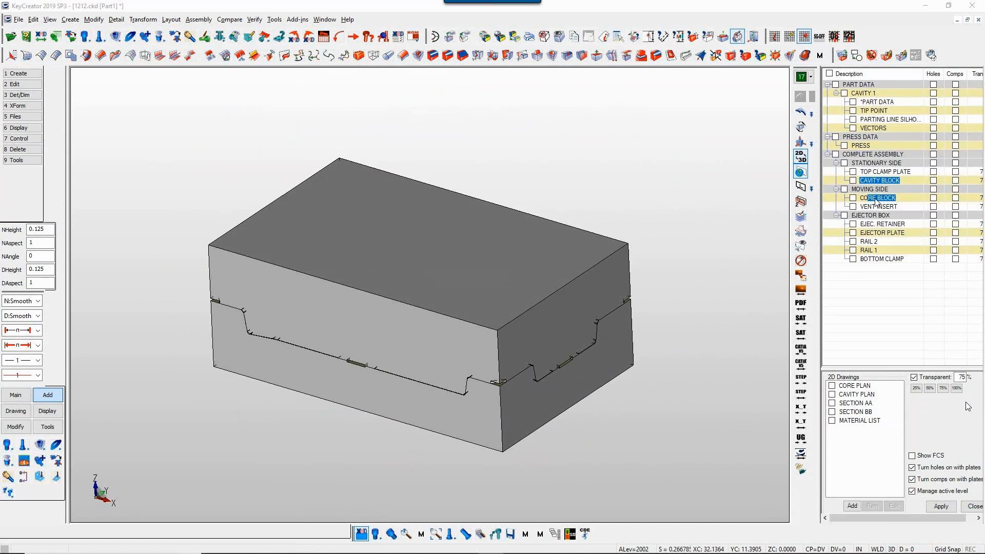
{"action": "right_click", "coordinate": [876, 202]}
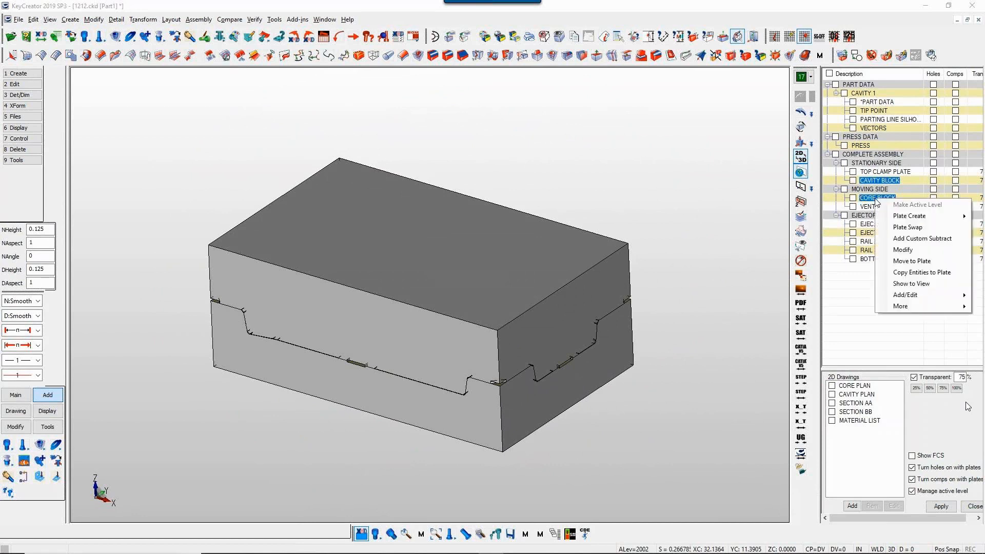
{"action": "left_click", "coordinate": [900, 227]}
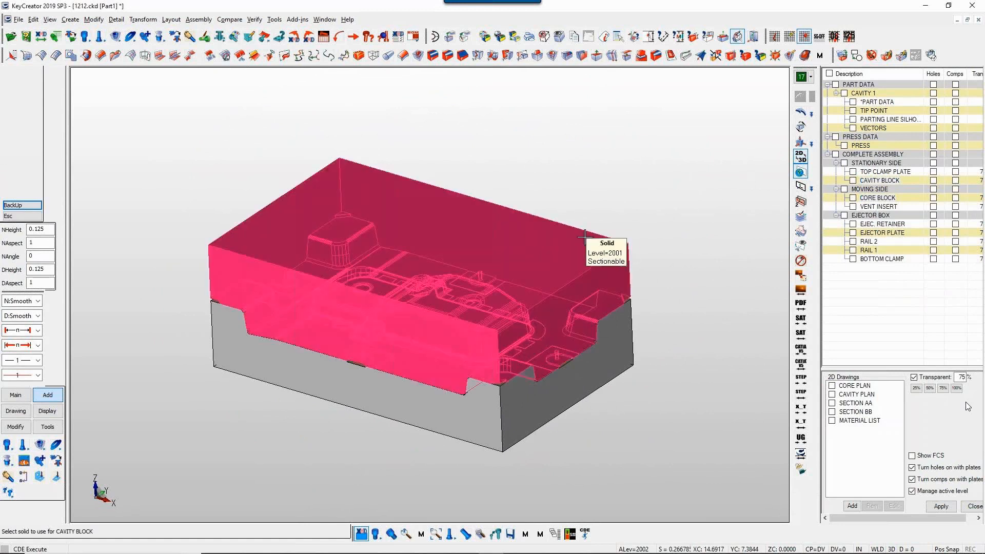
{"action": "left_click", "coordinate": [580, 257]}
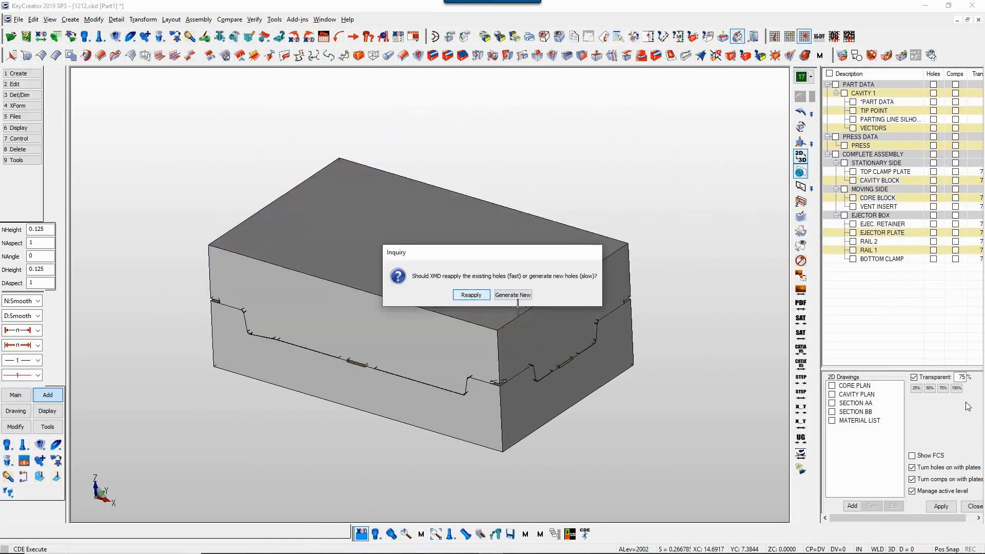
{"action": "left_click", "coordinate": [603, 374]}
{"action": "left_click", "coordinate": [523, 296]}
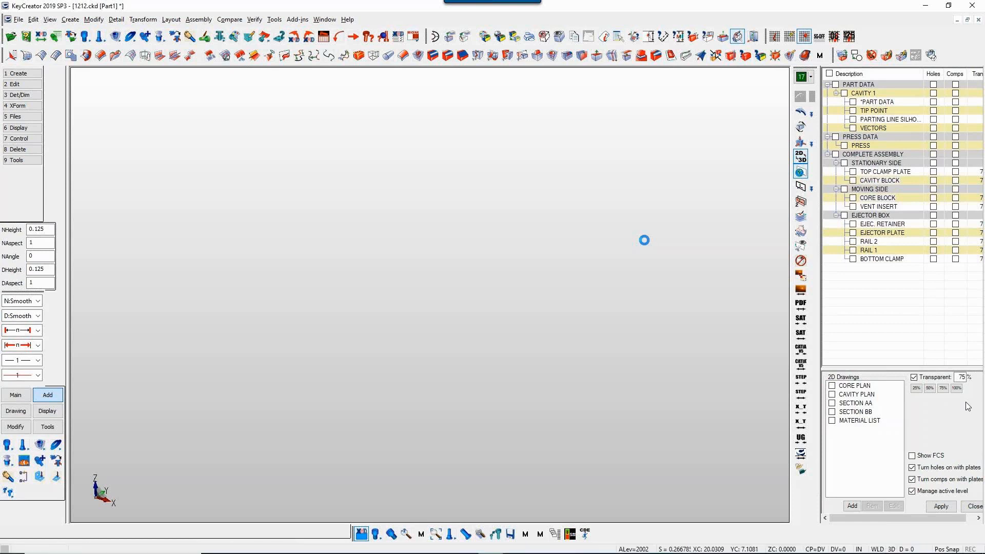
Display the moving side and ejector box with their holes and components in the top view.
{"action": "left_click", "coordinate": [845, 189]}
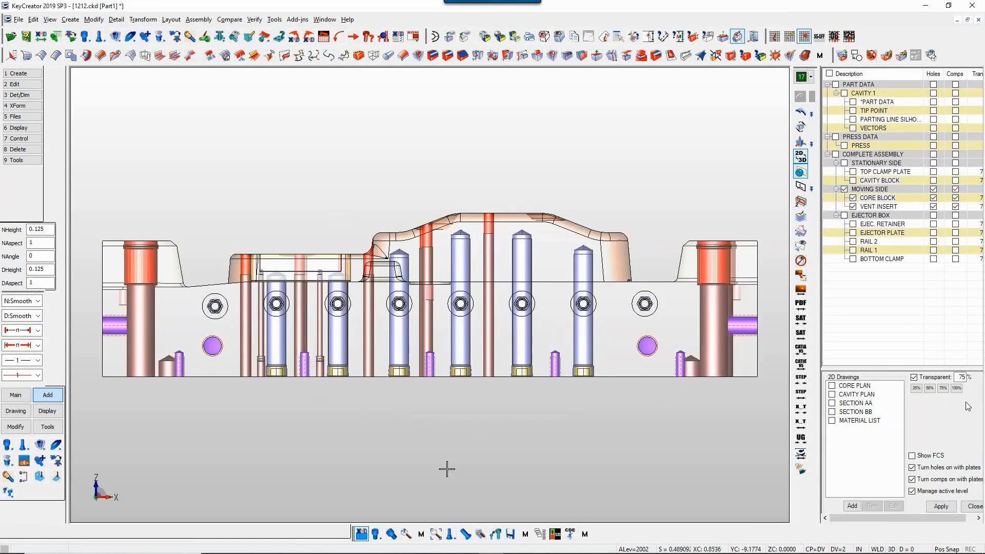
{"action": "scroll", "coordinate": [396, 354], "scroll_direction": "down", "scroll_amount": 1}
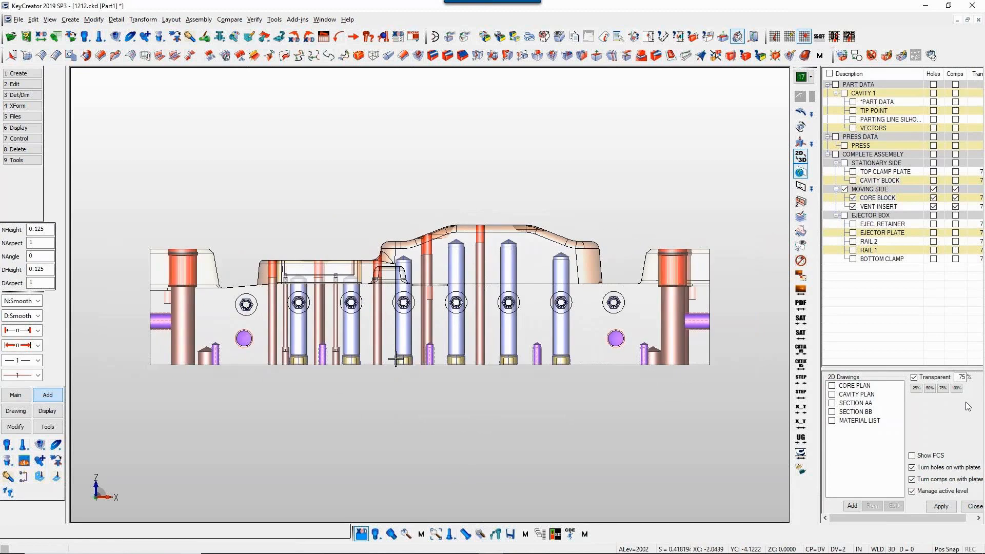
{"action": "middle_click_drag", "start_coordinate": [370, 226], "coordinate": [418, 362]}
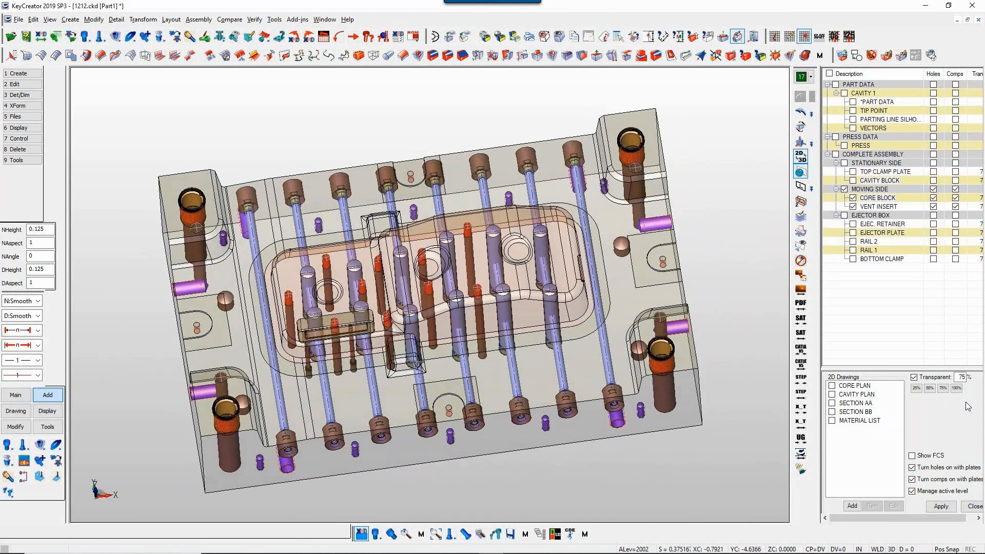
{"action": "key", "text": "ctrl+1"}
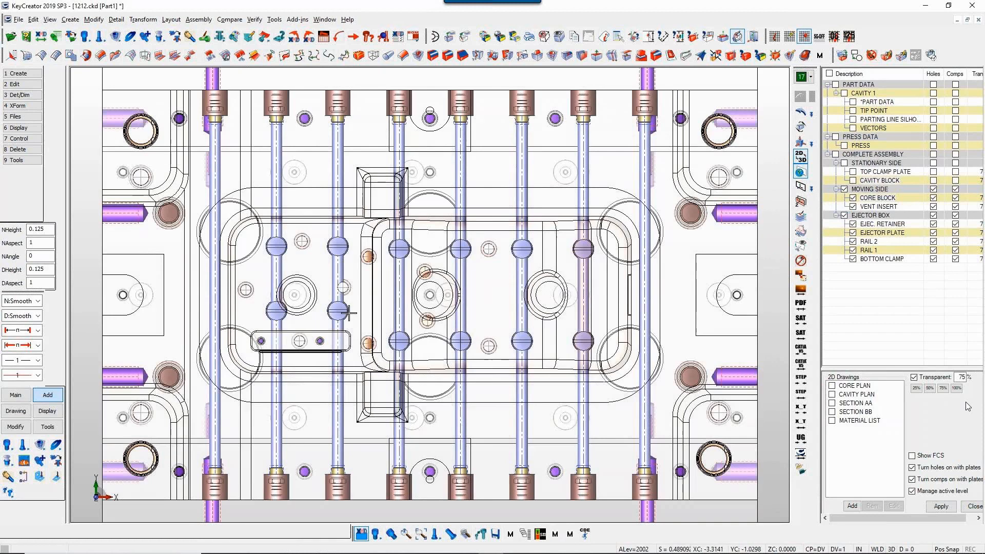
{"action": "scroll", "coordinate": [297, 220], "scroll_direction": "up", "scroll_amount": 3}
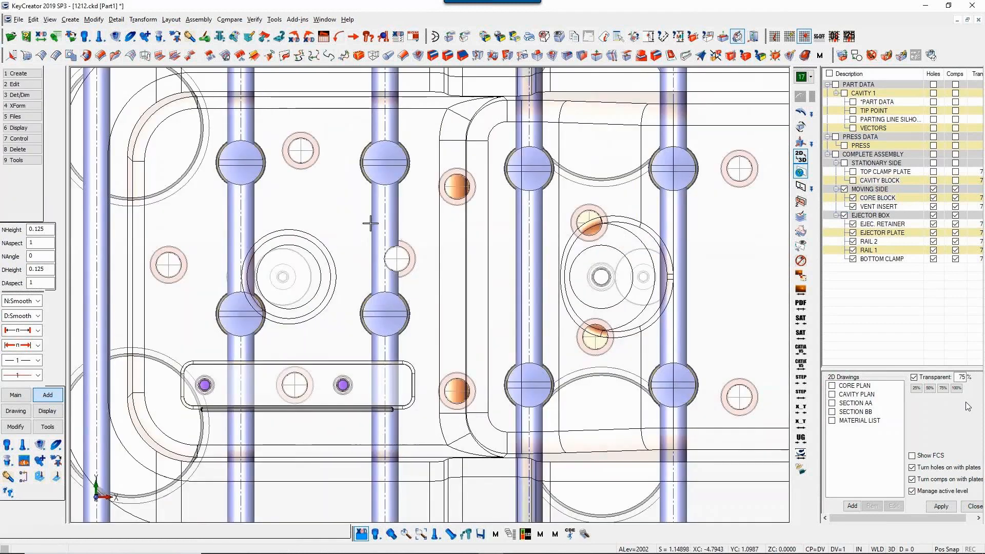
Move the two ejector pins on the core's sloped step as a group onto the adjacent flat area beside the vent insert.
{"action": "left_click", "coordinate": [15, 426]}
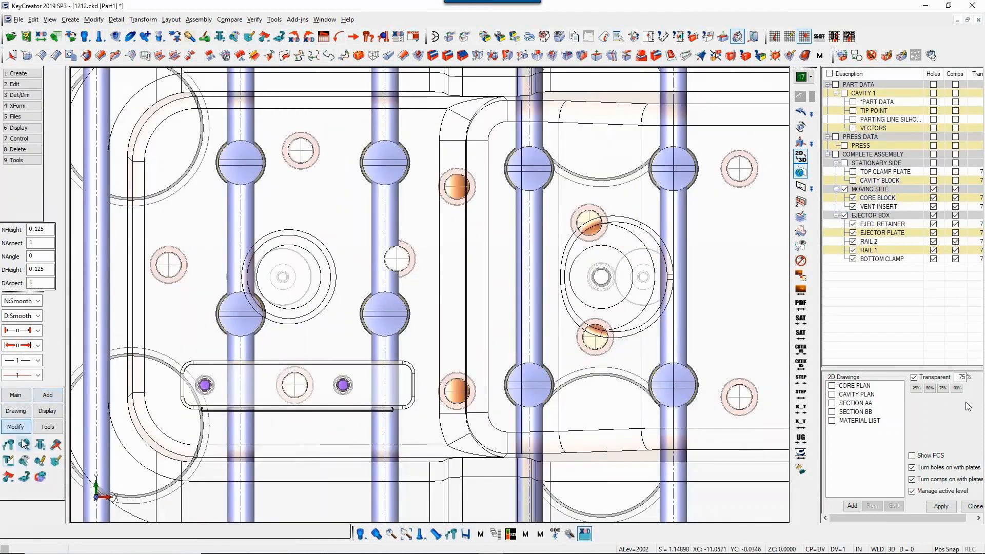
{"action": "left_click", "coordinate": [25, 445]}
{"action": "left_click", "coordinate": [456, 391]}
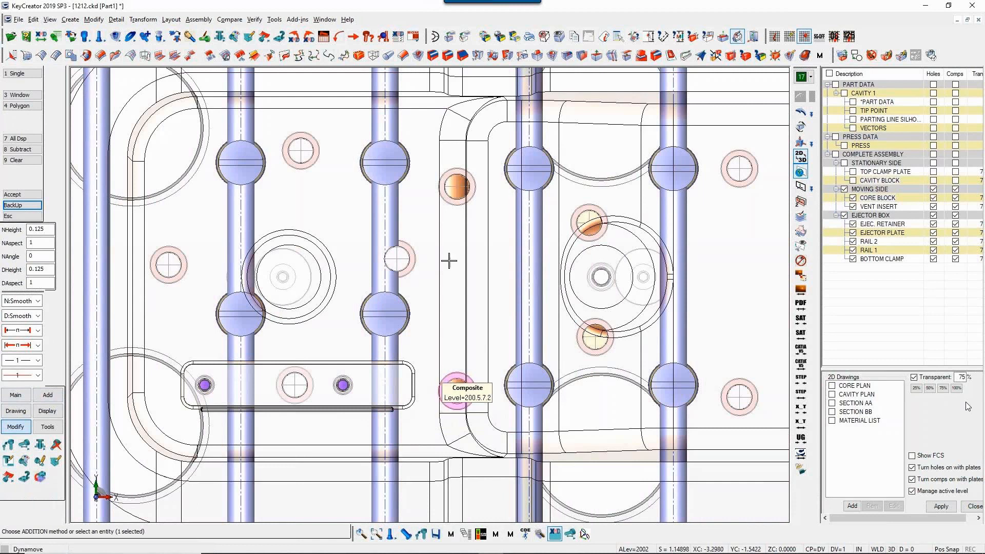
{"action": "left_click", "coordinate": [456, 186]}
{"action": "left_click_drag", "start_coordinate": [419, 191], "coordinate": [404, 194]}
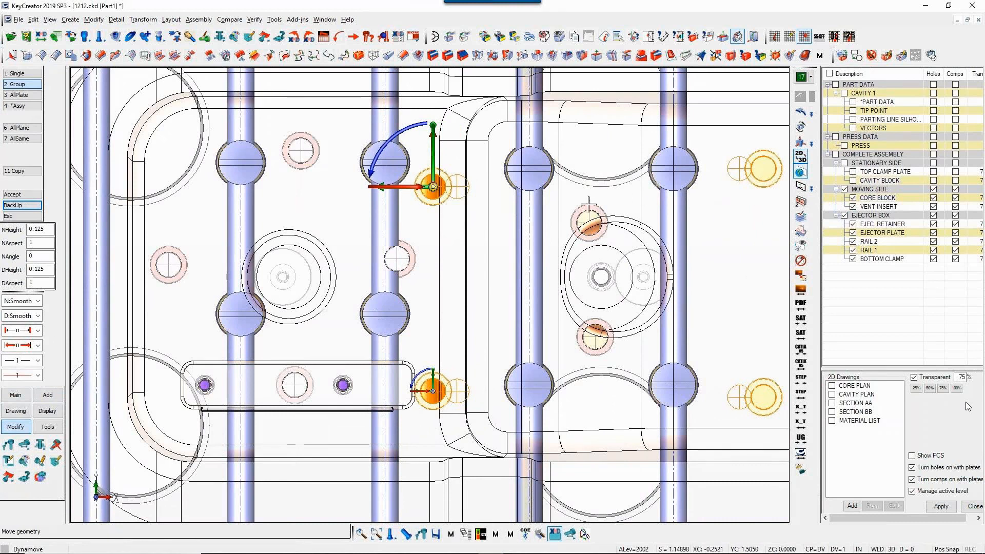
{"action": "middle_click", "coordinate": [588, 204]}
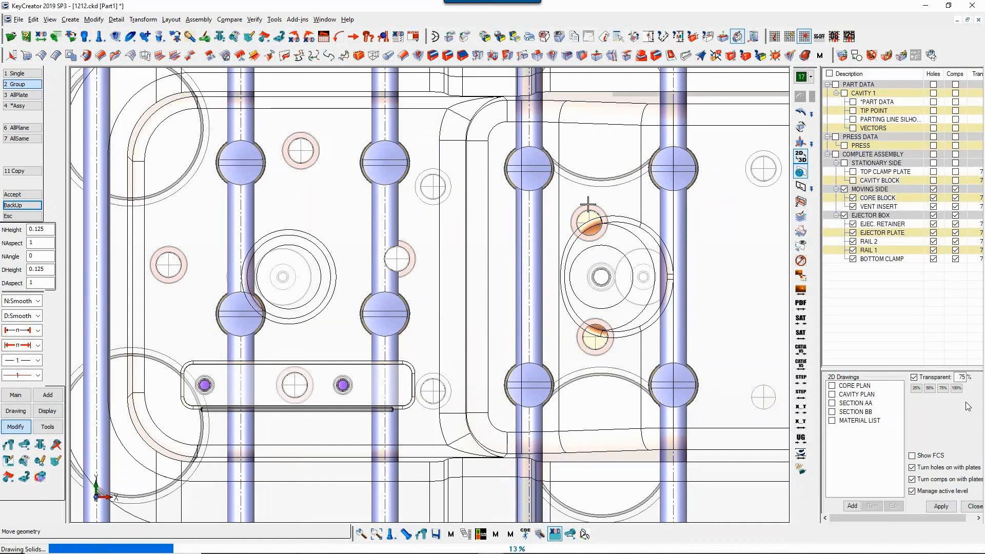
{"action": "key", "text": "Escape"}
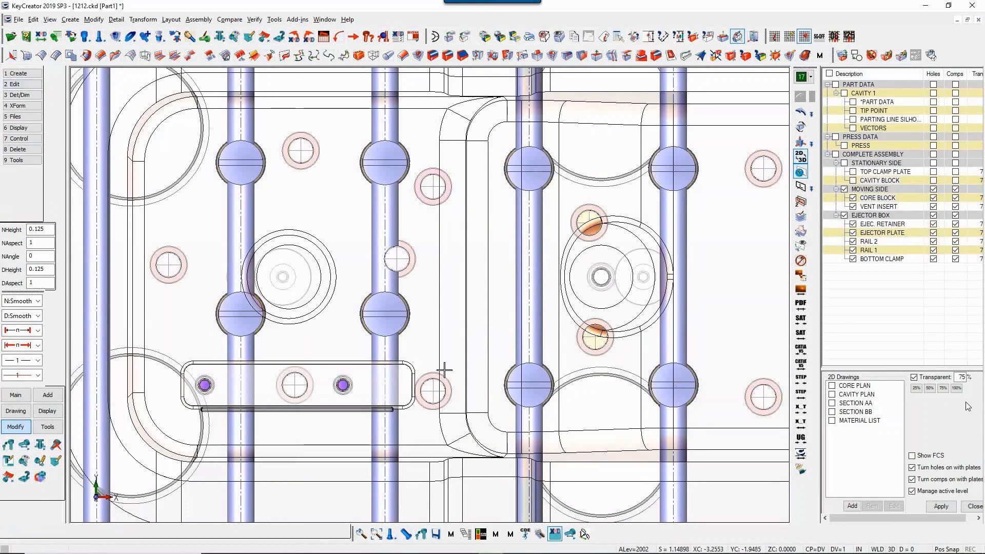
Make the two relocated ejector pins beside the vent insert D-locked, applying the resize to just those selected pins.
{"action": "scroll", "coordinate": [445, 395], "scroll_direction": "down", "scroll_amount": 3}
{"action": "middle_click_drag", "start_coordinate": [444, 404], "coordinate": [448, 190]}
{"action": "scroll", "coordinate": [449, 295], "scroll_direction": "up", "scroll_amount": 5}
{"action": "scroll", "coordinate": [452, 292], "scroll_direction": "down", "scroll_amount": 10}
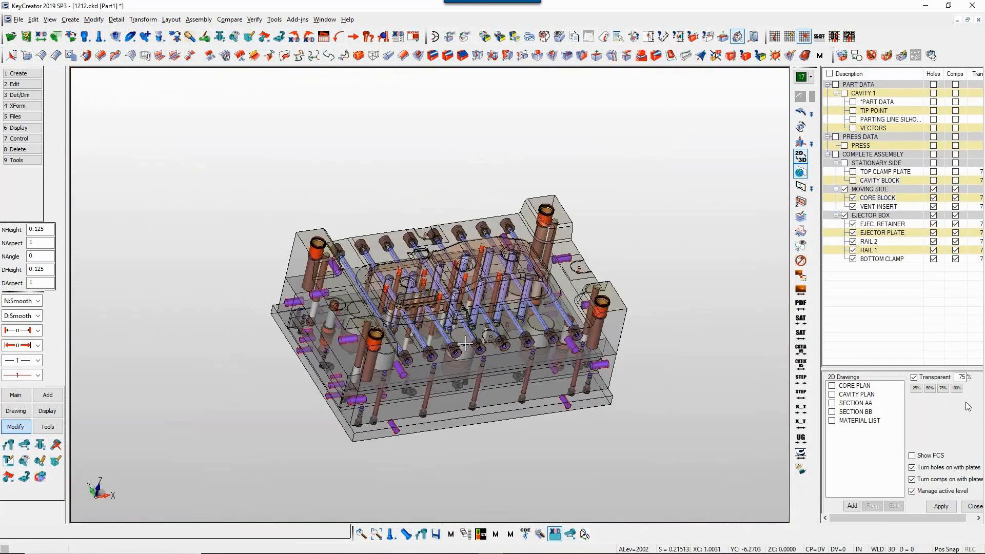
{"action": "scroll", "coordinate": [441, 287], "scroll_direction": "up", "scroll_amount": 8}
{"action": "scroll", "coordinate": [442, 308], "scroll_direction": "down", "scroll_amount": 3}
{"action": "middle_click_drag", "start_coordinate": [445, 328], "coordinate": [456, 437]}
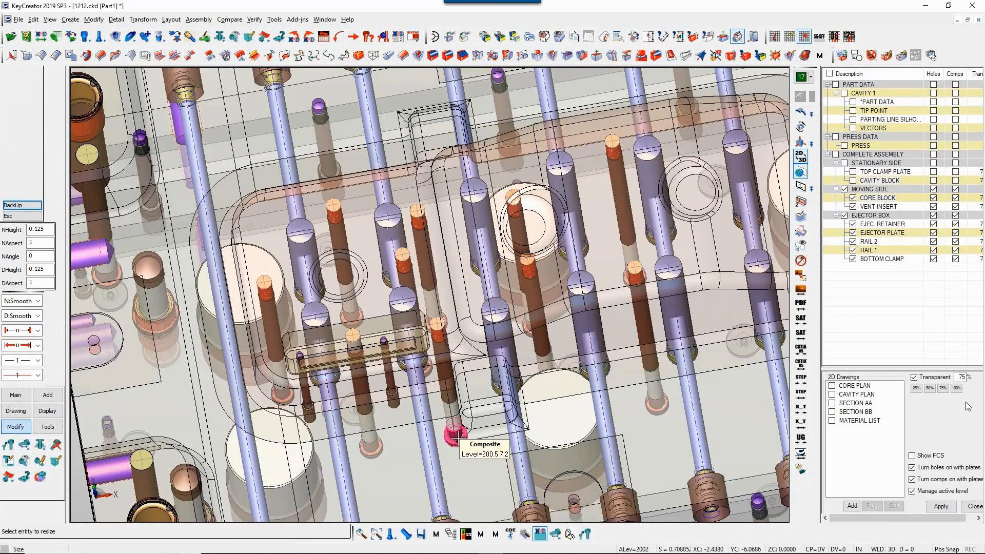
{"action": "left_click", "coordinate": [455, 435]}
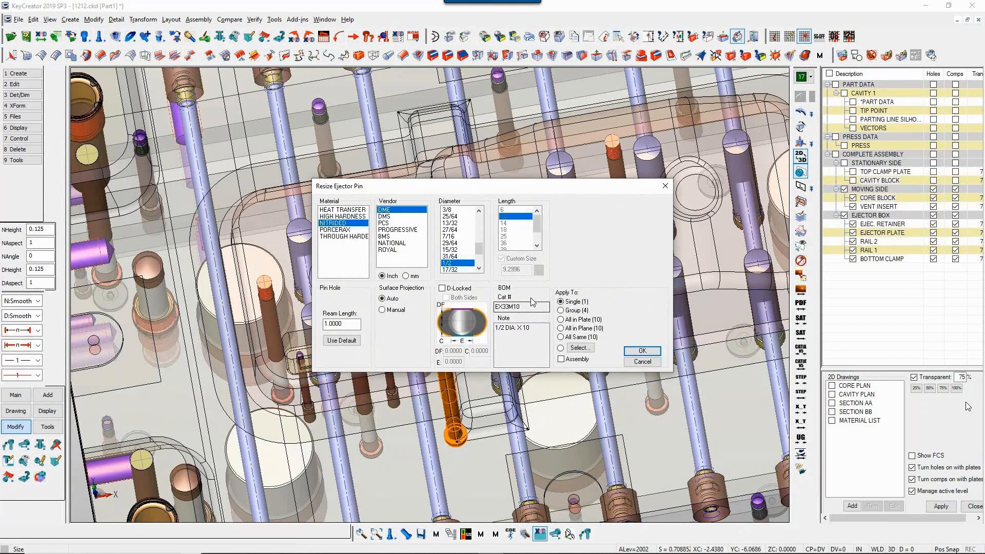
{"action": "left_click", "coordinate": [584, 351]}
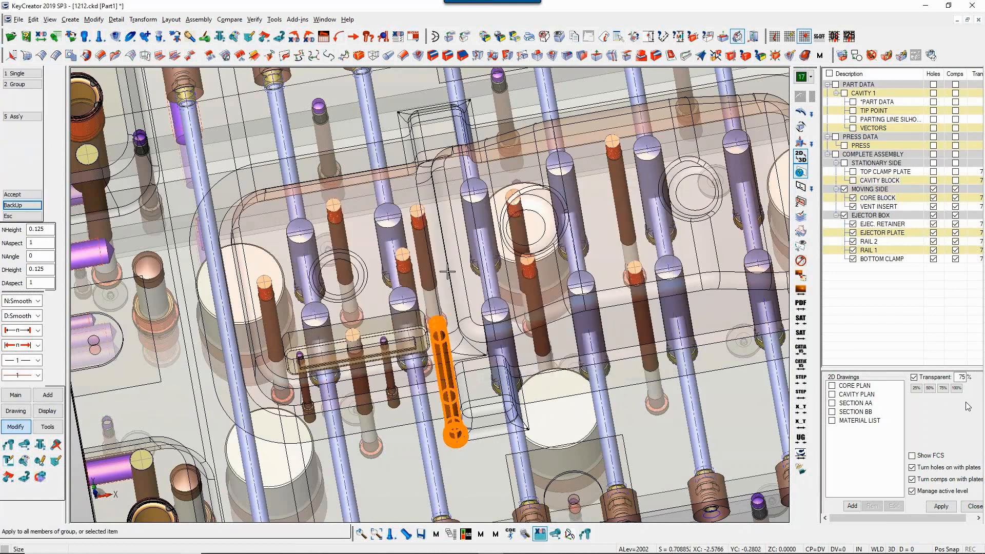
{"action": "left_click", "coordinate": [436, 298]}
{"action": "middle_click", "coordinate": [454, 288]}
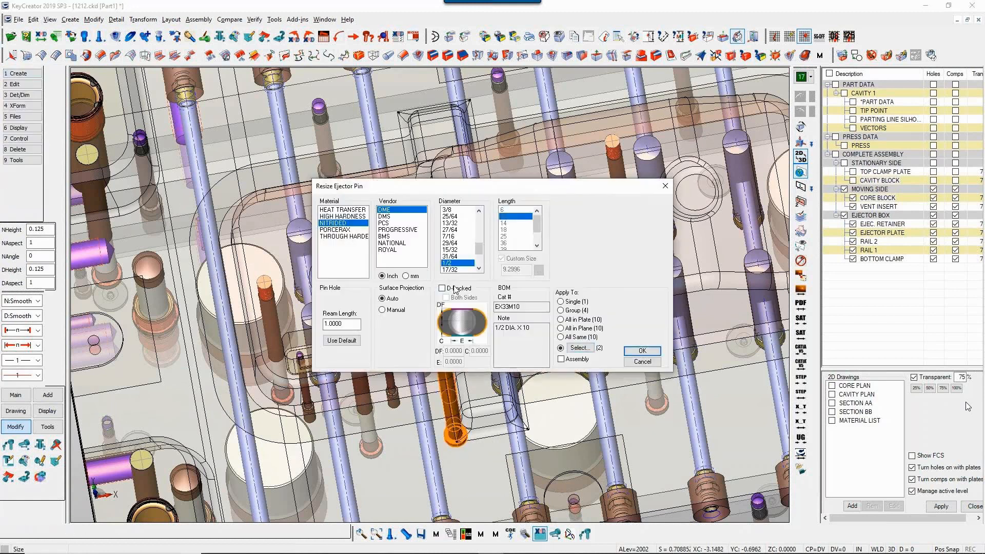
{"action": "left_click", "coordinate": [642, 351]}
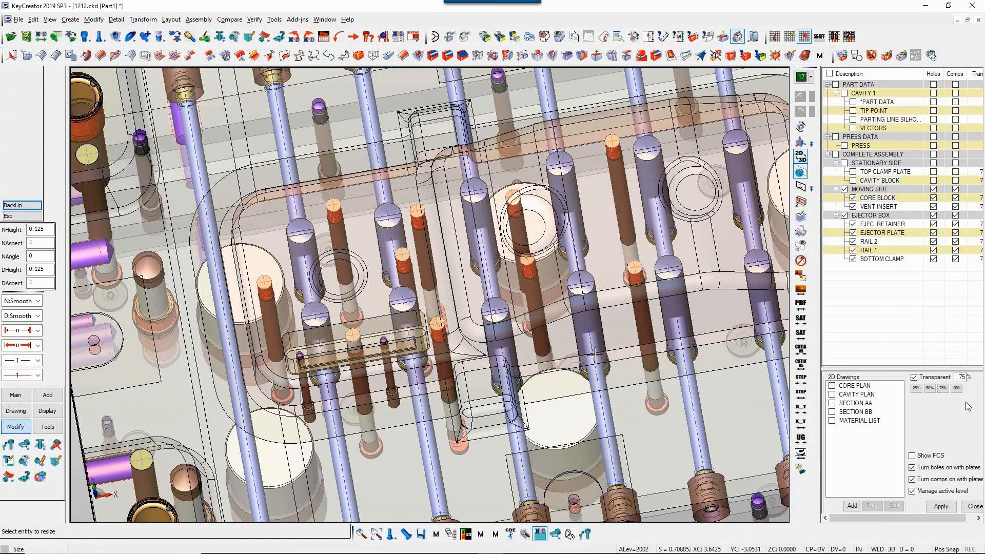
Delete the two ejector pins overlapping the edge of the core's central round recess.
{"action": "key", "text": "alt+1"}
{"action": "key", "text": "alt+w"}
{"action": "left_click_drag", "start_coordinate": [348, 239], "coordinate": [492, 331]}
{"action": "key", "text": "Delete"}
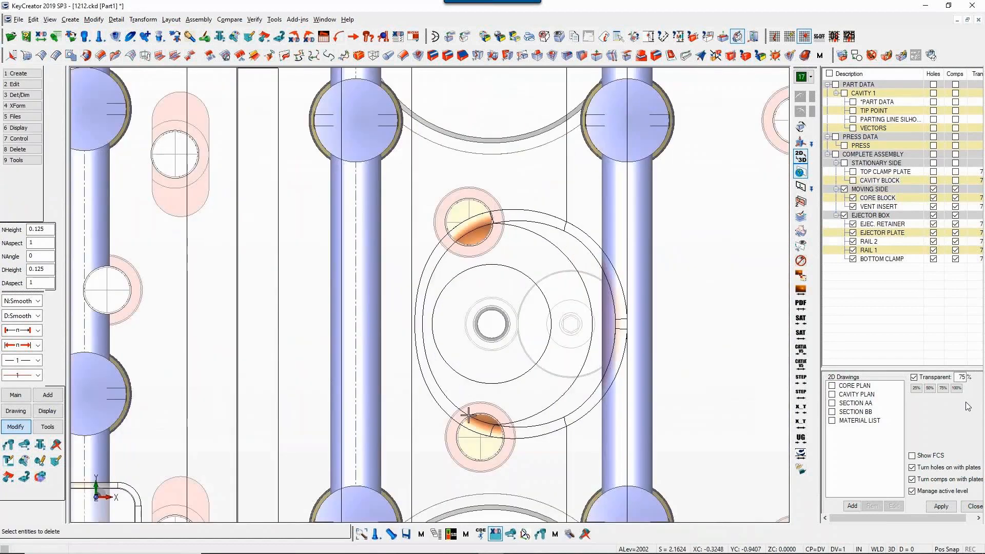
{"action": "left_click", "coordinate": [478, 419]}
{"action": "left_click", "coordinate": [478, 232]}
{"action": "key", "text": "Return"}
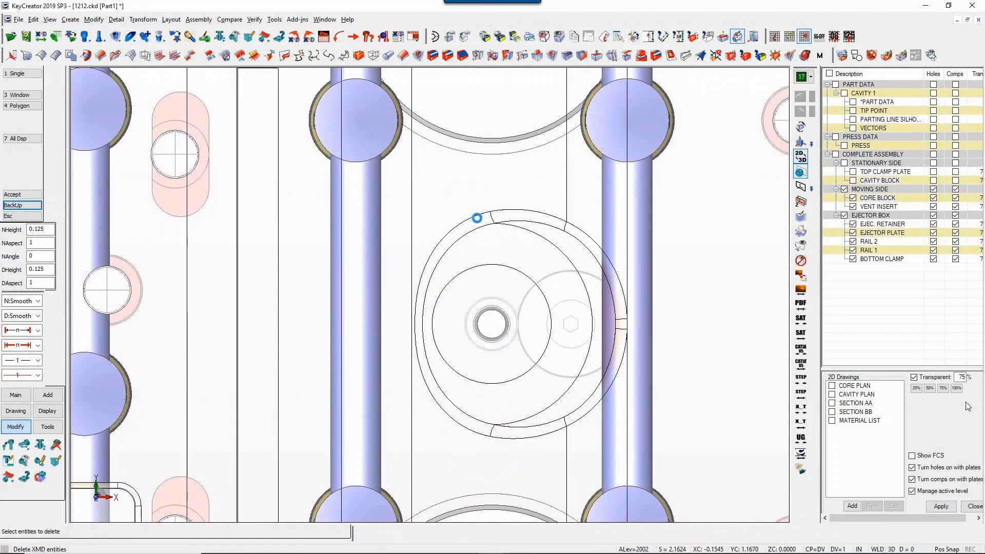
Turn on the complete assembly with its holes and components and set the front view.
{"action": "key", "text": "alt+h"}
{"action": "key", "text": "alt+h"}
{"action": "key", "text": "Escape"}
{"action": "key", "text": "alt+2"}
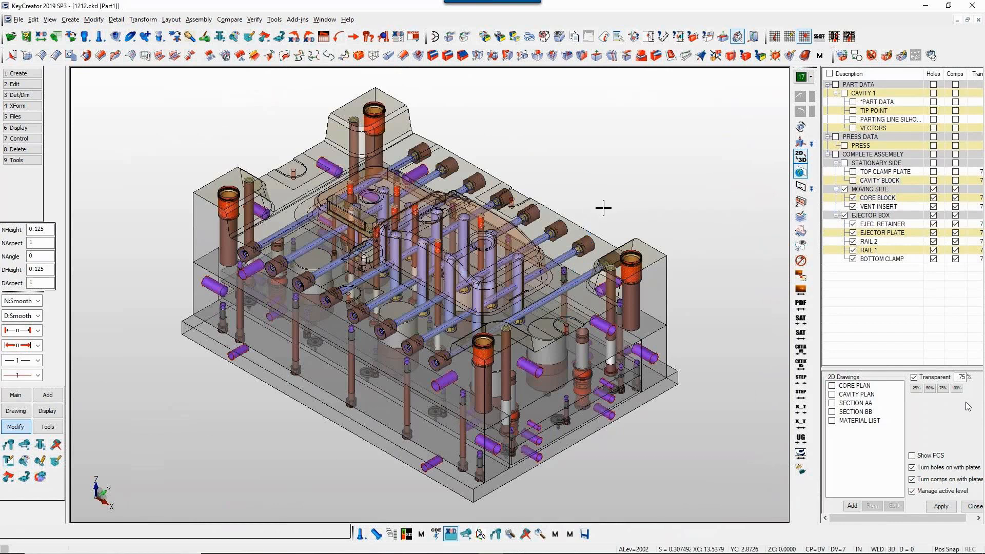
{"action": "left_click", "coordinate": [836, 154]}
{"action": "key", "text": "alt+2"}
{"action": "key", "text": "alt+a"}
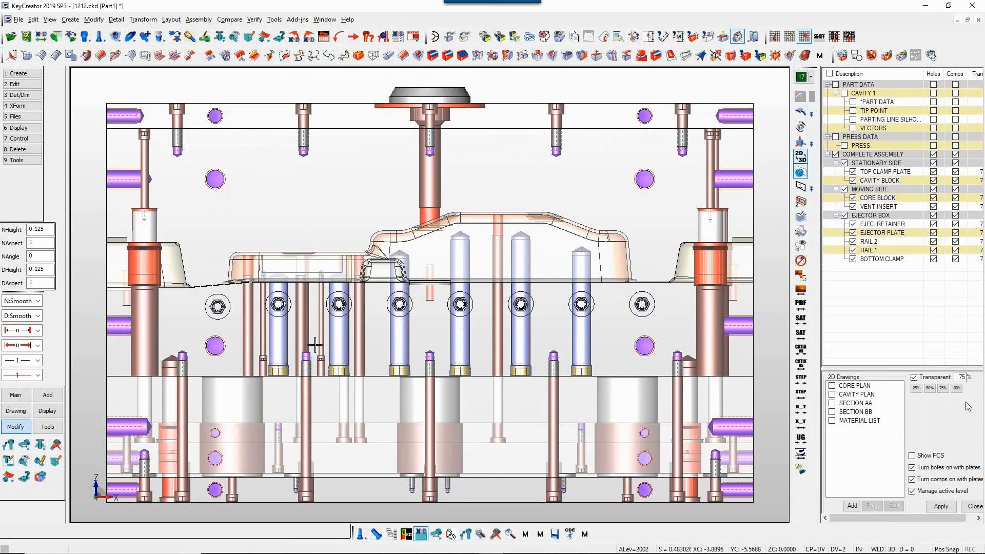
Add automatic through waterlines to the cavity block with 0.25 clearance between waterline and sprue bushing.
{"action": "left_click", "coordinate": [48, 394]}
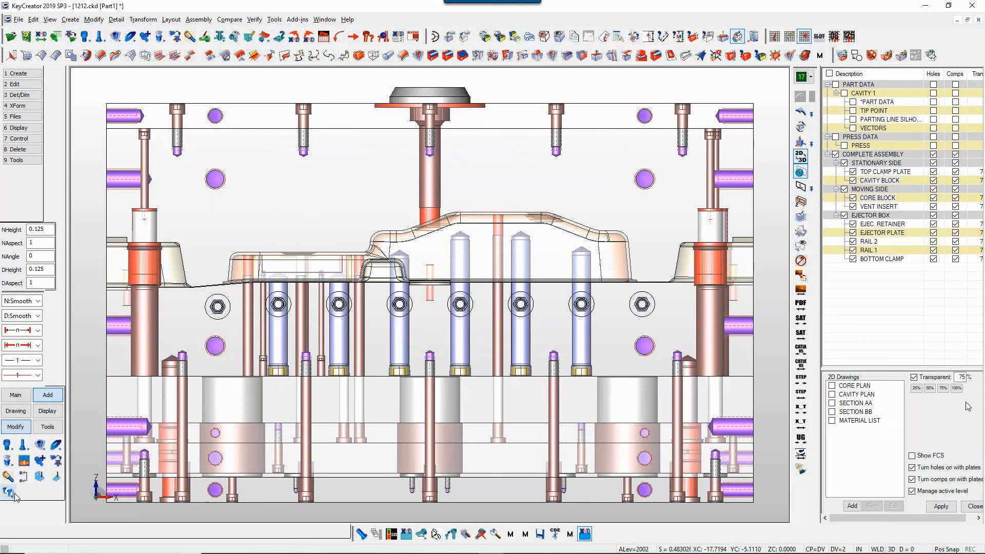
{"action": "left_click", "coordinate": [13, 494]}
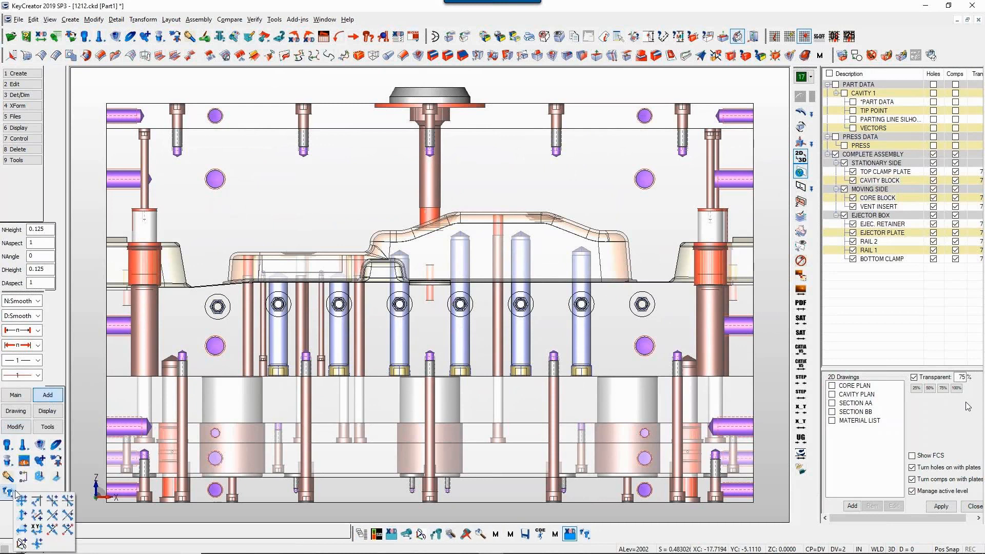
{"action": "left_click", "coordinate": [23, 460]}
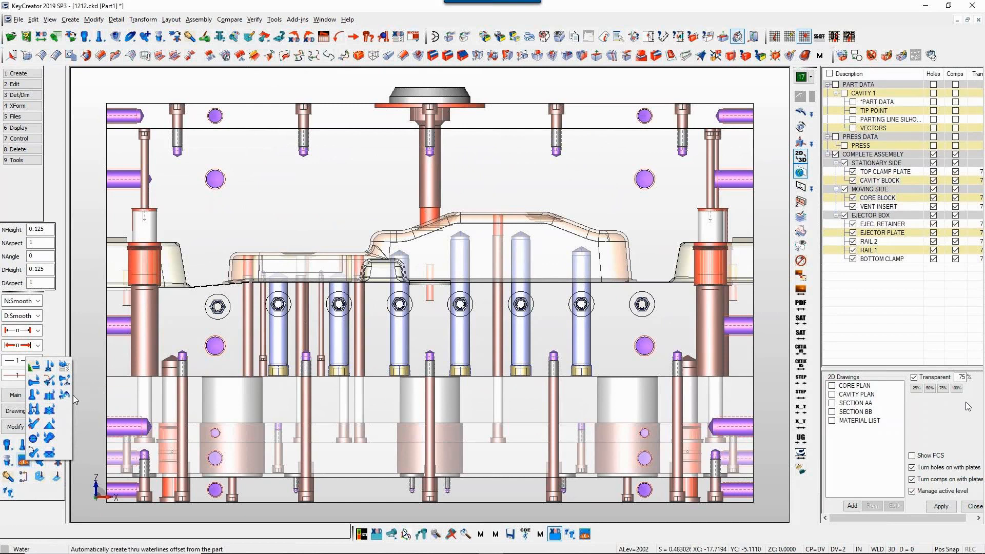
{"action": "left_click", "coordinate": [36, 393]}
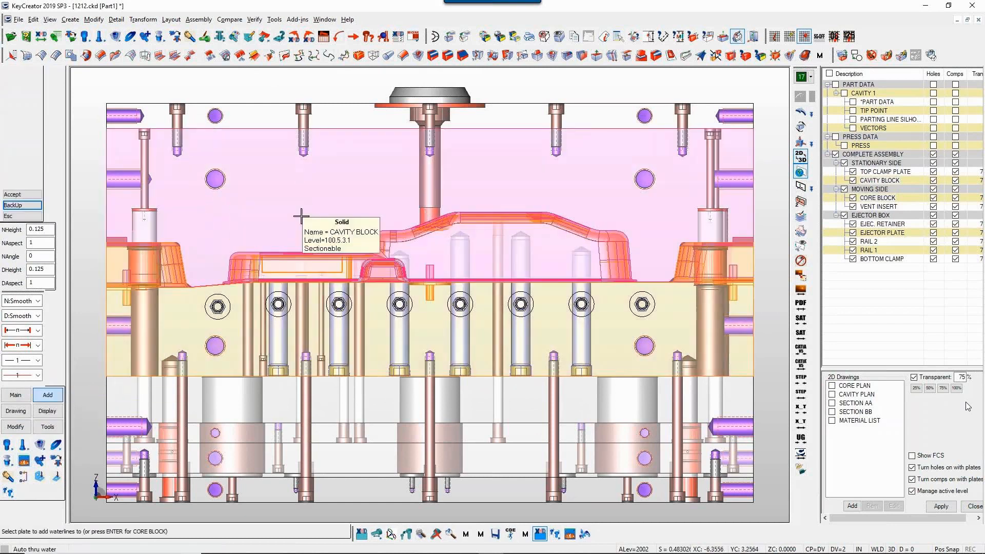
{"action": "left_click", "coordinate": [303, 217]}
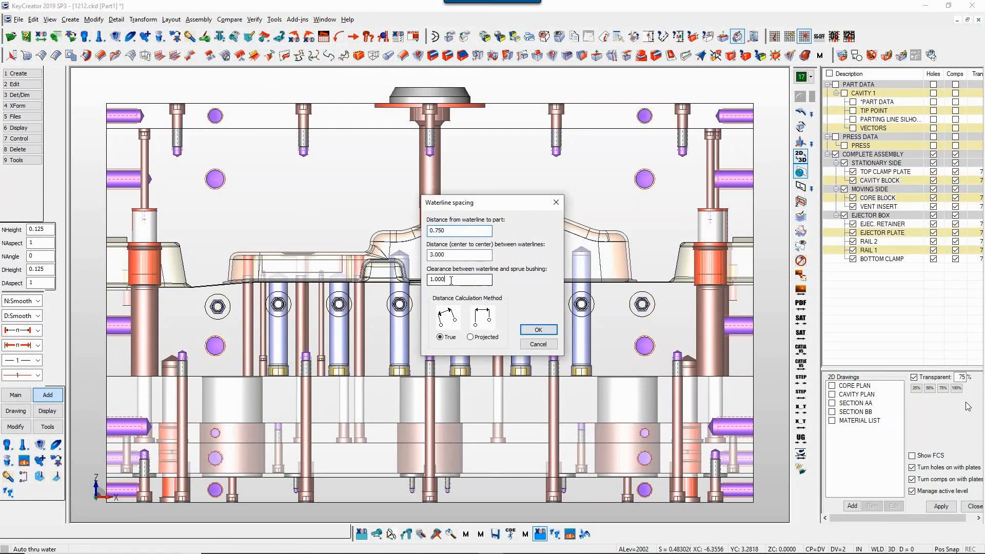
{"action": "left_click_drag", "start_coordinate": [451, 280], "coordinate": [414, 280]}
{"action": "type", "text": ".25"}
{"action": "left_click", "coordinate": [461, 252]}
{"action": "left_click", "coordinate": [539, 331]}
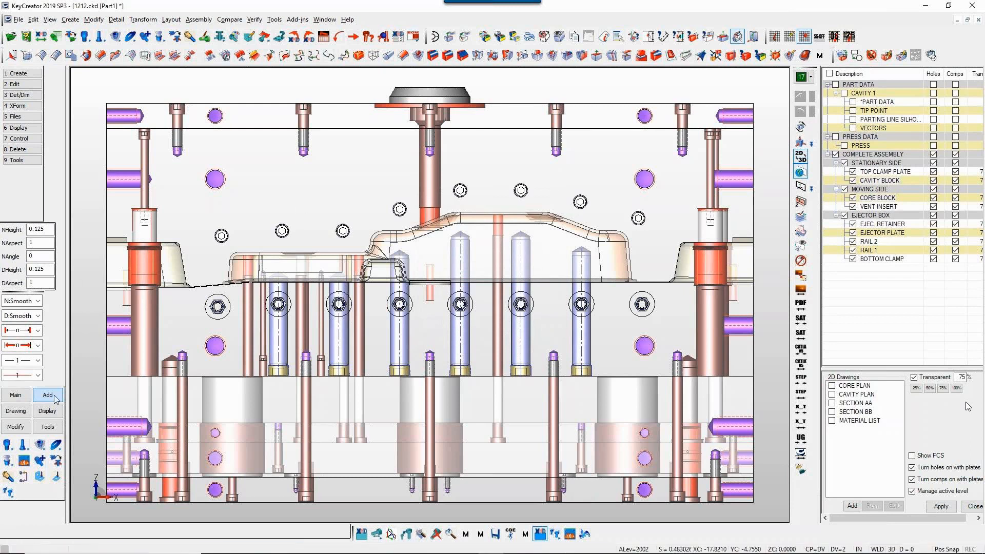
Copy the cavity block waterline at the part's tall end to a new position at X 11, Y 1.125.
{"action": "left_click", "coordinate": [7, 493]}
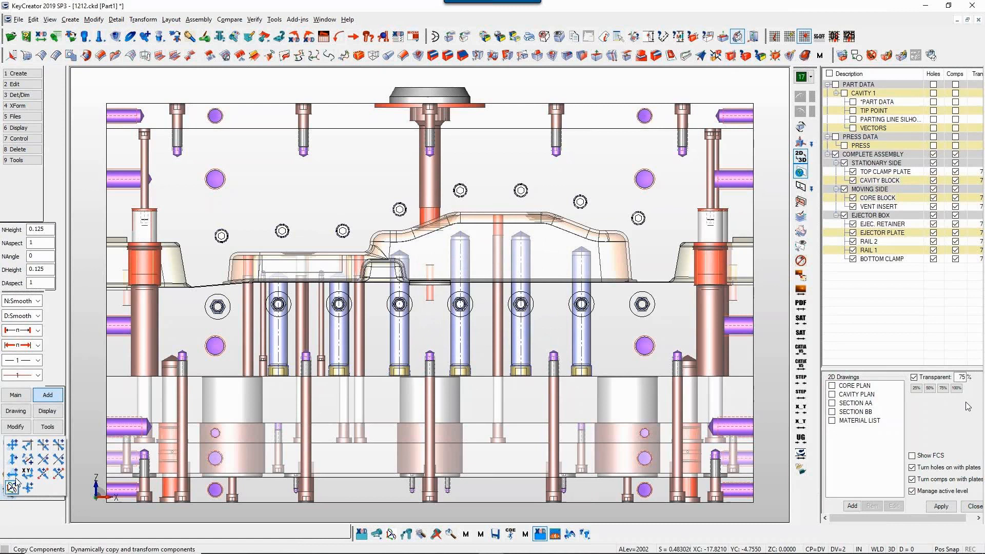
{"action": "left_click", "coordinate": [10, 446]}
{"action": "left_click", "coordinate": [638, 219]}
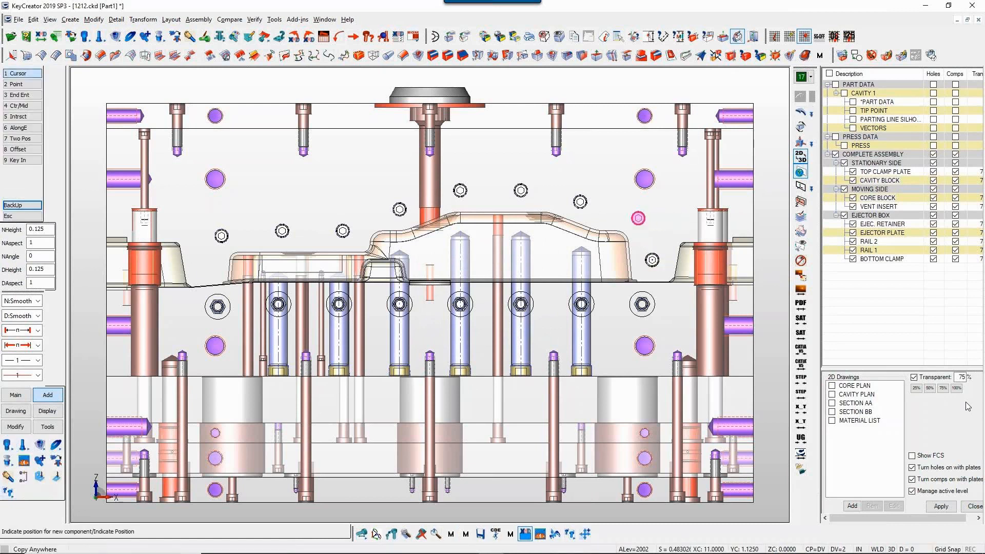
{"action": "left_click", "coordinate": [652, 260]}
{"action": "key", "text": "Escape"}
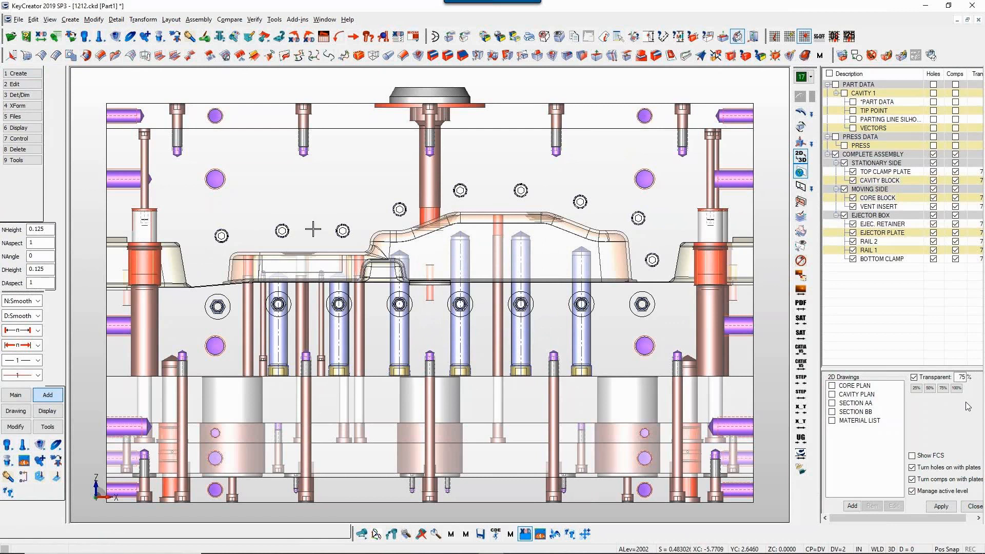
Delete all the waterlines running through the cavity block.
{"action": "middle_click_drag", "start_coordinate": [288, 232], "coordinate": [292, 232]}
{"action": "key", "text": "Delete"}
{"action": "left_click", "coordinate": [292, 230]}
{"action": "key", "text": "Return"}
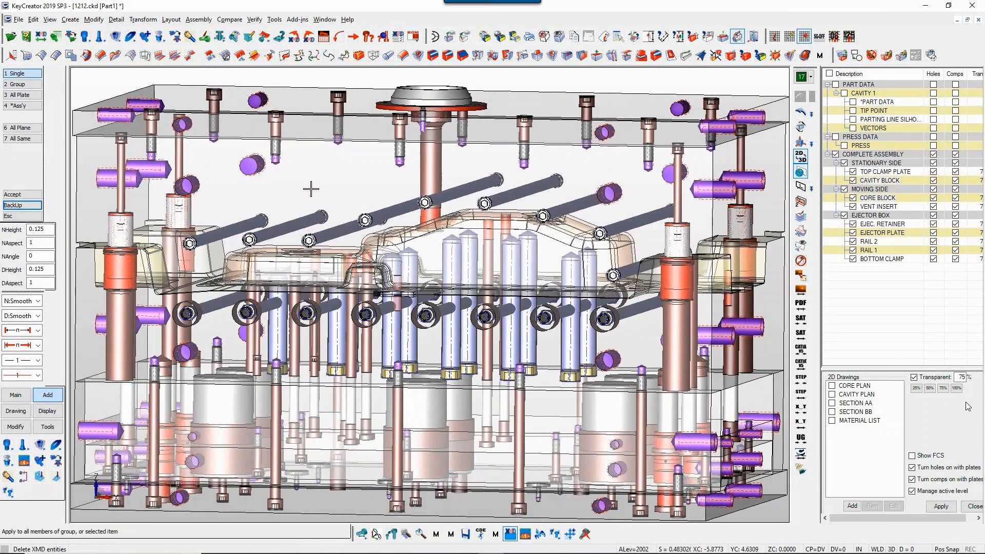
{"action": "key", "text": "Return"}
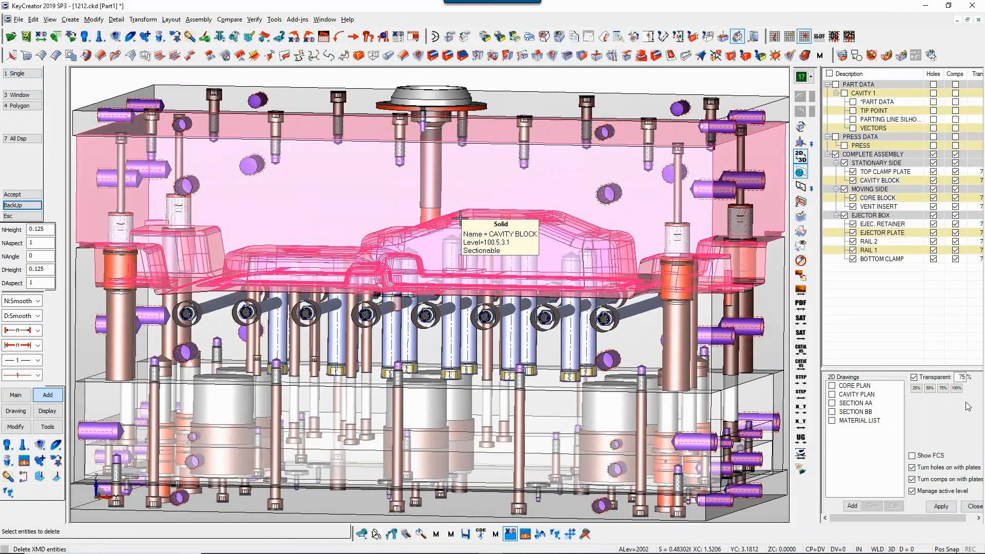
{"action": "key", "text": "Escape"}
Examine the assembly around the part's tall end in the front view and from several rotated views.
{"action": "key", "text": "alt+2"}
{"action": "key", "text": "alt+w"}
{"action": "left_click", "coordinate": [418, 100]}
{"action": "left_click", "coordinate": [640, 318]}
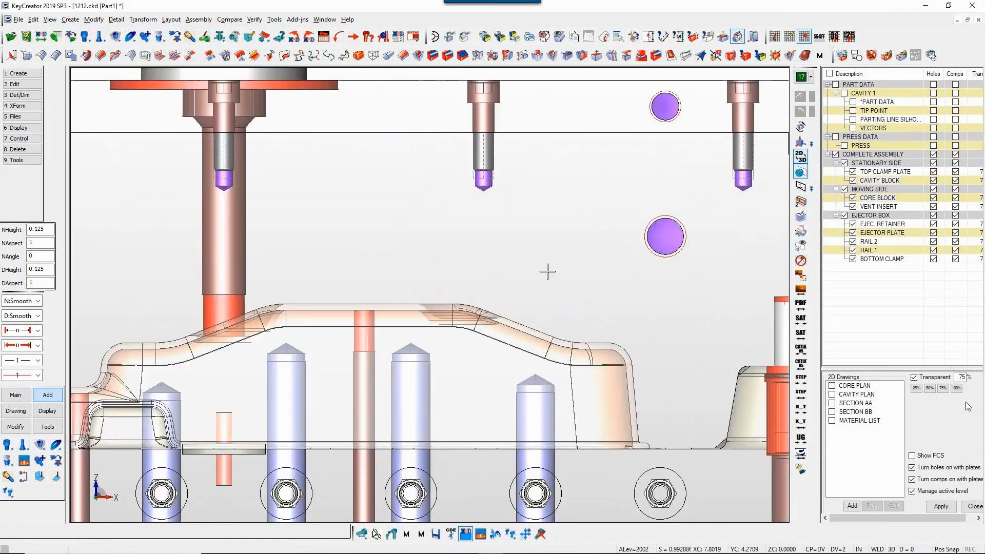
{"action": "key", "text": "alt+h"}
{"action": "key", "text": "alt+a"}
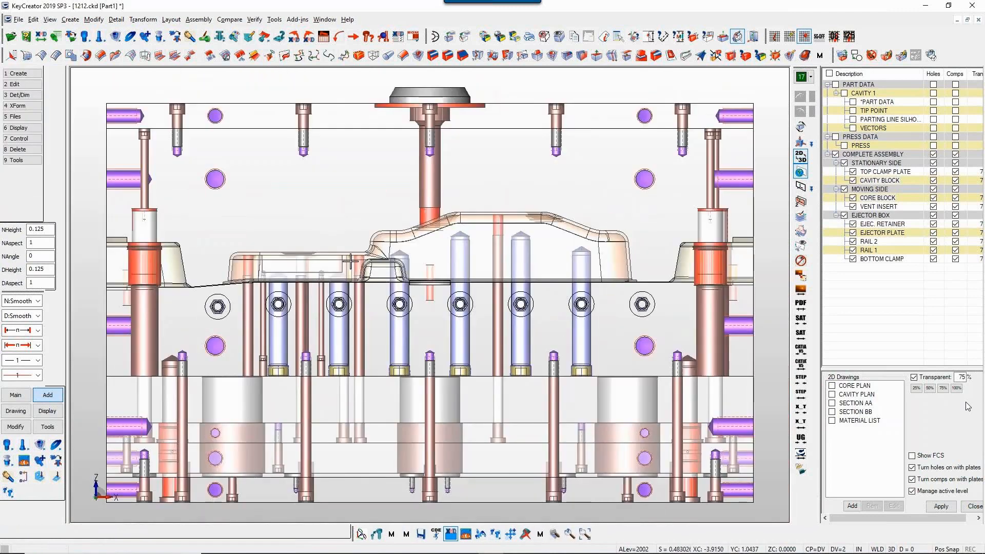
{"action": "key", "text": "alt+7"}
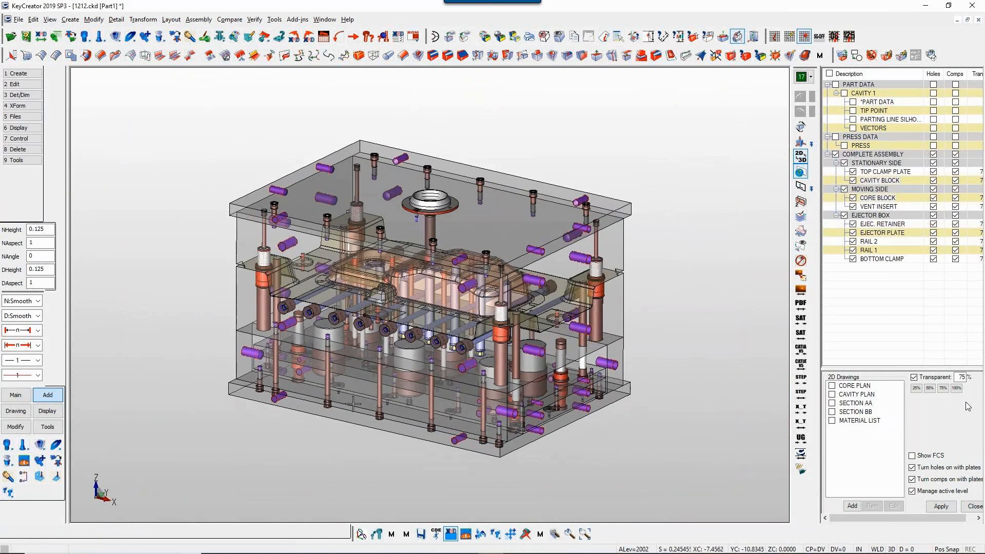
{"action": "middle_click_drag", "start_coordinate": [353, 404], "coordinate": [404, 438]}
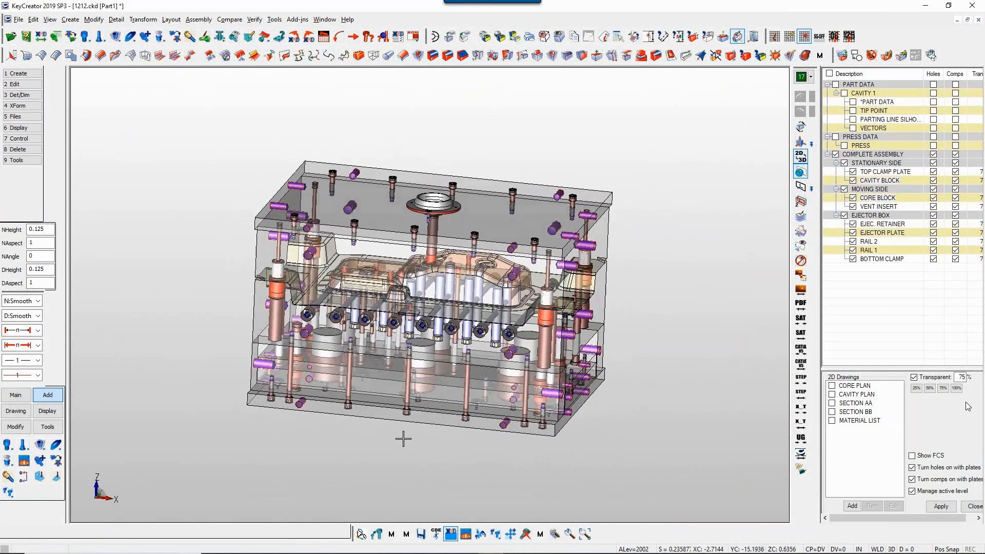
{"action": "key", "text": "alt+2"}
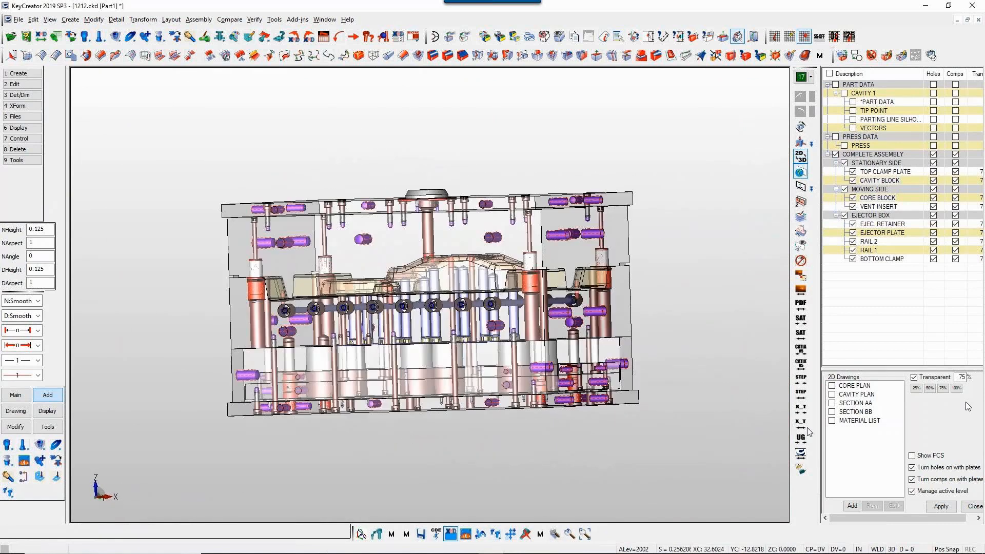
{"action": "key", "text": "alt+7"}
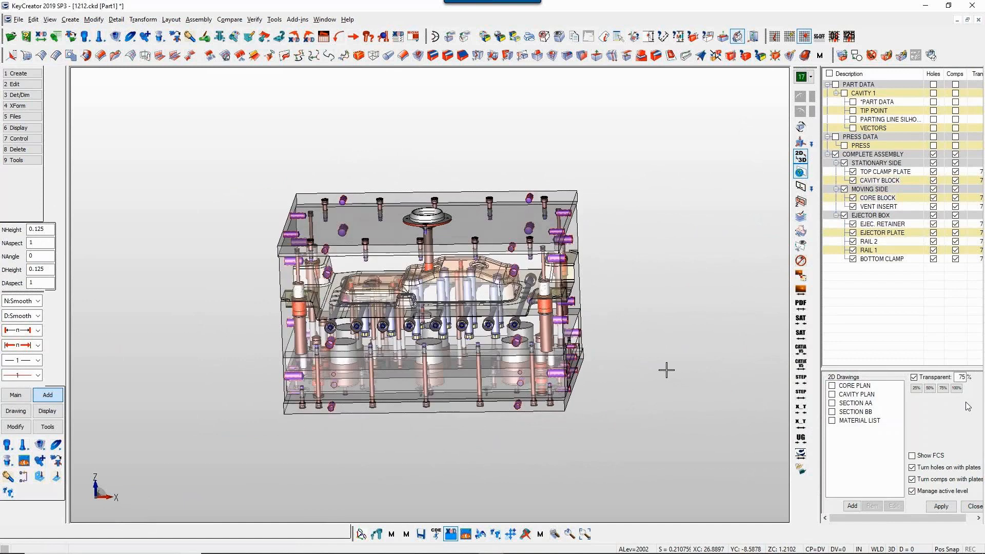
Display only the SECTION BB drawing and delete the stray horizontal part lines and the second-to-last core waterline toward the tall end.
{"action": "left_click", "coordinate": [832, 412]}
{"action": "scroll", "coordinate": [477, 331], "scroll_direction": "up", "scroll_amount": 3}
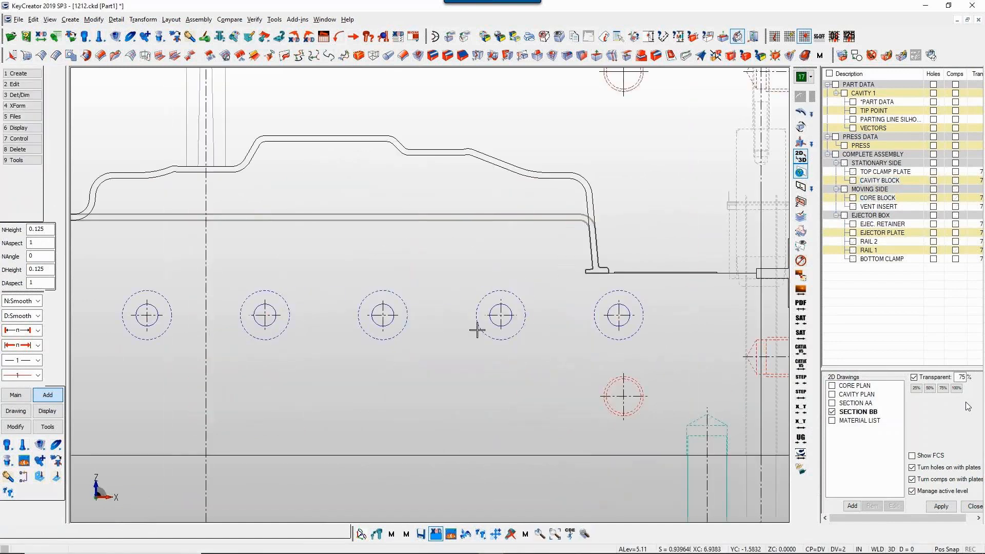
{"action": "key", "text": "Delete"}
{"action": "left_click", "coordinate": [548, 270]}
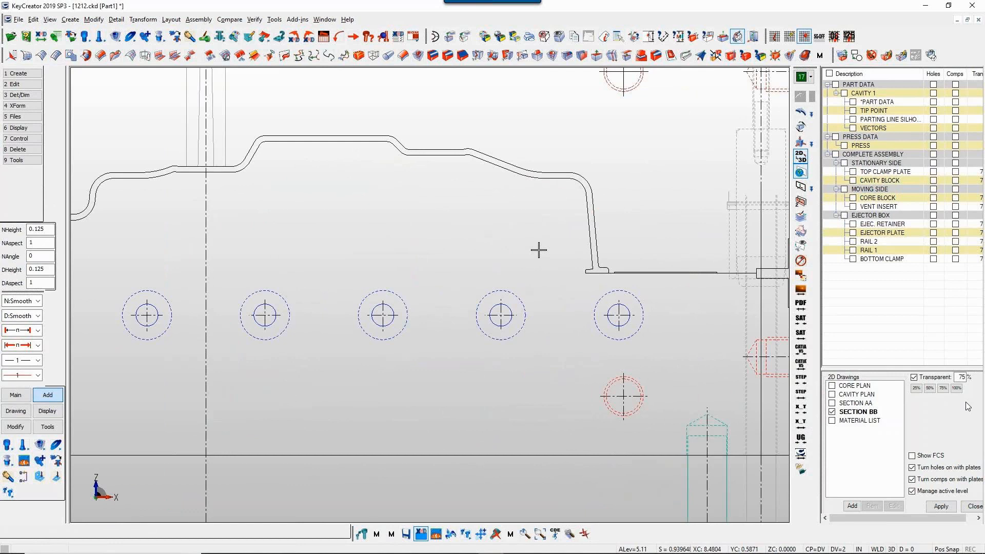
{"action": "key", "text": "Delete"}
{"action": "scroll", "coordinate": [429, 287], "scroll_direction": "down", "scroll_amount": 3}
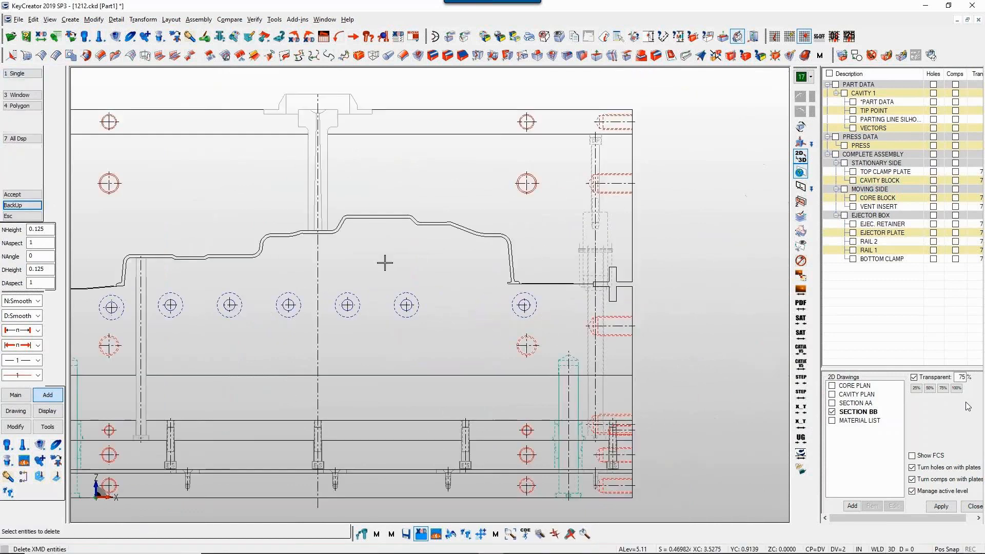
{"action": "key", "text": "alt+w"}
{"action": "left_click_drag", "start_coordinate": [348, 190], "coordinate": [531, 453]}
{"action": "key", "text": "Escape"}
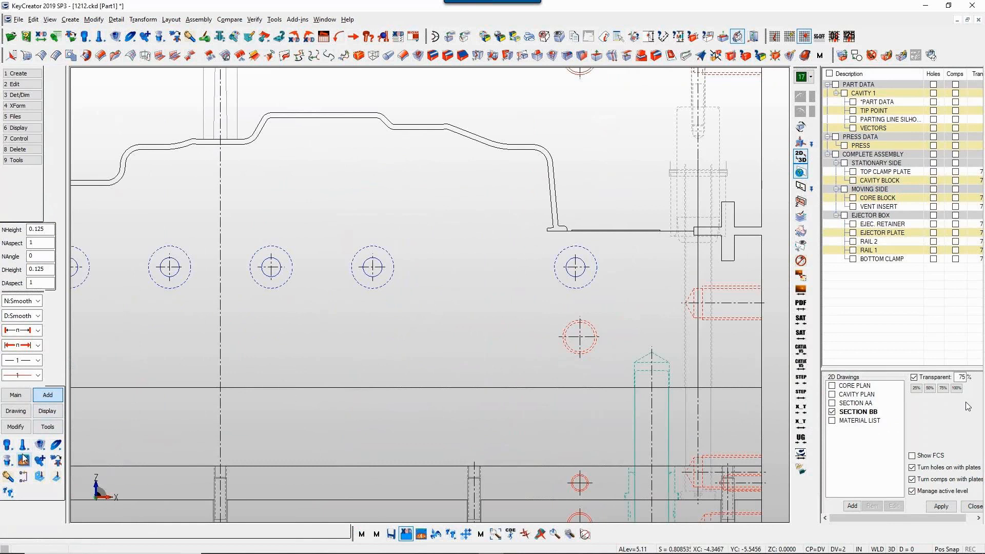
Add a horizontal dimension across the undercut at the foot of the part's end wall in Section BB.
{"action": "left_click", "coordinate": [9, 478]}
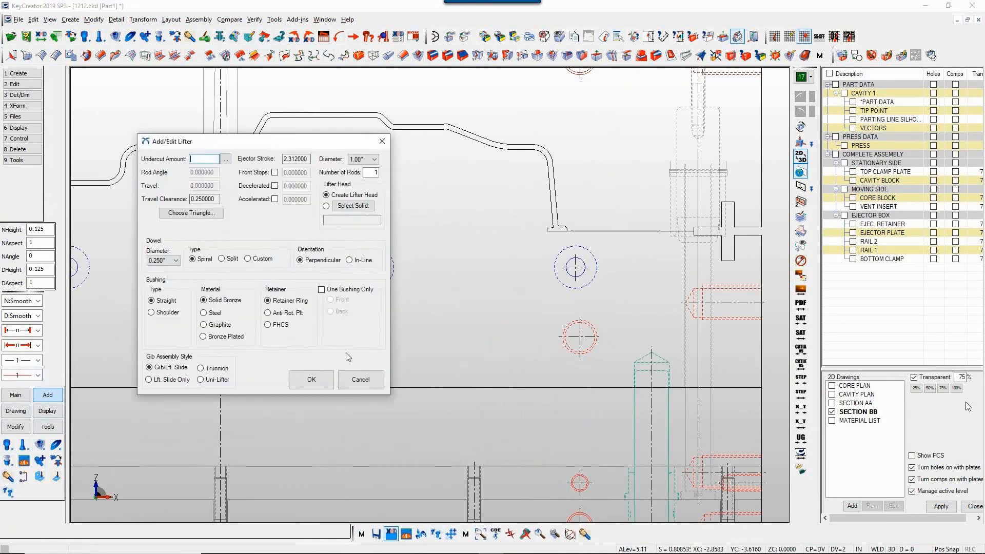
{"action": "left_click", "coordinate": [347, 380]}
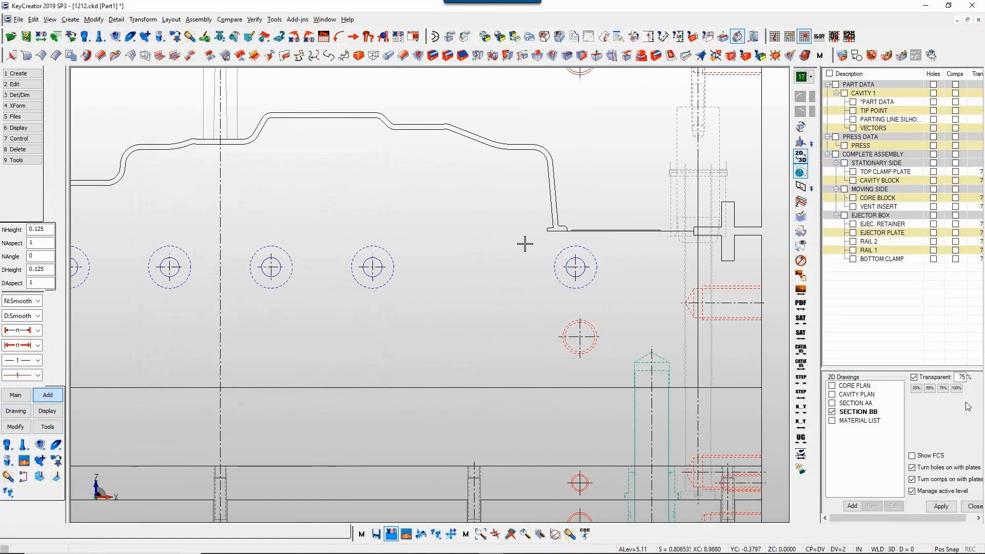
{"action": "key", "text": "h"}
{"action": "left_click", "coordinate": [547, 231]}
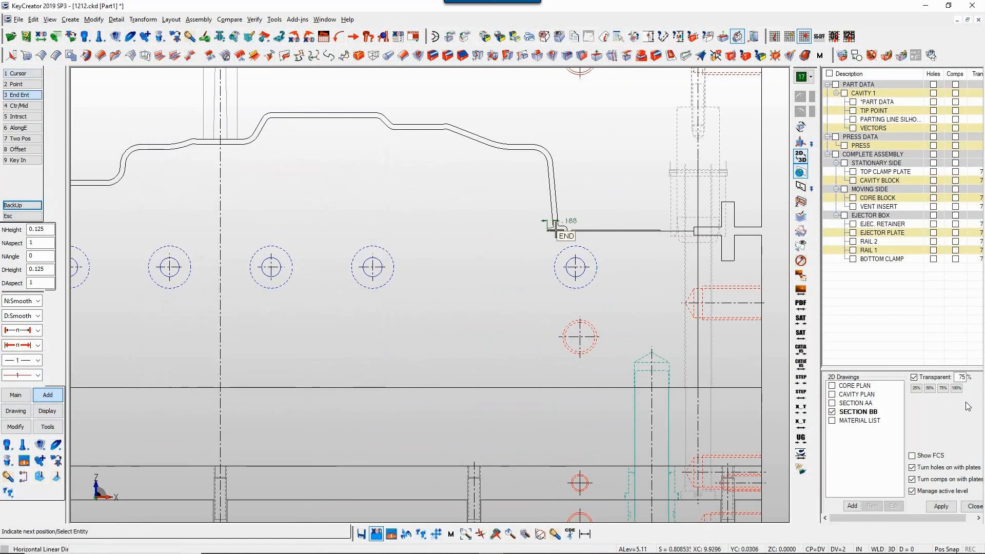
{"action": "left_click", "coordinate": [556, 226]}
{"action": "left_click", "coordinate": [587, 214]}
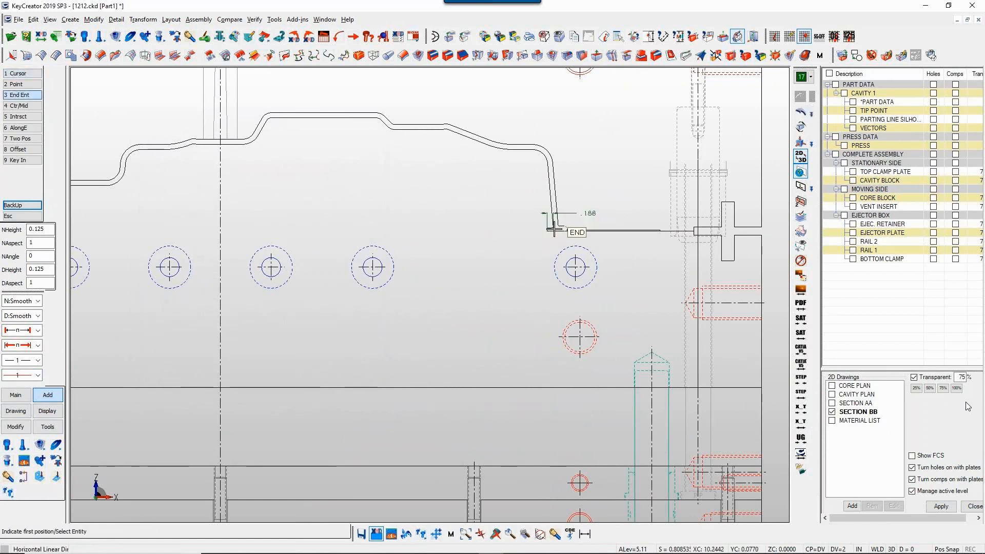
Start a new lifter and take its undercut amount of 0.1875 from the undercut dimension.
{"action": "left_click", "coordinate": [9, 477]}
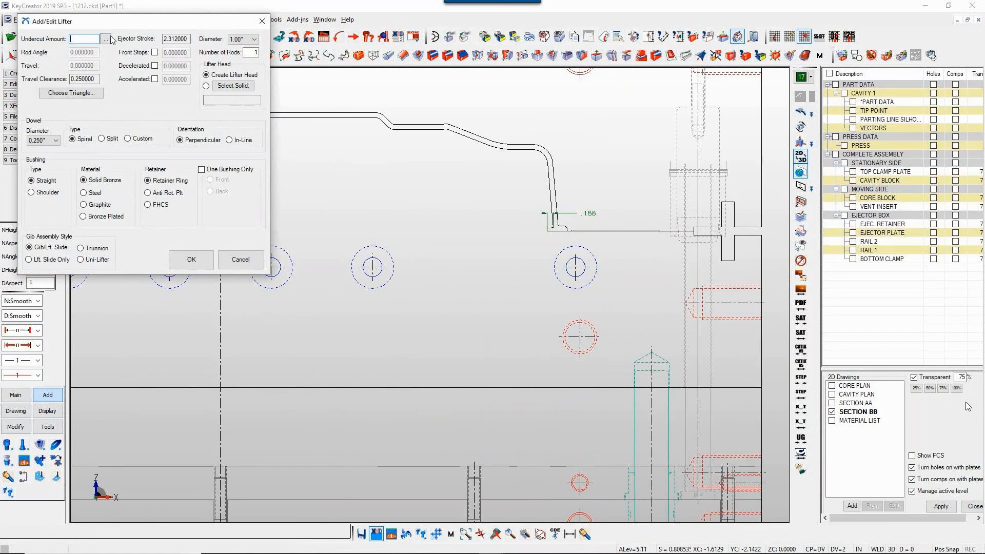
{"action": "left_click", "coordinate": [106, 40]}
{"action": "left_click", "coordinate": [580, 205]}
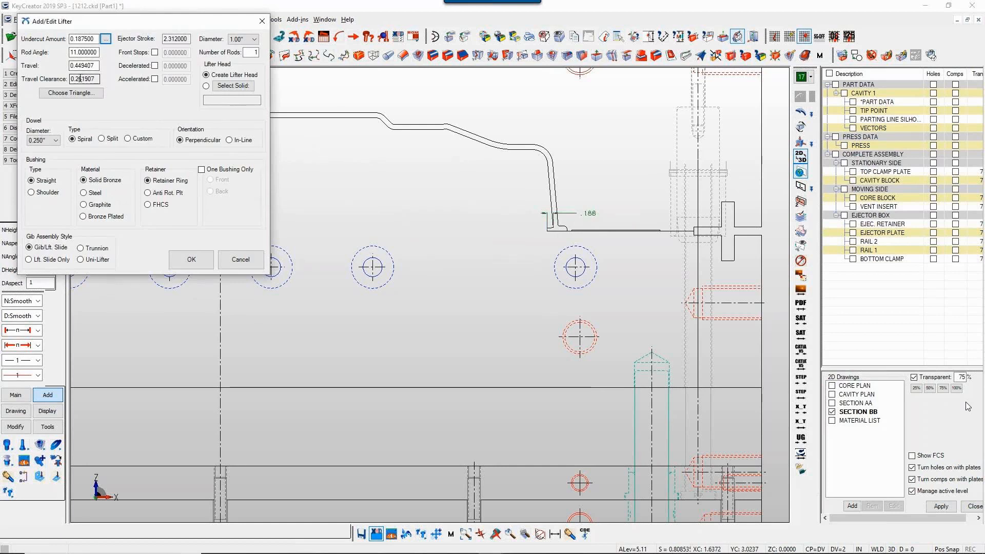
Try a lifter rod angle of 9 degrees and check the resulting travel and travel clearance.
{"action": "left_click_drag", "start_coordinate": [79, 78], "coordinate": [95, 78]}
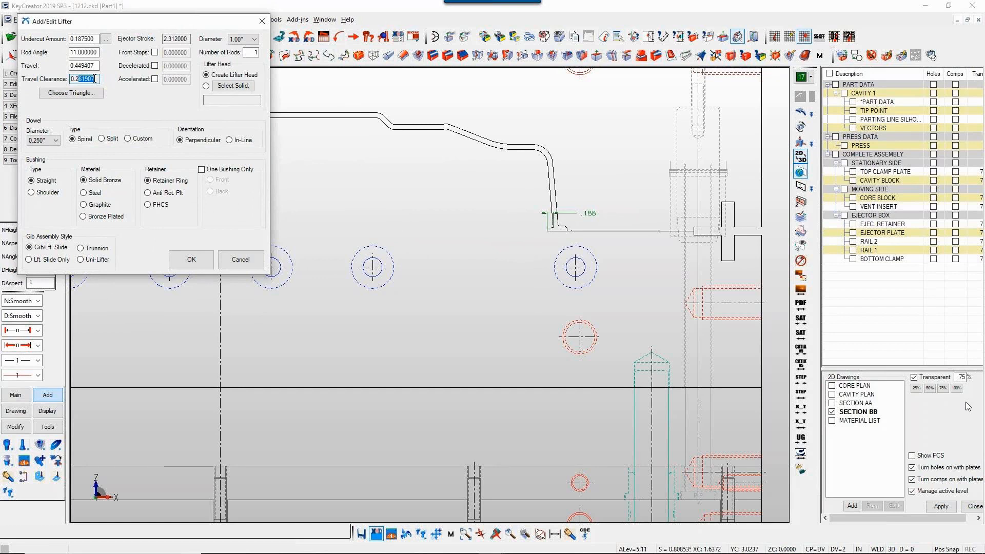
{"action": "left_click", "coordinate": [95, 79]}
{"action": "double_click", "coordinate": [82, 53]}
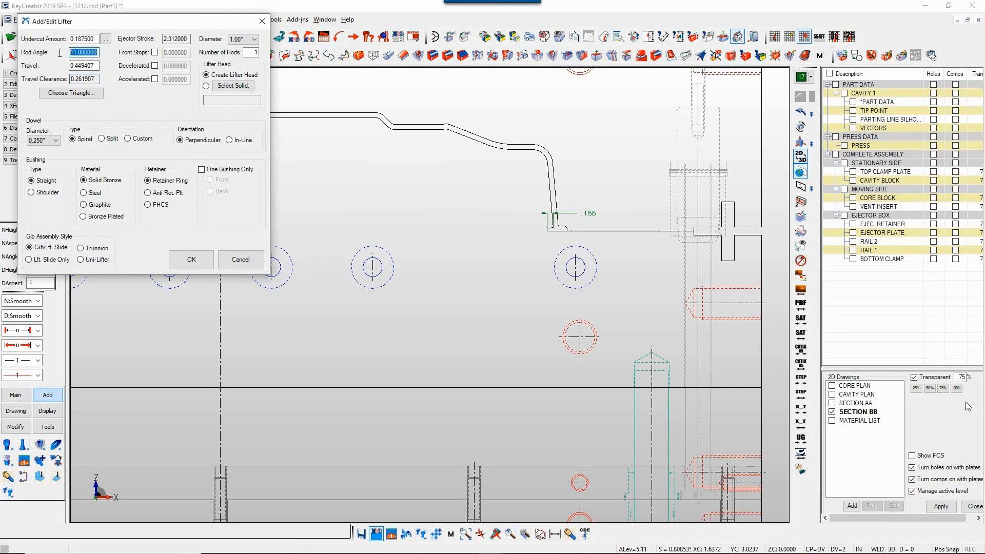
{"action": "type", "text": "9"}
{"action": "left_click", "coordinate": [96, 65]}
{"action": "left_click", "coordinate": [80, 78]}
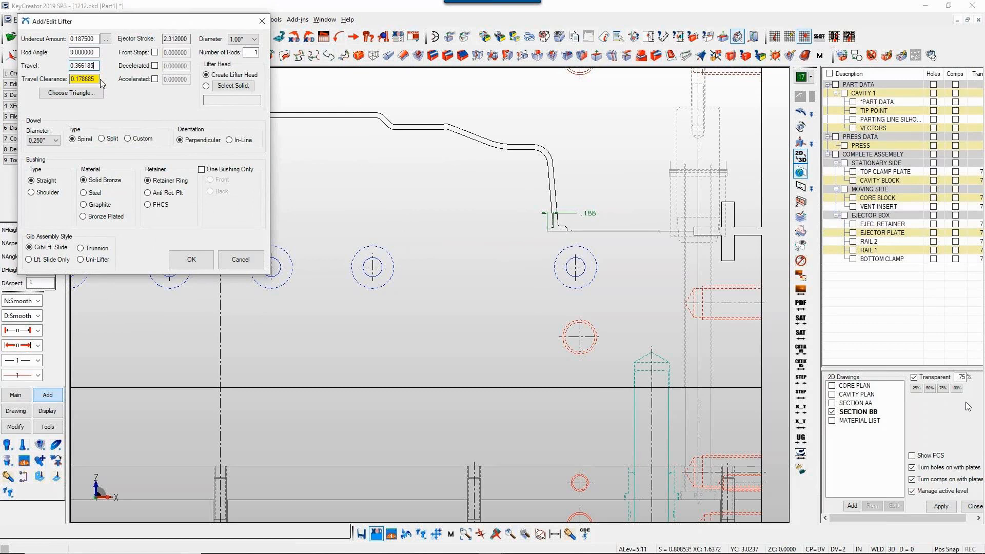
Try a lifter rod angle of 1 degree, and return the rod angle to 11 degrees.
{"action": "left_click", "coordinate": [90, 52]}
{"action": "left_click_drag", "start_coordinate": [91, 52], "coordinate": [70, 51]}
{"action": "type", "text": "1"}
{"action": "key", "text": "Tab"}
{"action": "left_click_drag", "start_coordinate": [96, 53], "coordinate": [39, 54]}
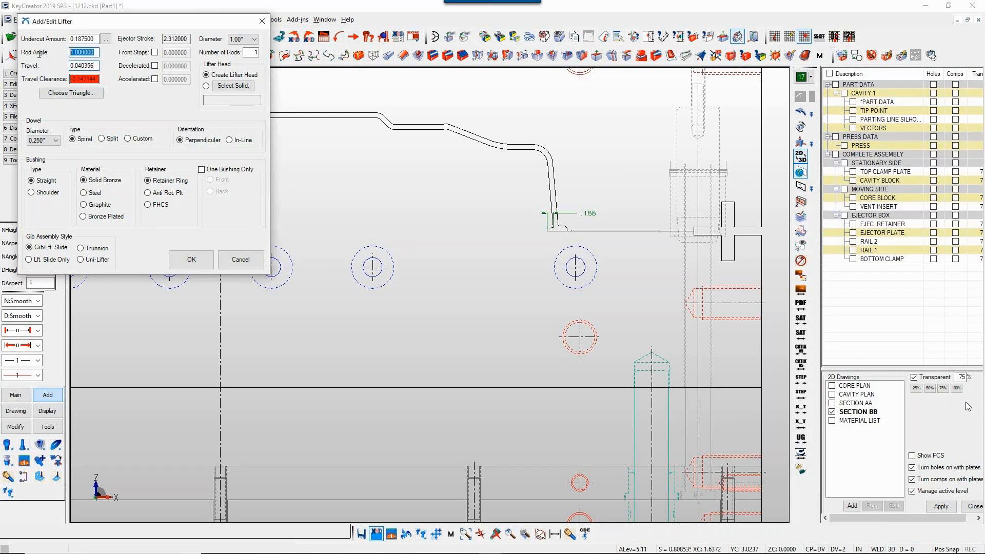
{"action": "type", "text": "11"}
{"action": "left_click", "coordinate": [78, 65]}
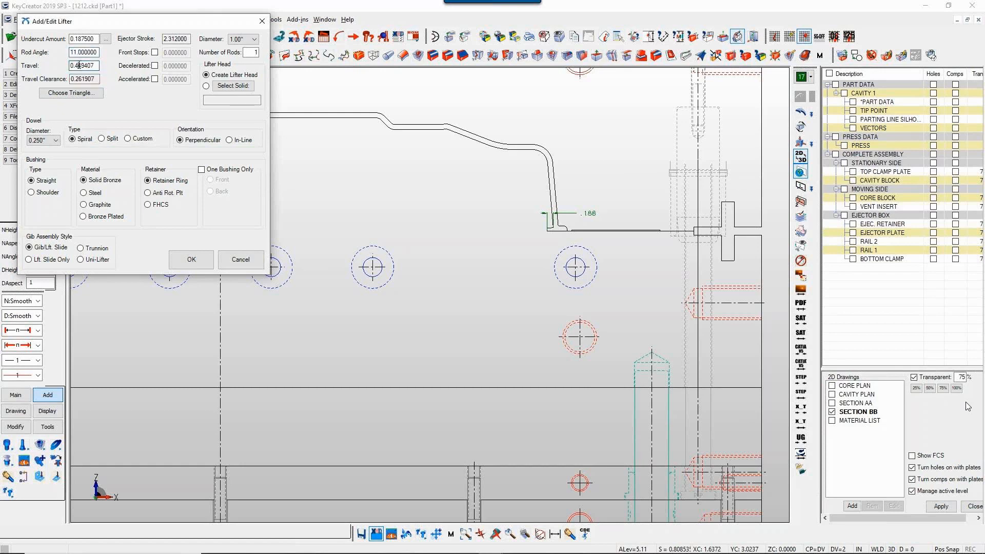
Accept the lifter settings, assign the lifter head to CORE BLOCK, and place the lifter below the part's undercut end wall.
{"action": "left_click", "coordinate": [191, 260]}
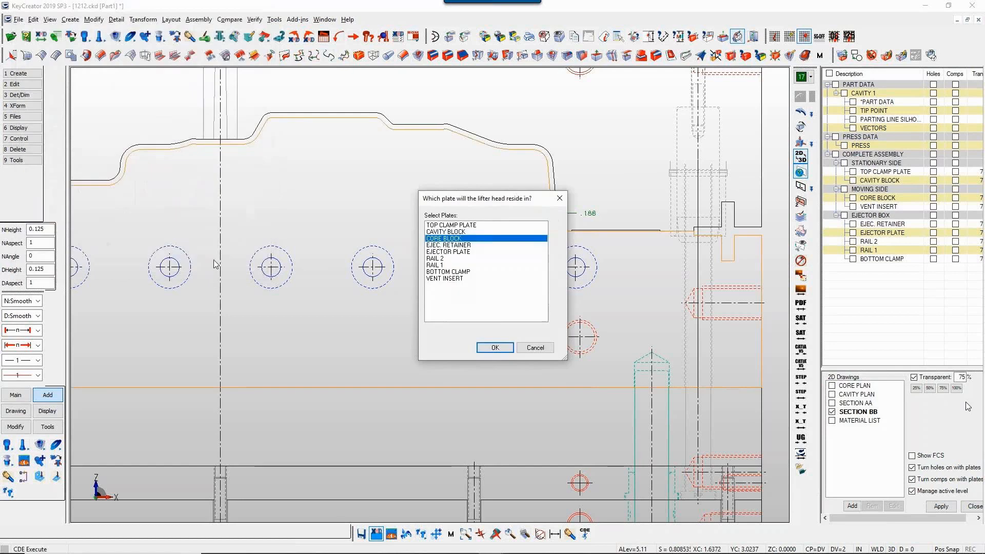
{"action": "left_click", "coordinate": [495, 347]}
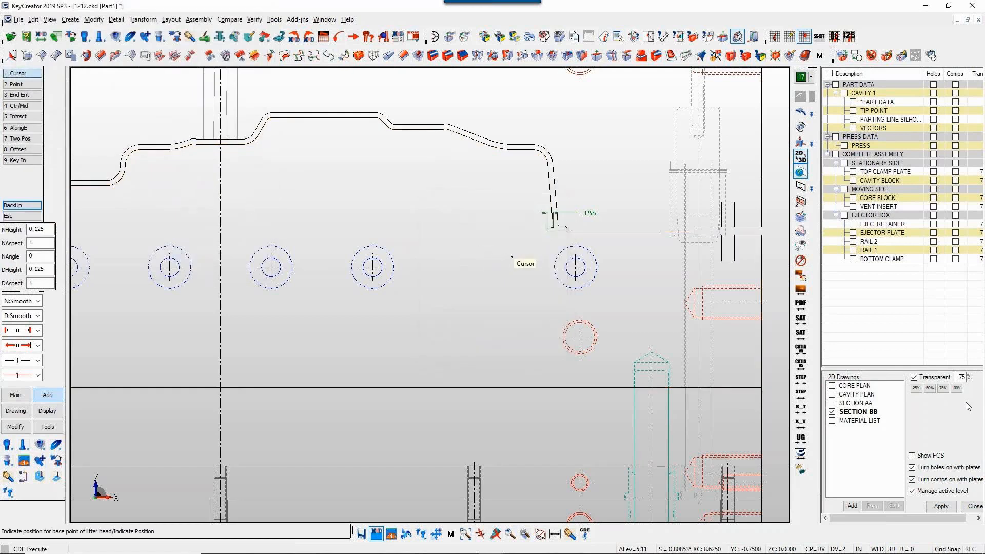
{"action": "left_click", "coordinate": [556, 430]}
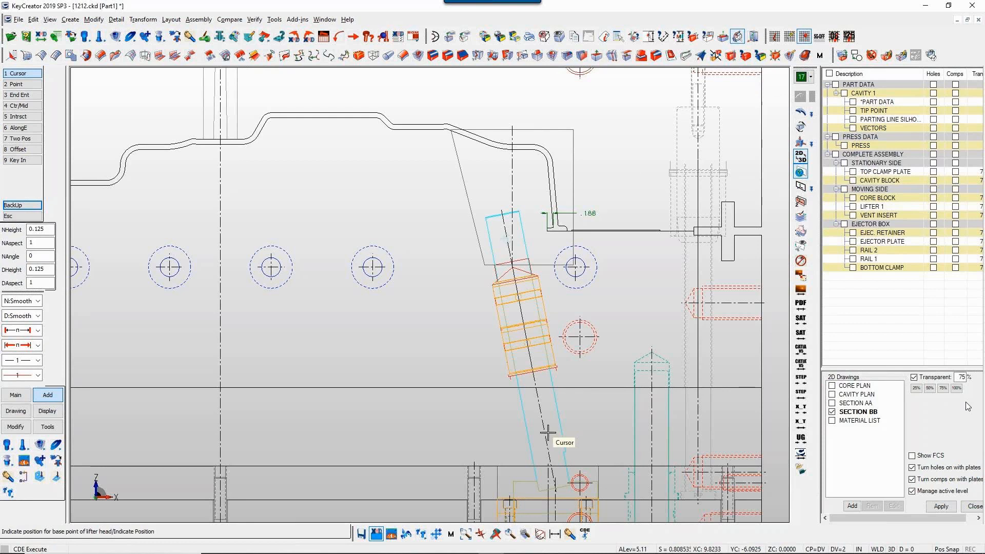
{"action": "scroll", "coordinate": [554, 431], "scroll_direction": "down", "scroll_amount": 2}
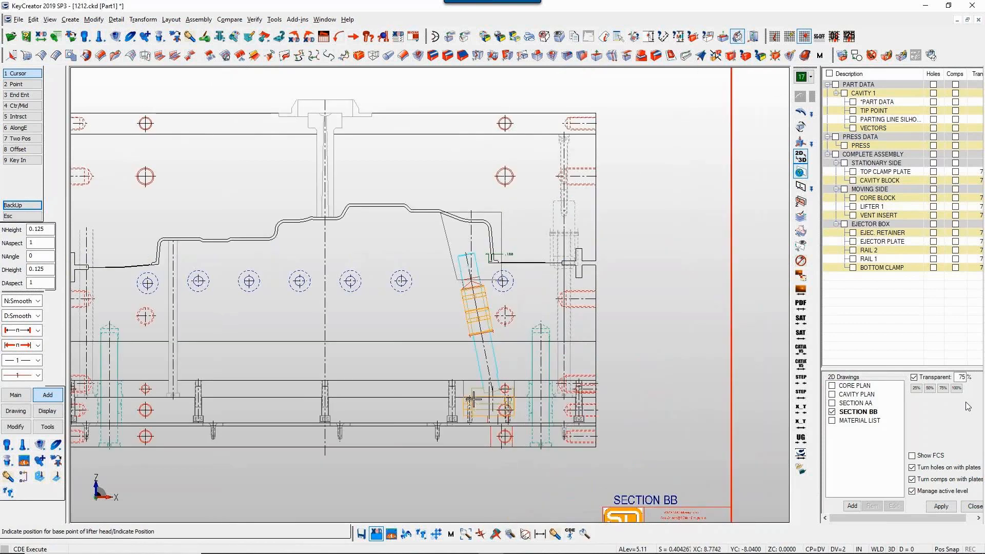
{"action": "left_click", "coordinate": [470, 401]}
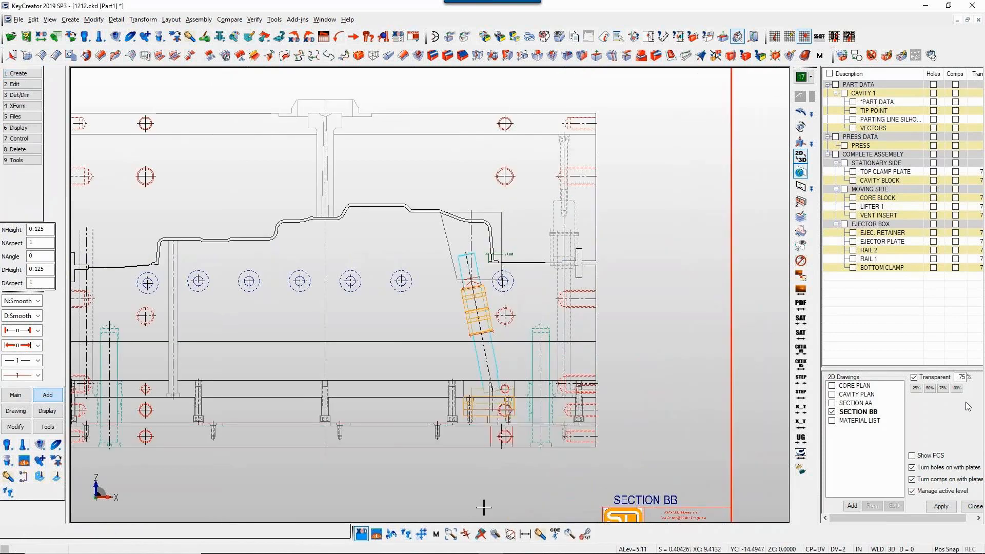
{"action": "key", "text": "c"}
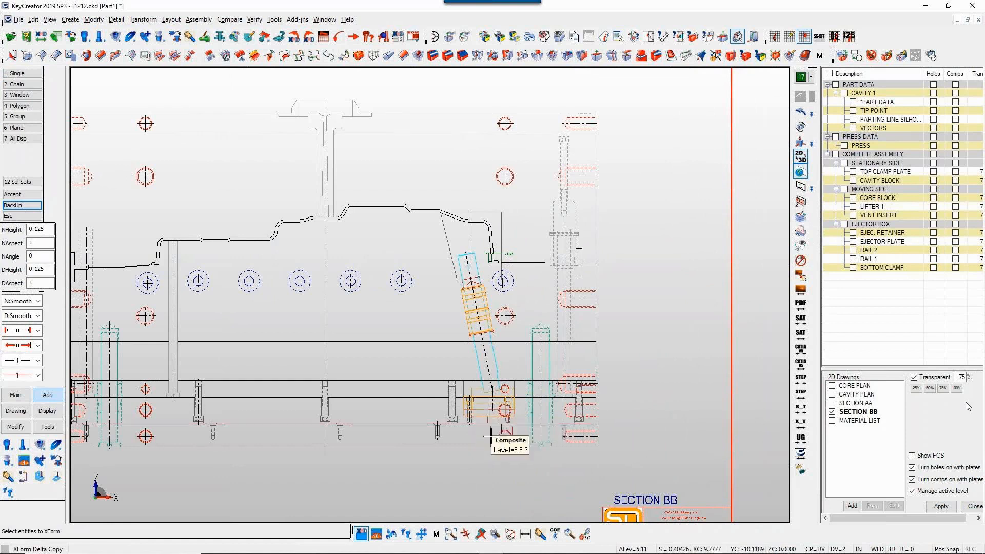
{"action": "key", "text": "Escape"}
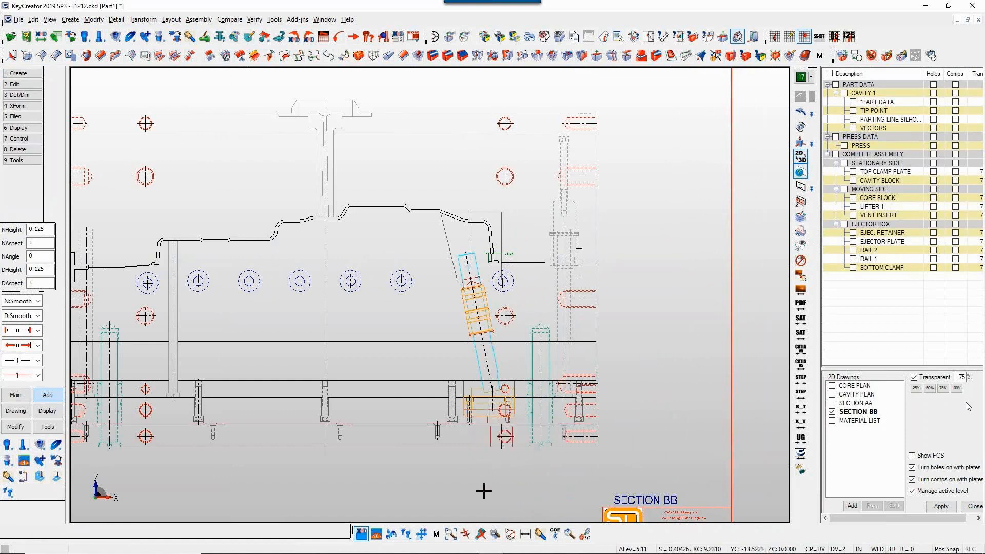
Display LIFTER 1 alone and within the complete assembly, set the front view, and save the file.
{"action": "double_click", "coordinate": [866, 206]}
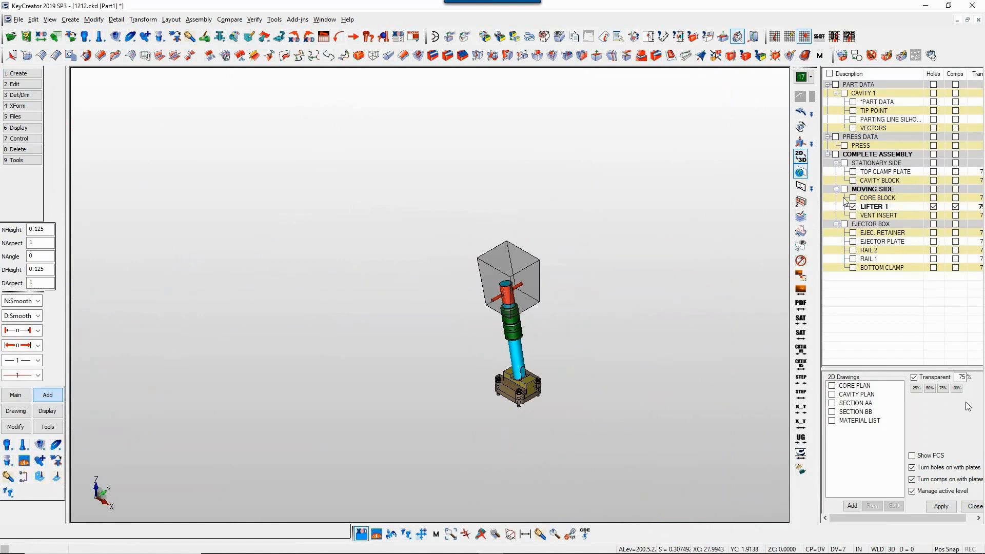
{"action": "left_click", "coordinate": [835, 153]}
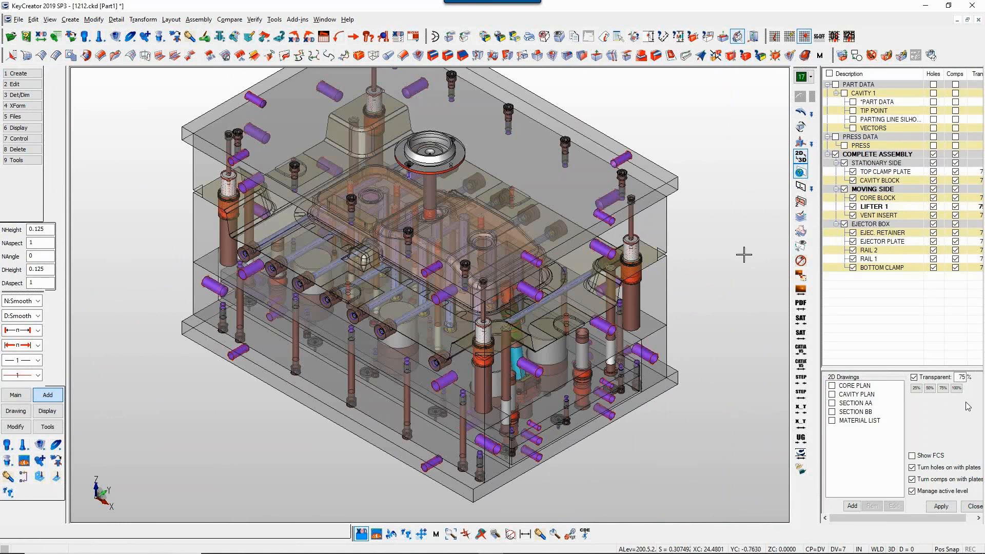
{"action": "key", "text": "alt+2"}
{"action": "key", "text": "ctrl+s"}
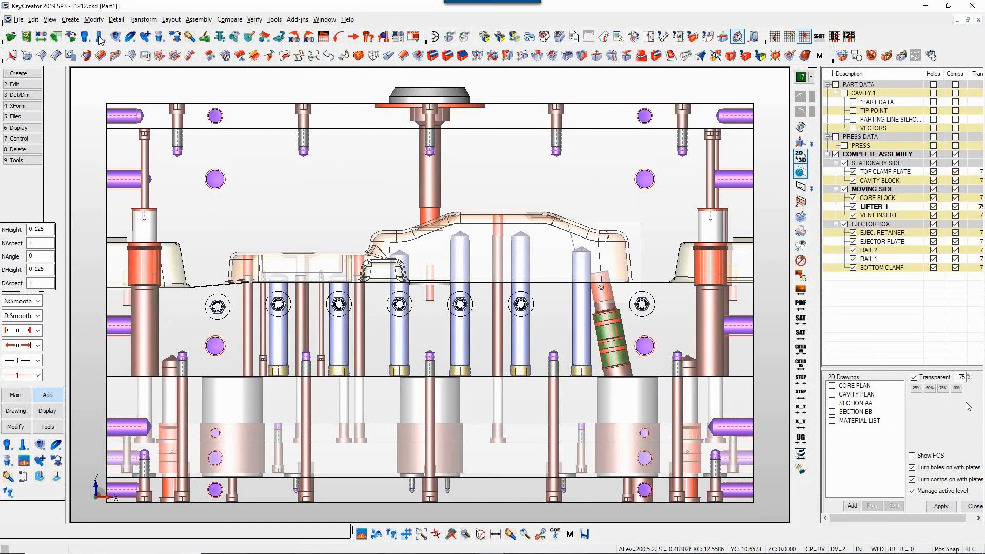
Open the P/L editor from the mold parameters.
{"action": "left_click", "coordinate": [250, 39]}
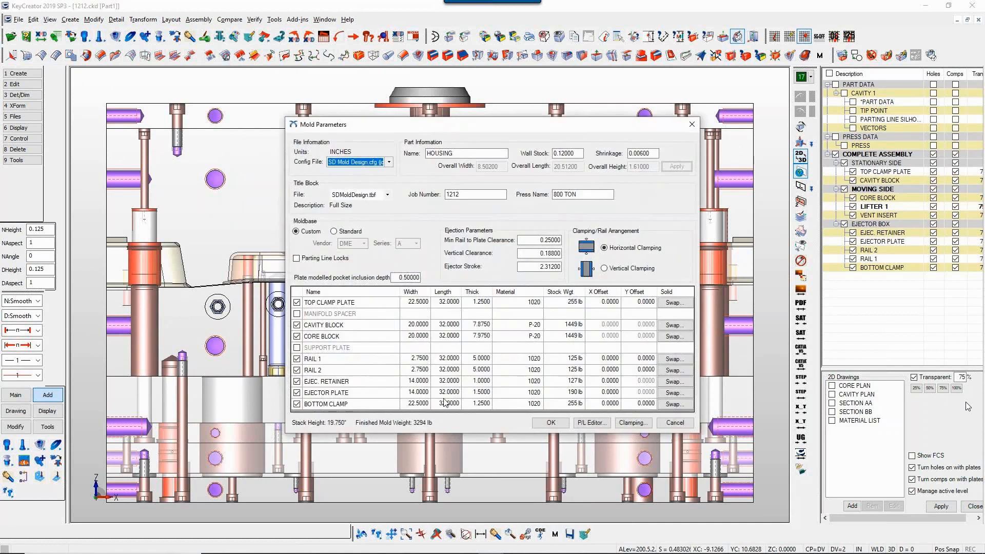
{"action": "left_click", "coordinate": [592, 423]}
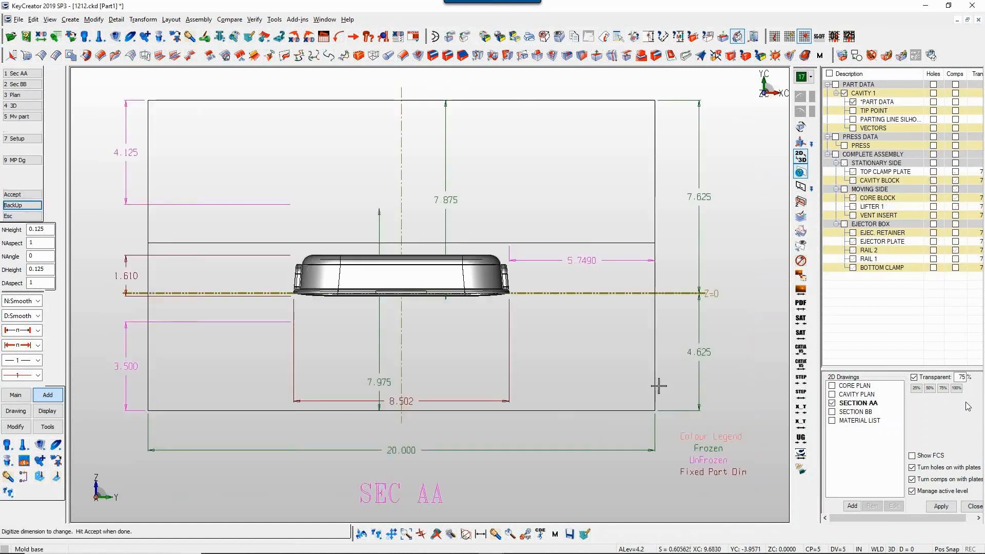
Try to increase the 4.625 core-side dimension below Z=0 in Section AA by 2.
{"action": "left_click", "coordinate": [699, 352]}
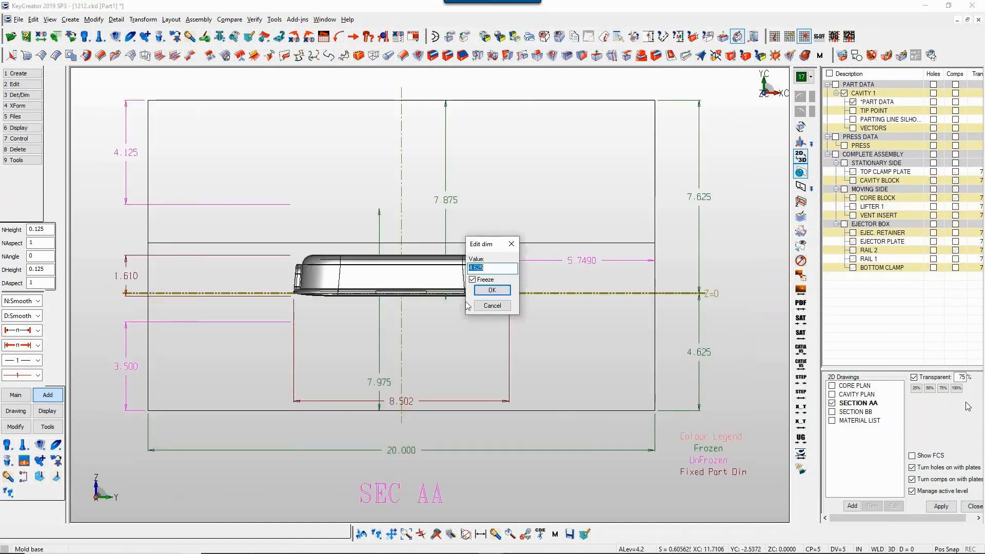
{"action": "left_click", "coordinate": [490, 268]}
{"action": "type", "text": "+2"}
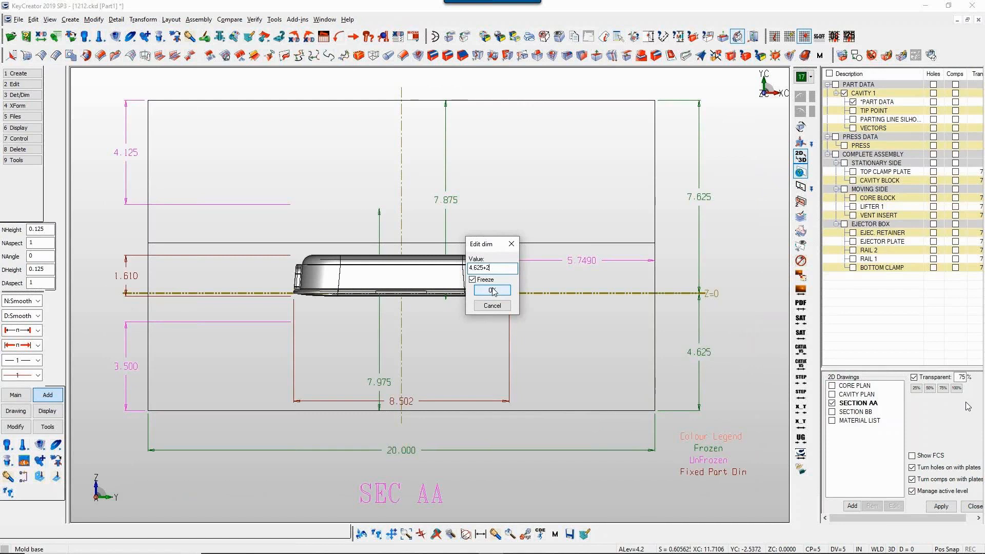
{"action": "left_click", "coordinate": [492, 291]}
{"action": "left_click", "coordinate": [481, 298]}
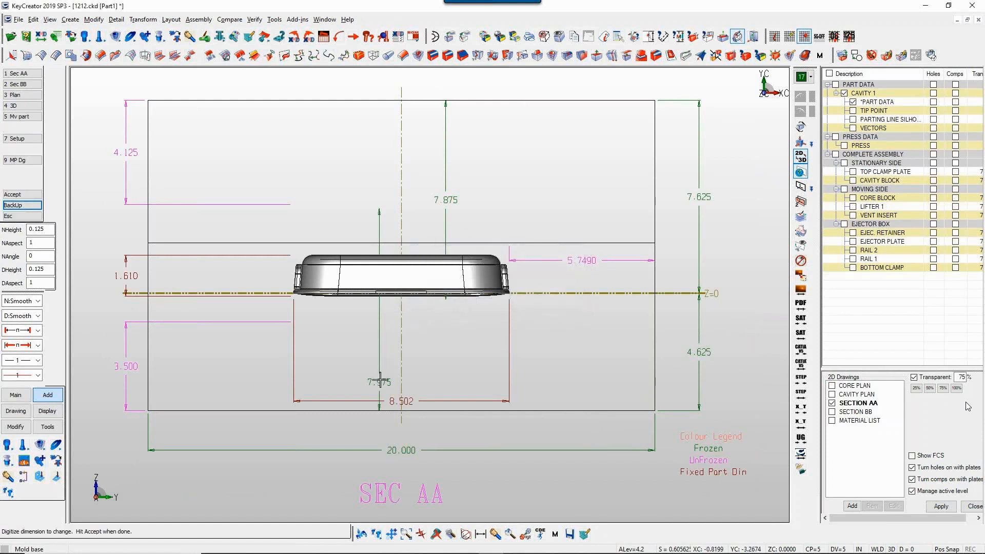
Unfreeze the 7.975 core block thickness dimension in Section AA.
{"action": "left_click", "coordinate": [381, 381]}
{"action": "left_click", "coordinate": [479, 281]}
{"action": "left_click", "coordinate": [483, 292]}
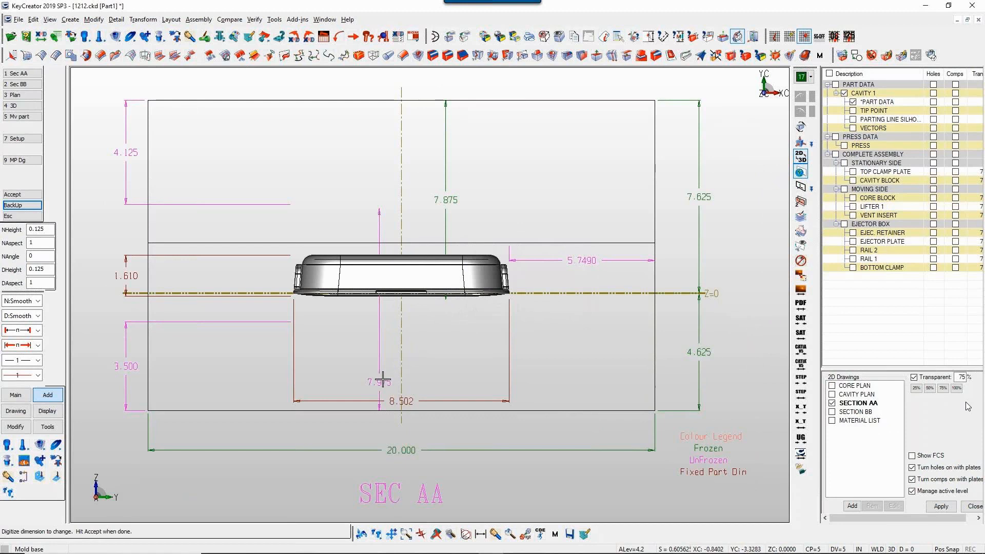
Add 2 to the frozen 4.625 dimension below Z=0 and accept the dimension change.
{"action": "left_click", "coordinate": [698, 352]}
{"action": "left_click", "coordinate": [493, 268]}
{"action": "type", "text": "+2"}
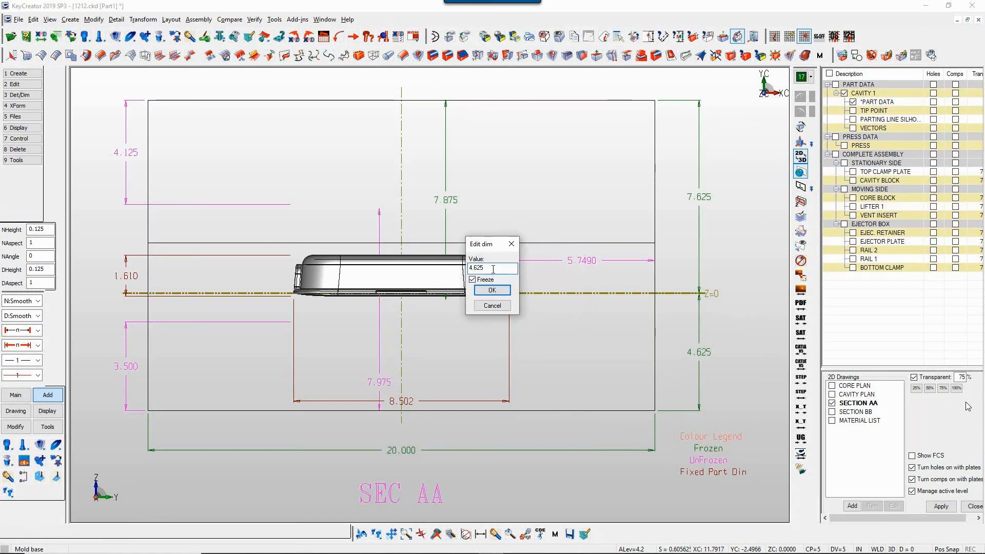
{"action": "left_click", "coordinate": [492, 290]}
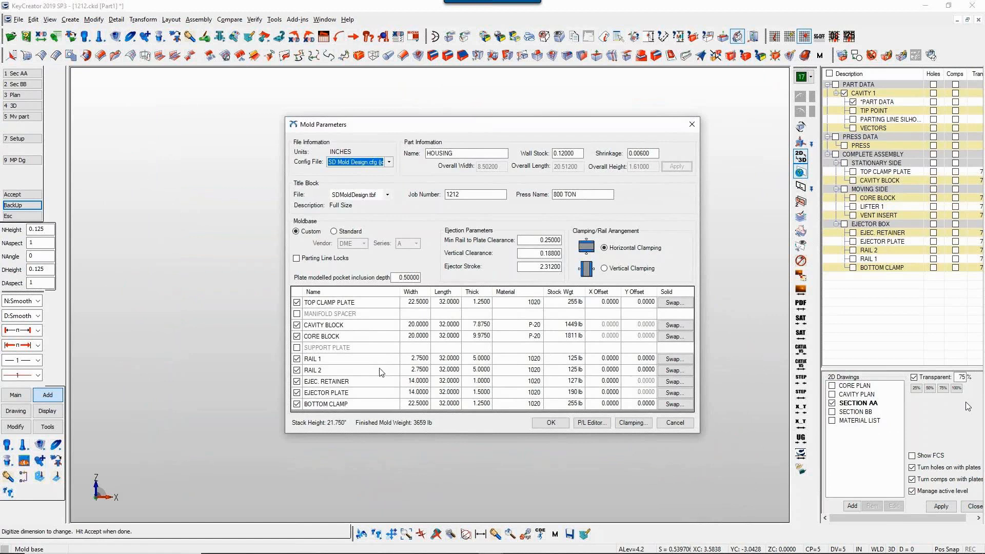
Include the manifold spacer plate, set the ejector stroke to 5, and apply the mold parameters.
{"action": "left_click", "coordinate": [297, 314]}
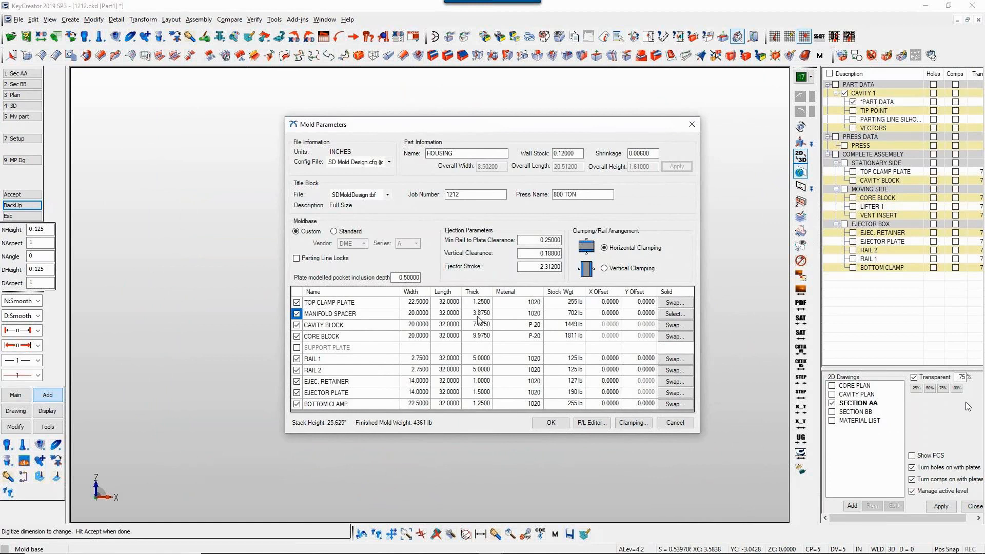
{"action": "double_click", "coordinate": [534, 267]}
{"action": "type", "text": "5"}
{"action": "left_click", "coordinate": [538, 254]}
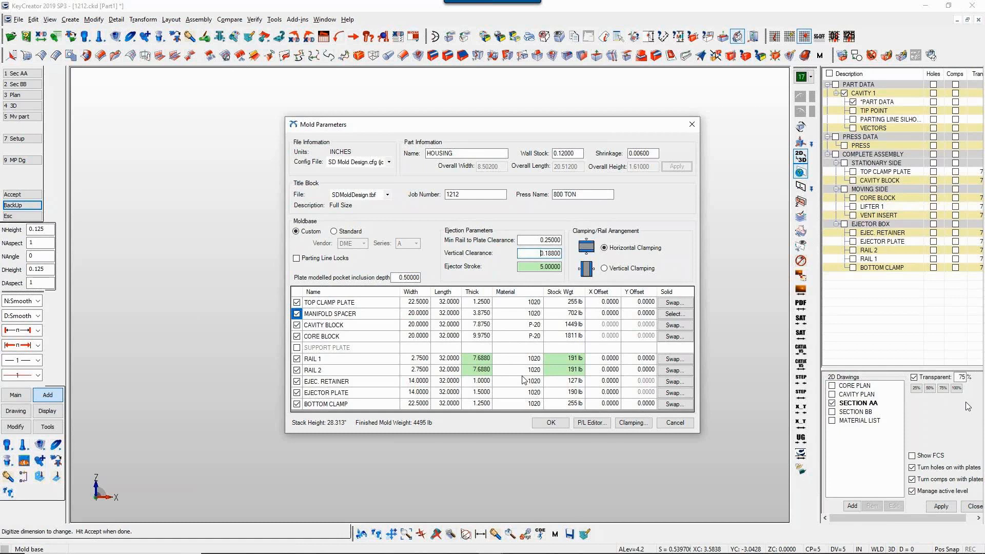
{"action": "left_click", "coordinate": [553, 423]}
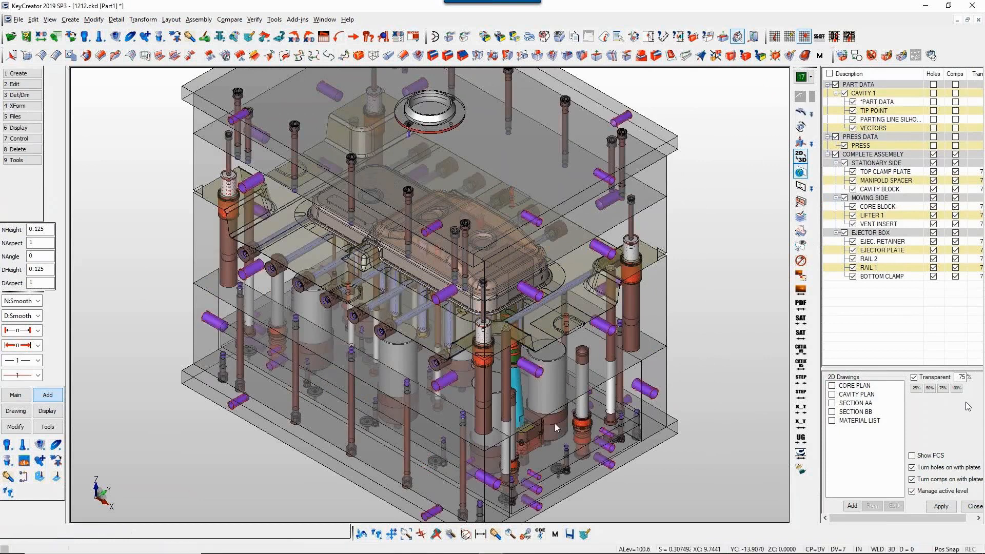
{"action": "key", "text": "Page_Down"}
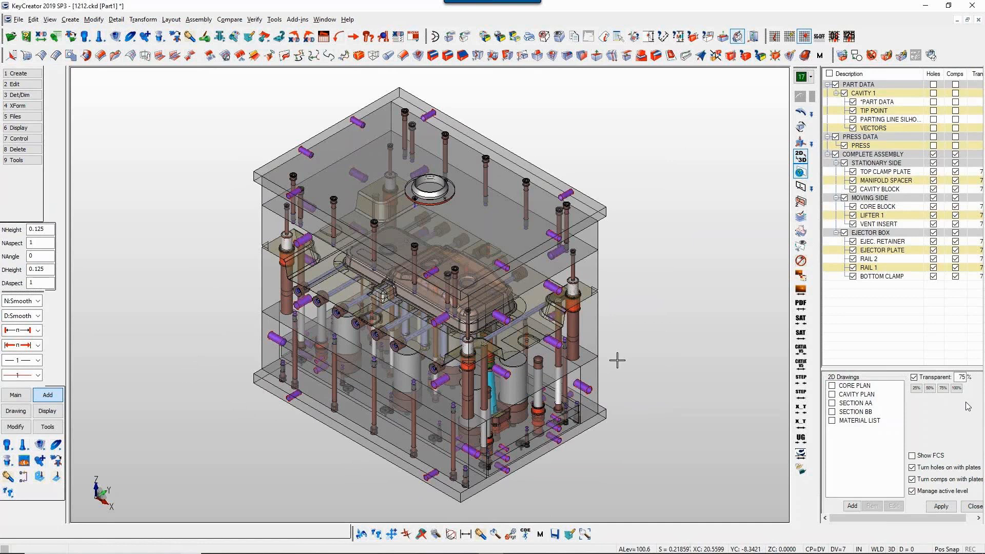
{"action": "key", "text": "2"}
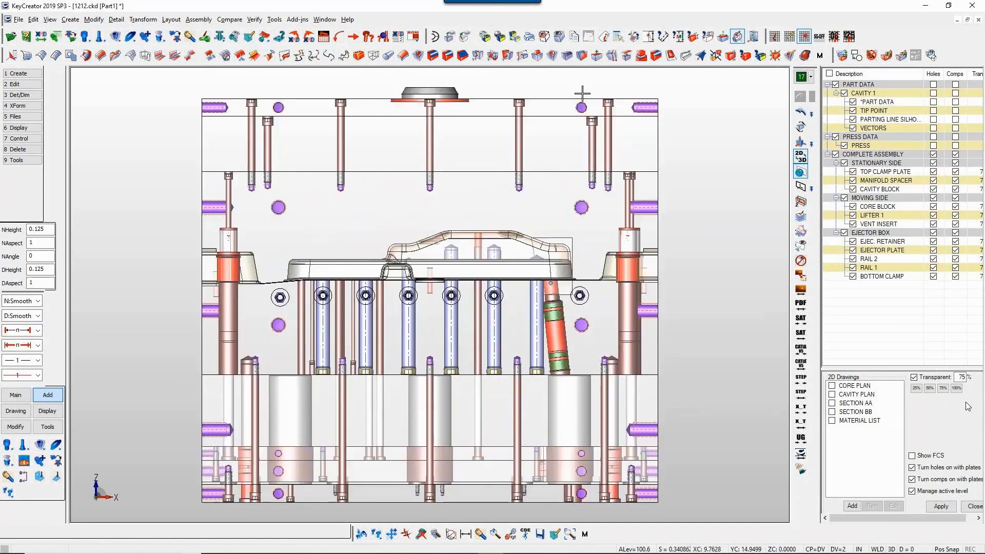
{"action": "key", "text": "Delete"}
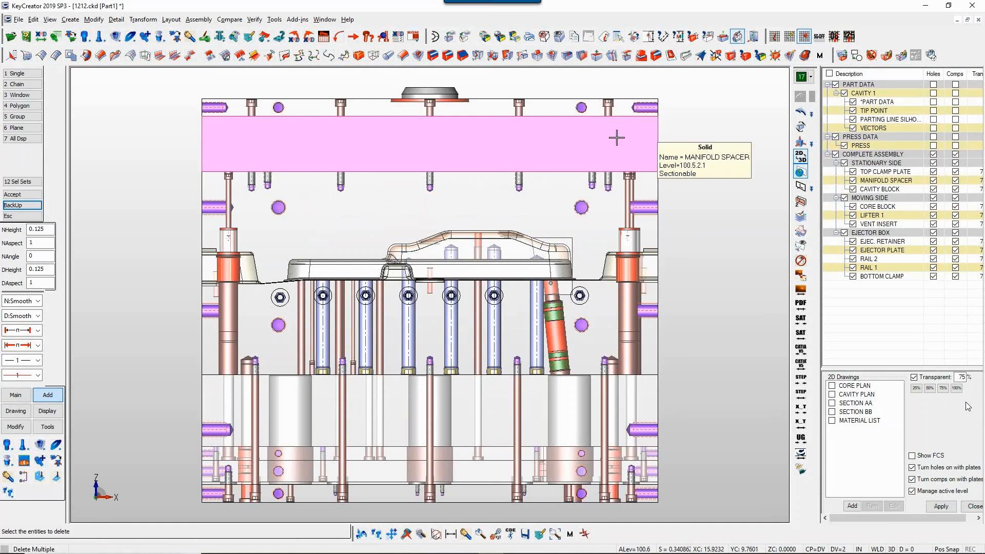
{"action": "left_click", "coordinate": [286, 153]}
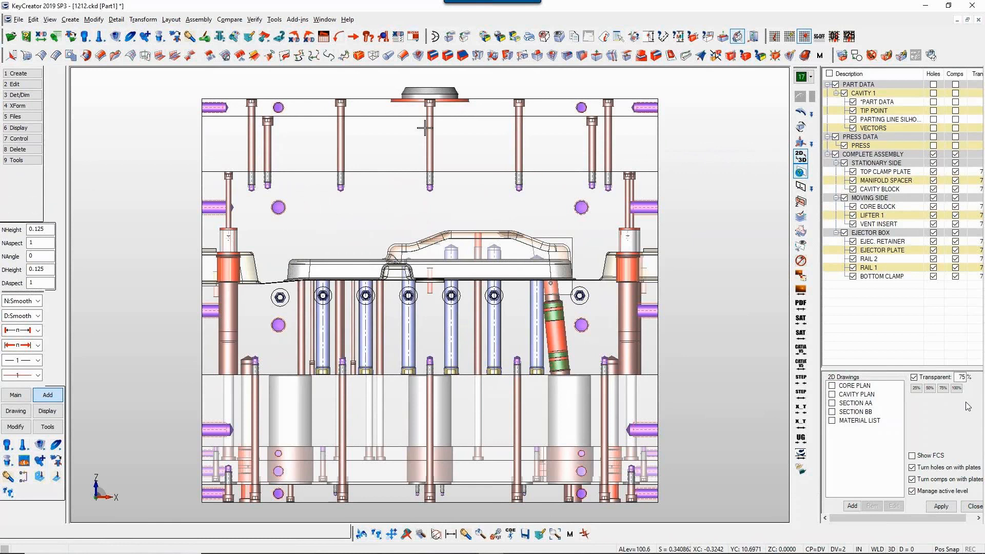
Hide the part data in the mold assembly and save the file.
{"action": "left_click", "coordinate": [836, 84]}
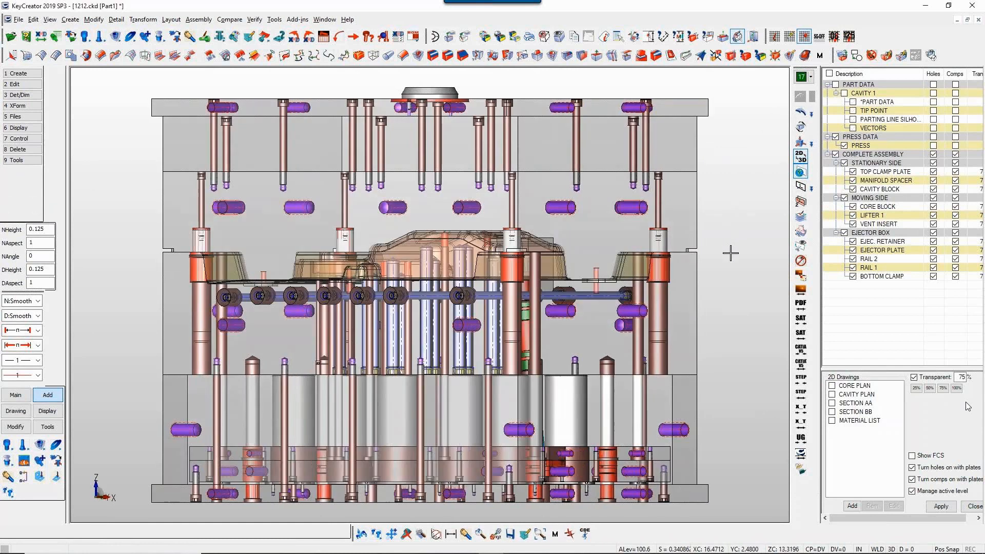
{"action": "middle_click_drag", "start_coordinate": [731, 253], "coordinate": [715, 269]}
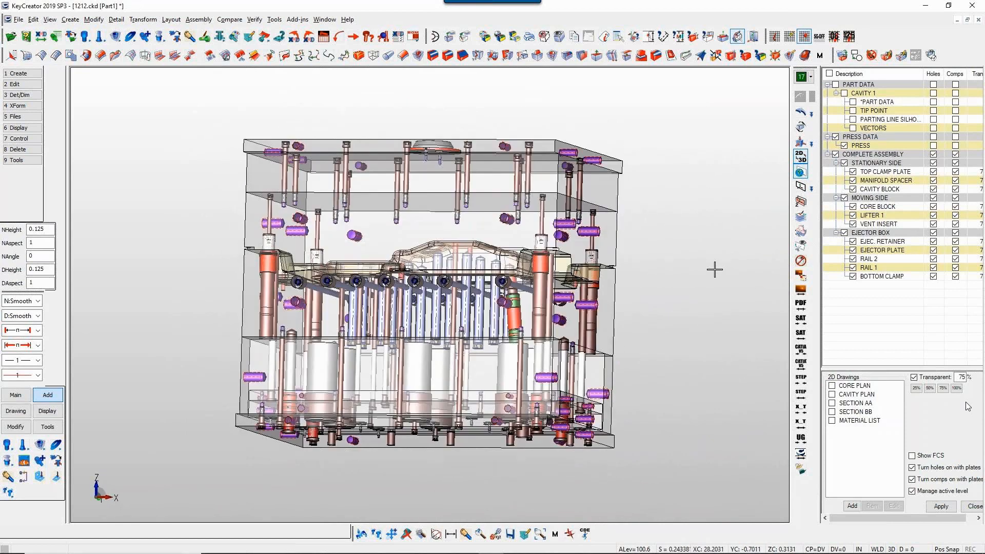
{"action": "key", "text": "ctrl+s"}
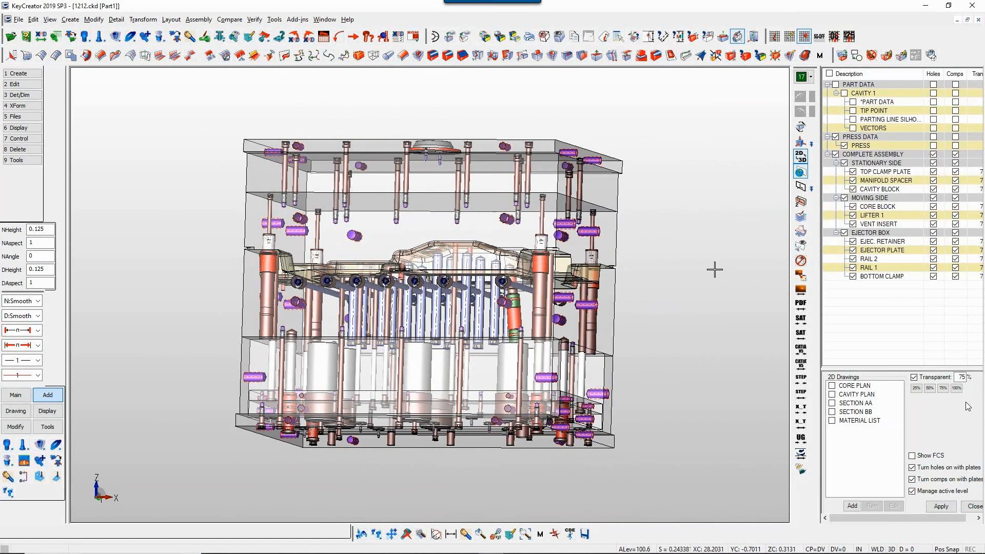
Hide the ejector box and moving side of the mold, keeping the stationary side displayed in isometric view.
{"action": "left_click", "coordinate": [844, 233]}
{"action": "left_click", "coordinate": [844, 198]}
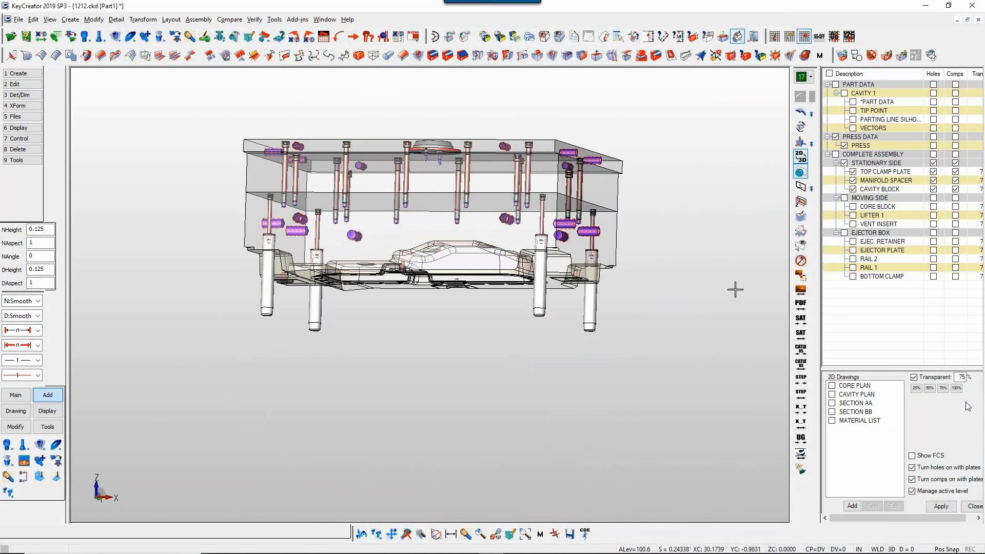
{"action": "key", "text": "alt+7"}
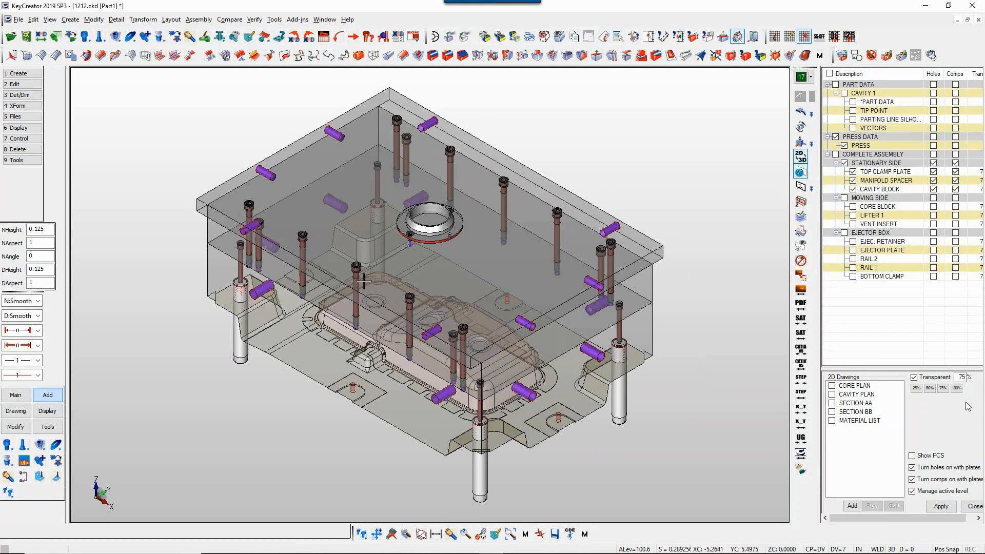
{"action": "key", "text": "alt+w"}
{"action": "left_click_drag", "start_coordinate": [351, 262], "coordinate": [504, 381]}
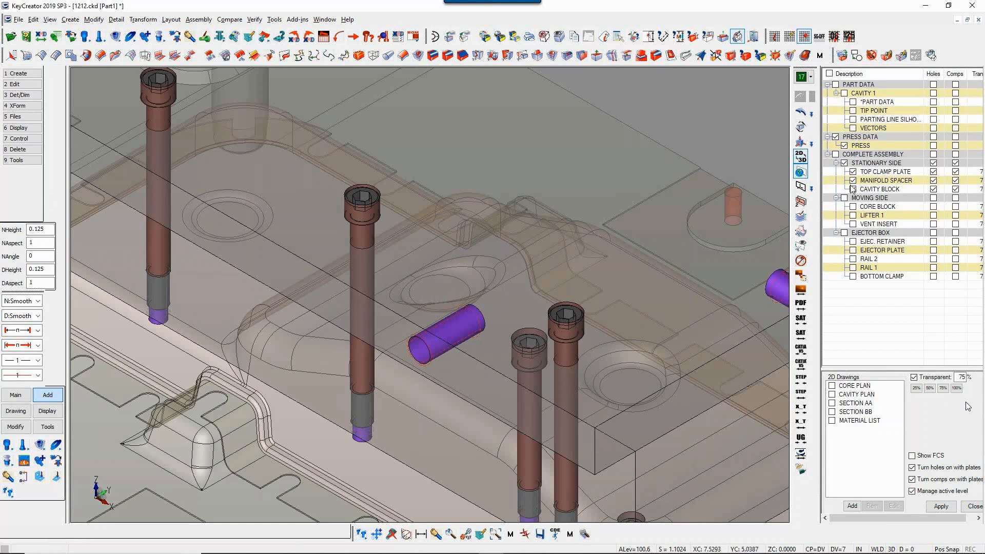
Hide the stationary side and press data, and display only the cavity block and core block.
{"action": "left_click", "coordinate": [844, 162]}
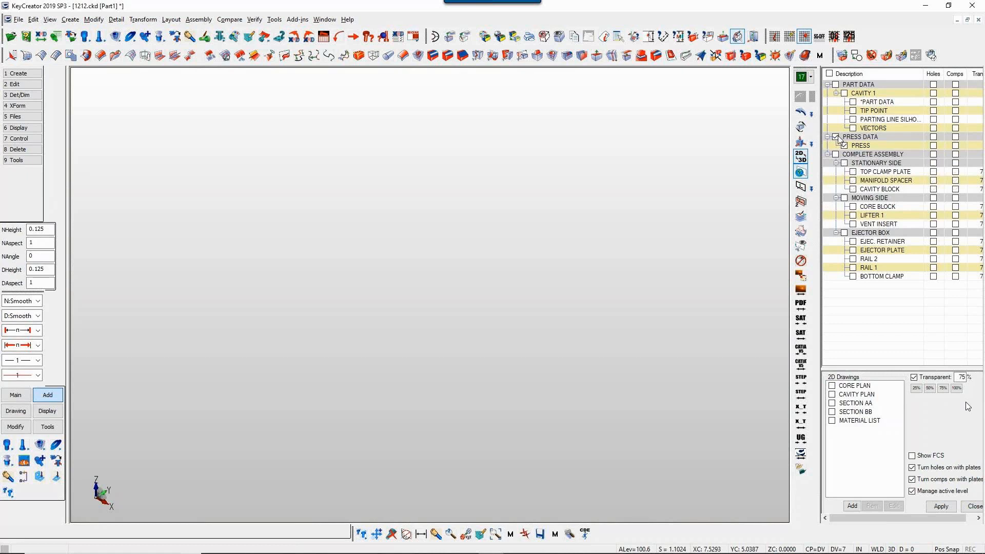
{"action": "left_click", "coordinate": [835, 136]}
{"action": "left_click", "coordinate": [854, 189]}
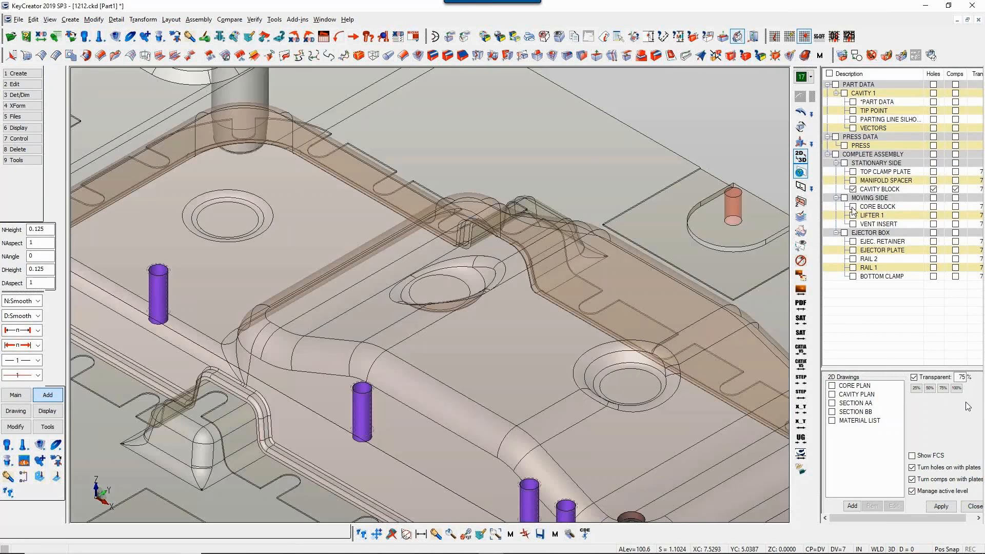
{"action": "left_click", "coordinate": [853, 207]}
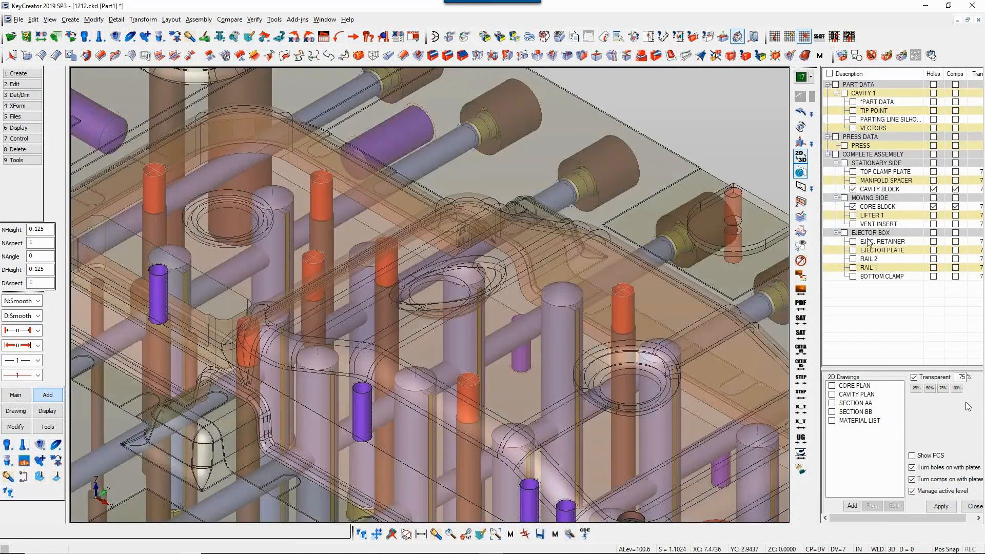
Remove the middle round recess features from the cavity block and core block using a selection window in plan view.
{"action": "key", "text": "alt+w"}
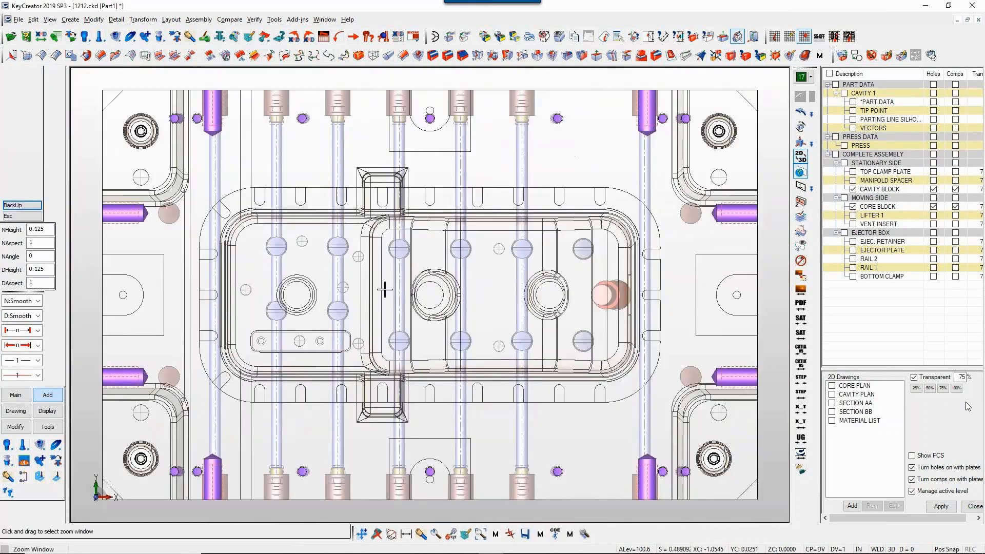
{"action": "left_click", "coordinate": [206, 240]}
{"action": "left_click", "coordinate": [434, 386]}
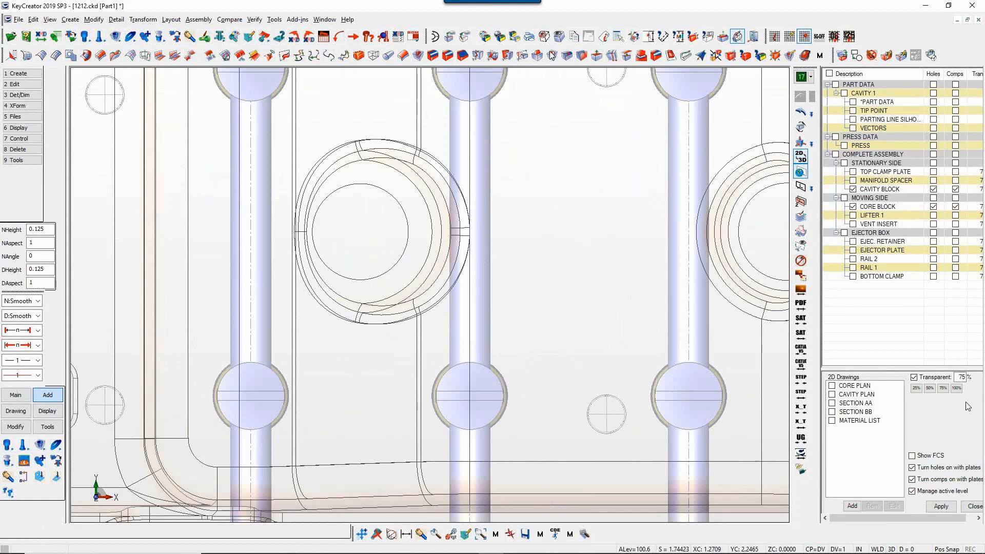
{"action": "left_click", "coordinate": [566, 55]}
{"action": "key", "text": "3"}
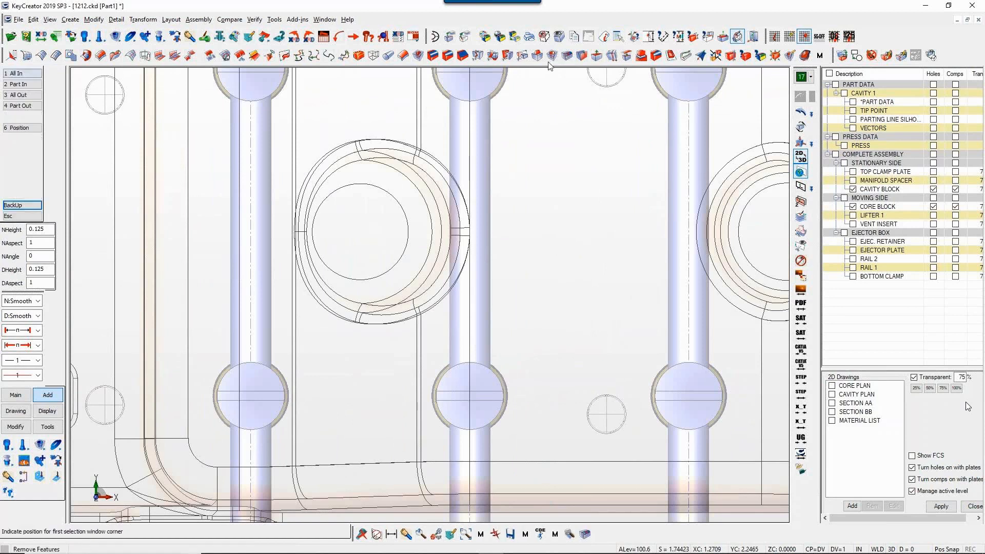
{"action": "left_click", "coordinate": [280, 132]}
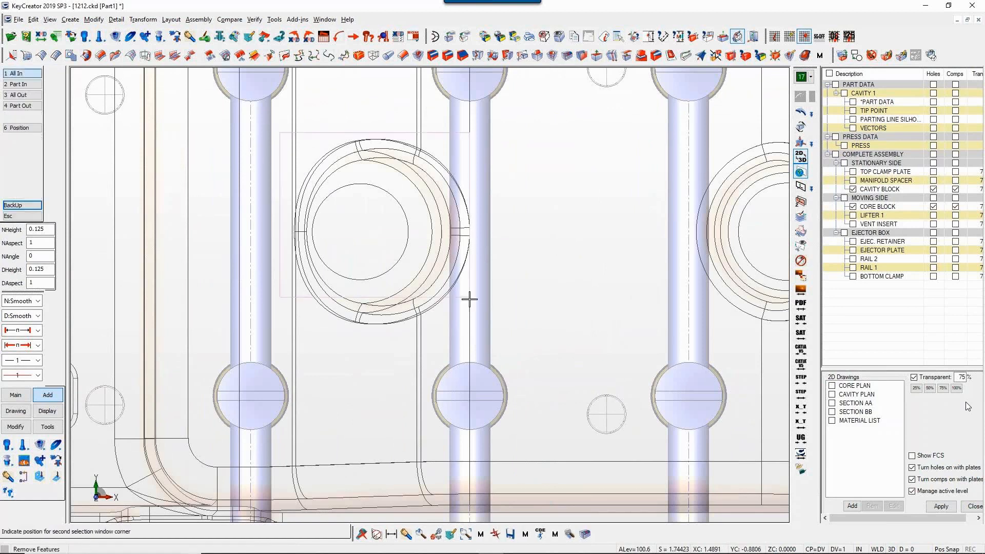
{"action": "left_click", "coordinate": [483, 337]}
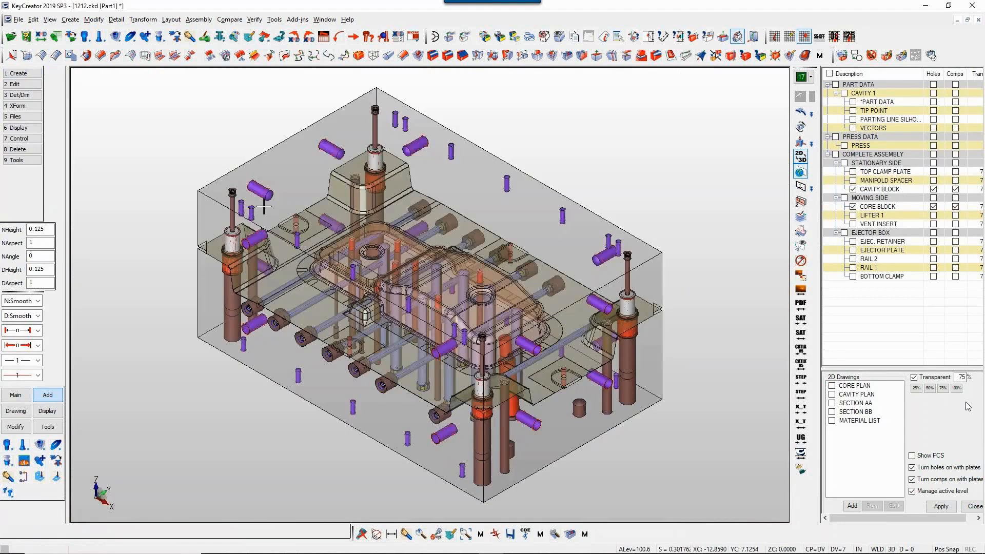
Hide the core block so only the cavity block is displayed.
{"action": "key", "text": "alt+w"}
{"action": "left_click", "coordinate": [301, 190]}
{"action": "left_click", "coordinate": [542, 371]}
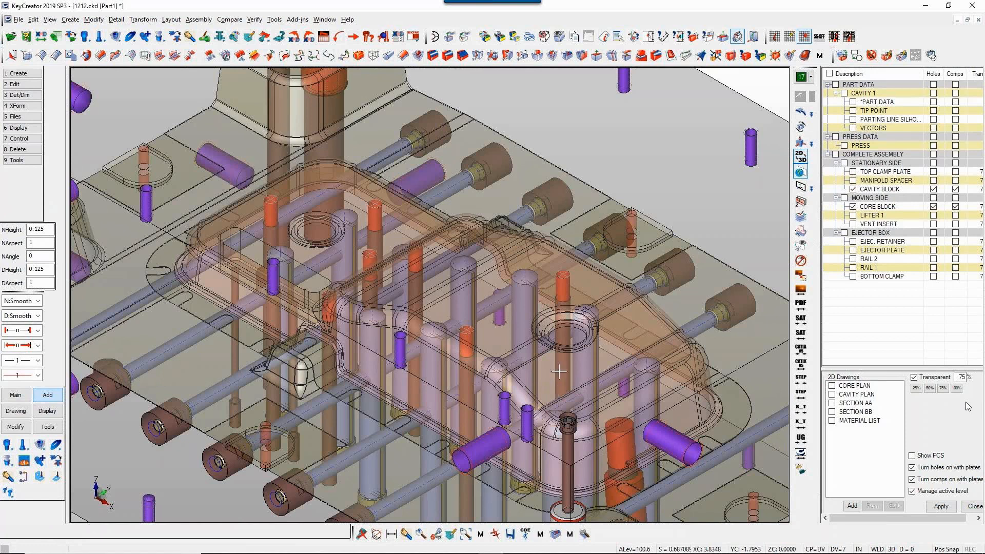
{"action": "left_click", "coordinate": [852, 207]}
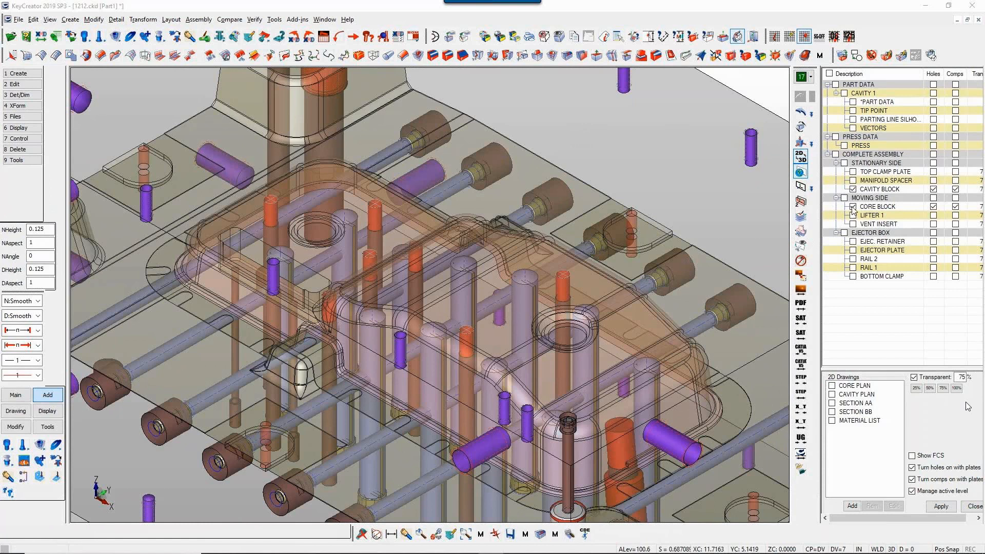
{"action": "key", "text": "alt+a"}
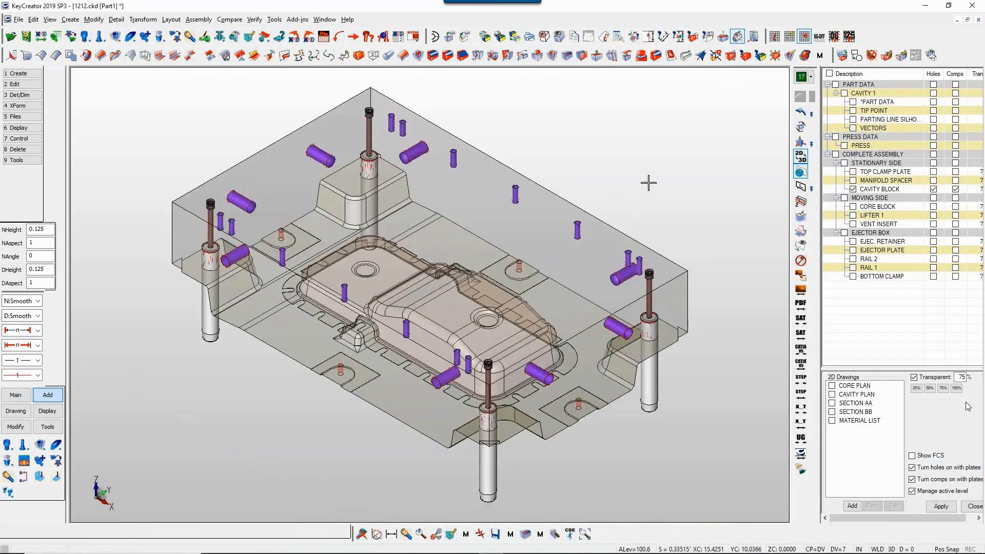
Start a hot runner system for the stationary side with a custom pattern of 2 drops.
{"action": "left_click", "coordinate": [878, 163]}
{"action": "right_click", "coordinate": [878, 162]}
{"action": "mouse_move", "coordinate": [904, 181]}
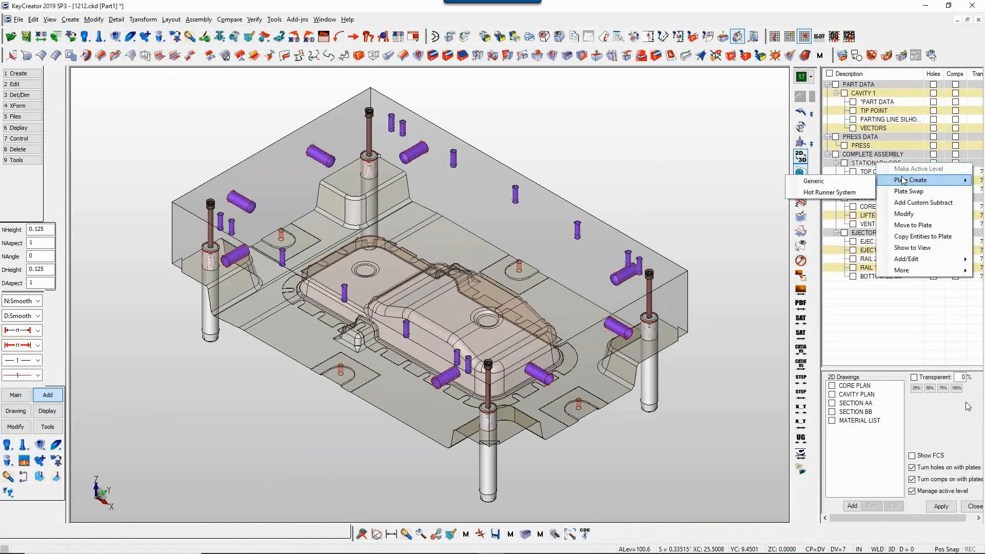
{"action": "left_click", "coordinate": [829, 193]}
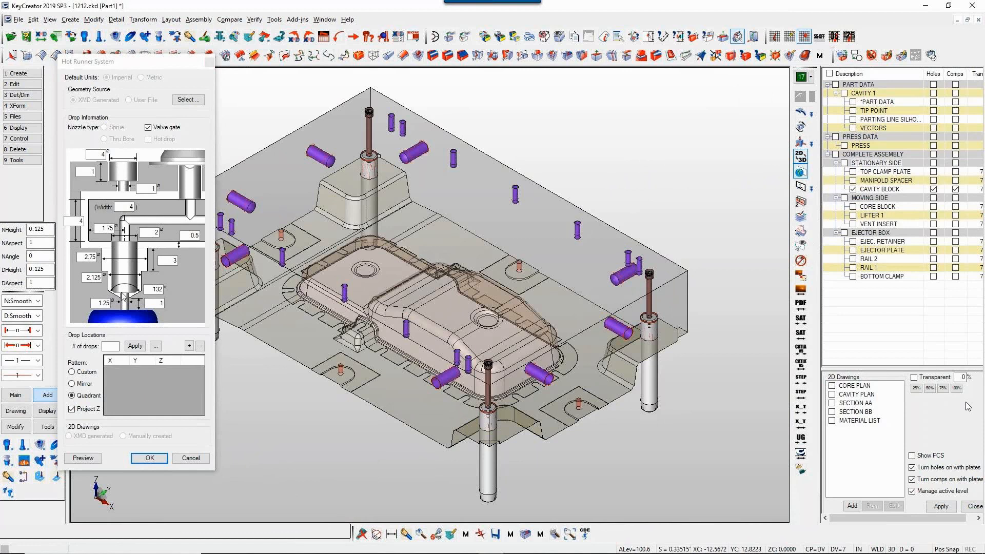
{"action": "left_click", "coordinate": [81, 374]}
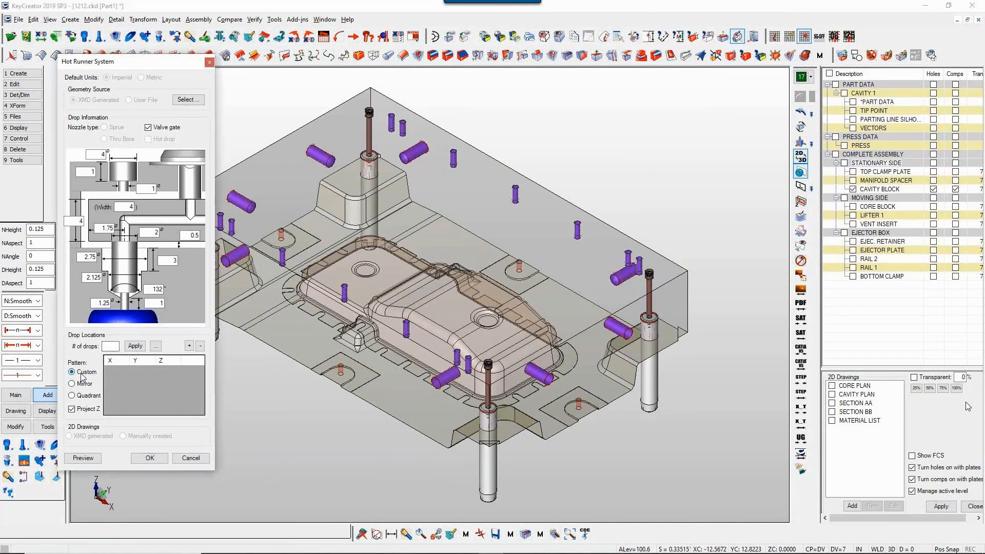
{"action": "left_click", "coordinate": [109, 347]}
{"action": "type", "text": "2"}
{"action": "left_click", "coordinate": [135, 346]}
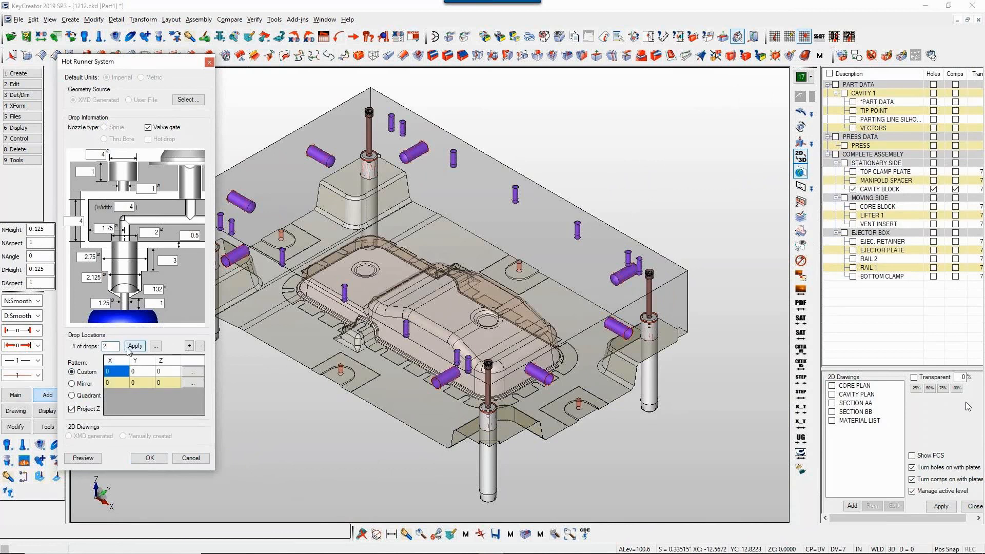
Locate the two drops at the centres of the part's two round features and create the hot runner system.
{"action": "left_click", "coordinate": [191, 371]}
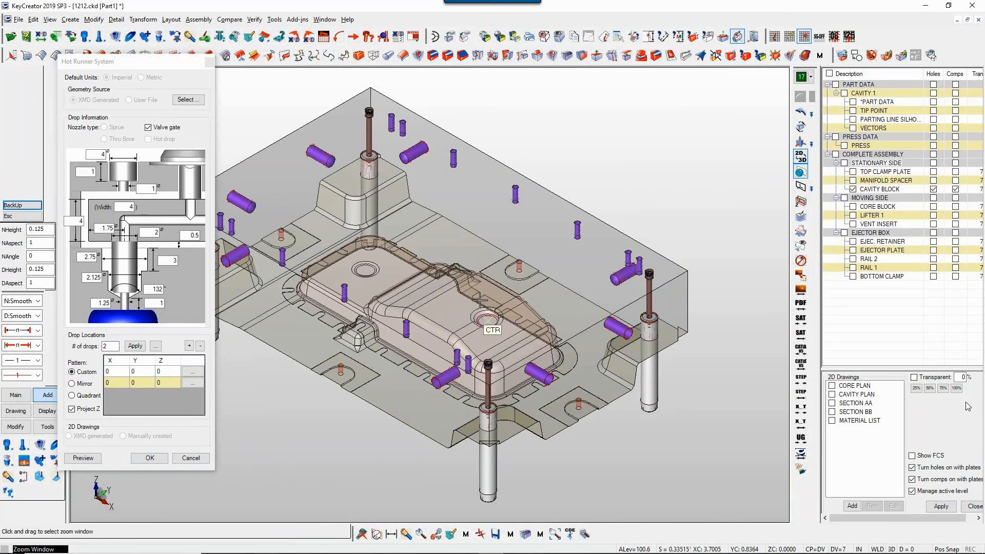
{"action": "scroll", "coordinate": [488, 322], "scroll_direction": "up", "scroll_amount": 5}
{"action": "left_click", "coordinate": [361, 261]}
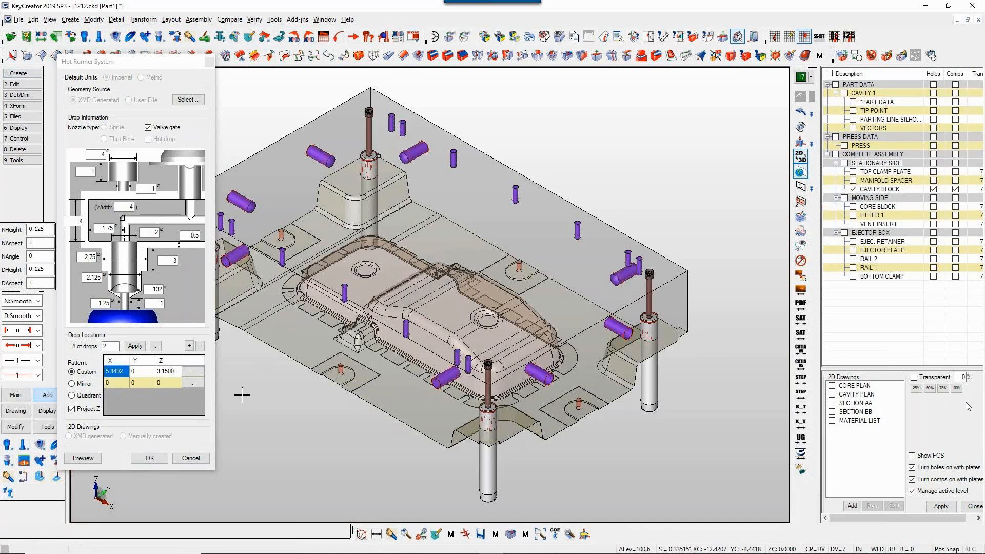
{"action": "left_click", "coordinate": [194, 385]}
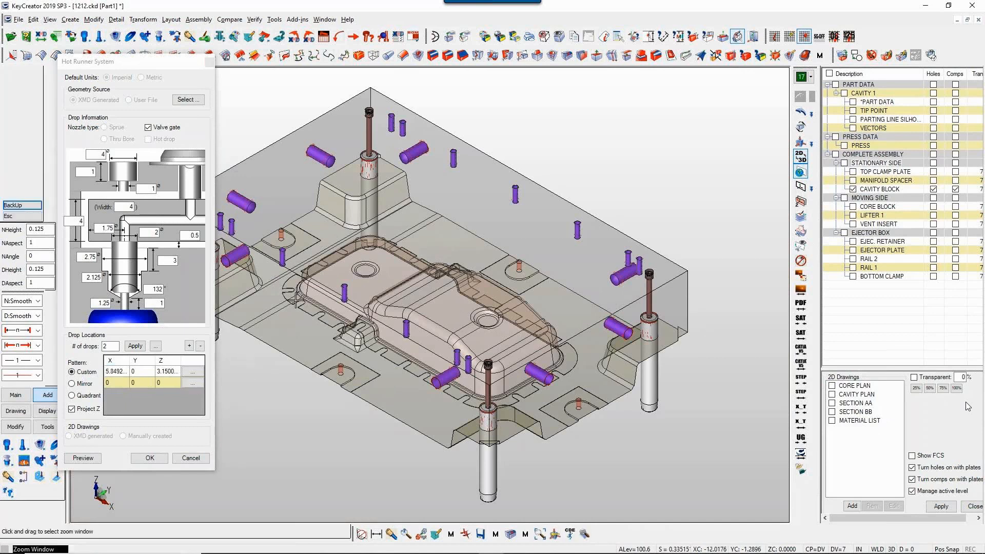
{"action": "scroll", "coordinate": [364, 261], "scroll_direction": "up", "scroll_amount": 5}
{"action": "left_click", "coordinate": [454, 358]}
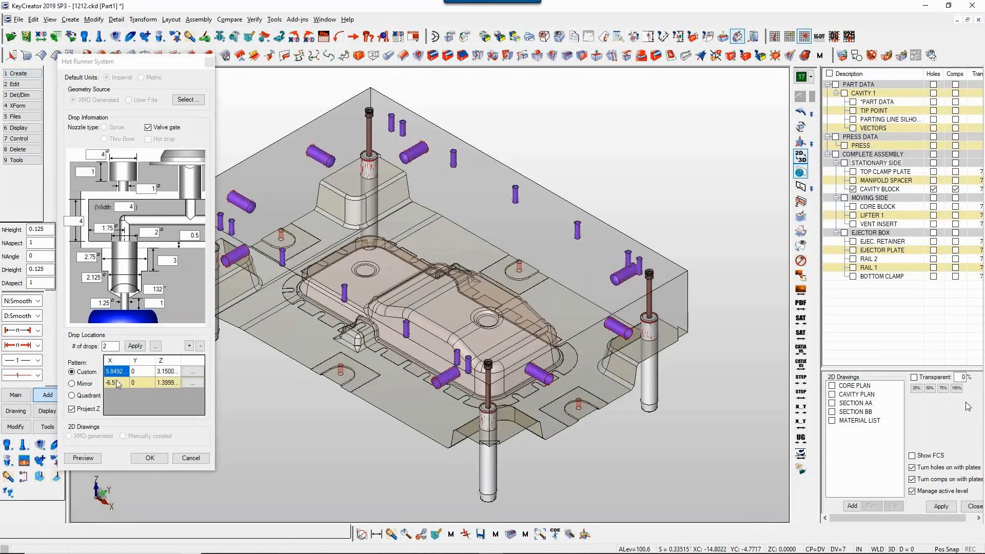
{"action": "left_click", "coordinate": [149, 459]}
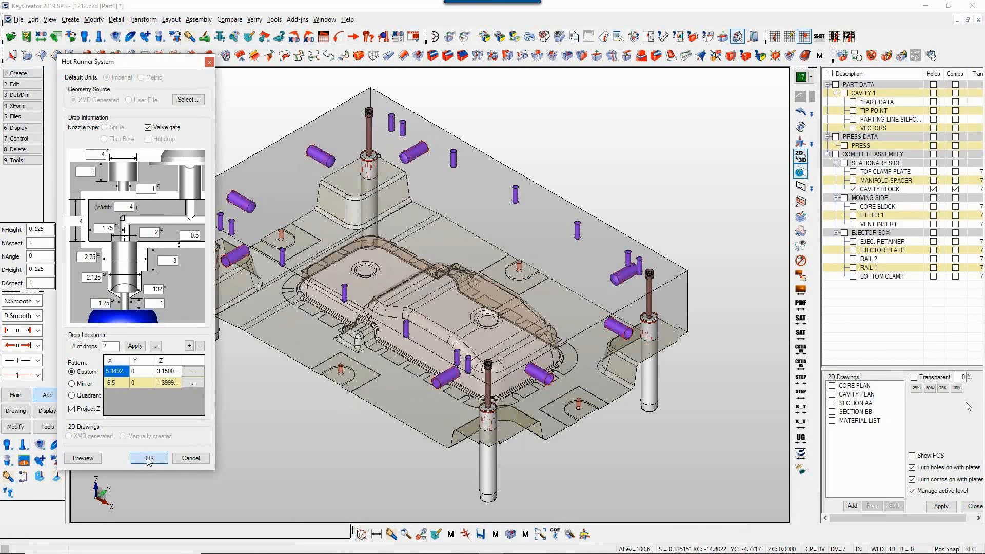
{"action": "left_click", "coordinate": [149, 459]}
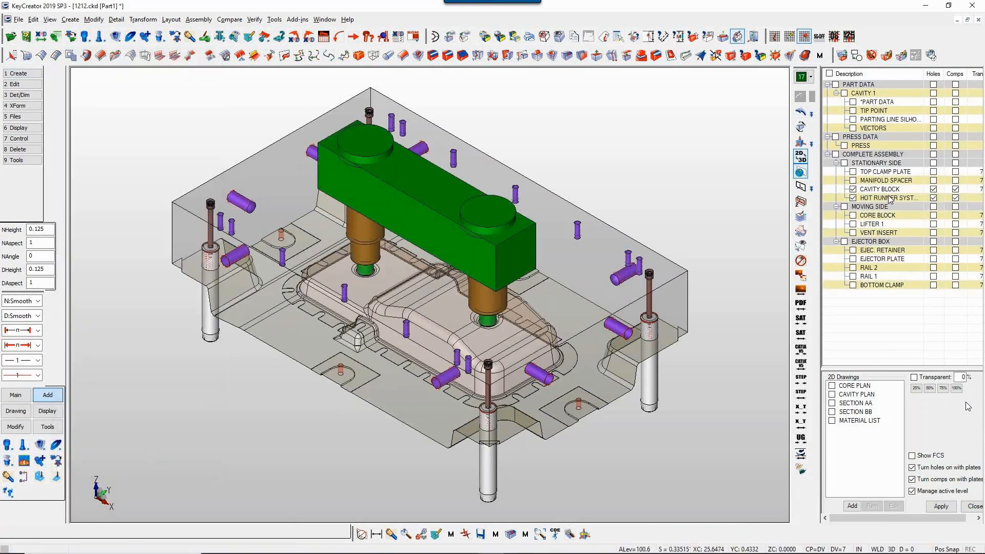
Show the complete assembly in front view, and isolate the stationary side to inspect the hot runner fit.
{"action": "left_click", "coordinate": [835, 154]}
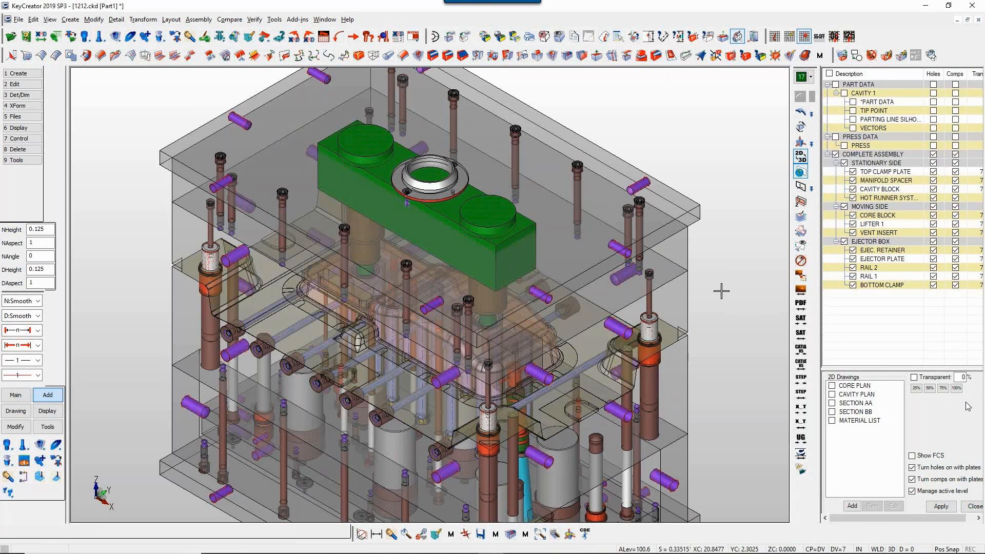
{"action": "key", "text": "alt+2"}
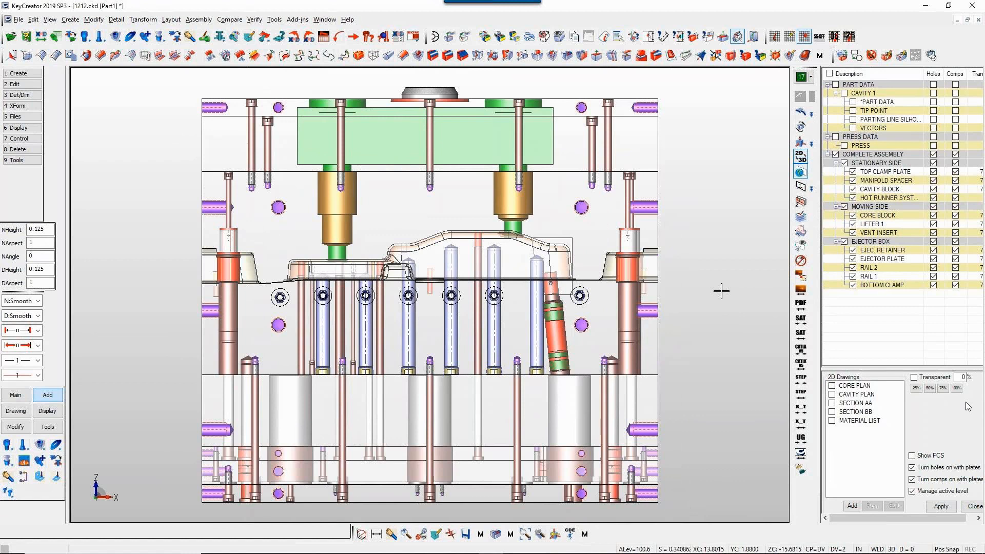
{"action": "left_click", "coordinate": [844, 206]}
{"action": "left_click", "coordinate": [845, 241]}
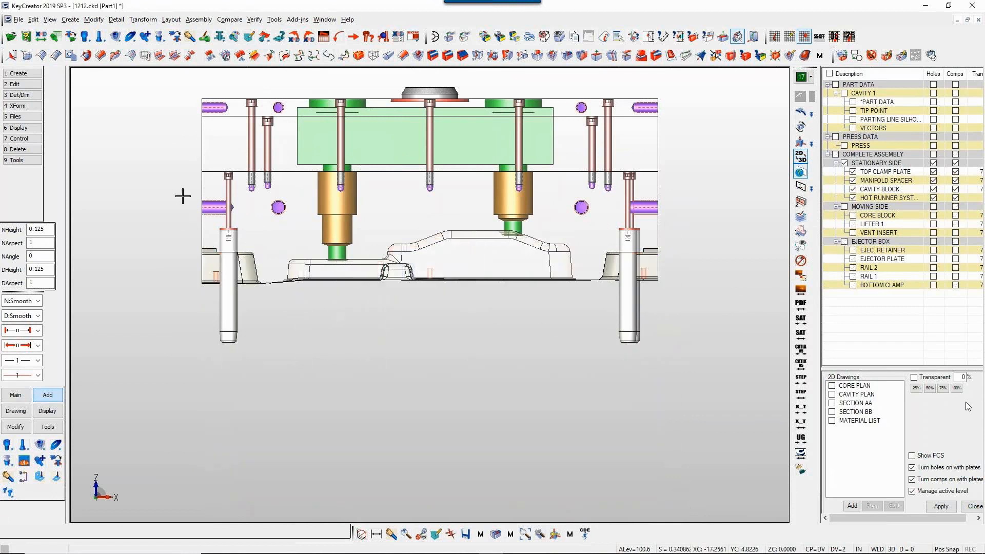
{"action": "key", "text": "alt+w"}
{"action": "left_click_drag", "start_coordinate": [184, 152], "coordinate": [736, 338]}
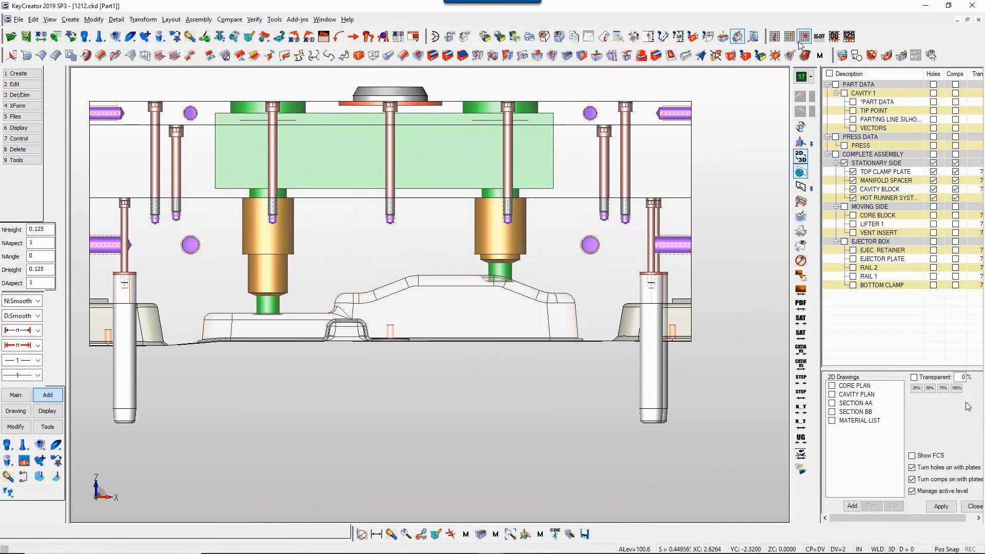
Set the grid and snap increments to 0.25 in X and Y, and display the grid.
{"action": "left_click", "coordinate": [781, 38]}
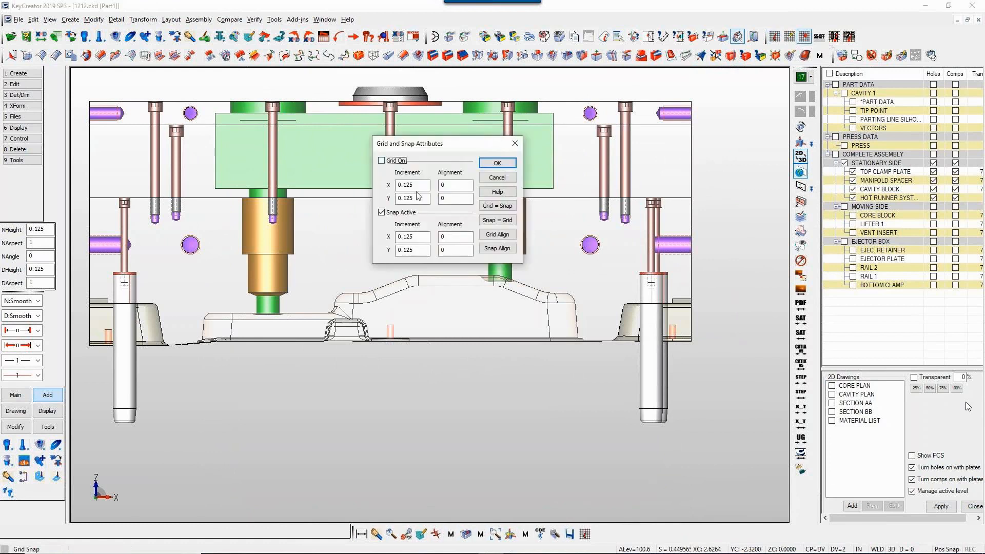
{"action": "double_click", "coordinate": [414, 186]}
{"action": "type", "text": "2"}
{"action": "left_click", "coordinate": [406, 199]}
{"action": "type", "text": "5"}
{"action": "double_click", "coordinate": [417, 197]}
{"action": "type", "text": "25"}
{"action": "left_click", "coordinate": [500, 220]}
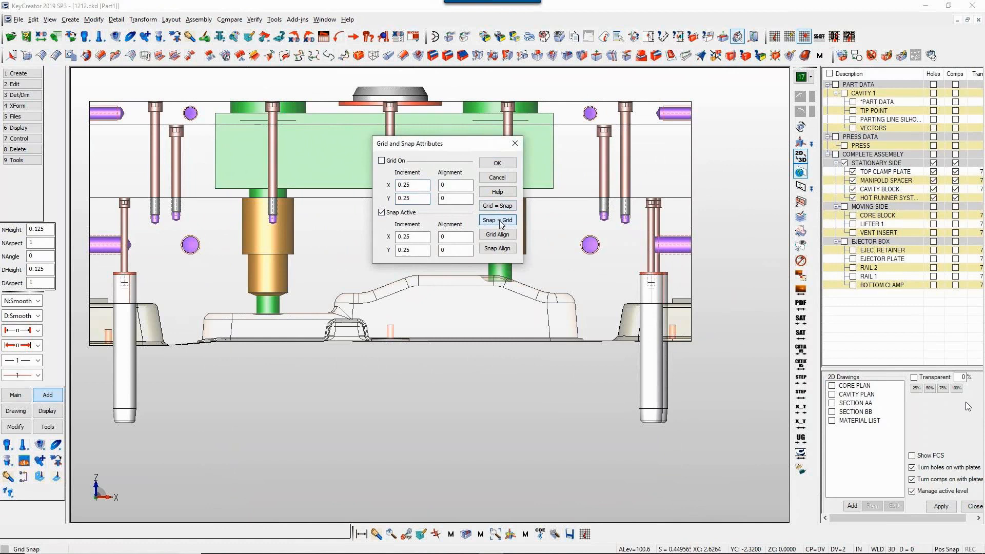
{"action": "left_click", "coordinate": [497, 163]}
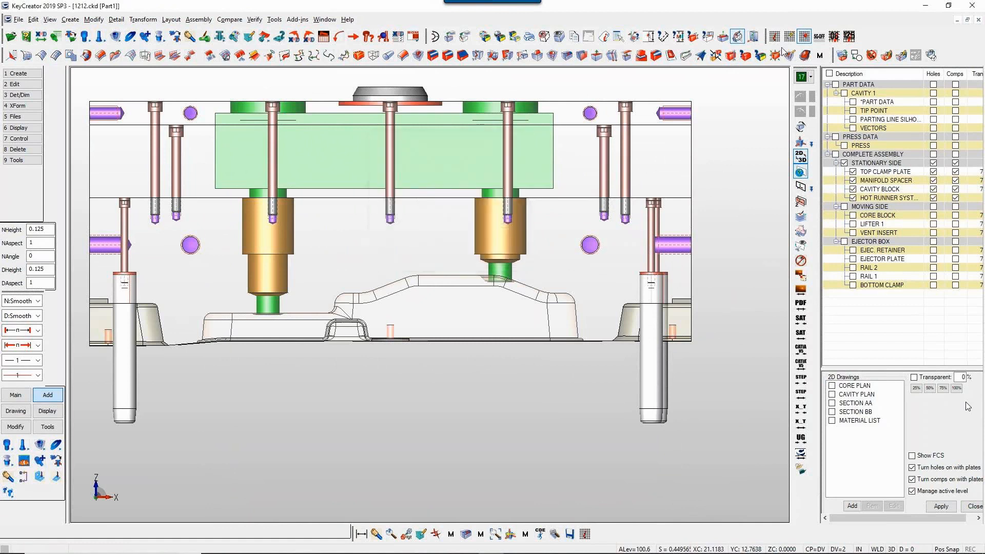
{"action": "left_click", "coordinate": [775, 37]}
{"action": "key", "text": "Return"}
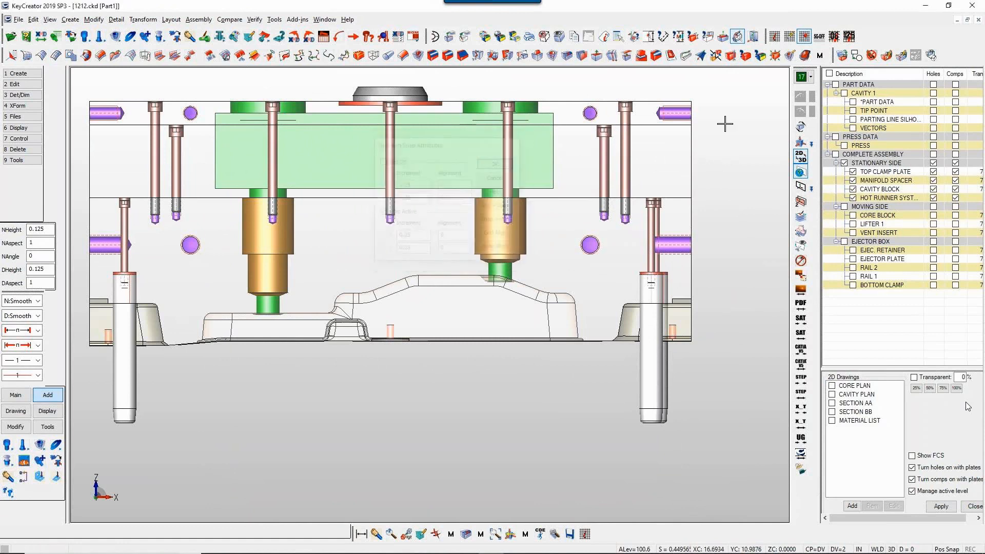
{"action": "left_click", "coordinate": [789, 36]}
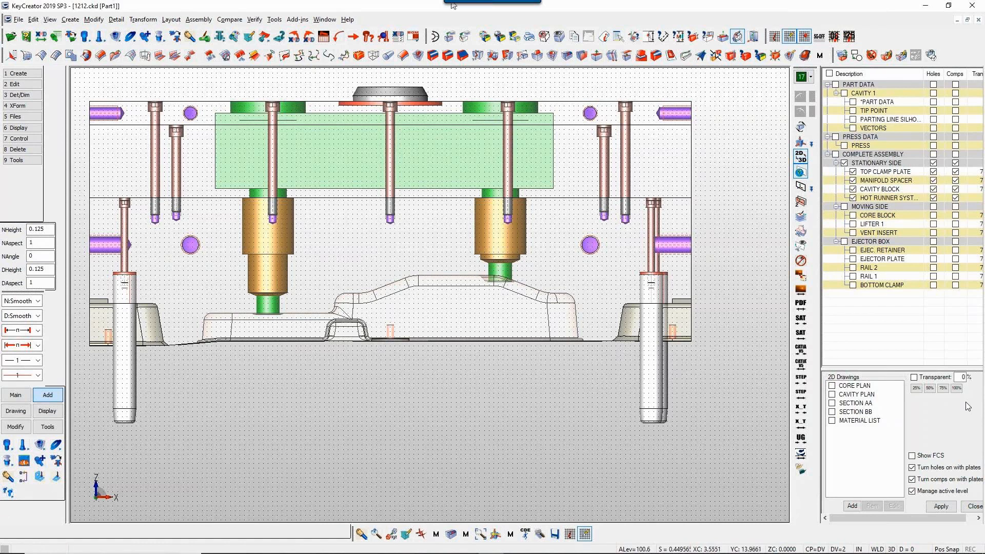
Display only the cavity block in plan view.
{"action": "left_click", "coordinate": [845, 164]}
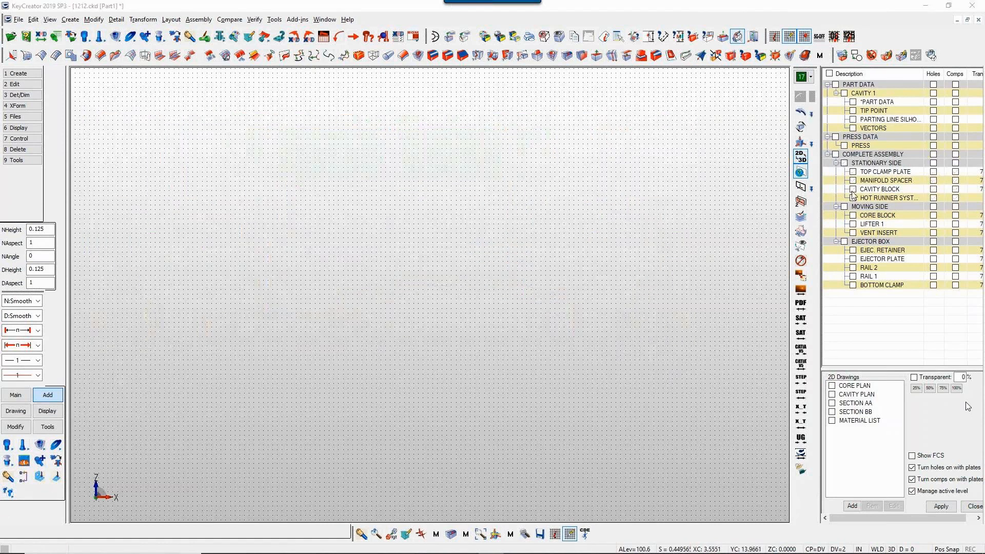
{"action": "key", "text": "alt+1"}
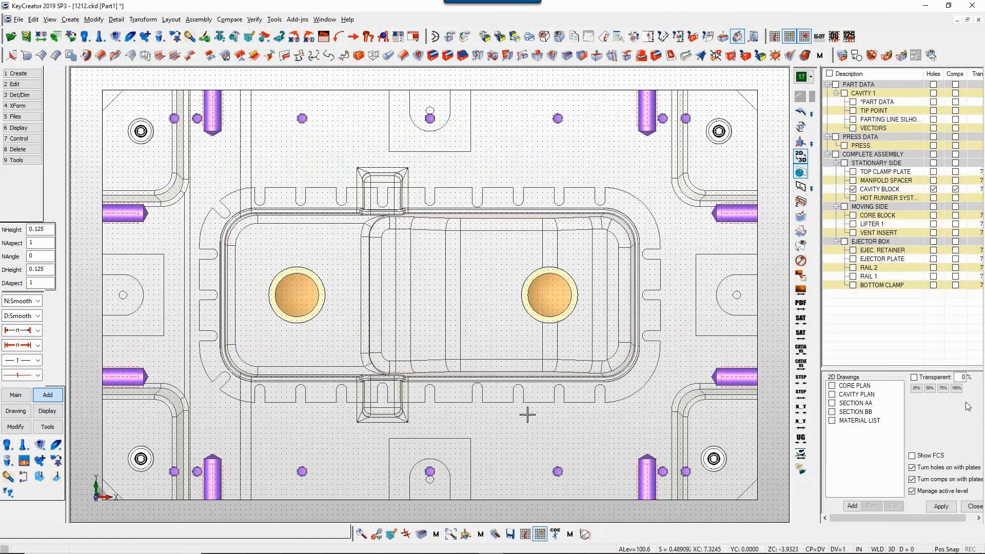
{"action": "key", "text": "alt+w"}
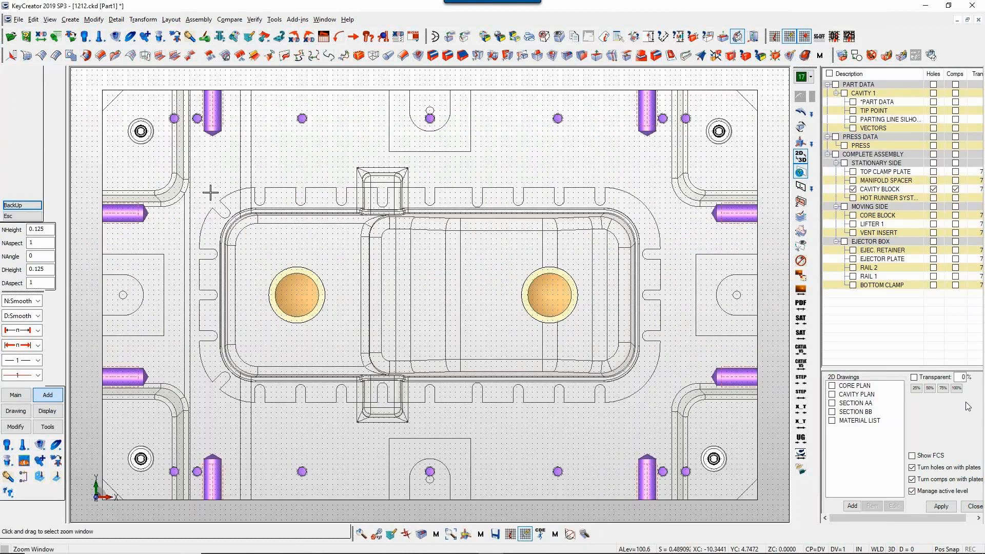
{"action": "left_click_drag", "start_coordinate": [201, 162], "coordinate": [649, 451]}
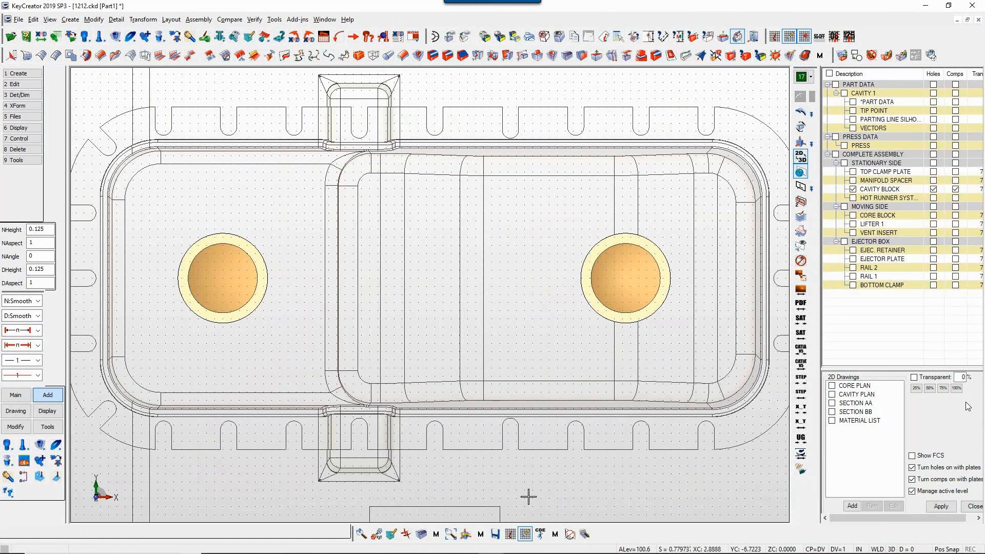
Add two blind vertical waterlines to the cavity block in plan view at X 2.75, Y -5.5 and Y 5.5.
{"action": "key", "text": "w"}
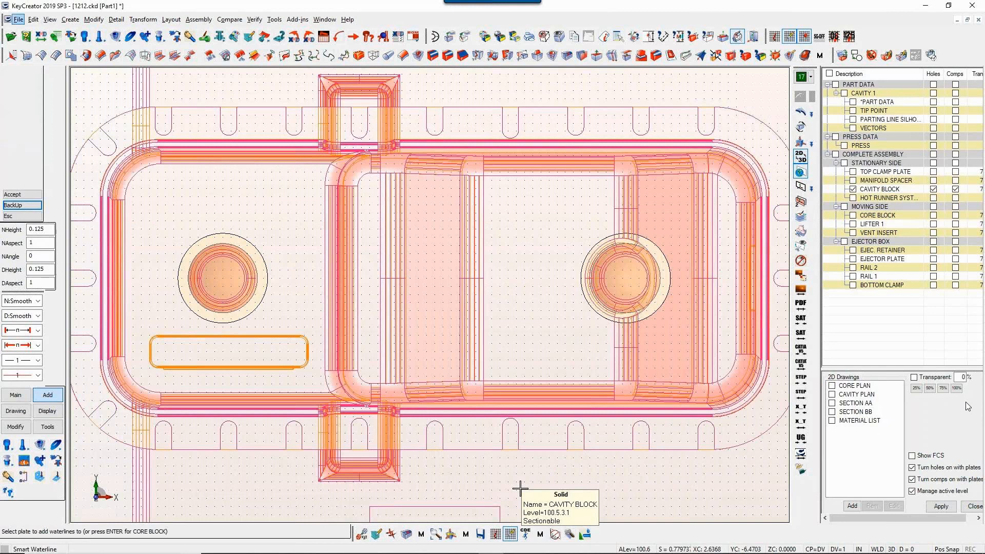
{"action": "left_click", "coordinate": [519, 488]}
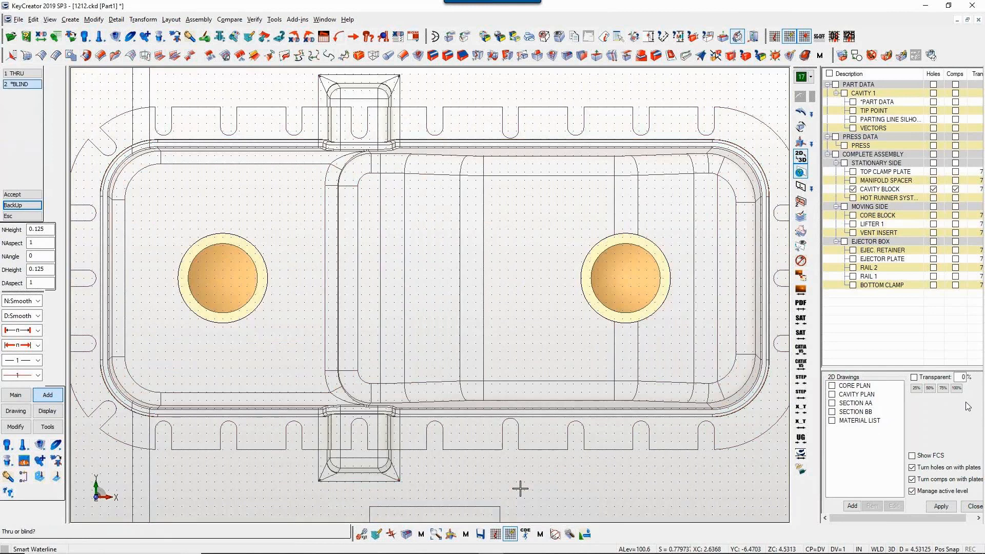
{"action": "key", "text": "Return"}
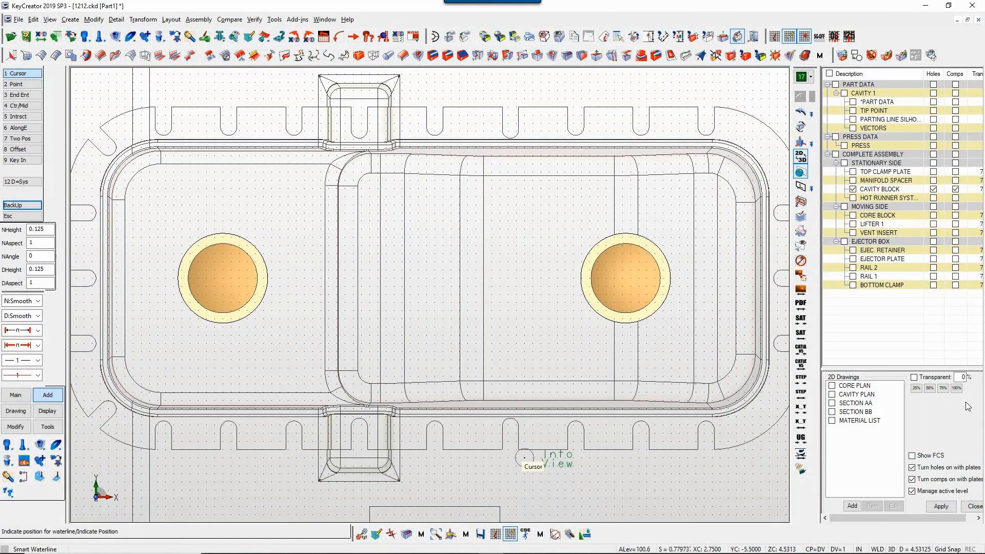
{"action": "left_click", "coordinate": [525, 457]}
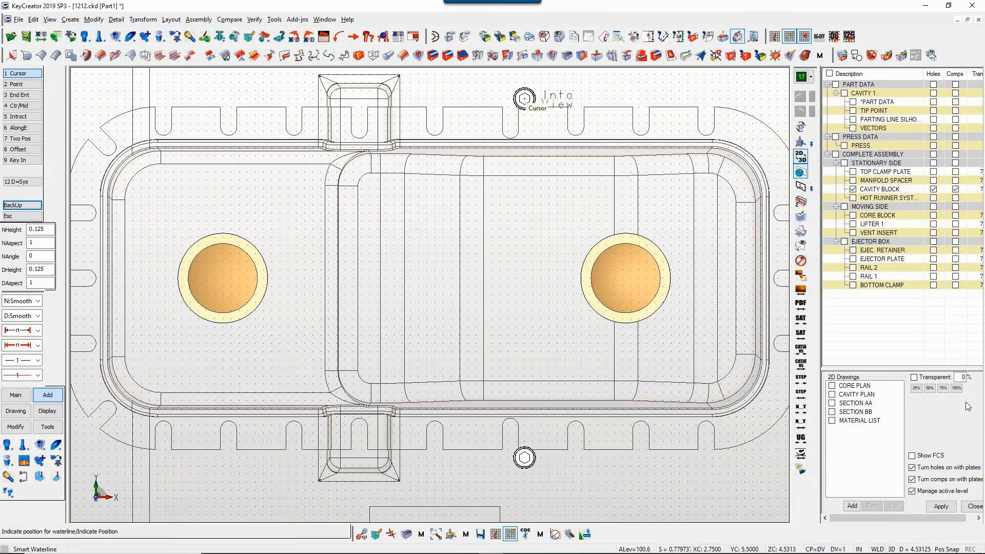
Place two blind waterlines into the front of the cavity block at X 2.75, at heights 1.25 and 4.5.
{"action": "key", "text": "alt+2"}
{"action": "key", "text": "alt+a"}
{"action": "key", "text": "alt+w"}
{"action": "left_click", "coordinate": [458, 155]}
{"action": "left_click", "coordinate": [509, 360]}
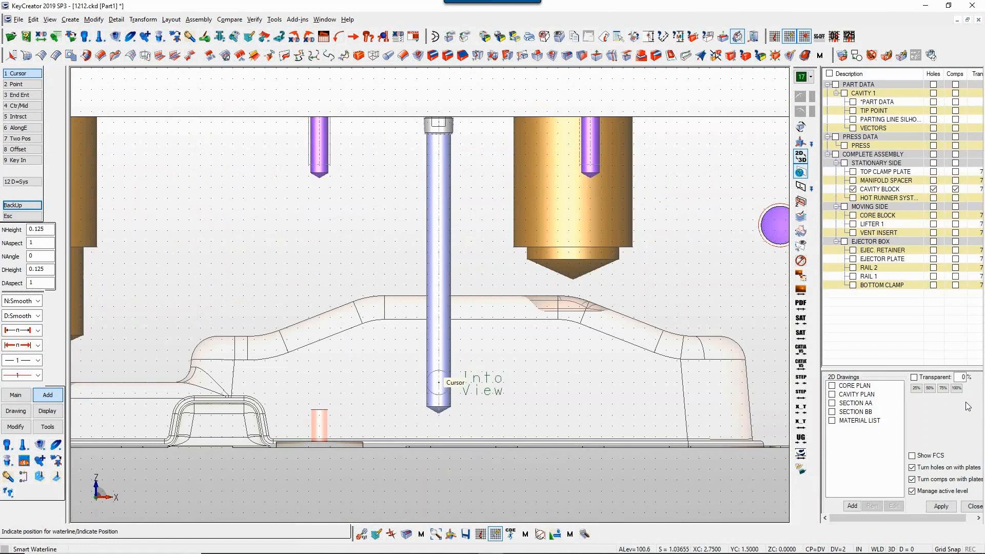
{"action": "left_click", "coordinate": [439, 393]}
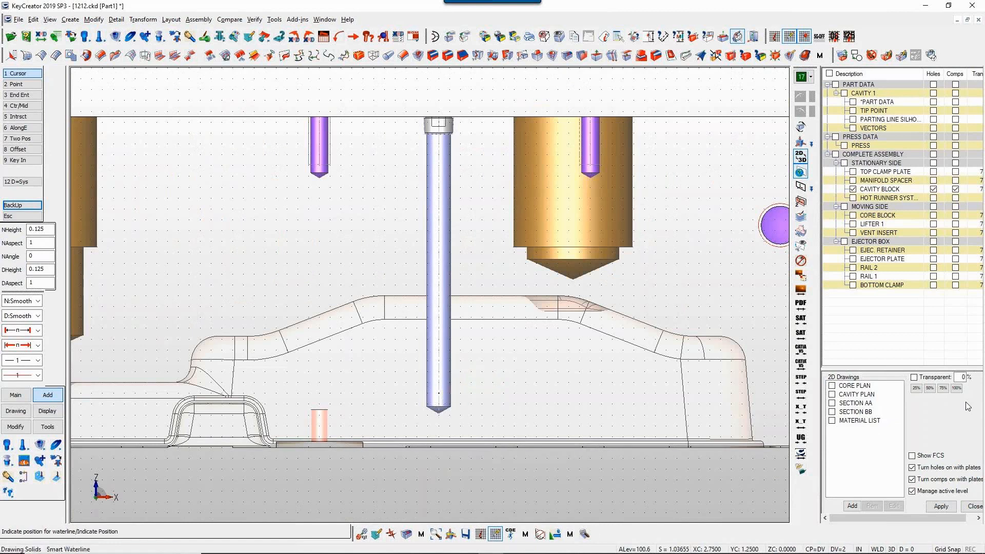
{"action": "left_click", "coordinate": [439, 252]}
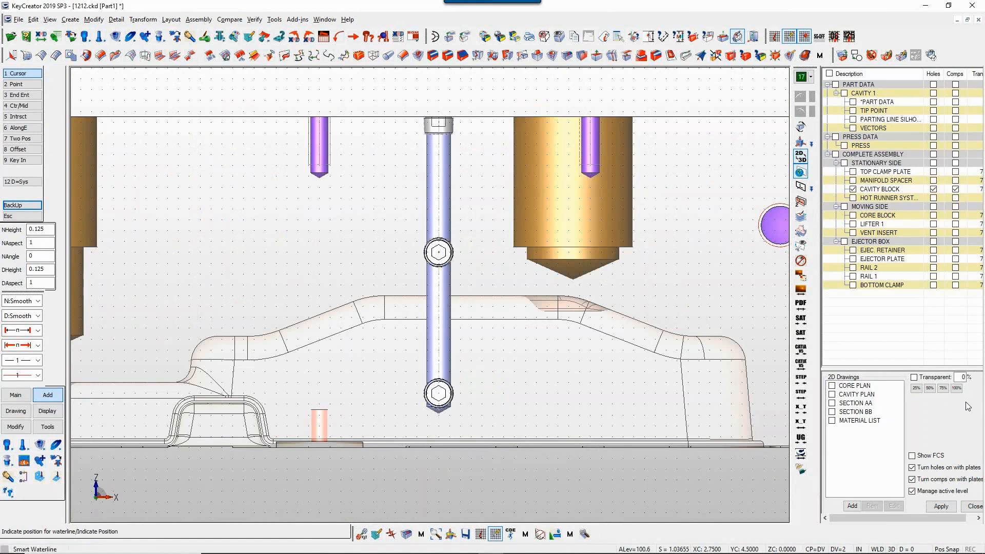
Place a blind waterline into the back of the cavity block, aligned with the lower front waterline, and finish the Smart Waterline command.
{"action": "key", "text": "alt+3"}
{"action": "key", "text": "alt+a"}
{"action": "key", "text": "alt+w"}
{"action": "left_click", "coordinate": [359, 226]}
{"action": "left_click", "coordinate": [405, 379]}
{"action": "left_click", "coordinate": [405, 291]}
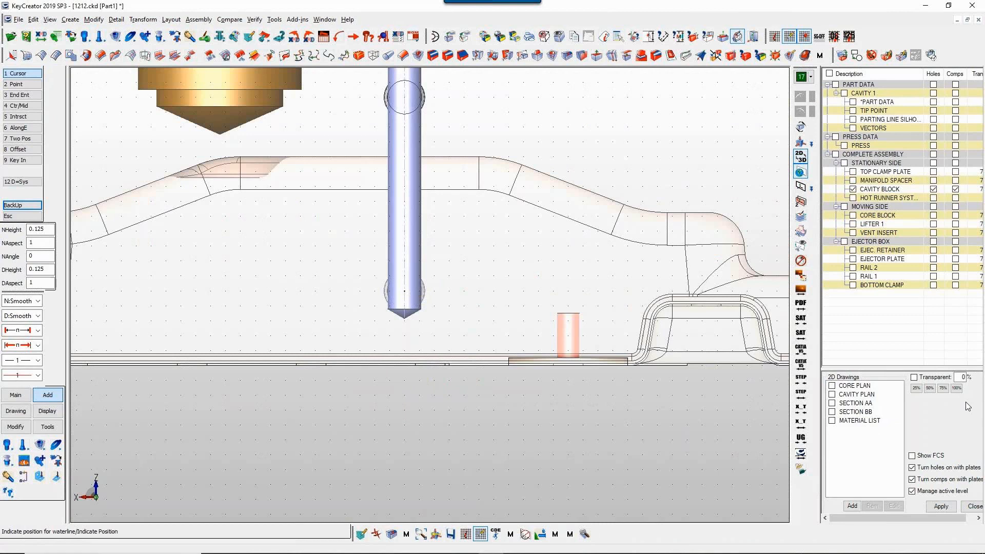
{"action": "left_click", "coordinate": [429, 426]}
{"action": "key", "text": "alt+h"}
{"action": "key", "text": "alt+h"}
{"action": "key", "text": "Escape"}
Examine the waterline circuit around the hot runner drops in the cavity block from several 3D angles.
{"action": "key", "text": "alt+7"}
{"action": "key", "text": "alt+a"}
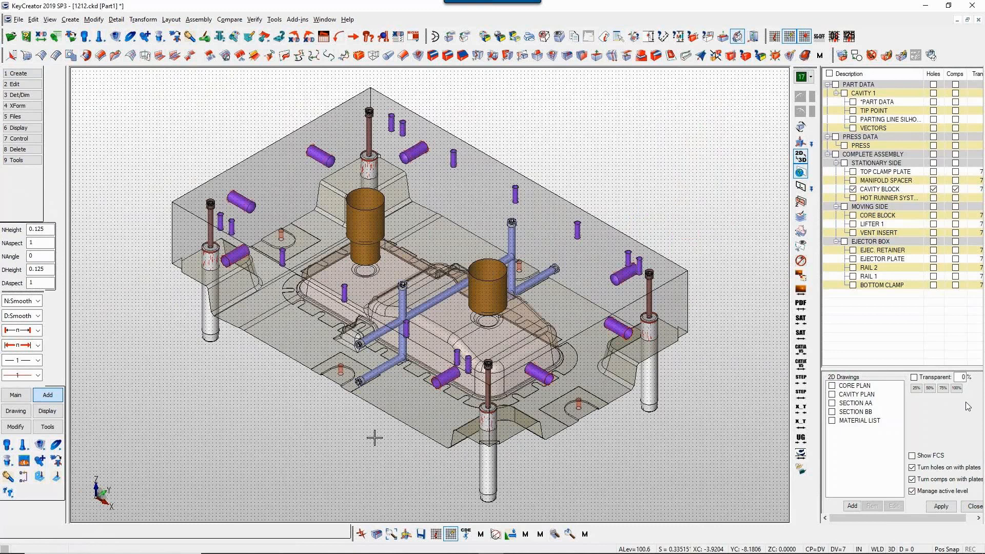
{"action": "scroll", "coordinate": [431, 308], "scroll_direction": "up", "scroll_amount": 3}
{"action": "middle_click_drag", "start_coordinate": [431, 308], "coordinate": [325, 276]}
{"action": "middle_click_drag", "start_coordinate": [341, 401], "coordinate": [357, 355]}
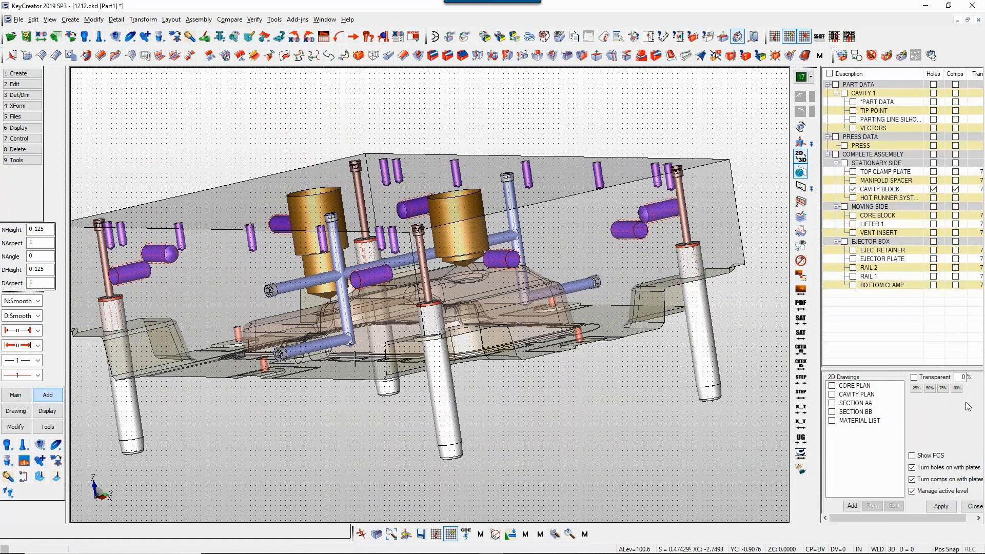
{"action": "middle_click_drag", "start_coordinate": [354, 345], "coordinate": [527, 235]}
{"action": "scroll", "coordinate": [513, 246], "scroll_direction": "up", "scroll_amount": 2}
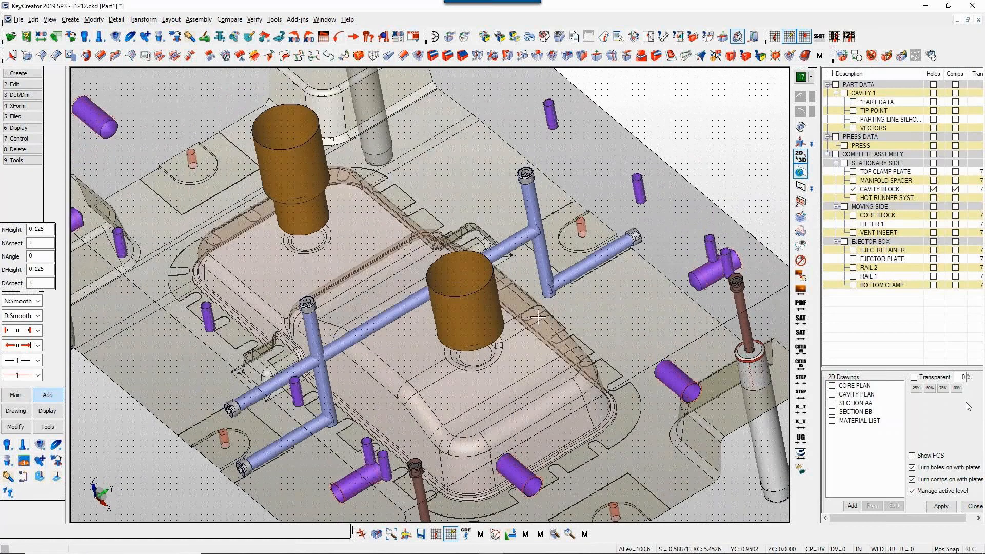
{"action": "middle_click_drag", "start_coordinate": [538, 317], "coordinate": [331, 353]}
{"action": "scroll", "coordinate": [334, 364], "scroll_direction": "down", "scroll_amount": 1}
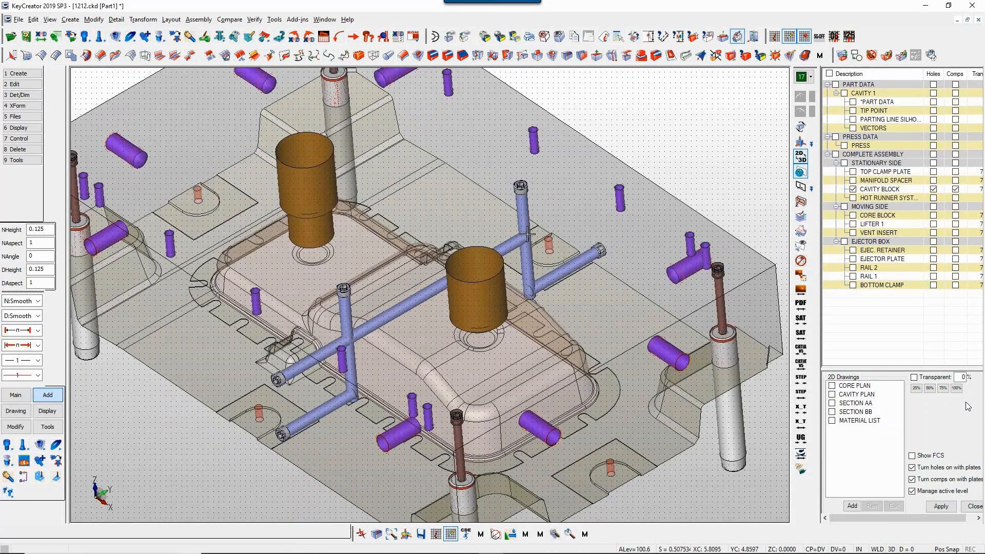
{"action": "middle_click_drag", "start_coordinate": [527, 234], "coordinate": [544, 232]}
{"action": "scroll", "coordinate": [528, 232], "scroll_direction": "down", "scroll_amount": 3}
{"action": "middle_click_drag", "start_coordinate": [410, 488], "coordinate": [439, 490]}
Copy the whole waterline circuit sideways in front view with Dynacopy, placing the copy beside the original between the two hot runner drops.
{"action": "key", "text": "alt+2"}
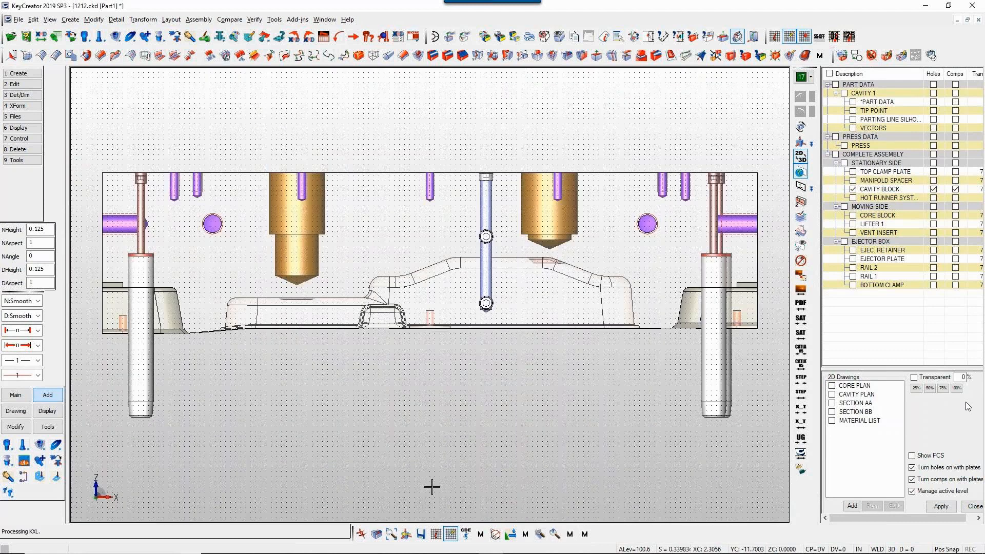
{"action": "scroll", "coordinate": [433, 401], "scroll_direction": "up", "scroll_amount": 4}
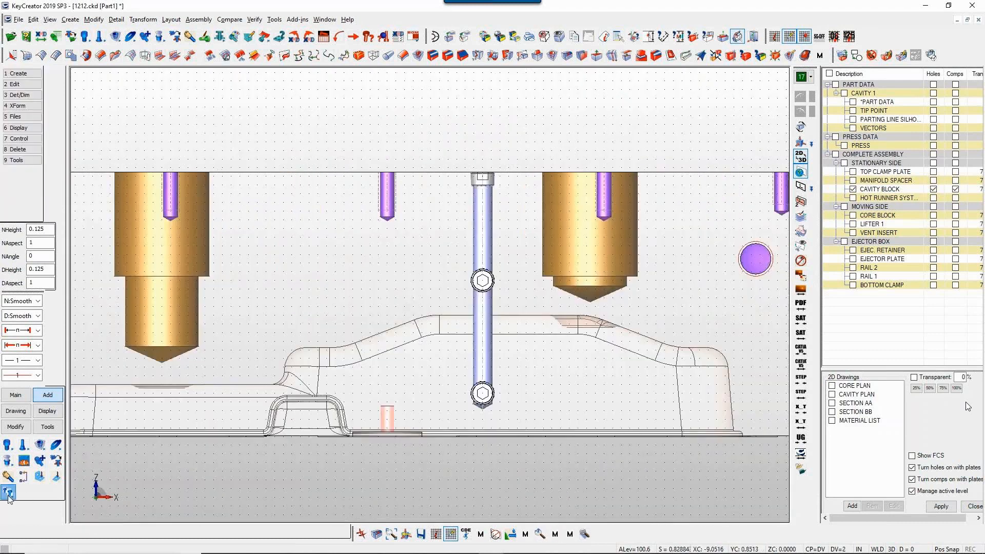
{"action": "left_click", "coordinate": [21, 478]}
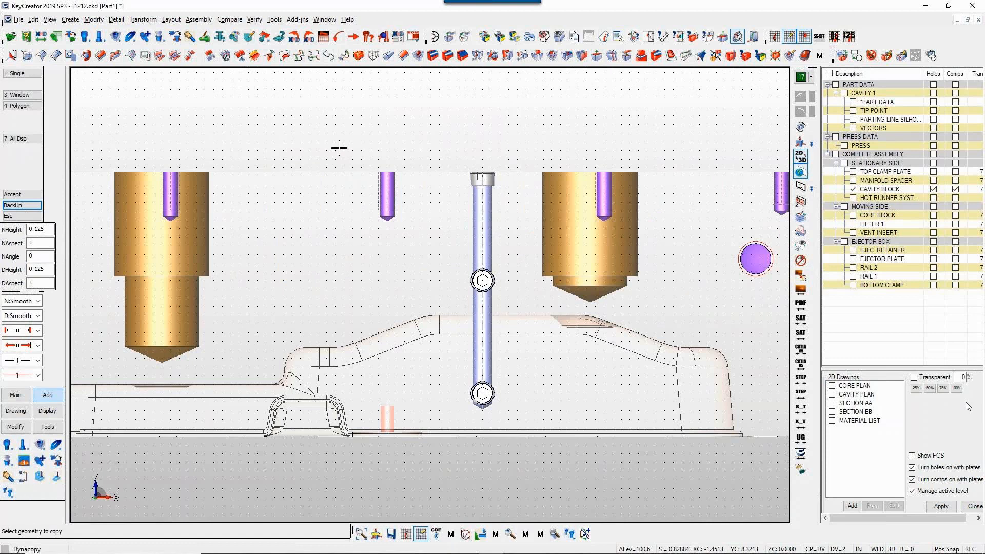
{"action": "key", "text": "3"}
{"action": "left_click", "coordinate": [459, 158]}
{"action": "left_click", "coordinate": [506, 420]}
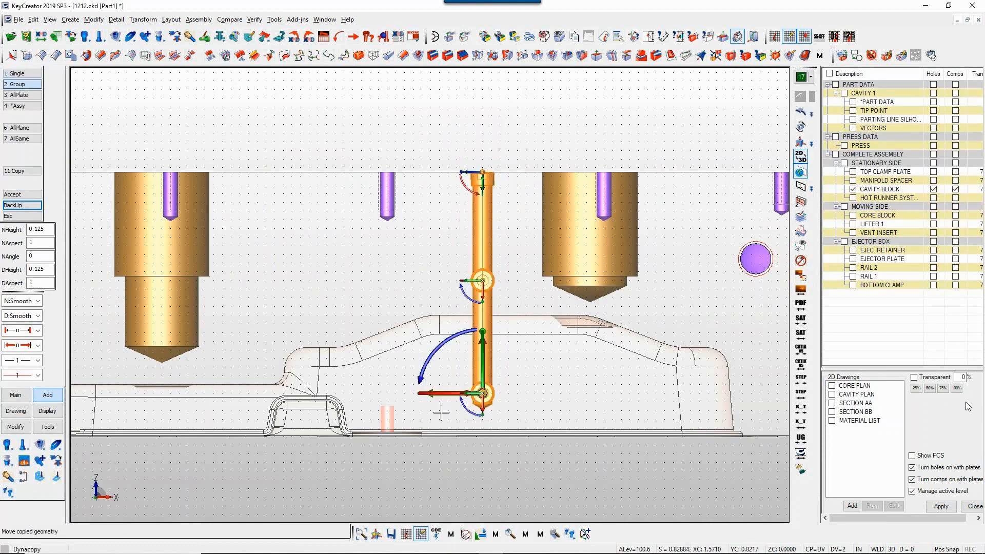
{"action": "left_click_drag", "start_coordinate": [438, 394], "coordinate": [379, 394]}
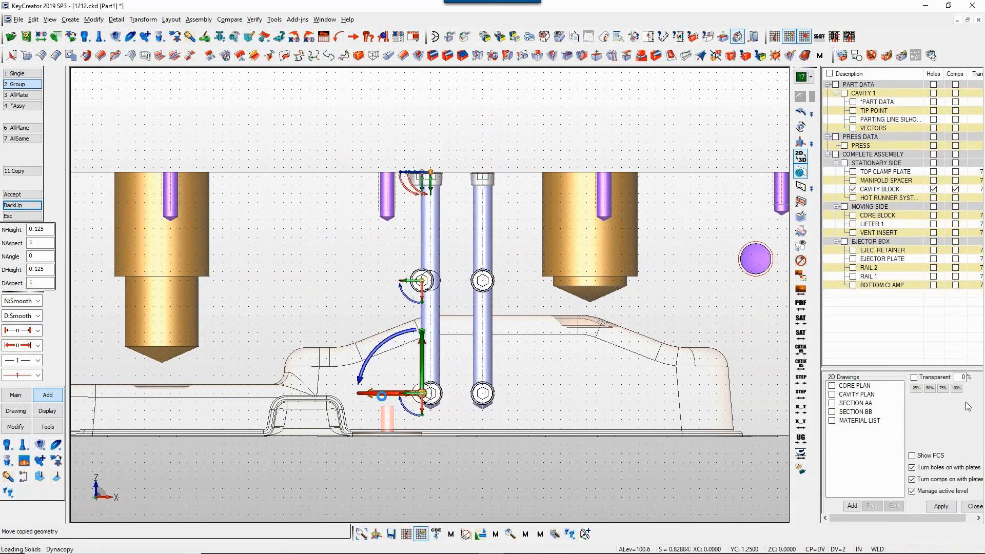
{"action": "scroll", "coordinate": [449, 463], "scroll_direction": "down", "scroll_amount": 3}
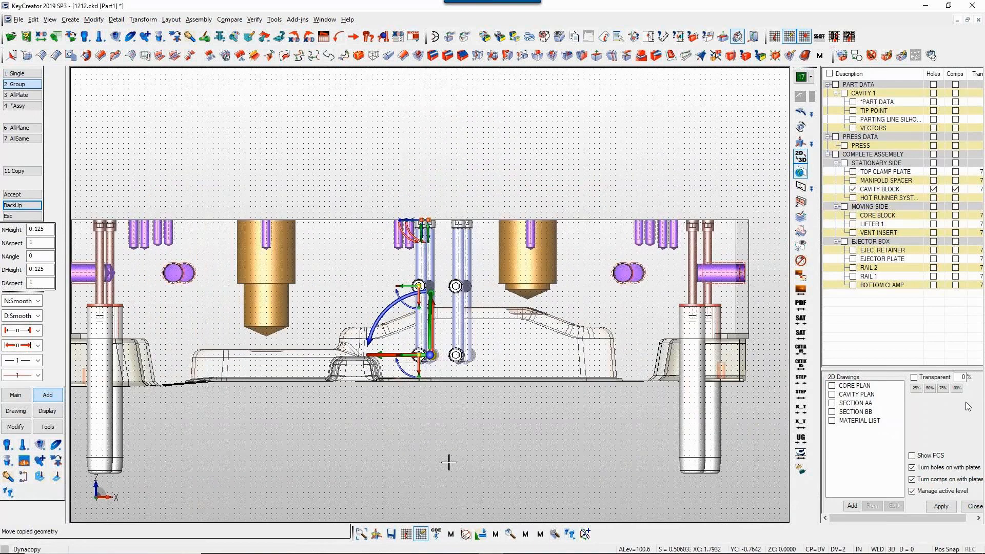
{"action": "middle_click_drag", "start_coordinate": [449, 463], "coordinate": [390, 488]}
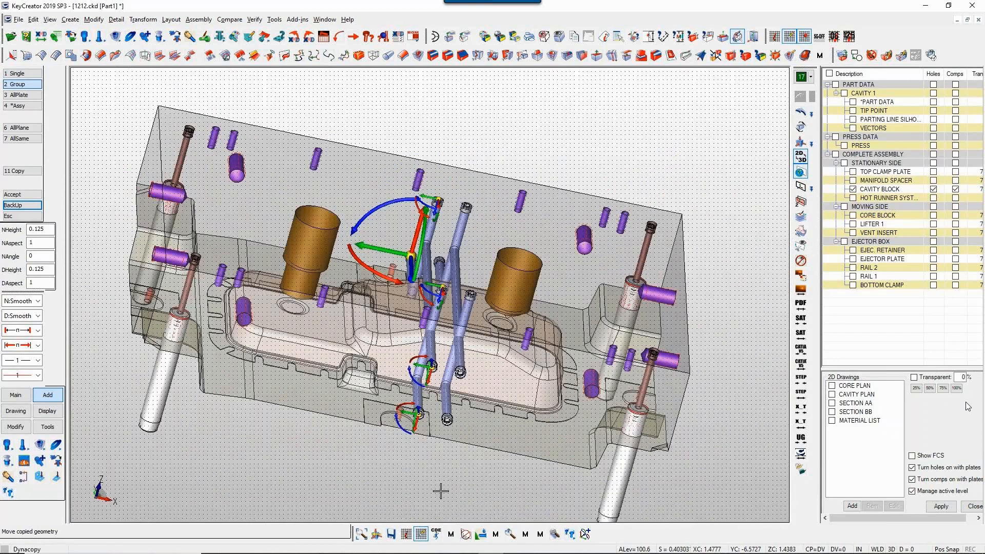
{"action": "scroll", "coordinate": [380, 489], "scroll_direction": "up", "scroll_amount": 3}
{"action": "left_click", "coordinate": [376, 535]}
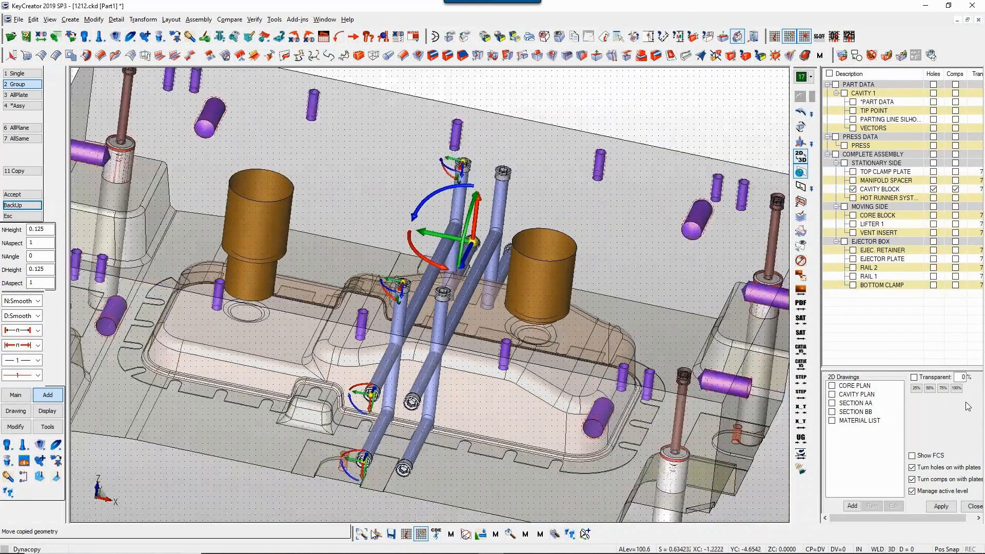
{"action": "left_click", "coordinate": [373, 533]}
{"action": "key", "text": "Return"}
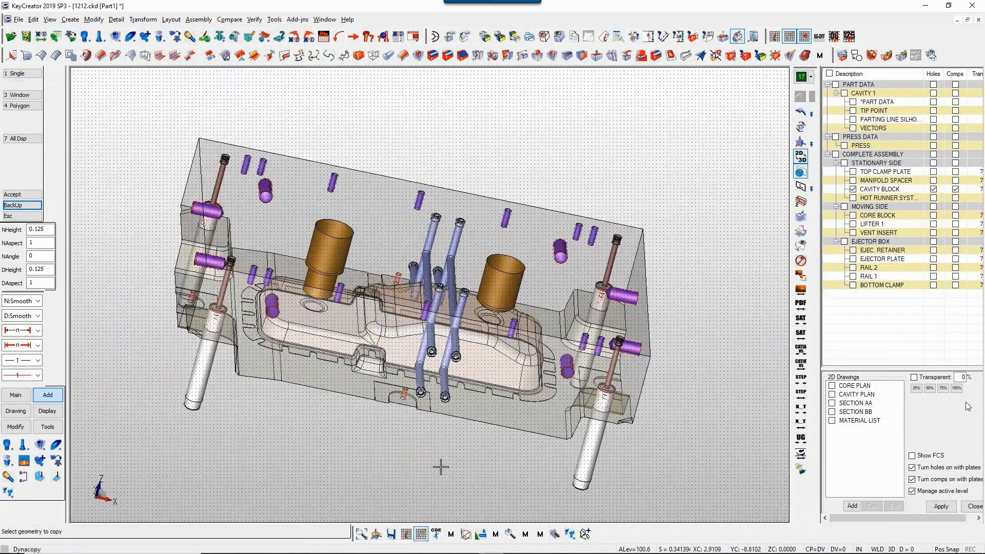
Move both waterline circuits together in front view with Dynamove so they sit centred between the two hot runner drops.
{"action": "key", "text": "ctrl+2"}
{"action": "key", "text": "alt+w"}
{"action": "left_click_drag", "start_coordinate": [426, 132], "coordinate": [521, 376]}
{"action": "left_click", "coordinate": [15, 427]}
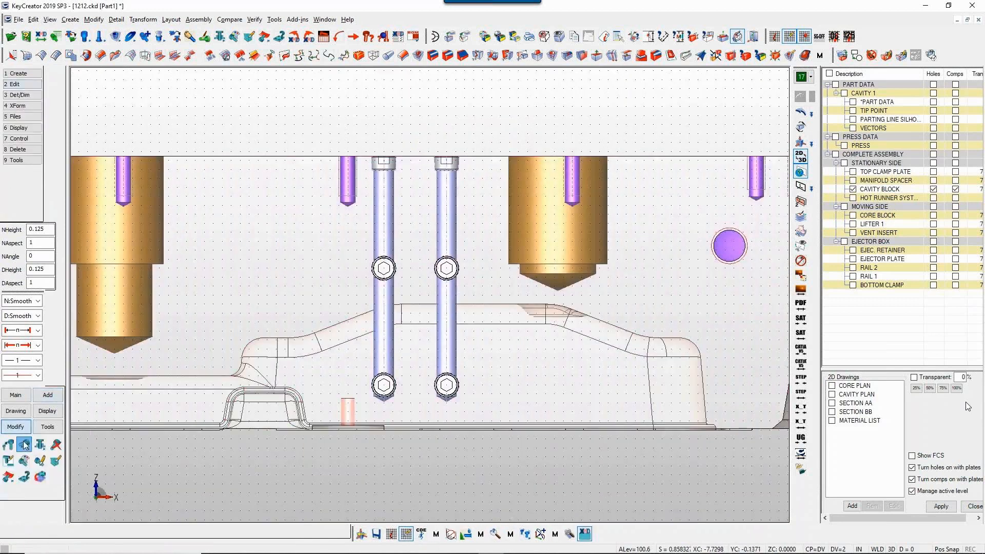
{"action": "left_click", "coordinate": [25, 445]}
{"action": "left_click", "coordinate": [31, 508]}
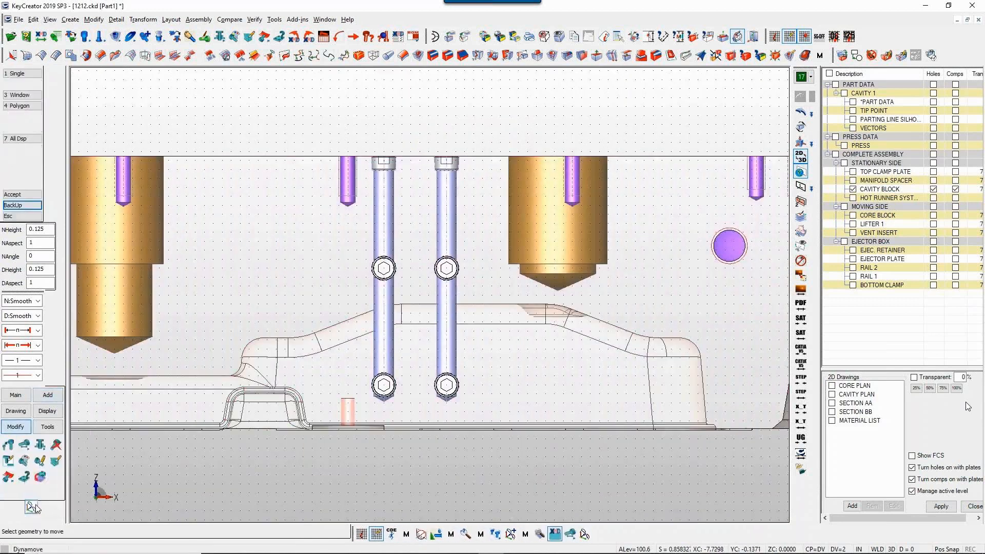
{"action": "left_click", "coordinate": [479, 143]}
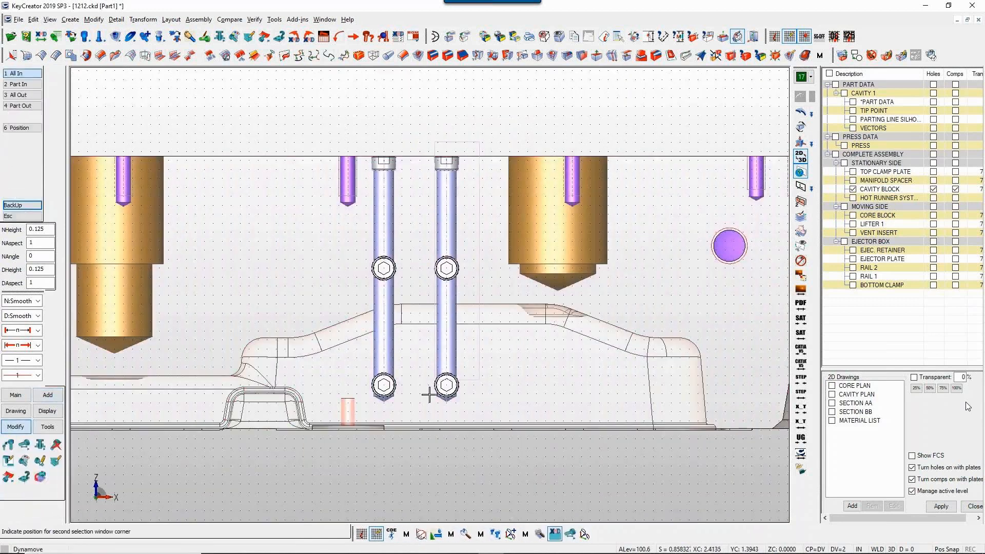
{"action": "left_click", "coordinate": [362, 408]}
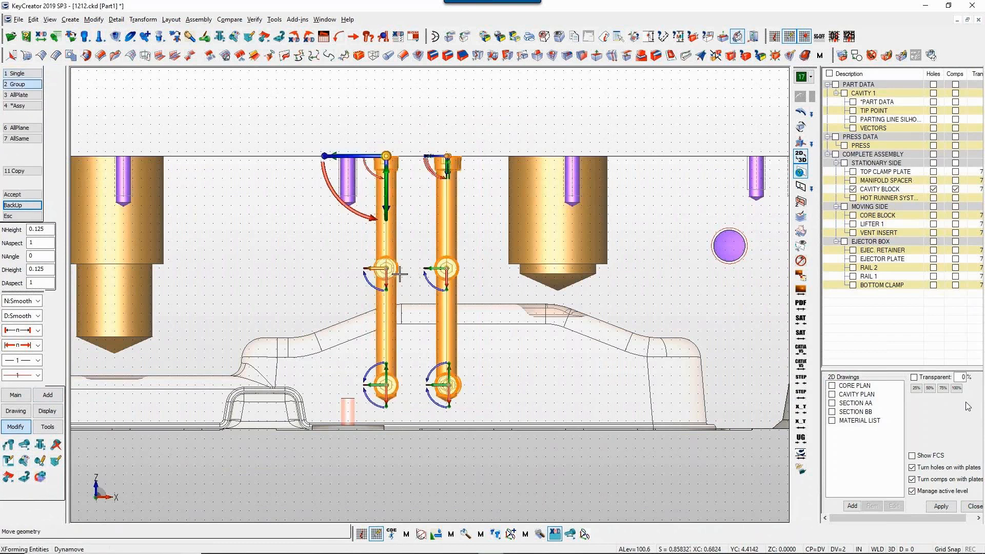
{"action": "mouse_move", "coordinate": [400, 275]}
{"action": "left_mouse_down"}
{"action": "mouse_move", "coordinate": [435, 274]}
{"action": "mouse_move", "coordinate": [401, 269]}
{"action": "left_mouse_up"}
{"action": "key", "text": "Return"}
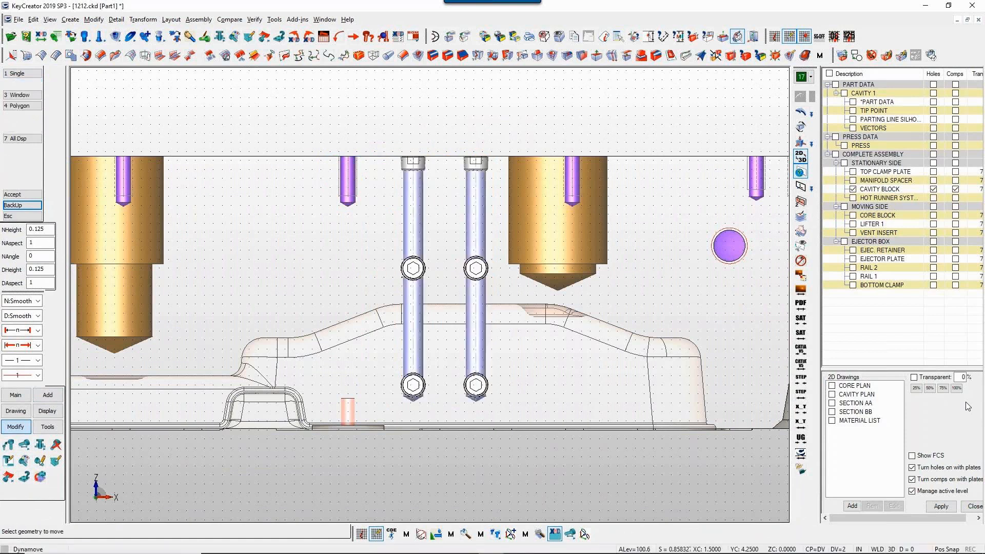
{"action": "middle_click_drag", "start_coordinate": [462, 444], "coordinate": [392, 464]}
{"action": "scroll", "coordinate": [464, 460], "scroll_direction": "down", "scroll_amount": 5}
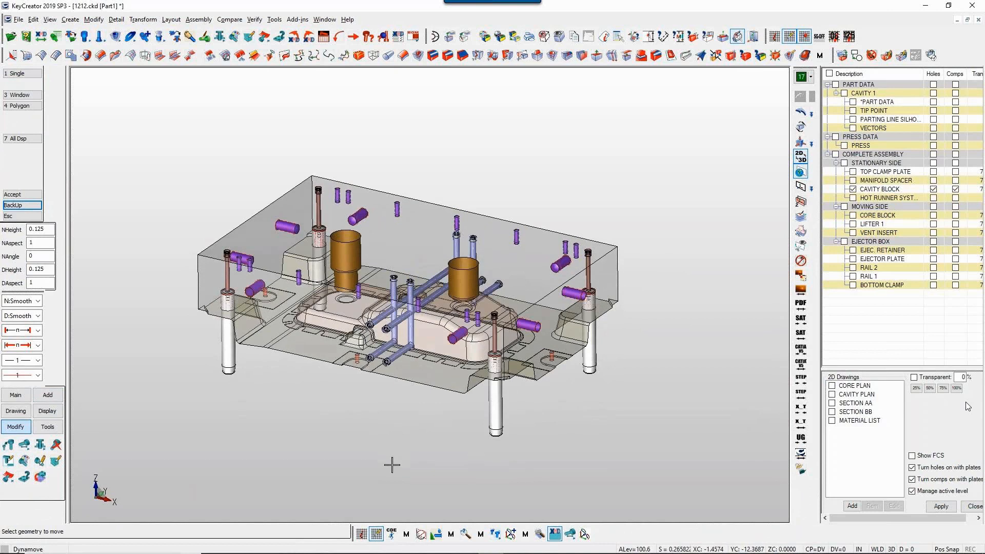
{"action": "key", "text": "Escape"}
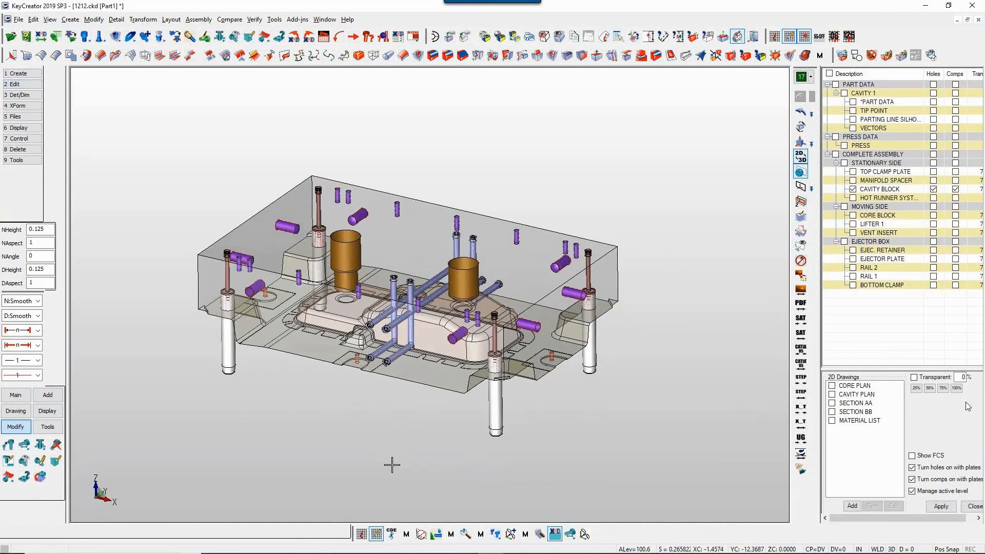
Add a Smart Waterline to the cavity block in right side view at X 6.5, Y 1.25, linking the two circuits.
{"action": "key", "text": "ctrl+5"}
{"action": "key", "text": "alt+w"}
{"action": "left_click_drag", "start_coordinate": [560, 209], "coordinate": [692, 373]}
{"action": "key", "text": "w"}
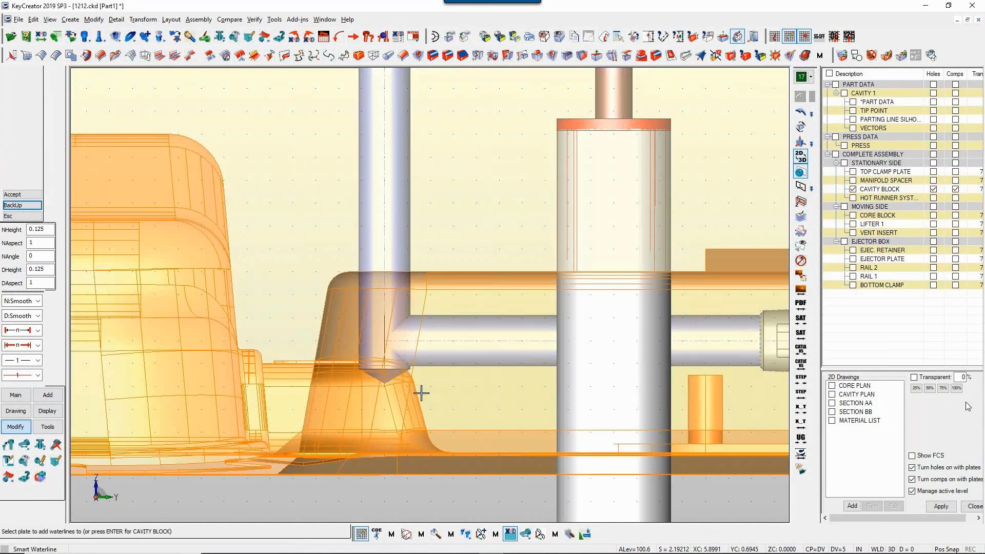
{"action": "left_click", "coordinate": [420, 392]}
{"action": "key", "text": "2"}
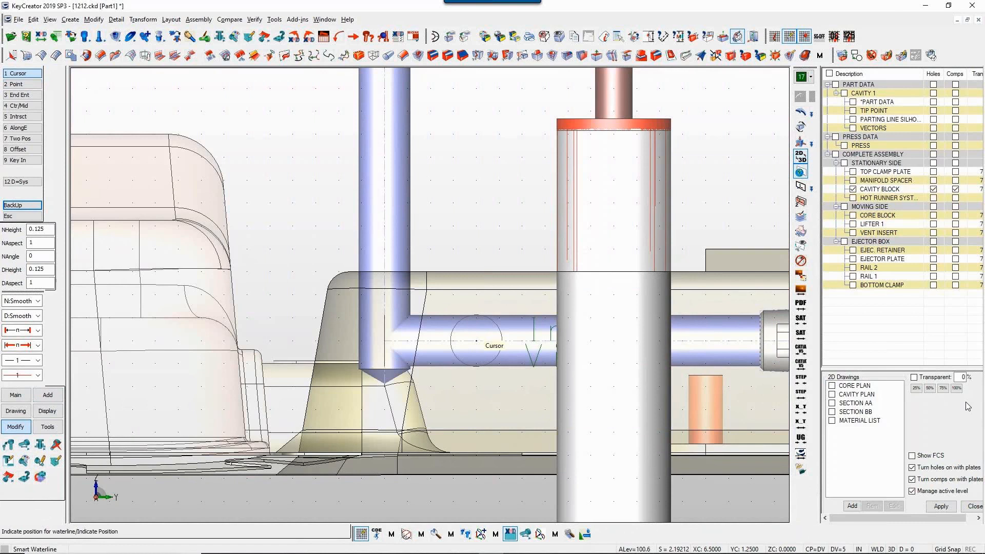
{"action": "left_click", "coordinate": [476, 341]}
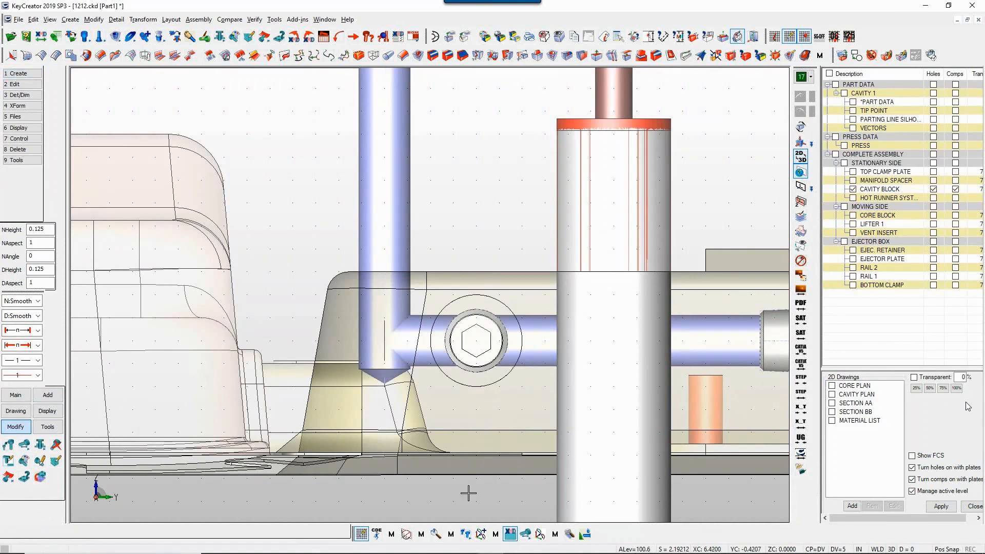
Examine the new cross waterline in 3D and verify the cavity block's pocket face where its plug comes out.
{"action": "scroll", "coordinate": [468, 493], "scroll_direction": "down", "scroll_amount": 5}
{"action": "middle_click_drag", "start_coordinate": [468, 493], "coordinate": [475, 333]}
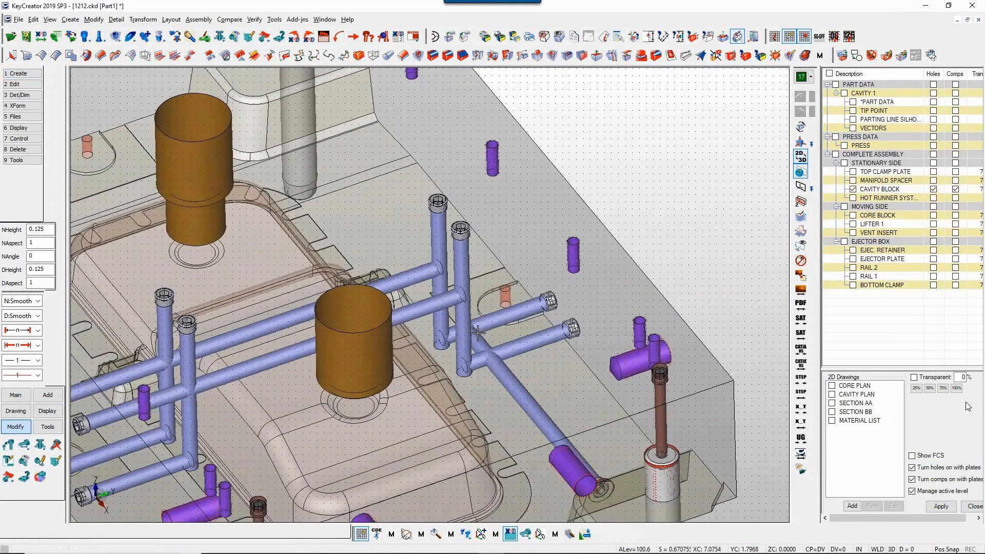
{"action": "scroll", "coordinate": [513, 468], "scroll_direction": "up", "scroll_amount": 3}
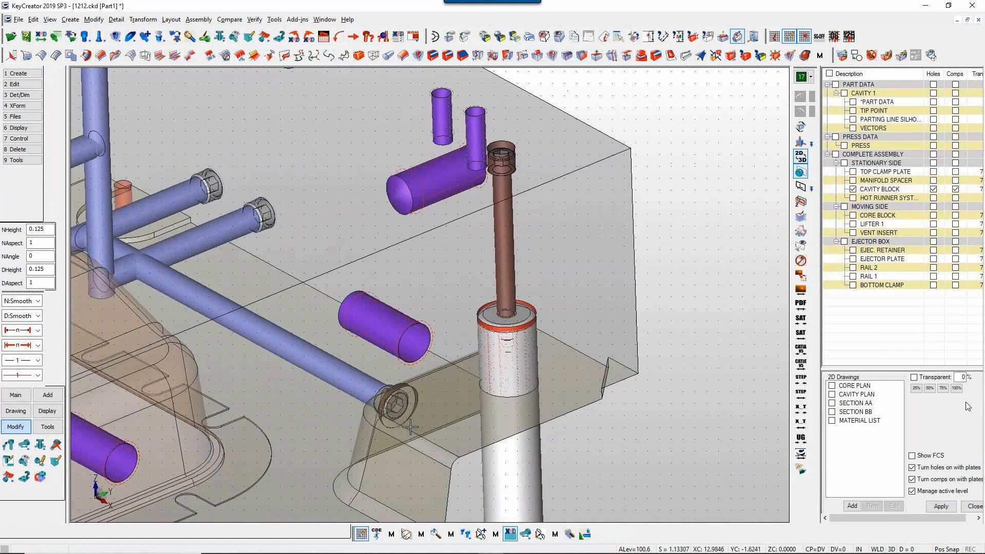
{"action": "scroll", "coordinate": [410, 427], "scroll_direction": "up", "scroll_amount": 1}
{"action": "middle_click_drag", "start_coordinate": [410, 427], "coordinate": [419, 173]}
{"action": "key", "text": "v"}
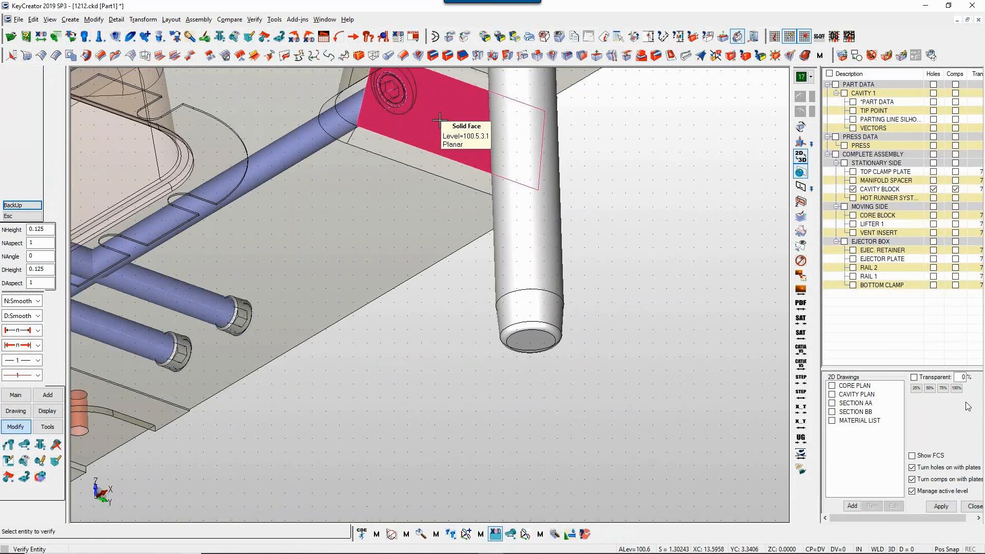
{"action": "left_click", "coordinate": [439, 120]}
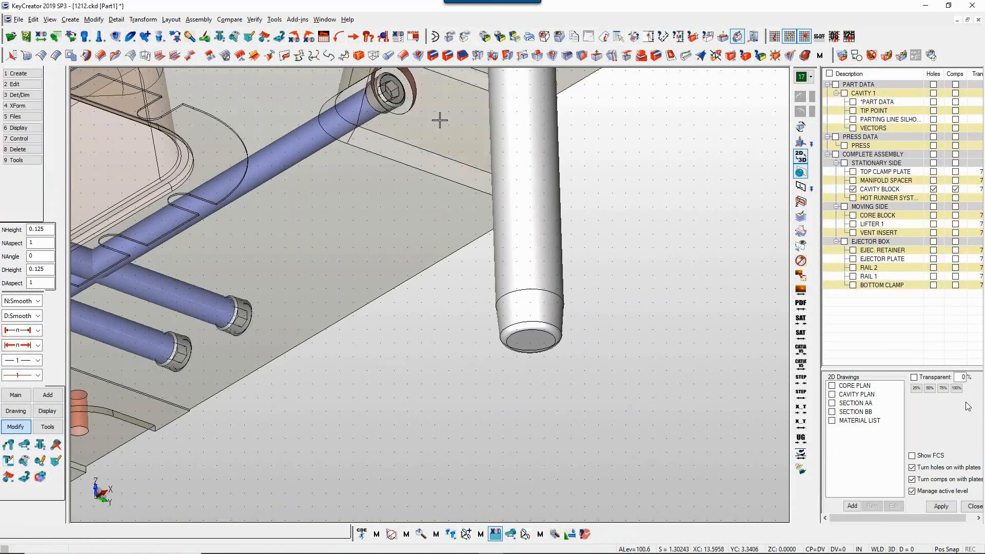
{"action": "scroll", "coordinate": [439, 120], "scroll_direction": "down", "scroll_amount": 6}
{"action": "middle_click_drag", "start_coordinate": [440, 120], "coordinate": [575, 447]}
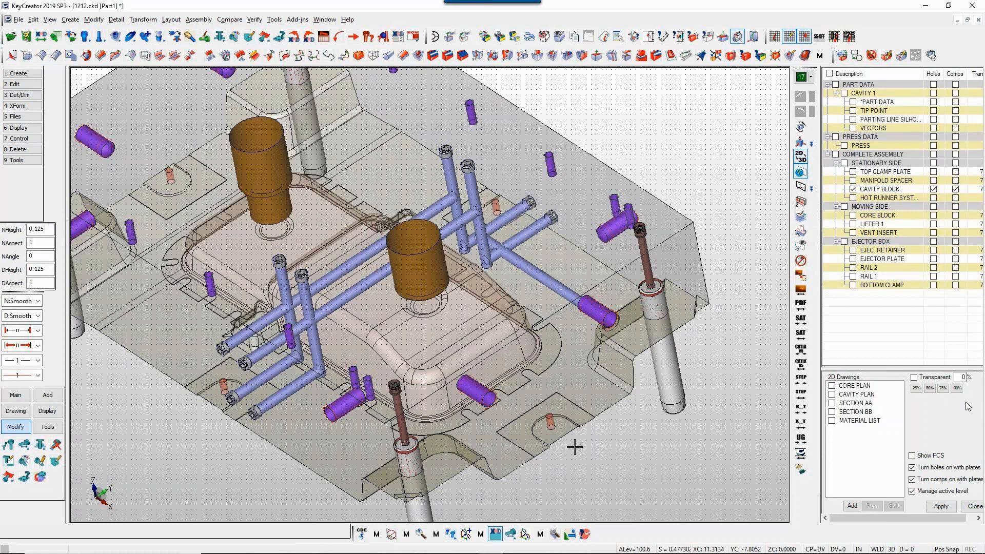
Set the front lower waterline's end to a pipe tap with a connector and a counterbore 1.250 in diameter and 1.250 deep.
{"action": "scroll", "coordinate": [575, 447], "scroll_direction": "down", "scroll_amount": 4}
{"action": "scroll", "coordinate": [489, 449], "scroll_direction": "up", "scroll_amount": 6}
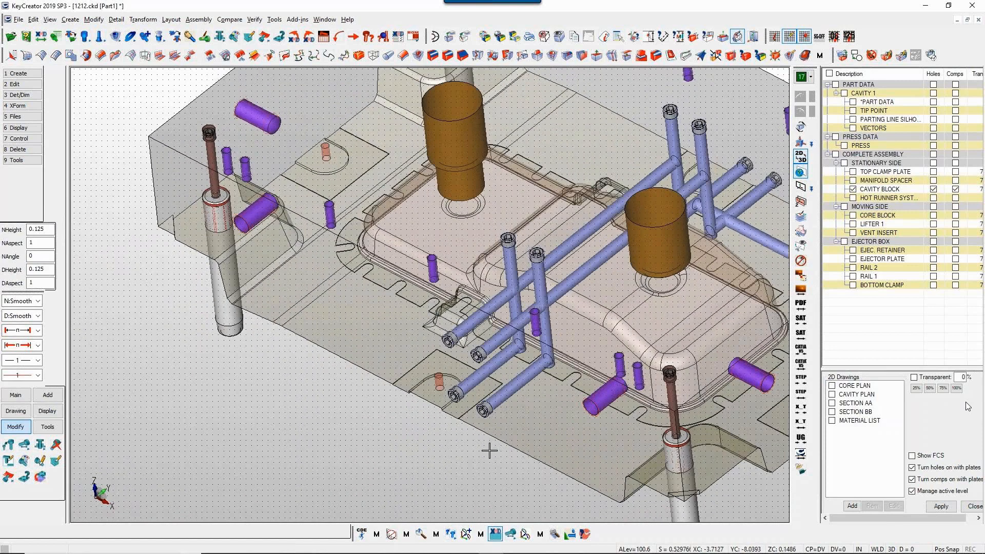
{"action": "left_click", "coordinate": [485, 403]}
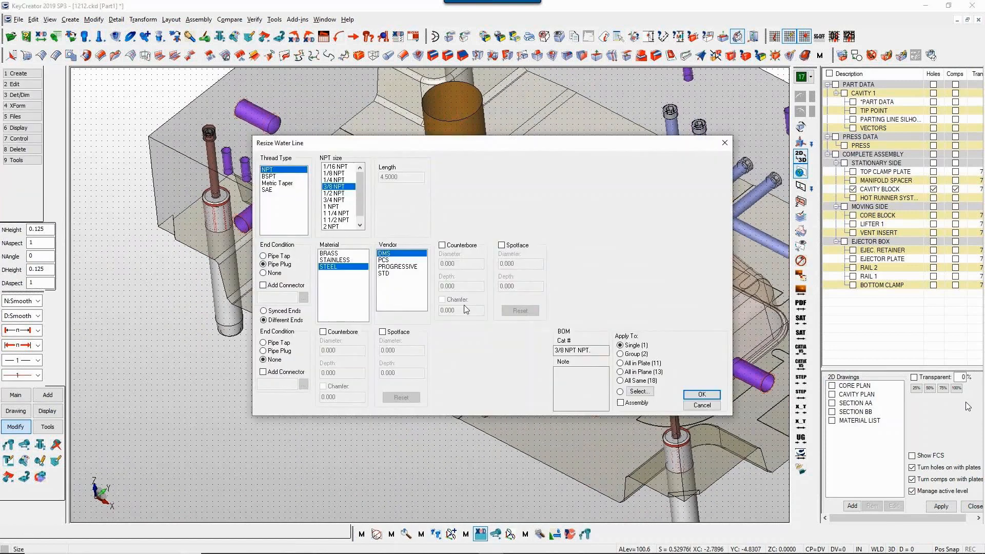
{"action": "left_click", "coordinate": [273, 286]}
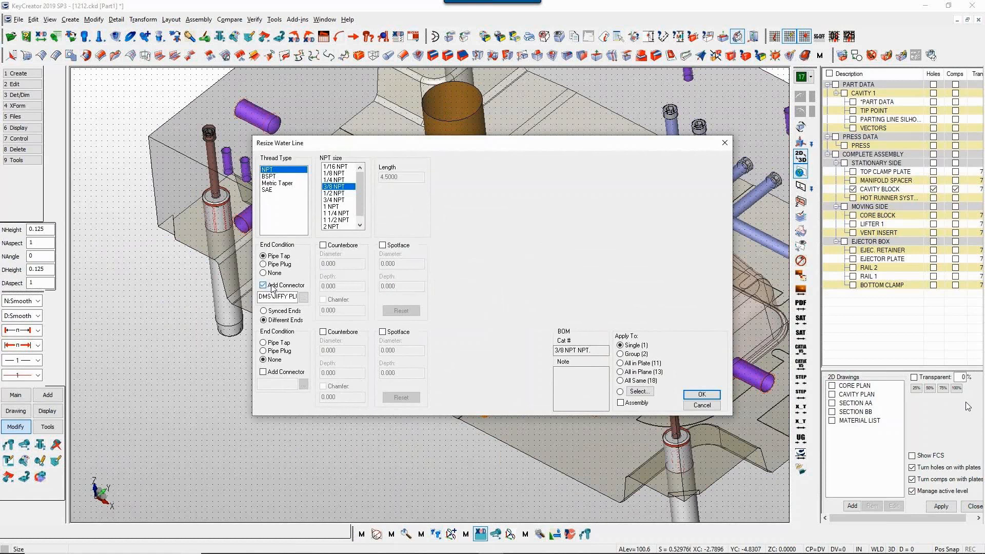
{"action": "left_click", "coordinate": [334, 246]}
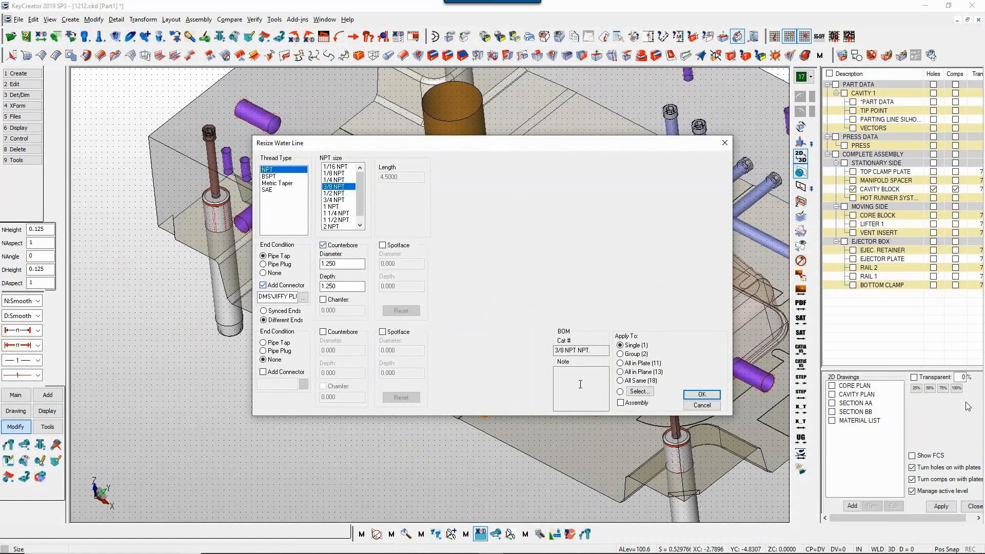
Apply the connector and counterbore settings to the adjacent front lower waterline as well and finish the resize.
{"action": "left_click", "coordinate": [636, 392]}
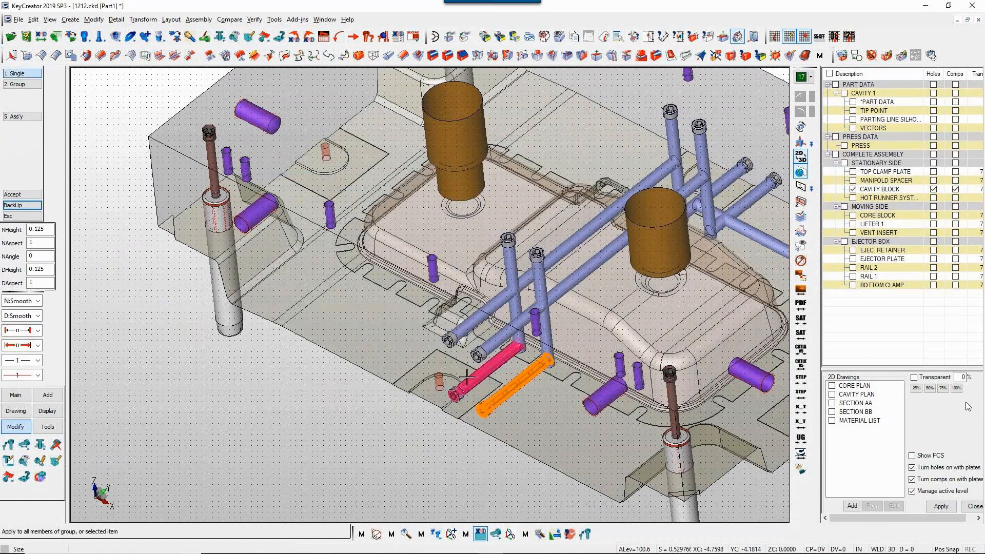
{"action": "left_click", "coordinate": [490, 397]}
{"action": "key", "text": "Return"}
{"action": "left_click", "coordinate": [701, 395]}
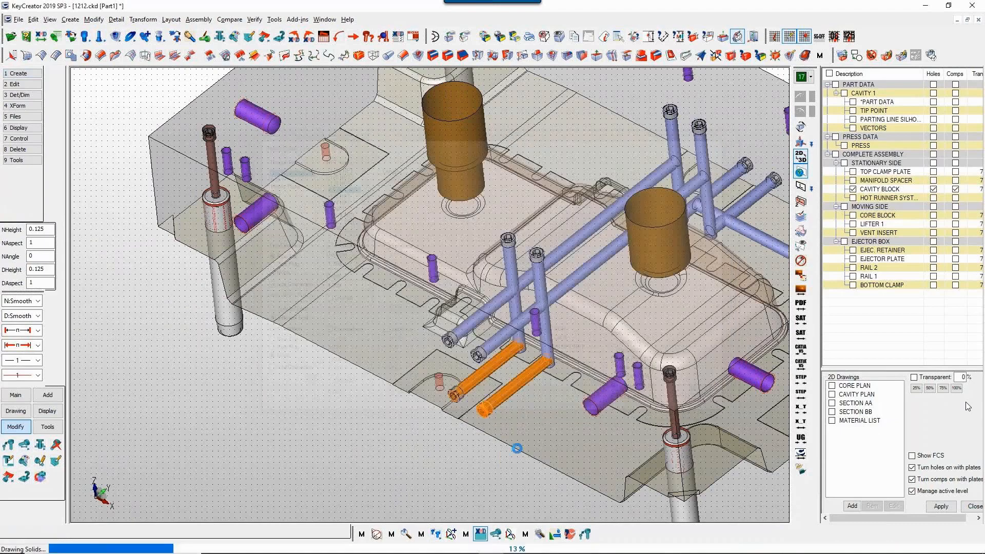
{"action": "scroll", "coordinate": [476, 471], "scroll_direction": "down", "scroll_amount": 2}
{"action": "middle_click_drag", "start_coordinate": [478, 471], "coordinate": [522, 472]}
{"action": "scroll", "coordinate": [523, 472], "scroll_direction": "down", "scroll_amount": 2}
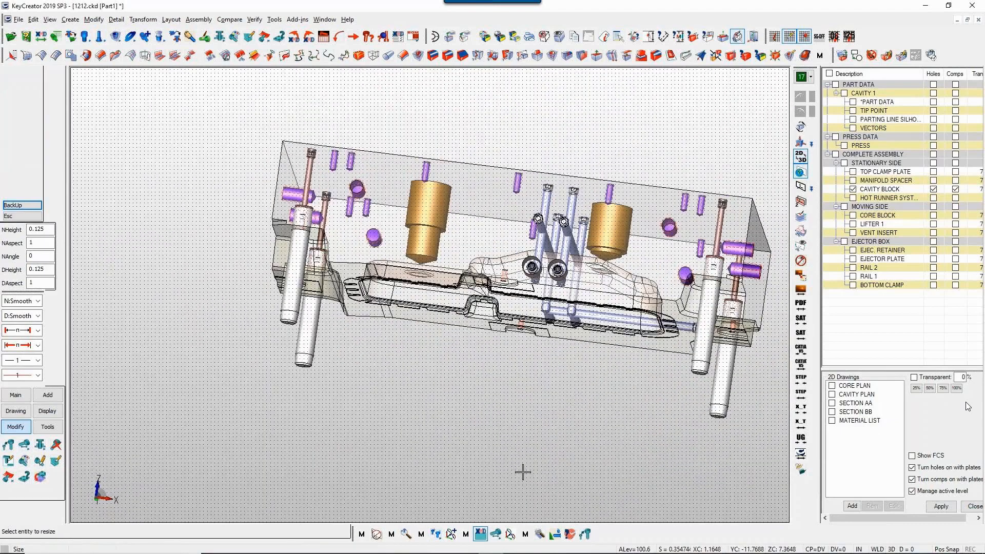
{"action": "middle_click_drag", "start_coordinate": [523, 472], "coordinate": [506, 454]}
{"action": "scroll", "coordinate": [522, 467], "scroll_direction": "down", "scroll_amount": 2}
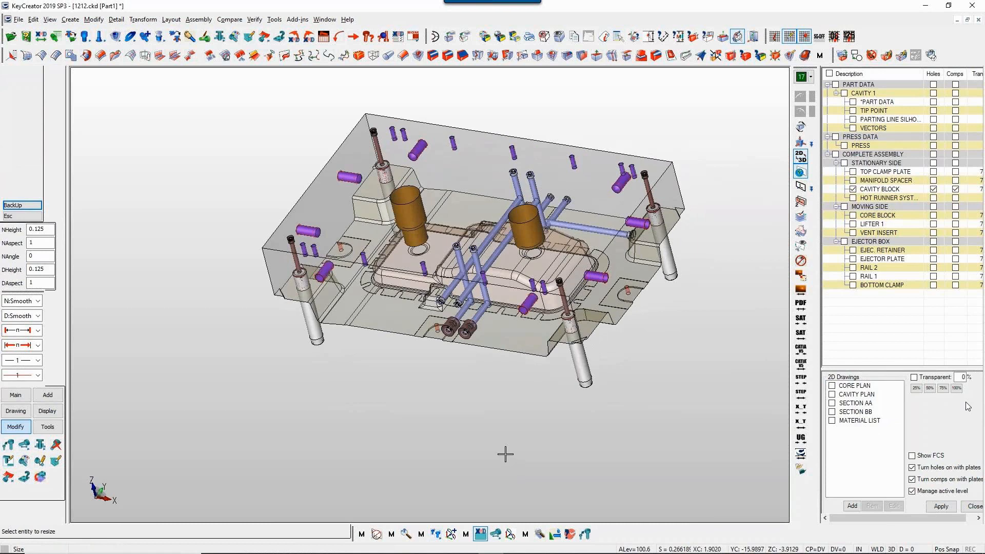
{"action": "key", "text": "Escape"}
Show the stationary side, moving side and ejector box assemblies together in a fitted front view.
{"action": "key", "text": "alt+a"}
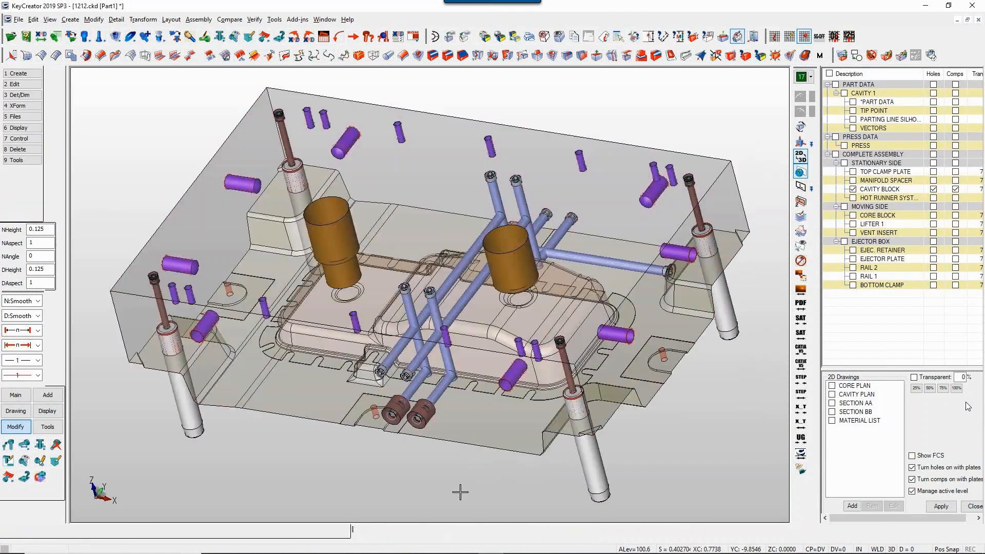
{"action": "key", "text": "alt+2"}
{"action": "left_click", "coordinate": [845, 162]}
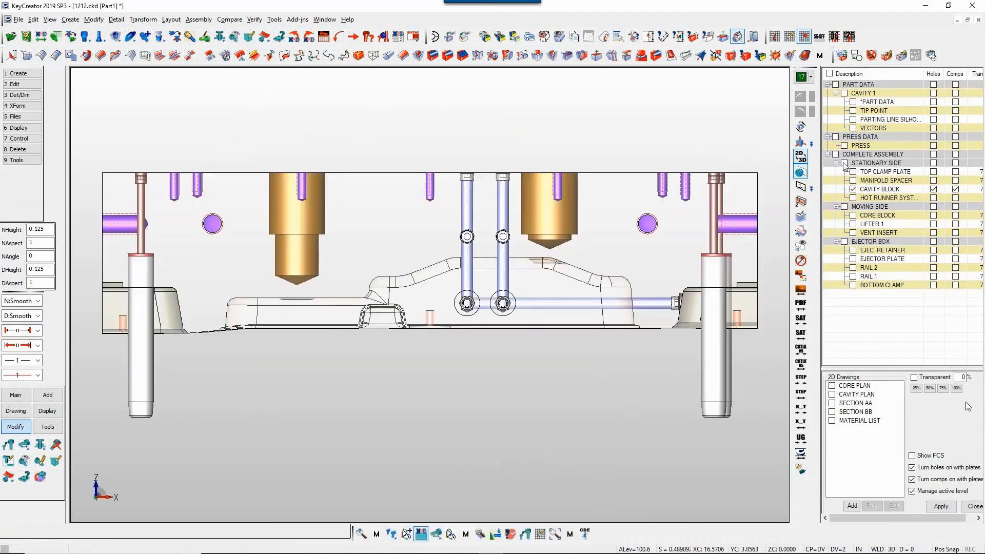
{"action": "left_click", "coordinate": [844, 206]}
{"action": "left_click", "coordinate": [845, 241]}
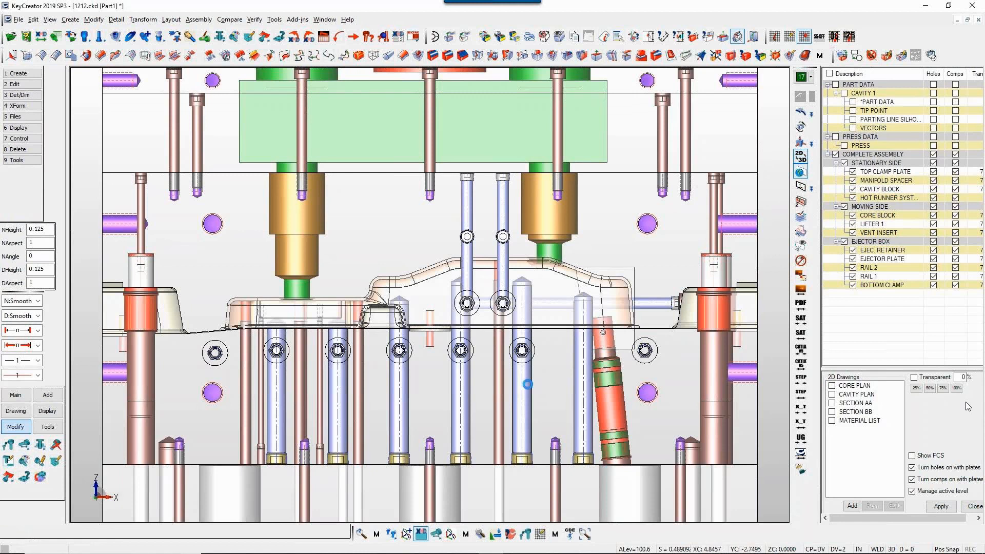
Show the complete mold assembly in a fitted isometric view and save the file.
{"action": "key", "text": "alt+a"}
{"action": "key", "text": "alt+7"}
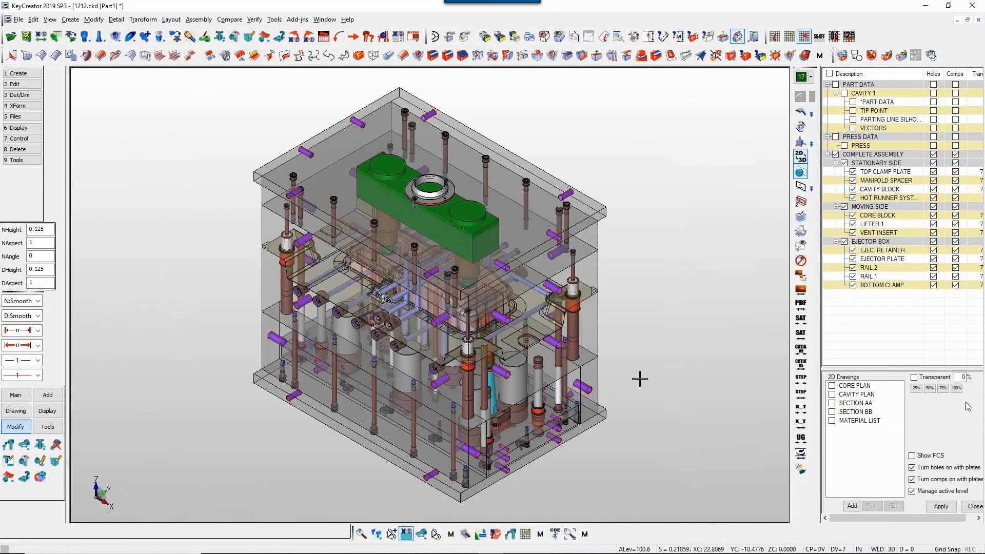
{"action": "key", "text": "ctrl+s"}
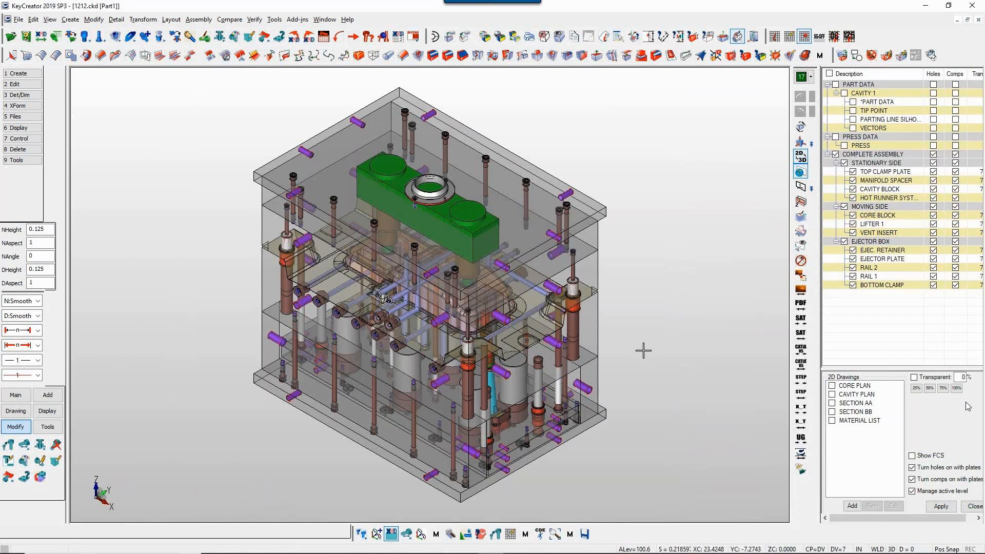
Hide the complete assembly and show only the core block and Lifter 1, zoomed in on the lifter body.
{"action": "left_click", "coordinate": [836, 155]}
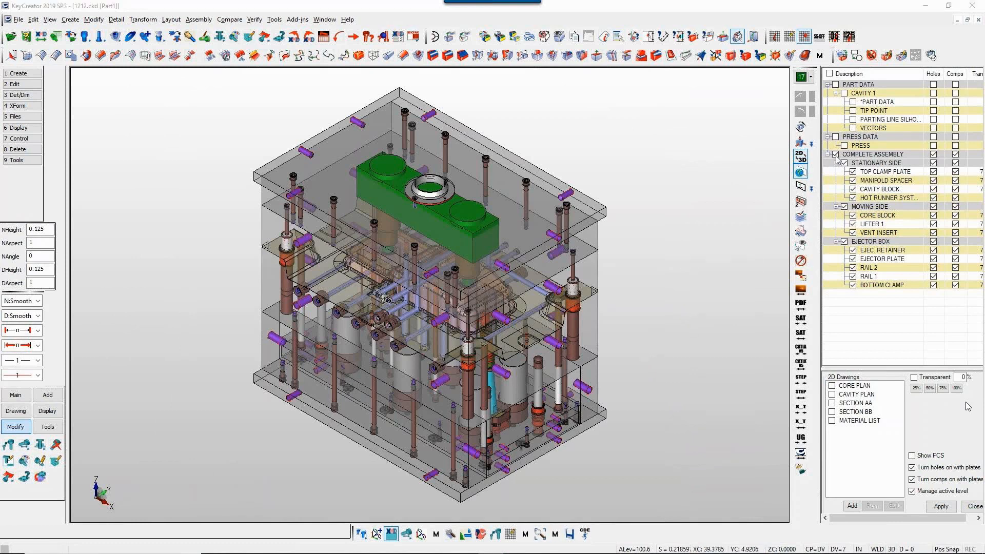
{"action": "left_click", "coordinate": [852, 216]}
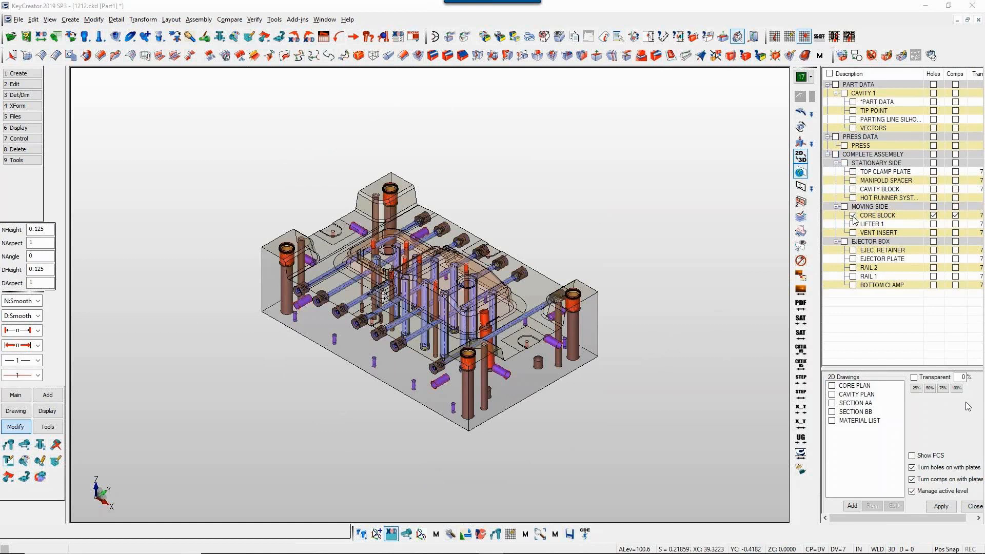
{"action": "left_click", "coordinate": [853, 225]}
{"action": "left_click_drag", "start_coordinate": [436, 254], "coordinate": [540, 337]}
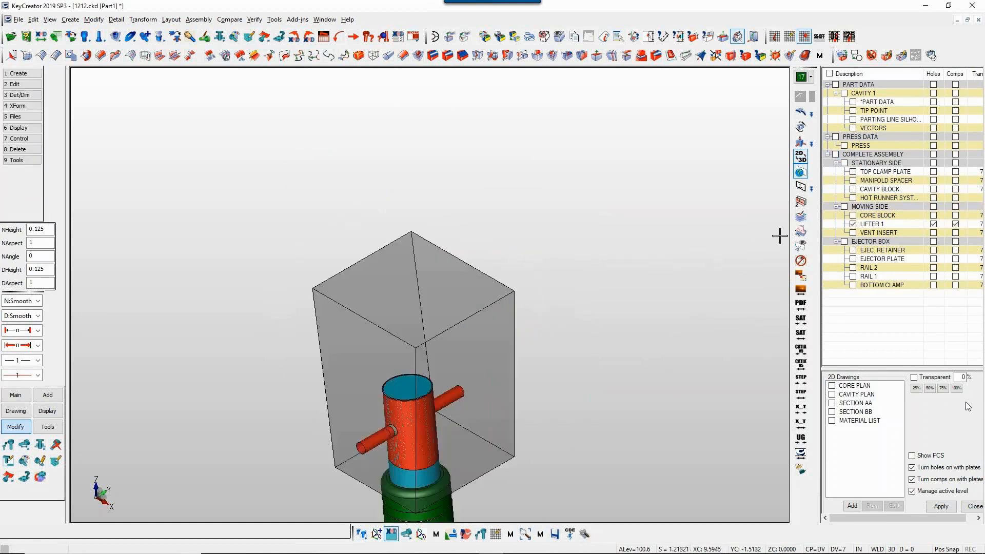
{"action": "left_click", "coordinate": [853, 216]}
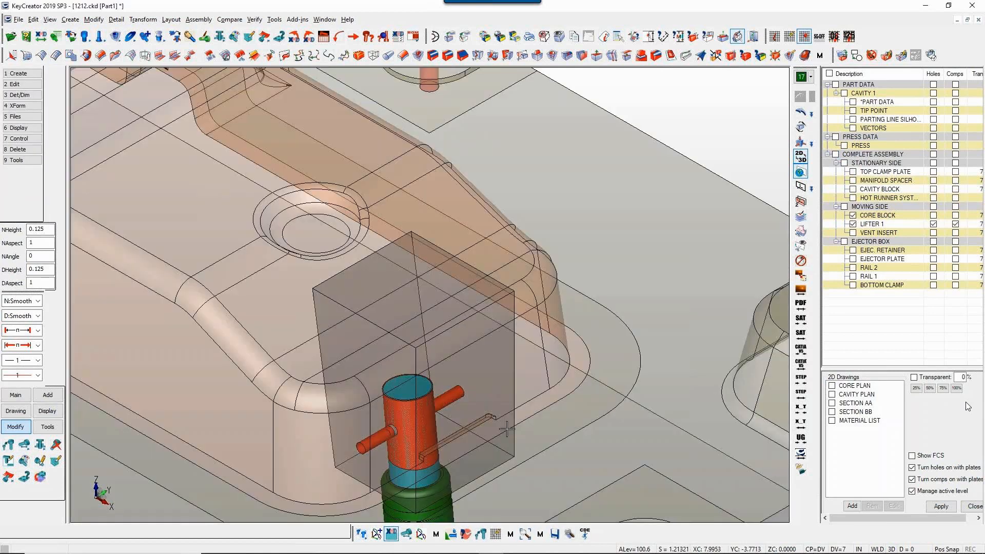
Turn off the core block's transparency so it displays as a solid around the lifter.
{"action": "middle_click_drag", "start_coordinate": [479, 430], "coordinate": [545, 422]}
{"action": "scroll", "coordinate": [547, 293], "scroll_direction": "up", "scroll_amount": 3}
{"action": "middle_click_drag", "start_coordinate": [547, 293], "coordinate": [663, 268]}
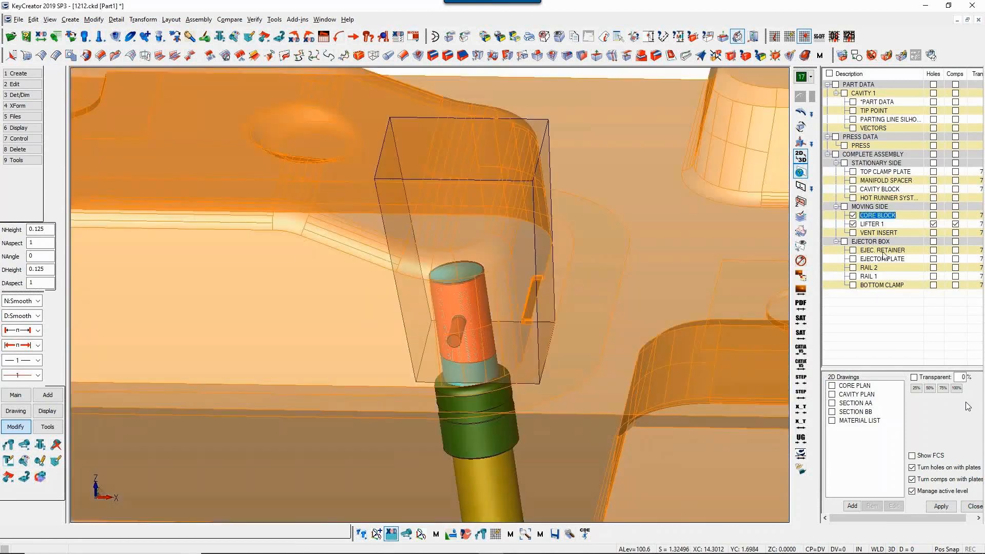
{"action": "left_click", "coordinate": [910, 378]}
{"action": "left_click", "coordinate": [914, 378]}
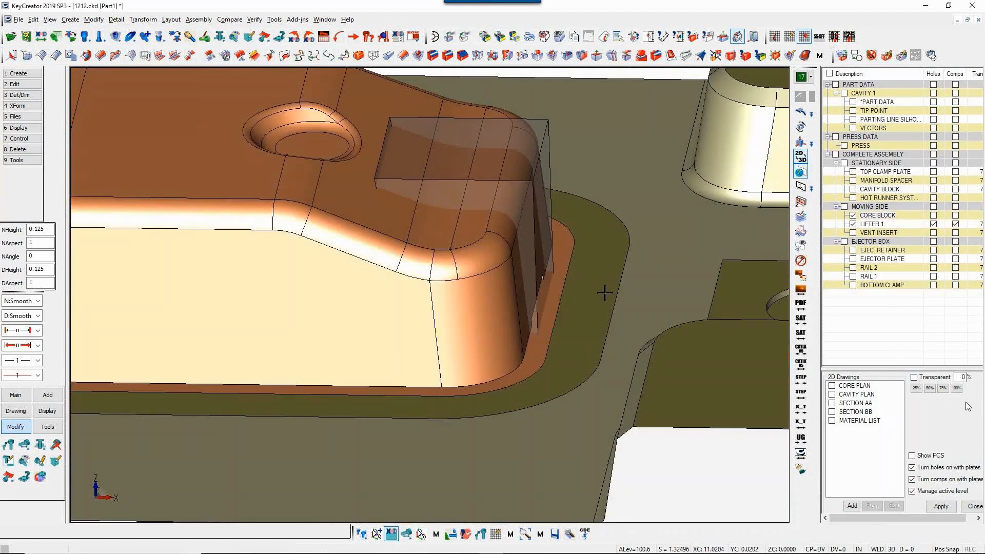
Examine how the lifter body meets the end wall of the raised core and the shutoff around it.
{"action": "middle_click_drag", "start_coordinate": [578, 344], "coordinate": [325, 317]}
{"action": "scroll", "coordinate": [577, 341], "scroll_direction": "down", "scroll_amount": 5}
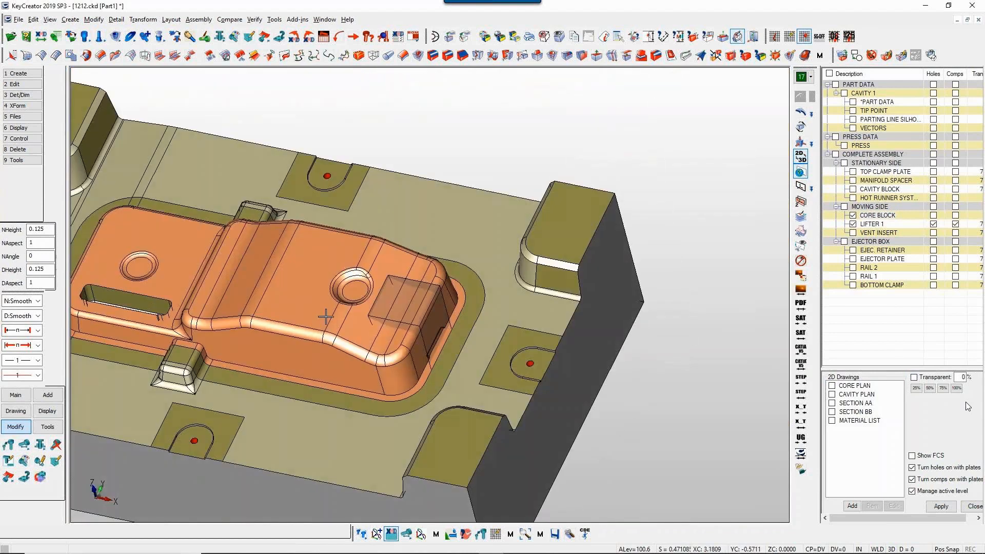
{"action": "scroll", "coordinate": [405, 347], "scroll_direction": "up", "scroll_amount": 5}
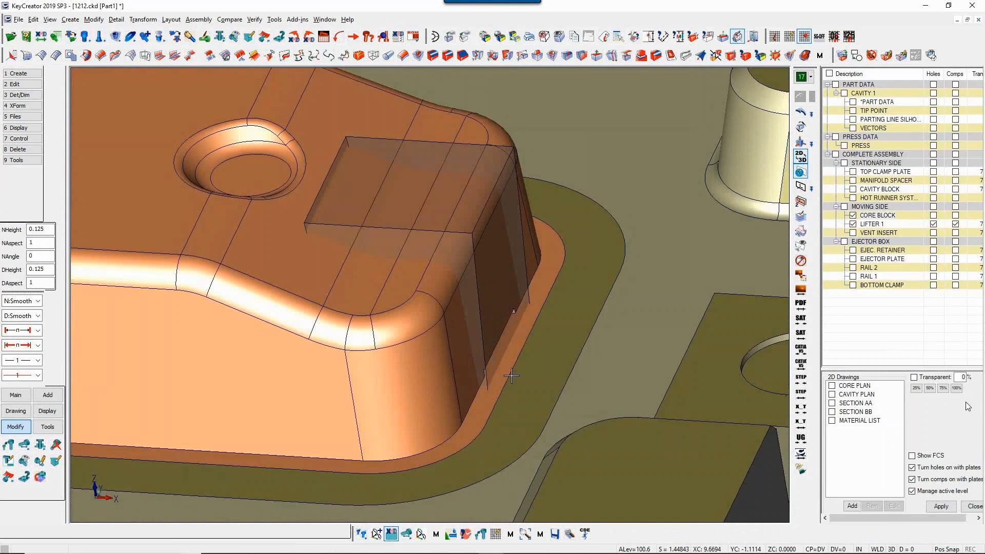
{"action": "scroll", "coordinate": [510, 382], "scroll_direction": "down", "scroll_amount": 4}
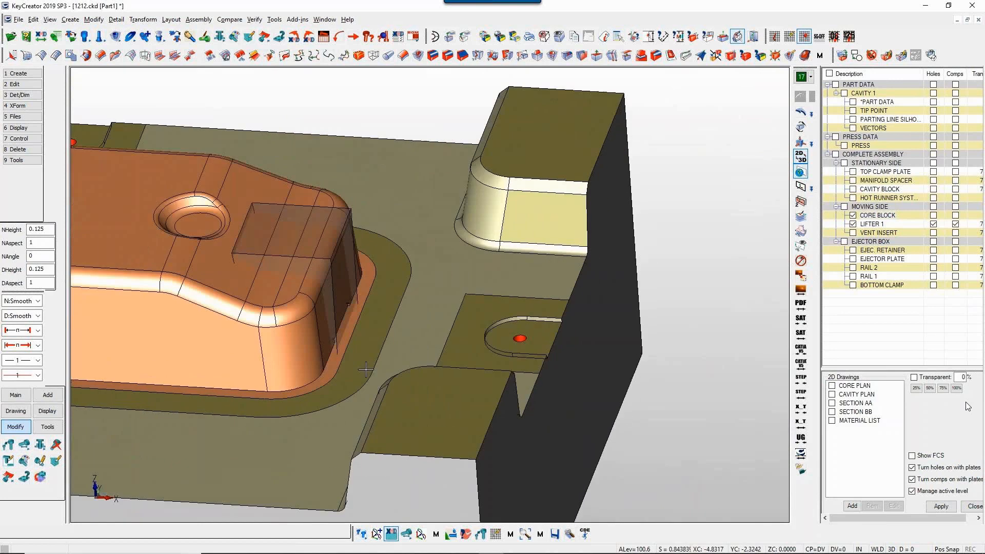
{"action": "scroll", "coordinate": [366, 369], "scroll_direction": "up", "scroll_amount": 4}
{"action": "scroll", "coordinate": [366, 370], "scroll_direction": "down", "scroll_amount": 4}
{"action": "scroll", "coordinate": [366, 369], "scroll_direction": "up", "scroll_amount": 3}
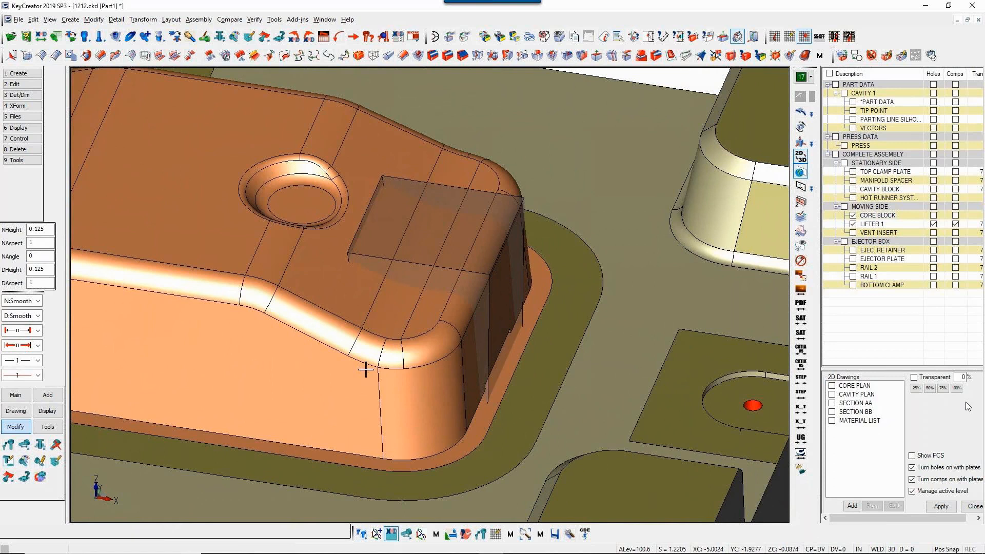
{"action": "scroll", "coordinate": [366, 370], "scroll_direction": "up", "scroll_amount": 2}
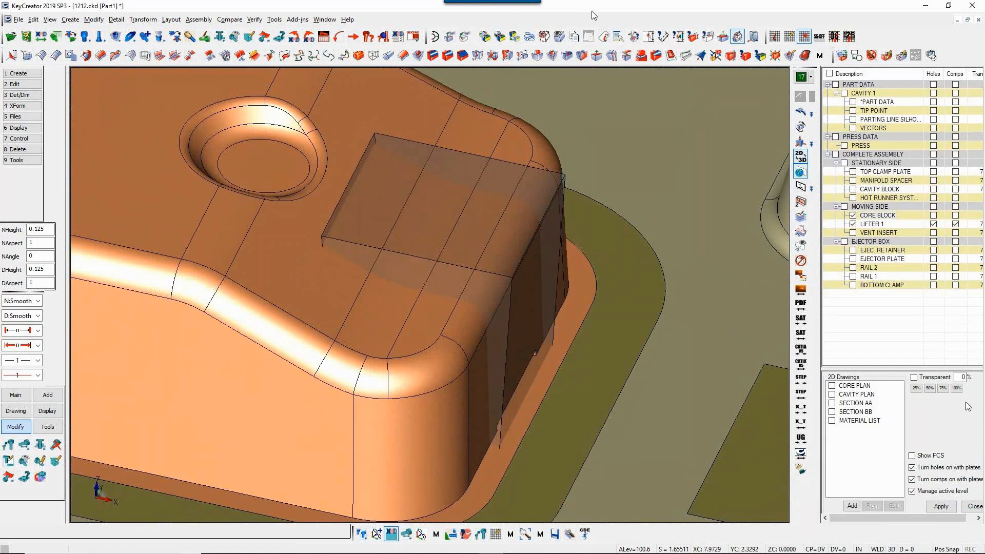
Offset the lifter body's outer side face slightly outward beyond the core's end wall with Dynamic Face.
{"action": "left_click", "coordinate": [736, 37]}
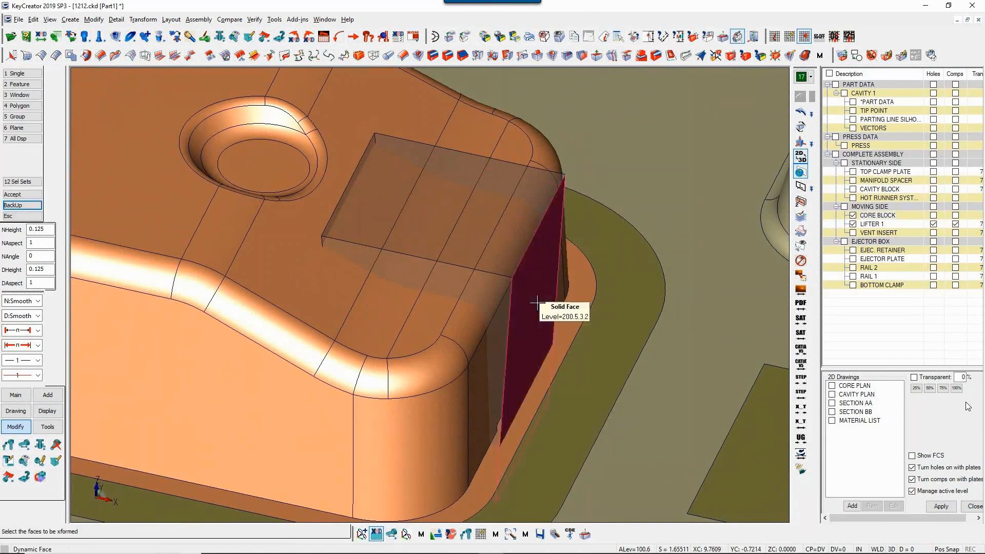
{"action": "left_click", "coordinate": [544, 313]}
{"action": "left_click_drag", "start_coordinate": [560, 354], "coordinate": [566, 353]}
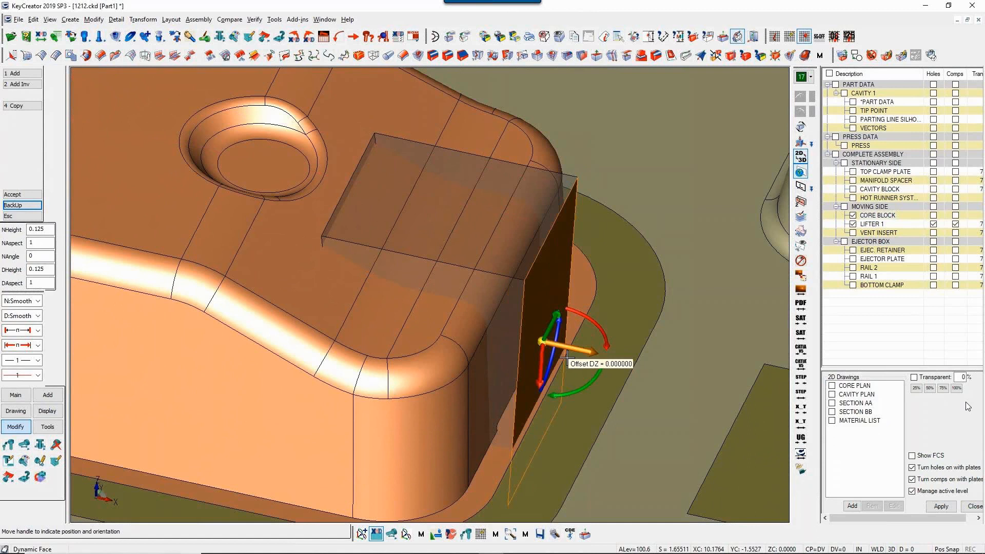
{"action": "key", "text": "Escape"}
{"action": "key", "text": "Escape"}
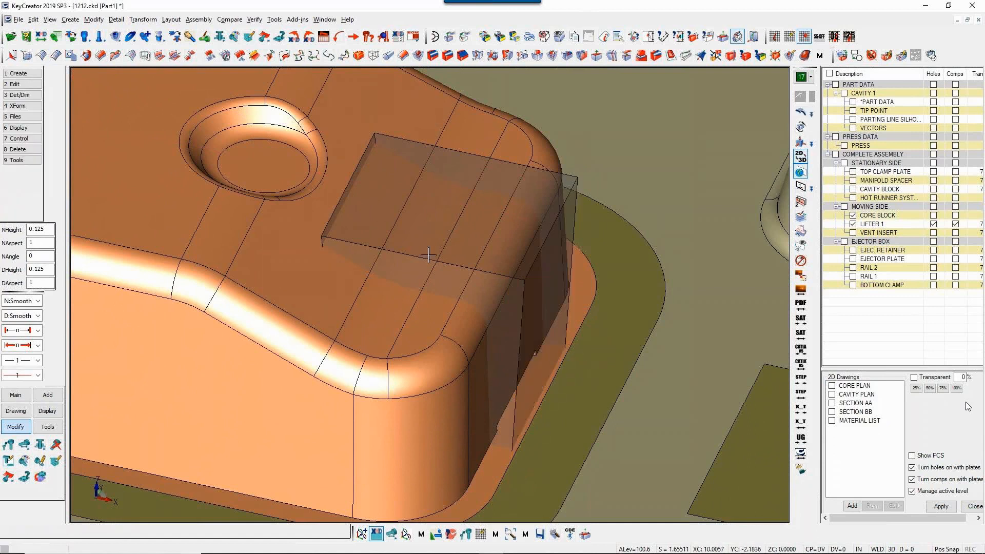
Round the two outer vertical edges of the lifter body with a constant radius blend.
{"action": "left_click", "coordinate": [431, 57]}
{"action": "key", "text": "Return"}
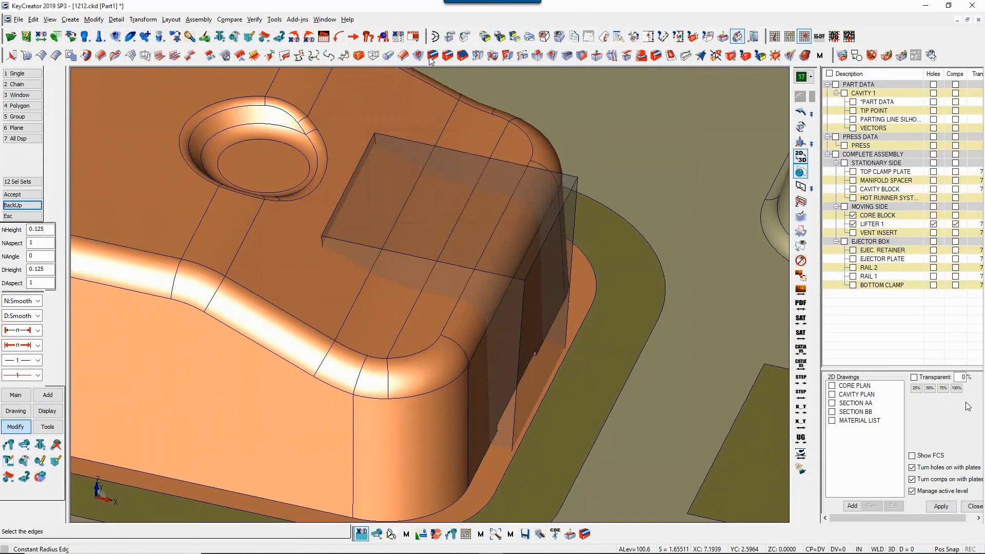
{"action": "left_click", "coordinate": [574, 208]}
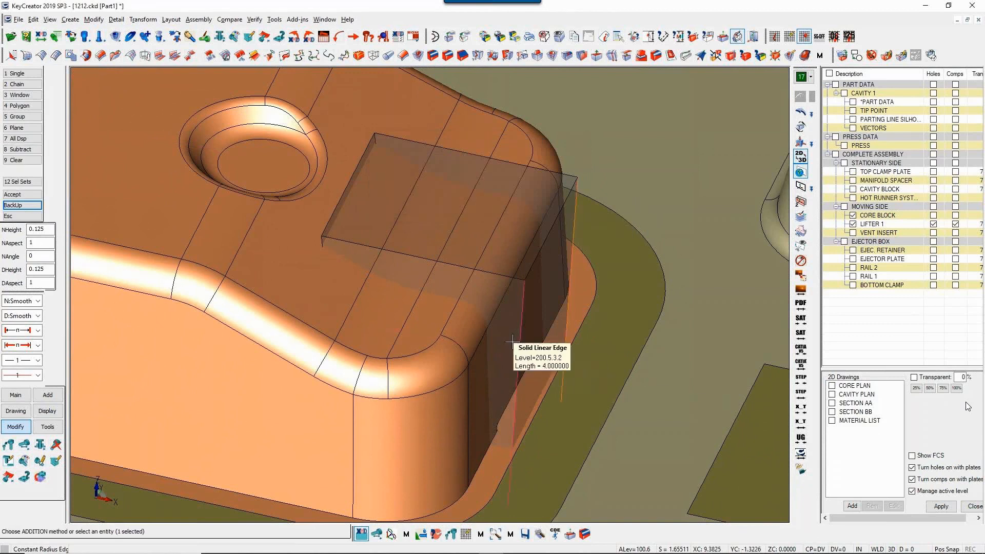
{"action": "left_click", "coordinate": [513, 342]}
{"action": "key", "text": "Return"}
{"action": "key", "text": "Escape"}
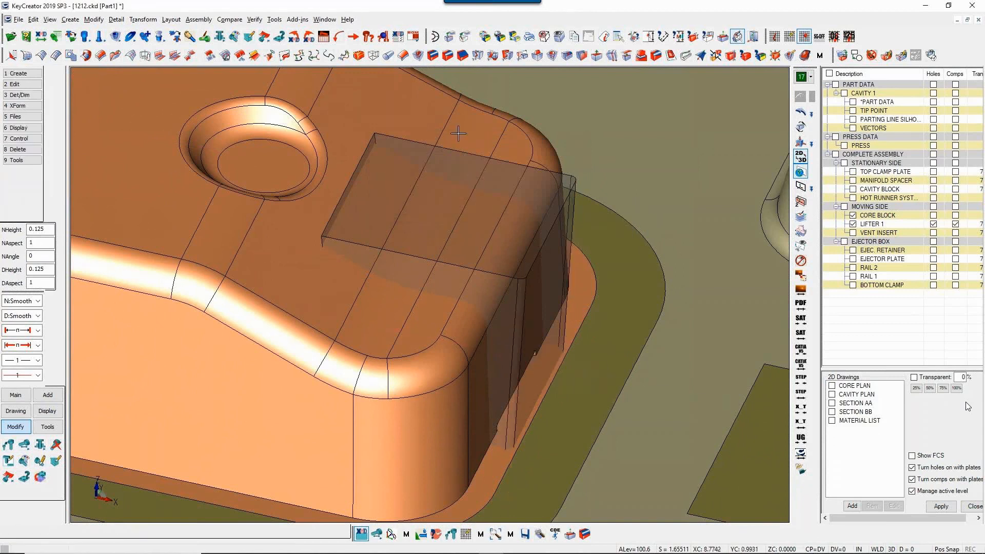
Round the two inner vertical edges of the lifter body with a constant radius blend.
{"action": "left_click", "coordinate": [434, 55]}
{"action": "key", "text": "Return"}
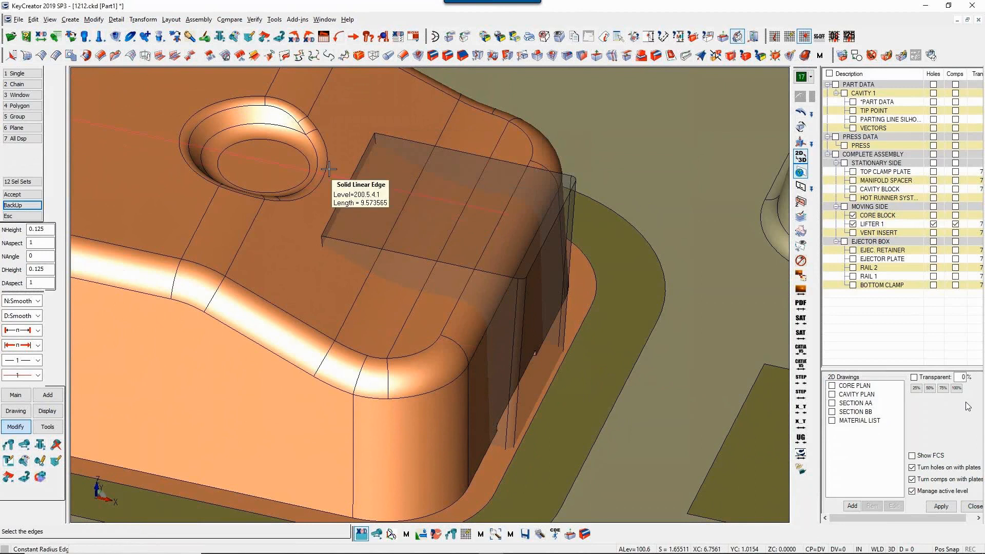
{"action": "left_click", "coordinate": [374, 142]}
{"action": "left_click", "coordinate": [375, 144]}
{"action": "left_click", "coordinate": [375, 139]}
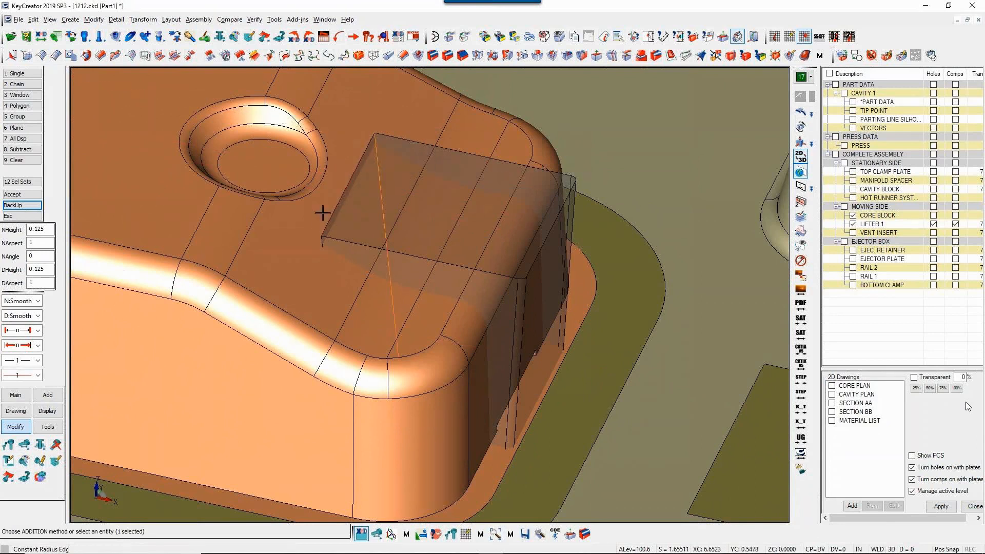
{"action": "left_click", "coordinate": [322, 243]}
{"action": "key", "text": "Return"}
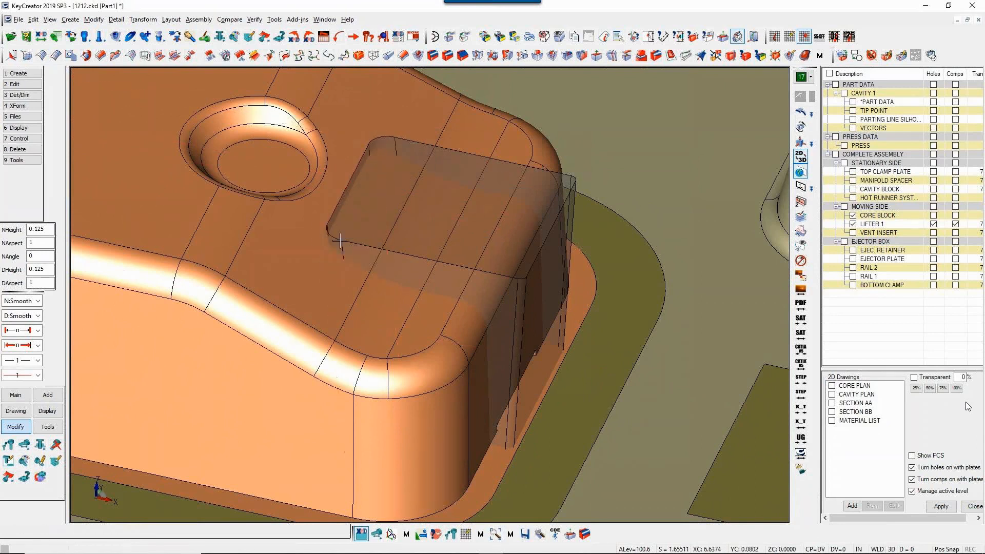
Make the core block 75% transparent to expose the lifter body and its rod inside it.
{"action": "left_click", "coordinate": [880, 215]}
{"action": "left_click", "coordinate": [914, 377]}
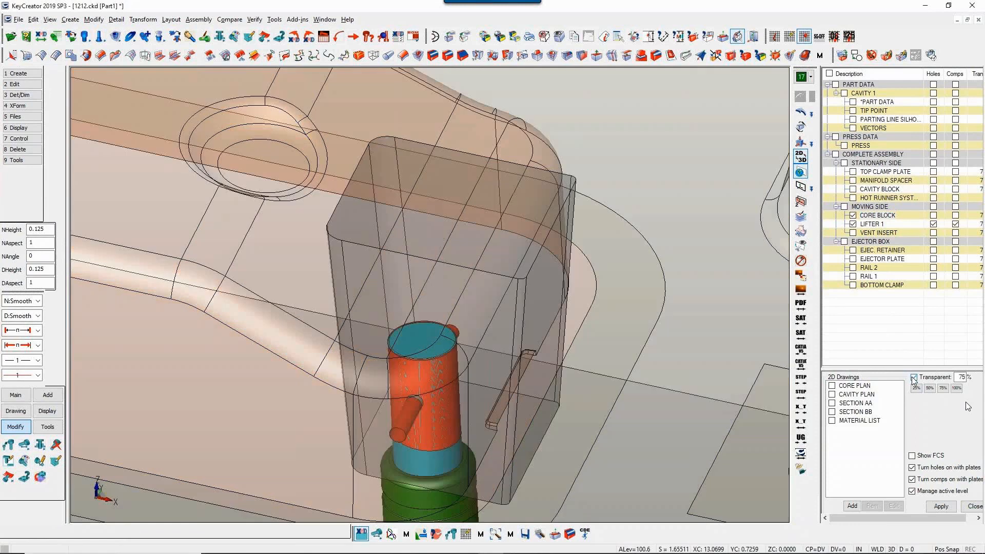
{"action": "scroll", "coordinate": [604, 360], "scroll_direction": "down", "scroll_amount": 4}
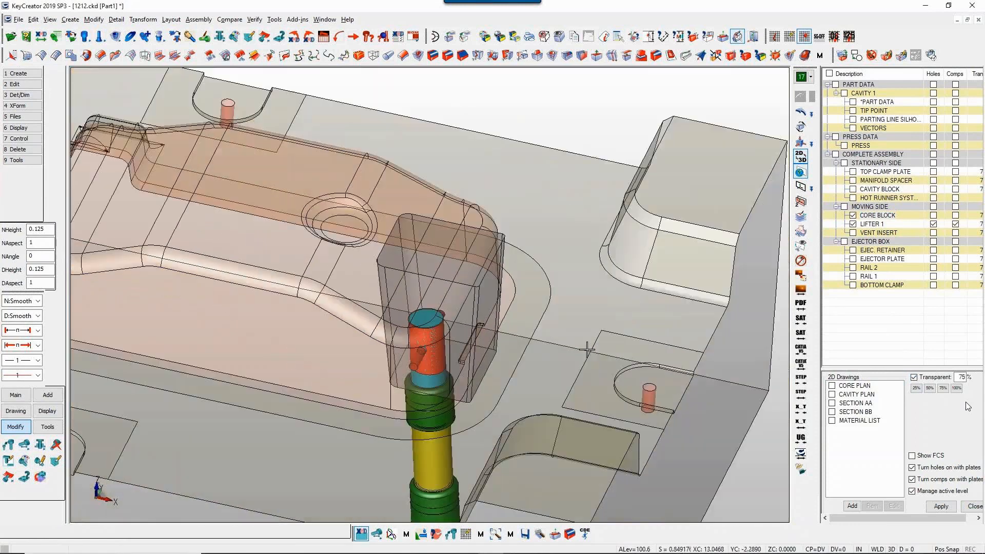
{"action": "middle_click_drag", "start_coordinate": [587, 346], "coordinate": [553, 352]}
{"action": "scroll", "coordinate": [576, 346], "scroll_direction": "up", "scroll_amount": 2}
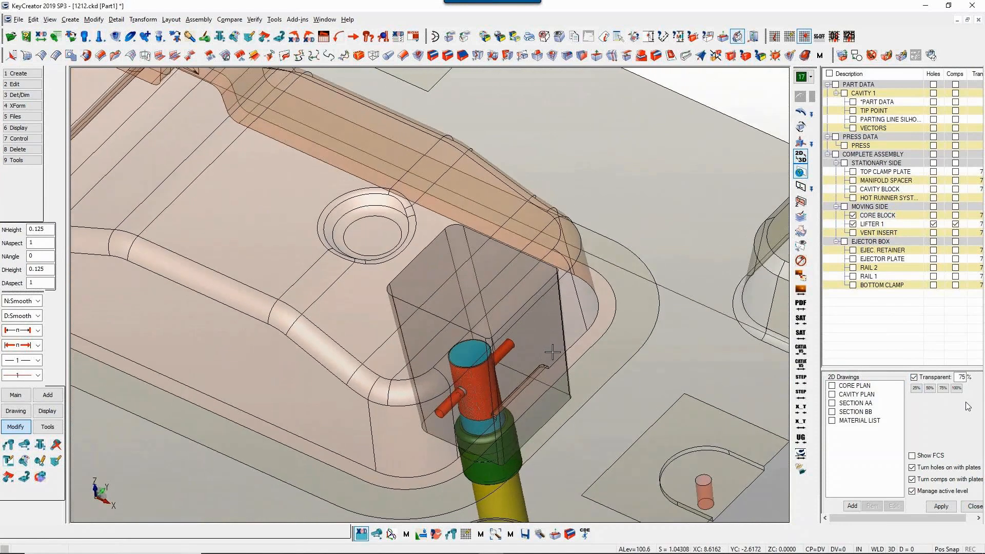
Trim the lifter body to the core's shape with Intersect (Keep) against the core block, retaining the core block.
{"action": "left_click", "coordinate": [93, 19]}
{"action": "mouse_move", "coordinate": [118, 148]}
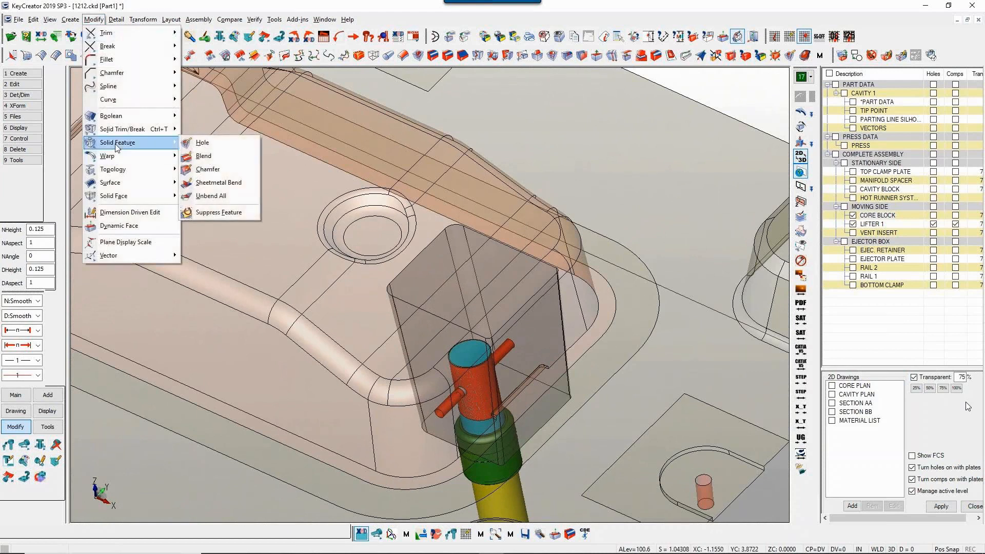
{"action": "mouse_move", "coordinate": [131, 122]}
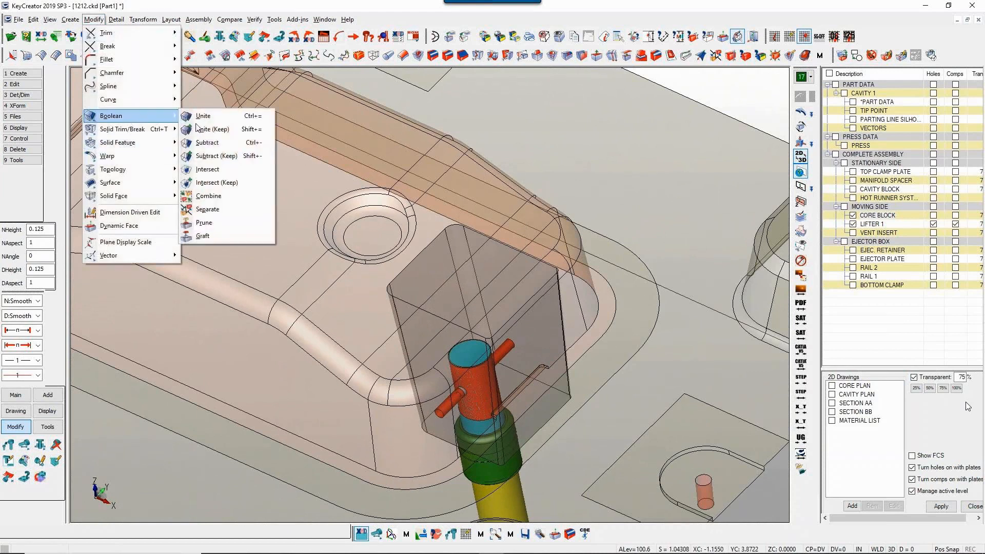
{"action": "left_click", "coordinate": [210, 184]}
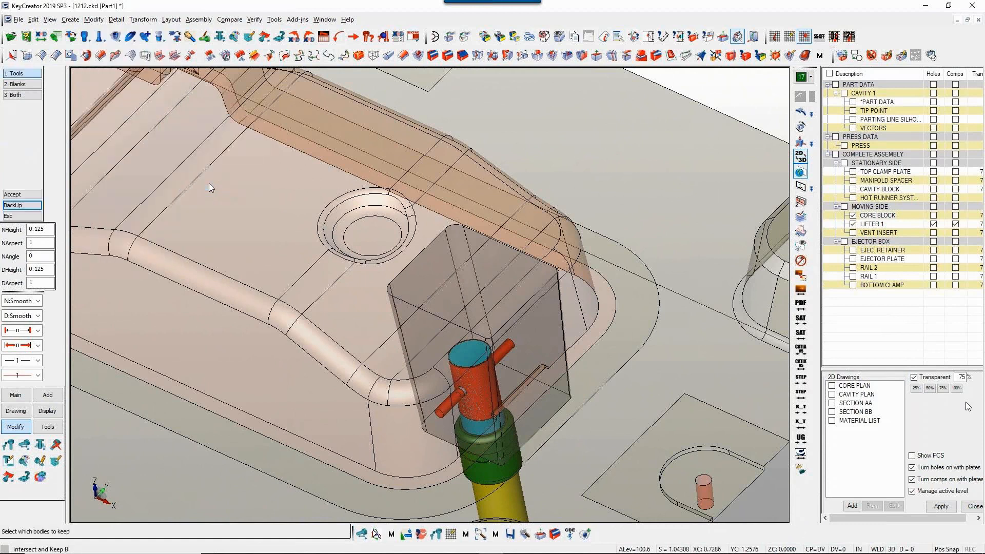
{"action": "key", "text": "3"}
{"action": "left_click", "coordinate": [487, 278]}
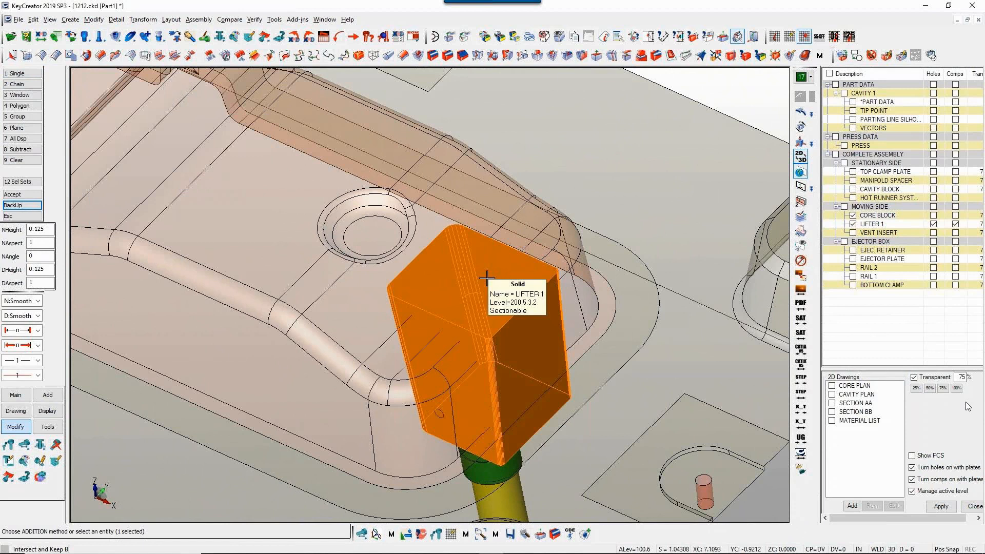
{"action": "key", "text": "Return"}
{"action": "left_click", "coordinate": [327, 300]}
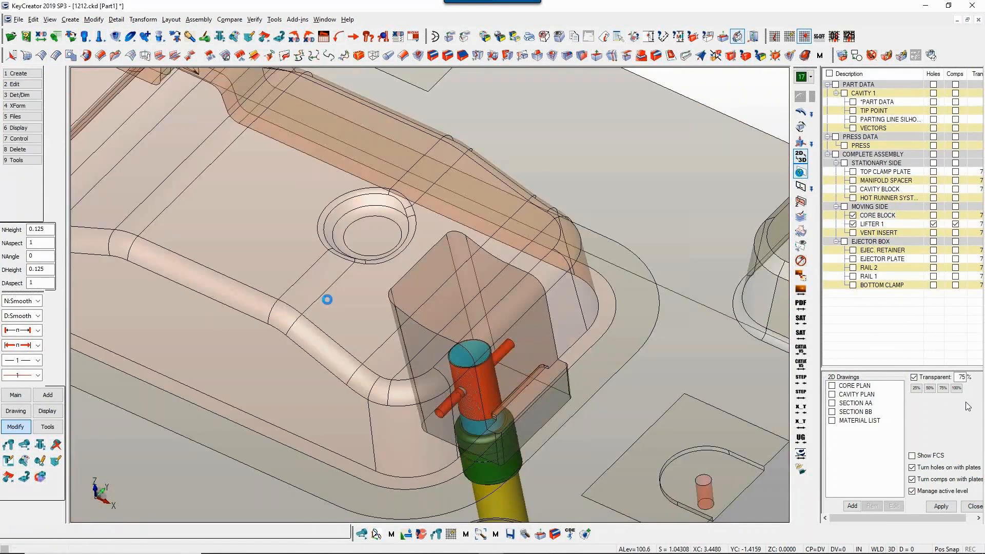
Cut the lifter pocket by subtracting the lifter body from the core block with Subtract (Keep), retaining the lifter.
{"action": "left_click", "coordinate": [94, 19]}
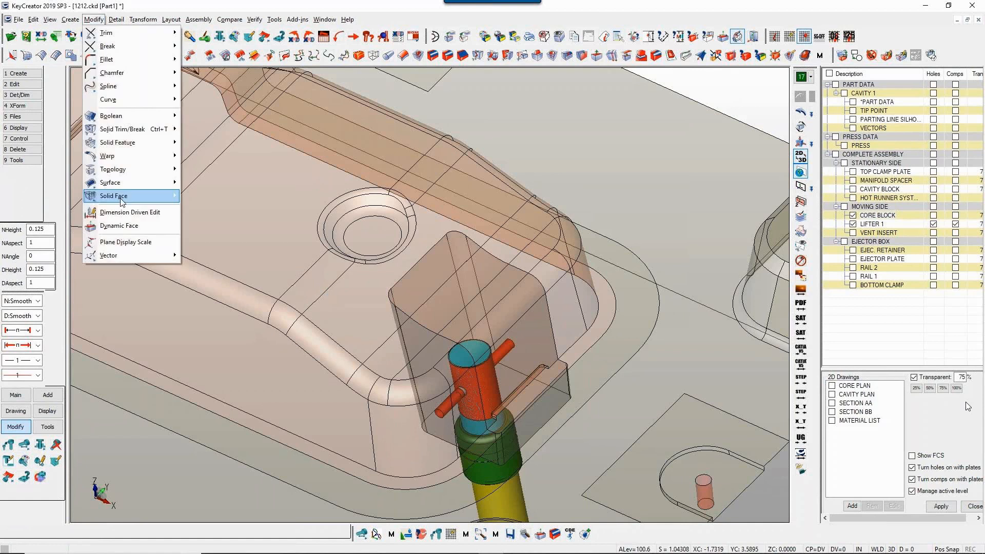
{"action": "mouse_move", "coordinate": [134, 115]}
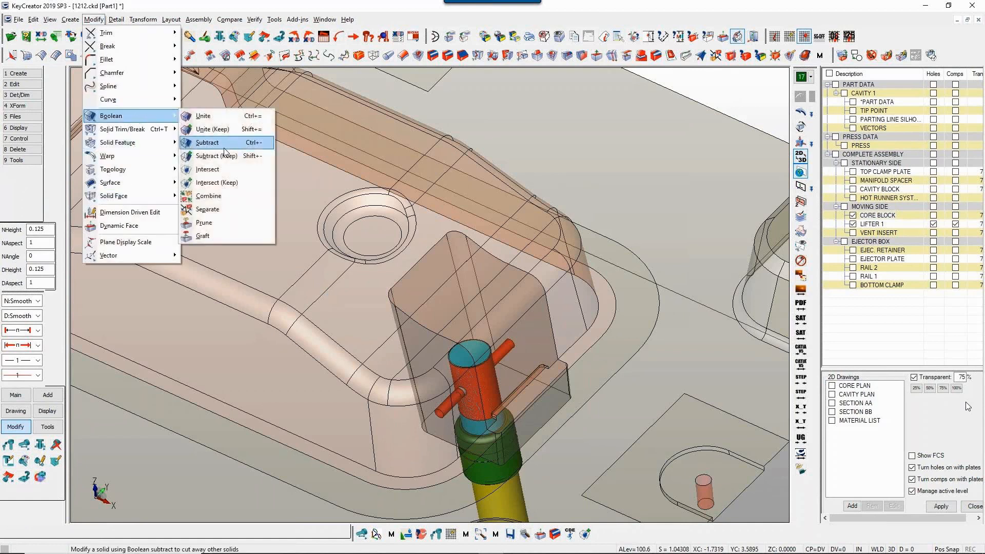
{"action": "left_click", "coordinate": [220, 156]}
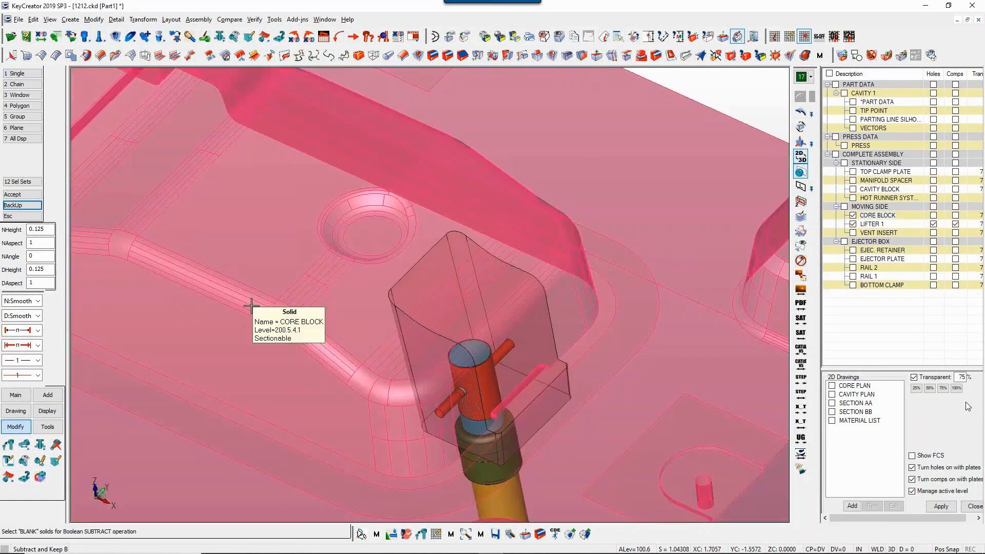
{"action": "left_click", "coordinate": [251, 307]}
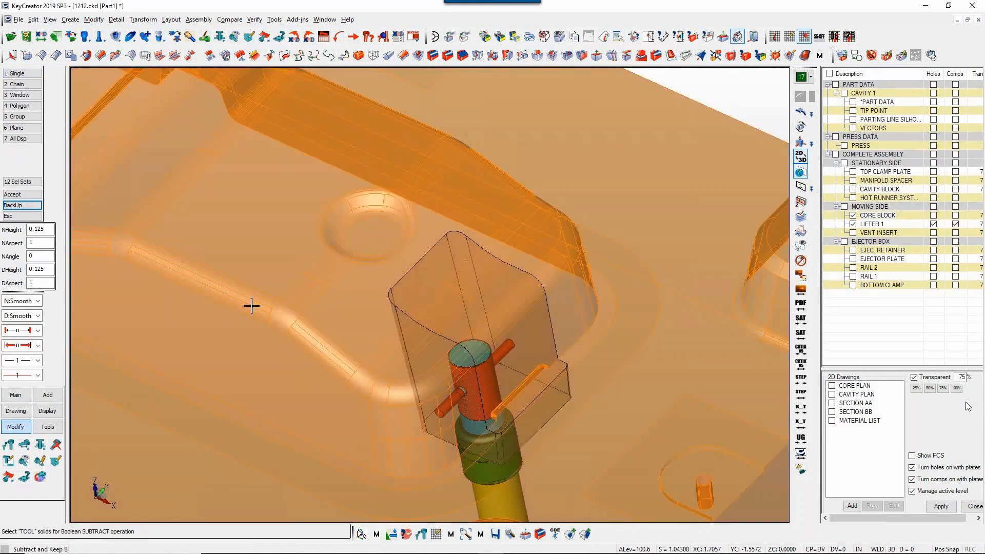
{"action": "left_click", "coordinate": [435, 285]}
{"action": "key", "text": "Return"}
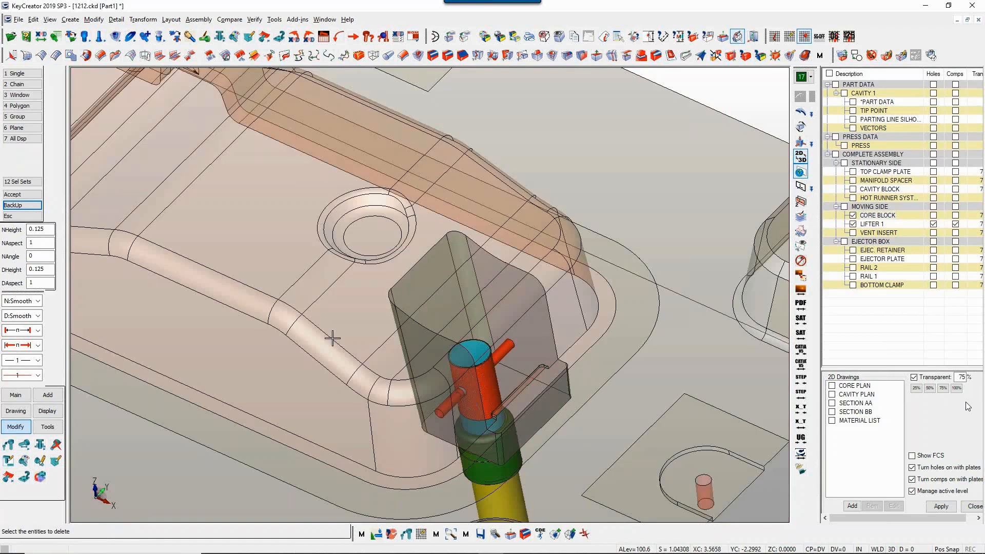
{"action": "key", "text": "Escape"}
{"action": "key", "text": "Delete"}
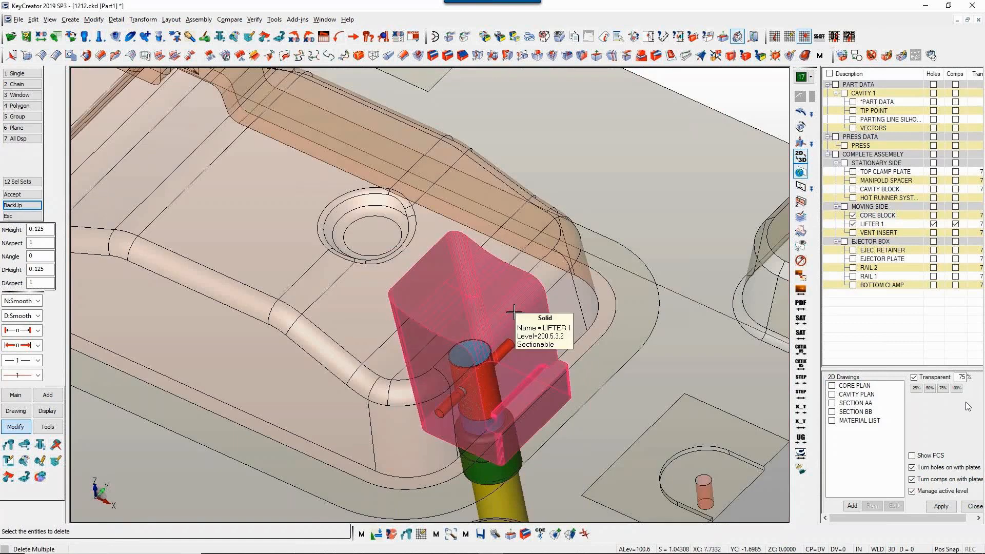
{"action": "key", "text": "Escape"}
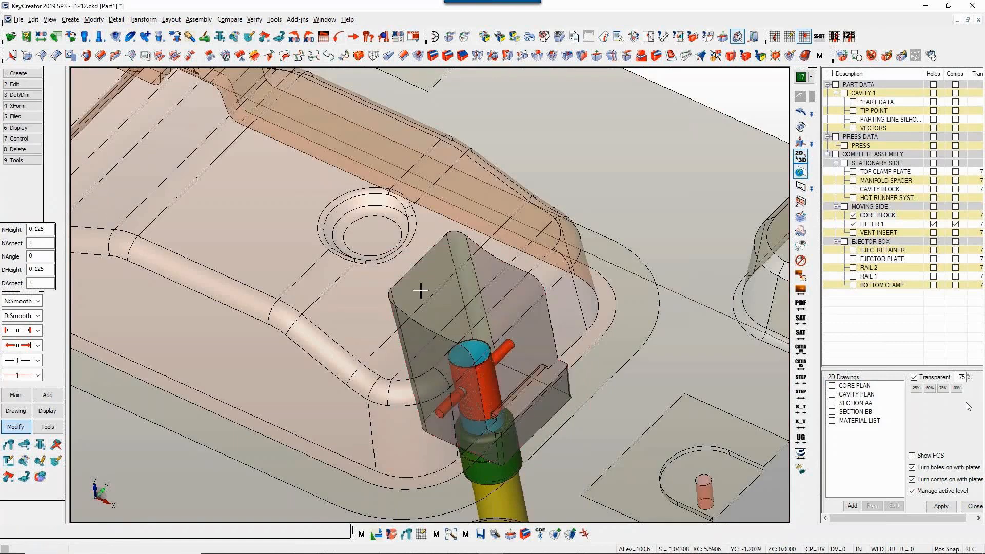
Isolate LIFTER 1 and chamfer the bottom edges of the lifter body at 45 degrees.
{"action": "left_click", "coordinate": [853, 224]}
{"action": "left_click", "coordinate": [462, 57]}
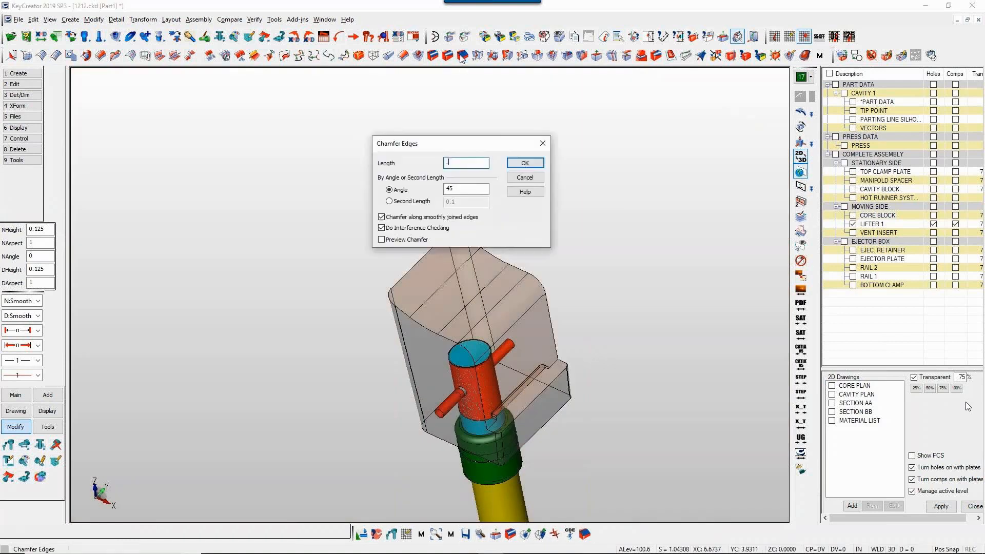
{"action": "key", "text": "Return"}
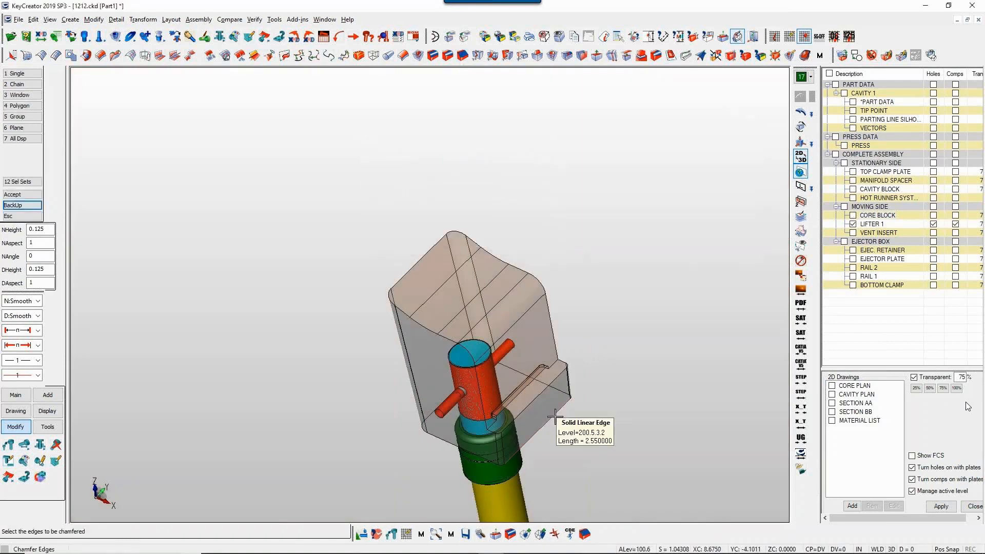
Show only the core block and round the bottom edges of the lifter pocket with a constant radius blend.
{"action": "left_click", "coordinate": [853, 224]}
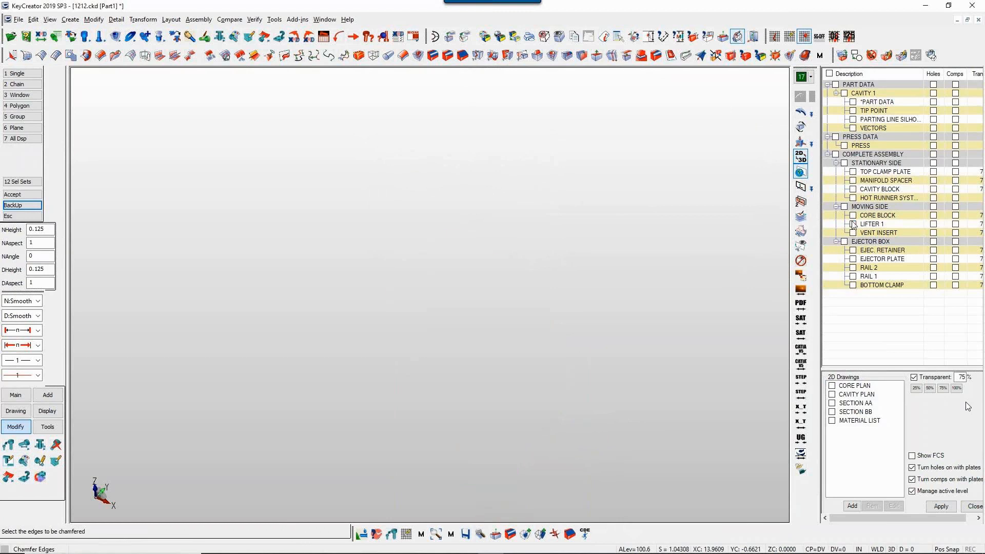
{"action": "left_click", "coordinate": [853, 216]}
{"action": "left_click", "coordinate": [432, 55]}
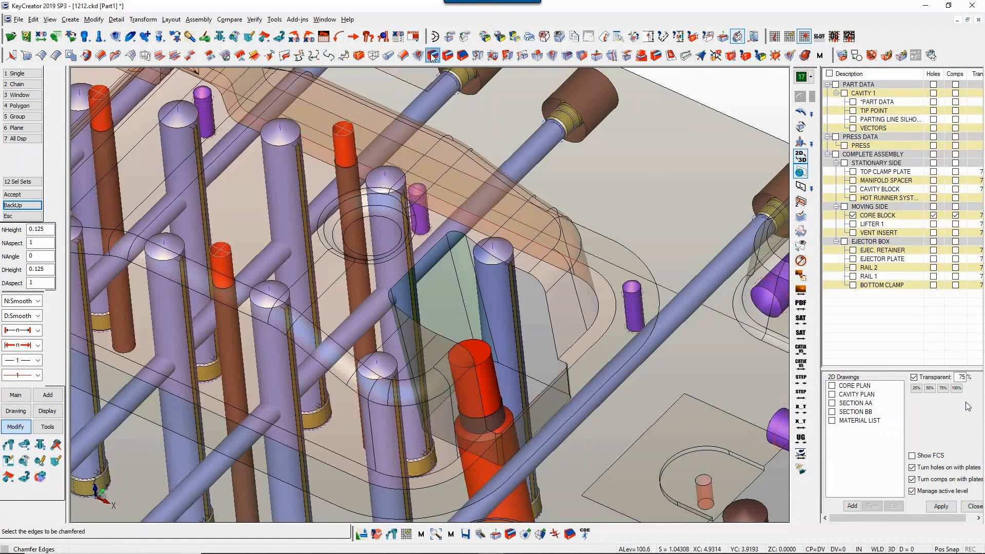
{"action": "key", "text": "Return"}
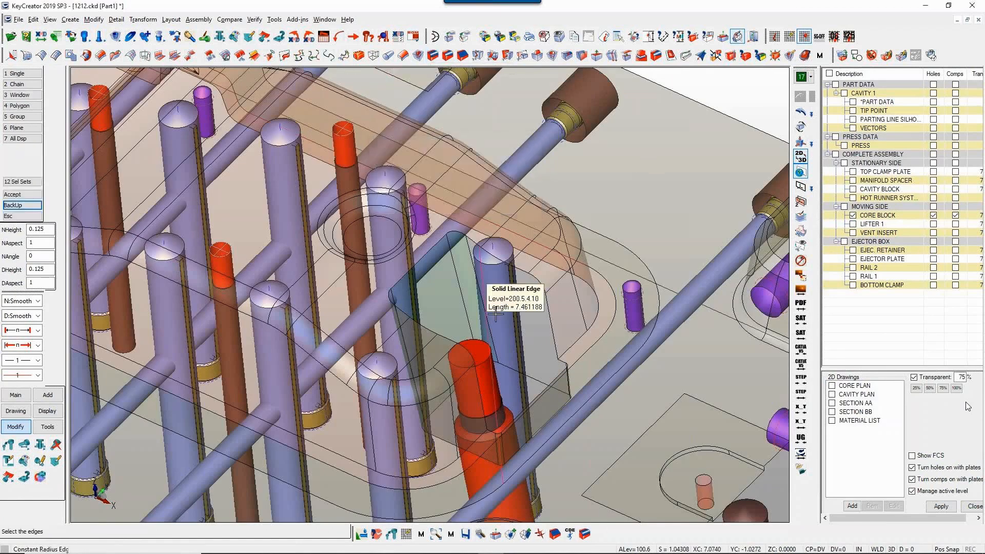
{"action": "left_click", "coordinate": [532, 375]}
{"action": "middle_click", "coordinate": [532, 375]}
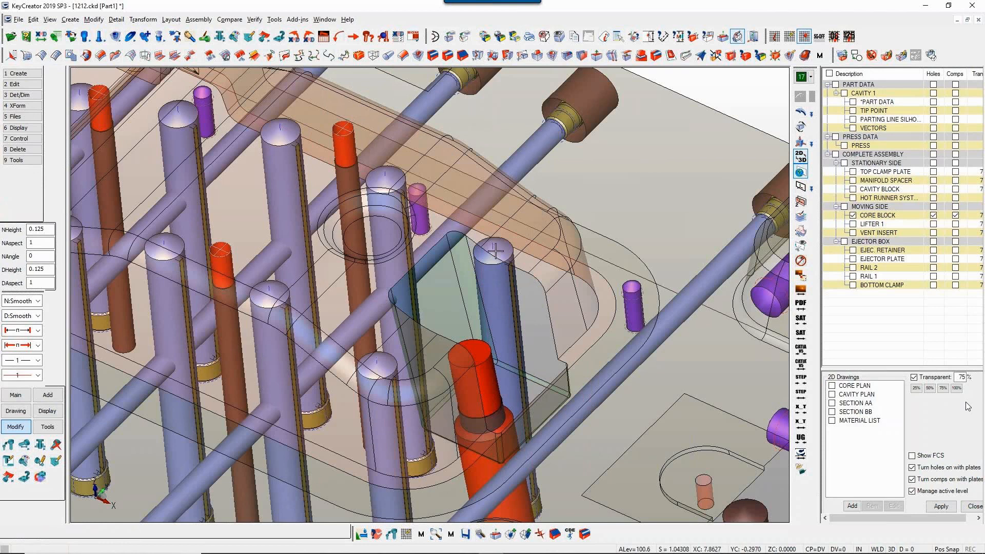
Assign the Clearance (SD) material to the blend faces of the lifter pocket in the core block.
{"action": "left_click", "coordinate": [500, 36]}
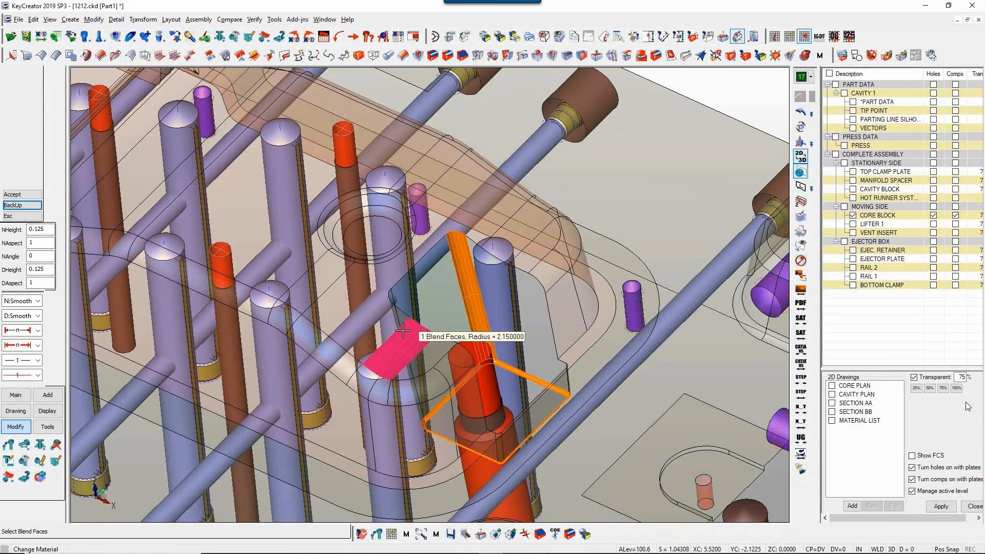
{"action": "left_click", "coordinate": [386, 314]}
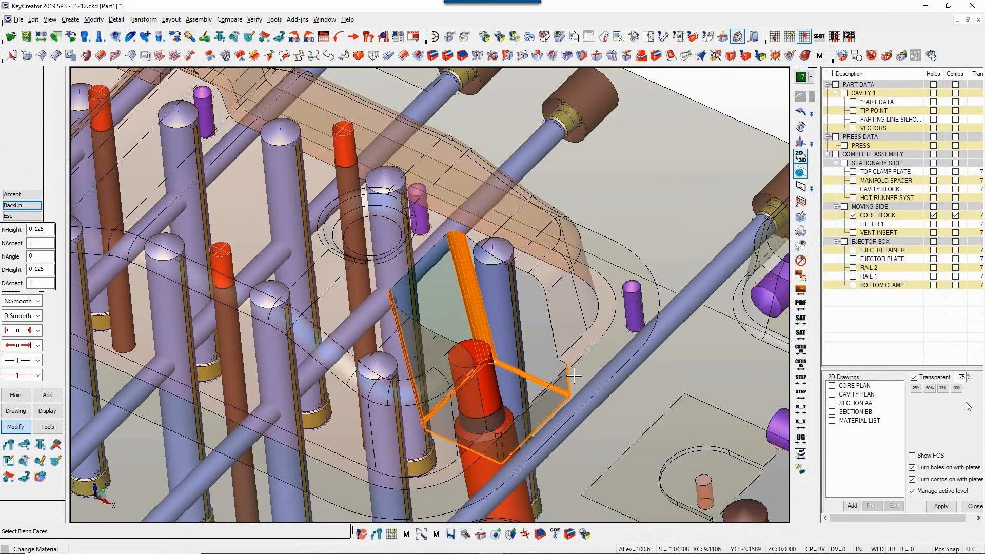
{"action": "middle_click", "coordinate": [498, 452]}
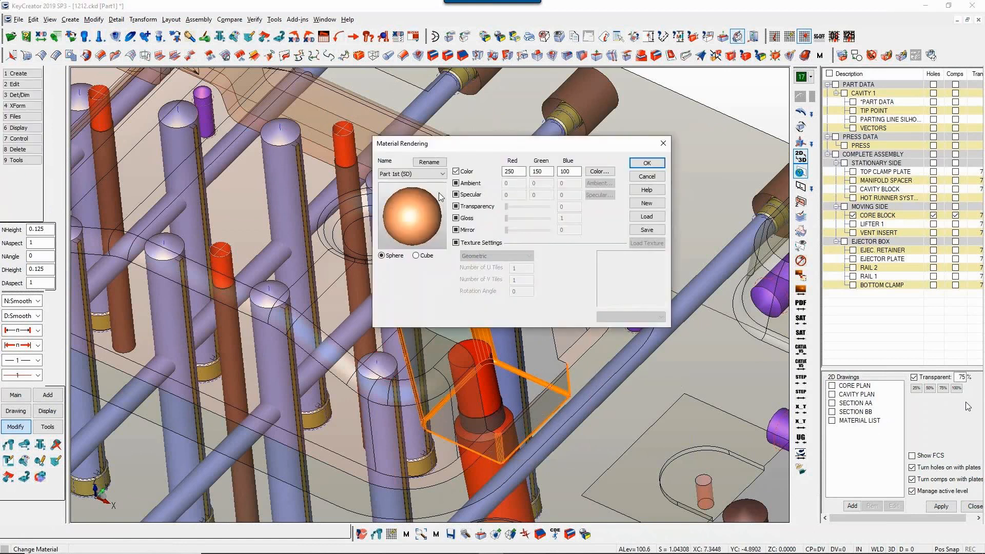
{"action": "left_click", "coordinate": [412, 174]}
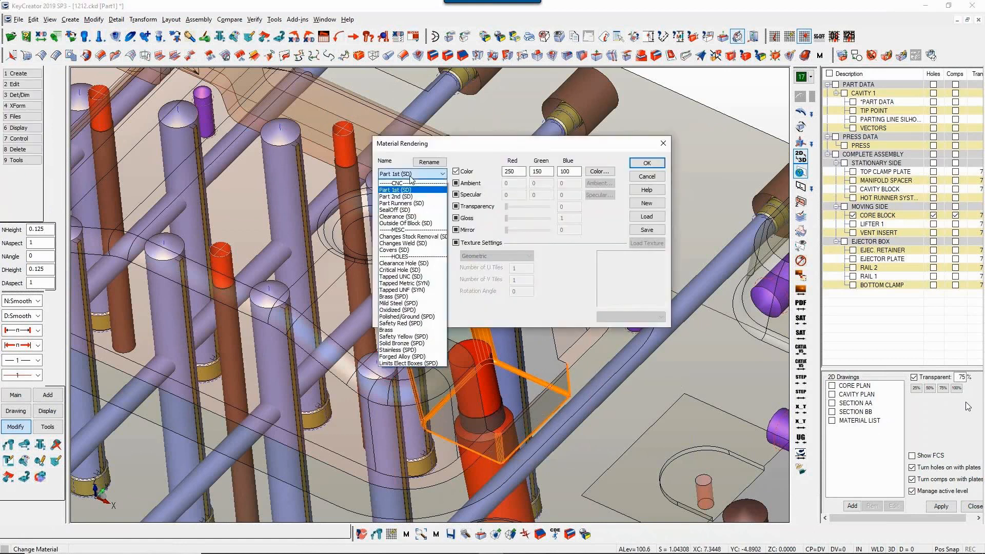
{"action": "left_click", "coordinate": [414, 217]}
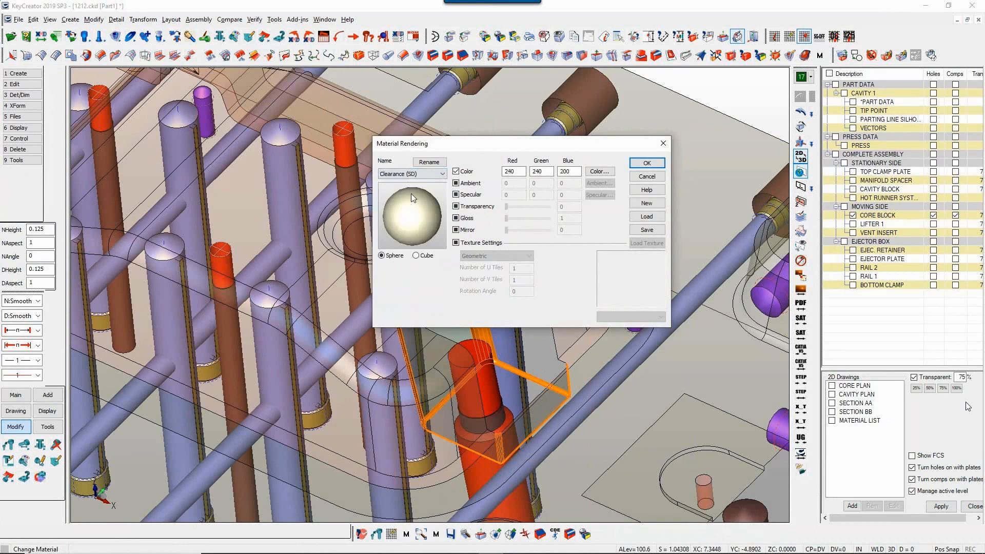
{"action": "left_click", "coordinate": [647, 162]}
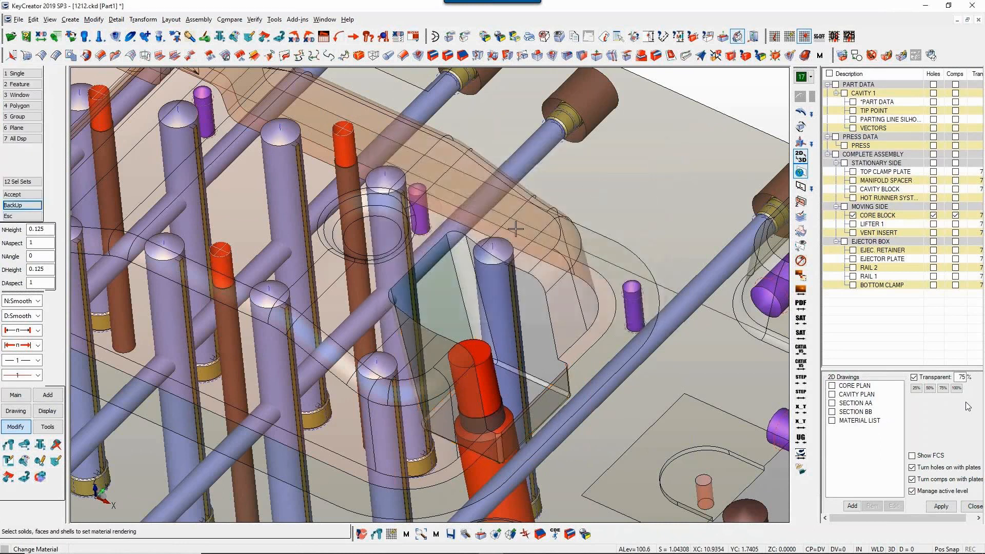
Assign the SealOff (SD) material to the flat wall and floor faces of the lifter pocket.
{"action": "left_click", "coordinate": [505, 321]}
{"action": "left_click", "coordinate": [417, 314]}
{"action": "left_click", "coordinate": [434, 363]}
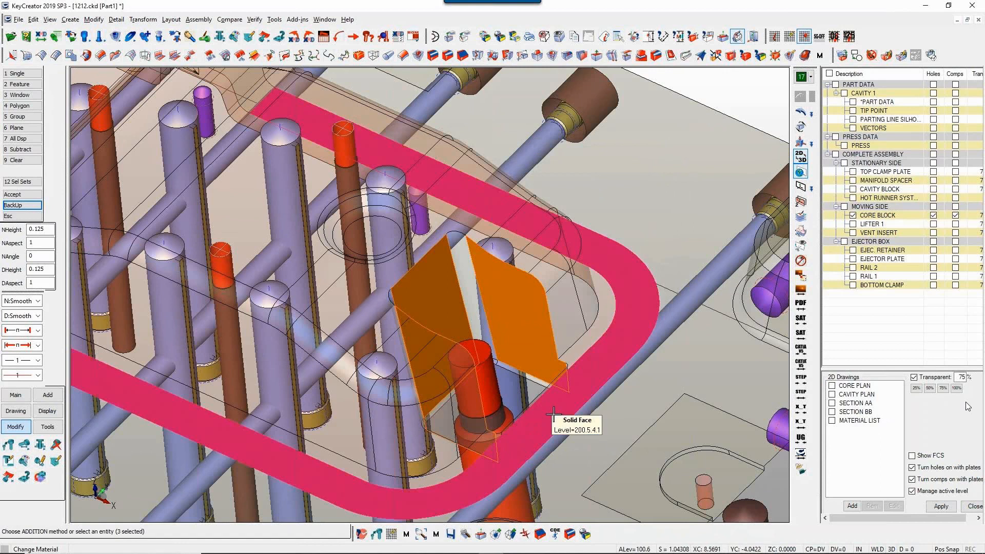
{"action": "left_click", "coordinate": [521, 391]}
{"action": "middle_click", "coordinate": [522, 390]}
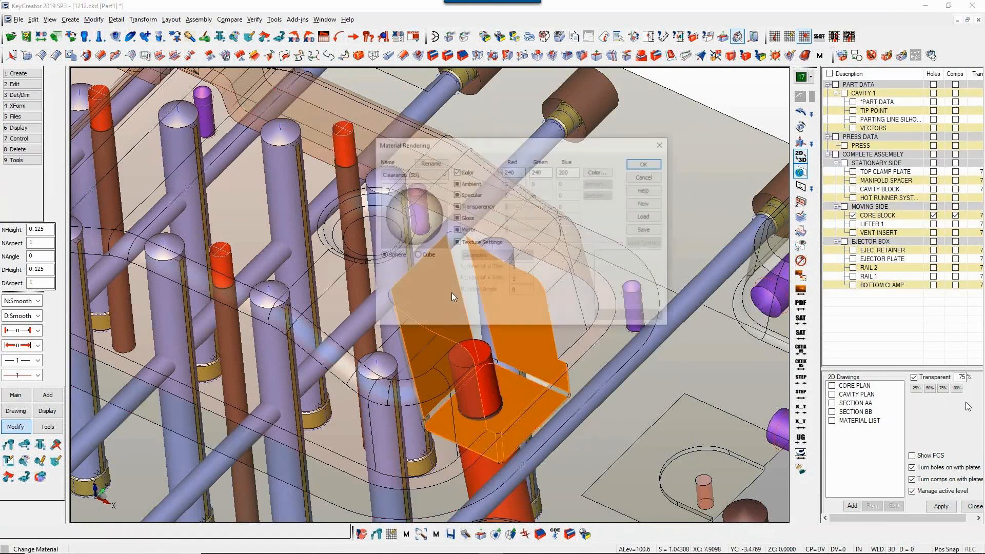
{"action": "left_click", "coordinate": [408, 176]}
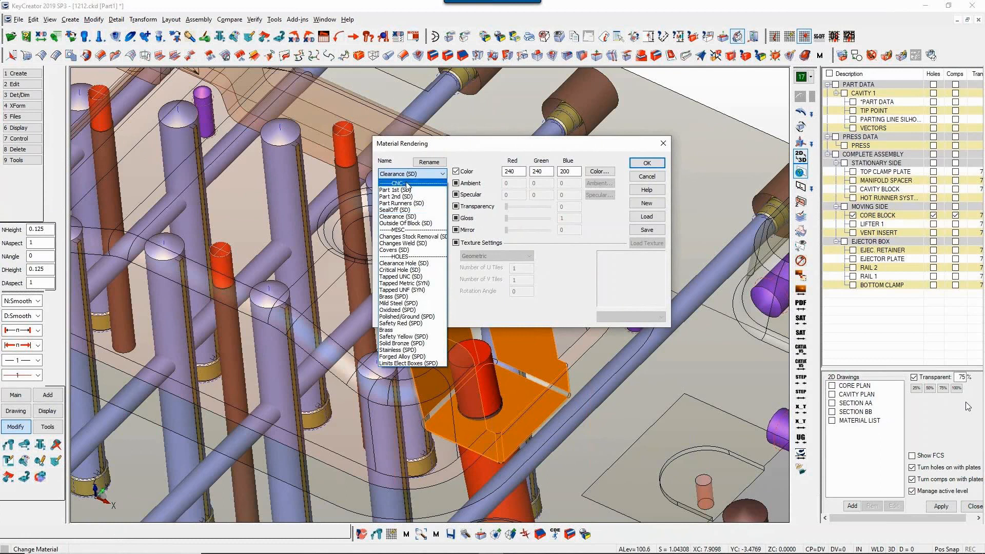
{"action": "left_click", "coordinate": [406, 210]}
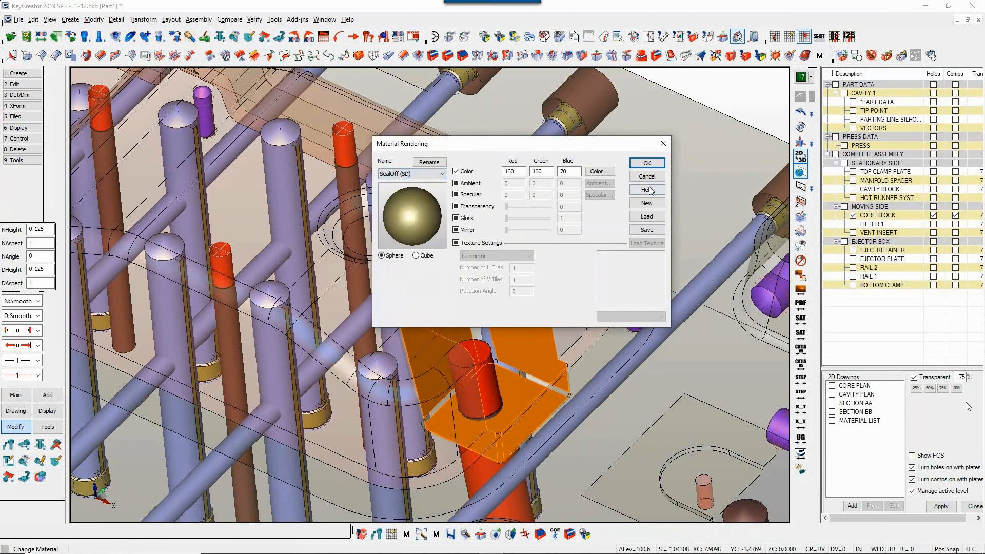
{"action": "left_click", "coordinate": [648, 163]}
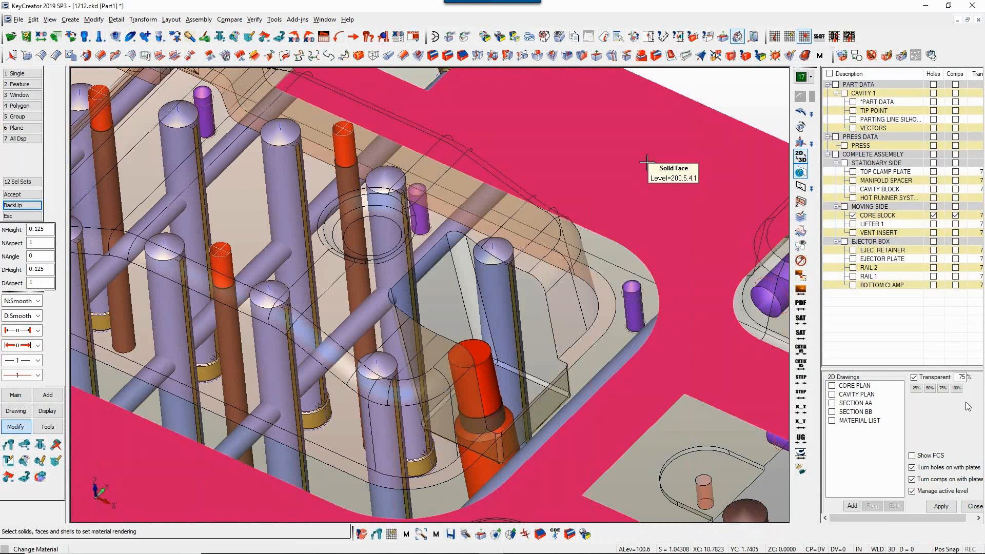
{"action": "key", "text": "Escape"}
Regenerate the 1.000 diameter generic hole at the lifter pocket with plates assigned automatically.
{"action": "key", "text": "alt+h"}
{"action": "key", "text": "alt+h"}
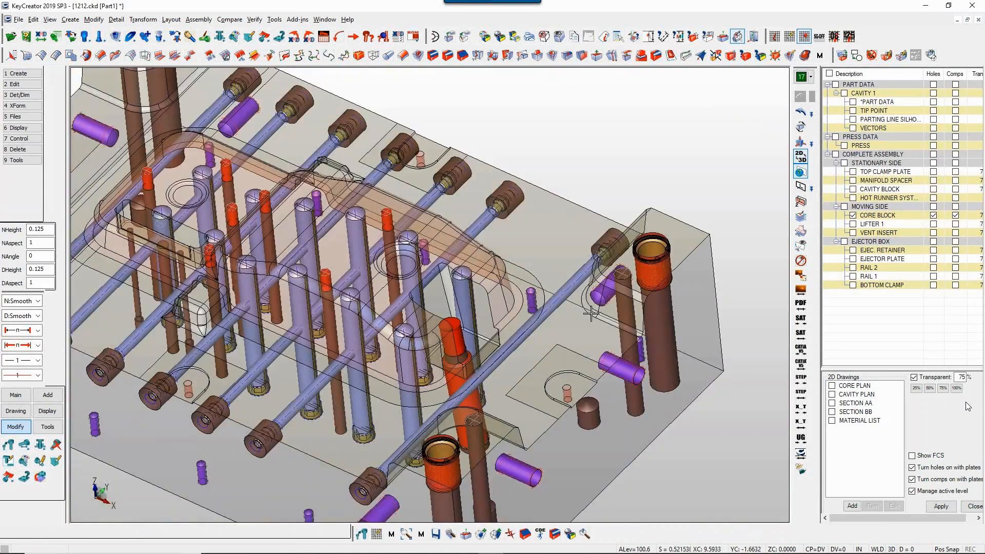
{"action": "key", "text": "alt+w"}
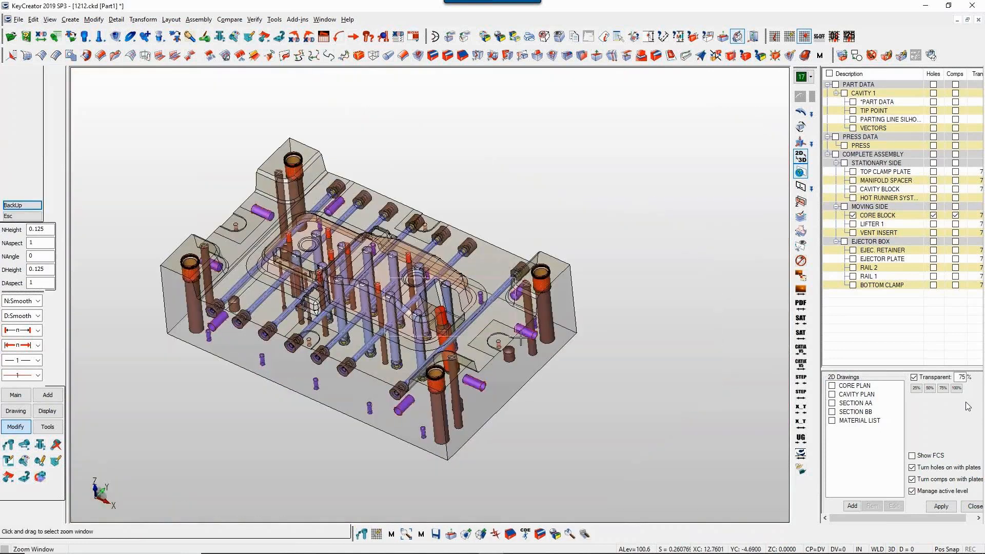
{"action": "left_click", "coordinate": [521, 264]}
{"action": "left_click", "coordinate": [386, 349]}
{"action": "left_click", "coordinate": [281, 39]}
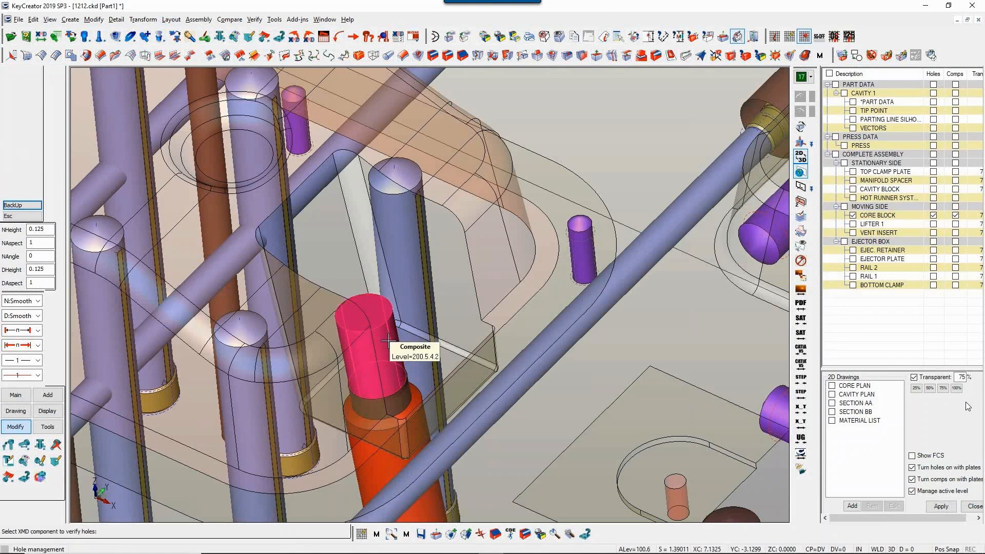
{"action": "left_click", "coordinate": [388, 341]}
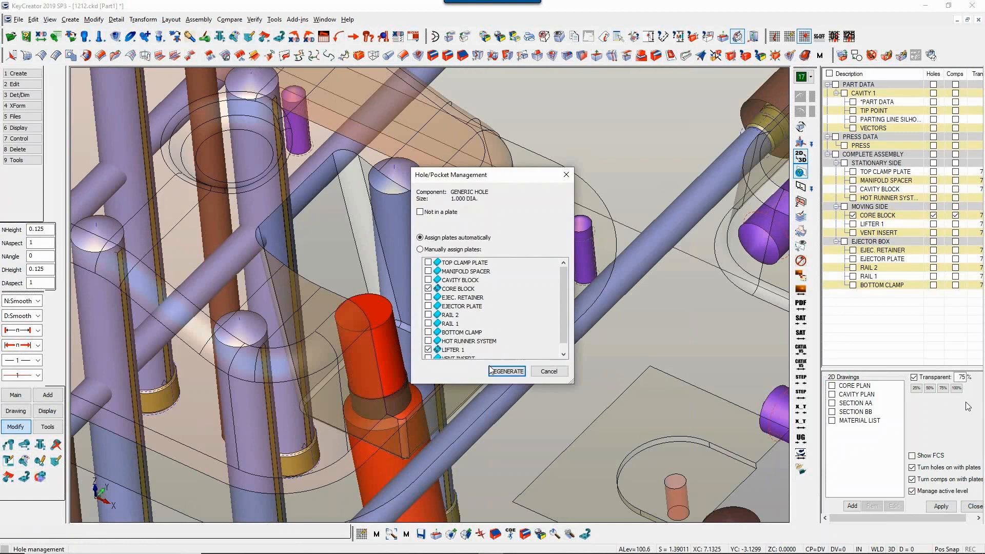
{"action": "left_click", "coordinate": [499, 369]}
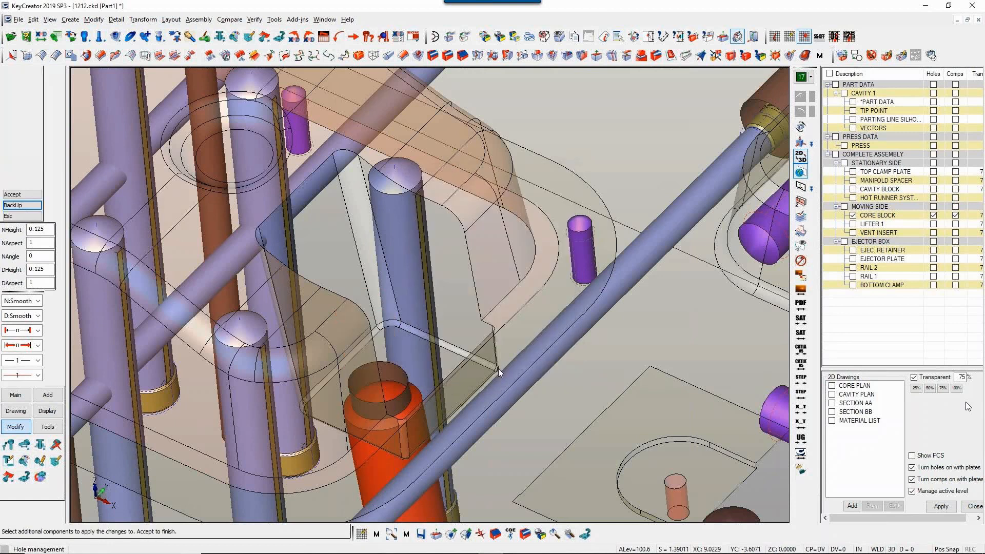
{"action": "key", "text": "Escape"}
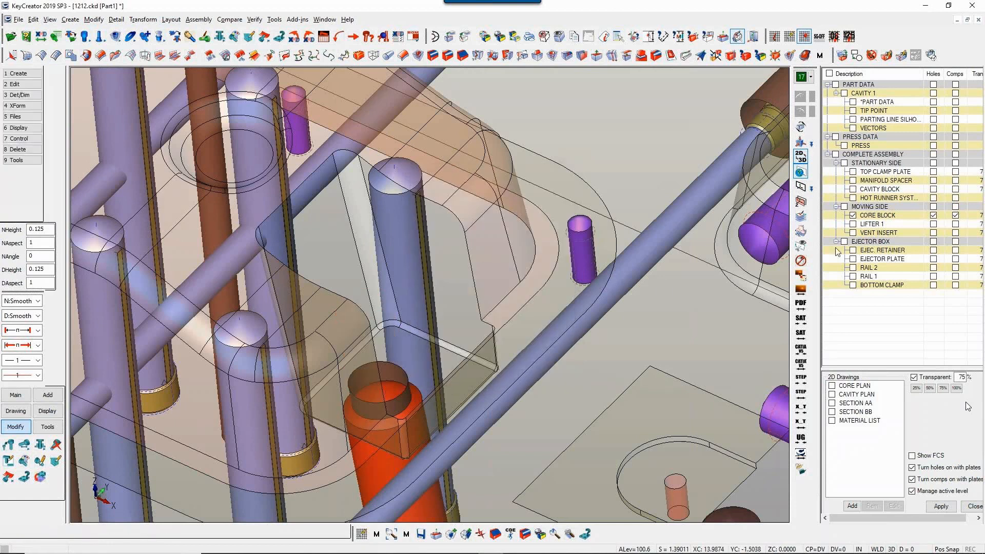
Display all MOVING SIDE and EJECTOR BOX plates with their holes and components, and save the file.
{"action": "left_click", "coordinate": [853, 224]}
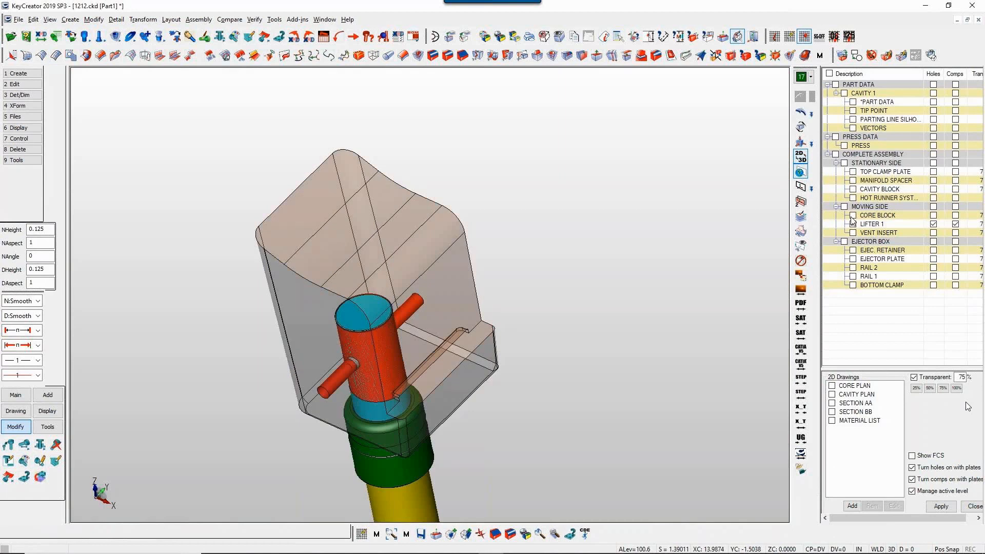
{"action": "left_click", "coordinate": [845, 207]}
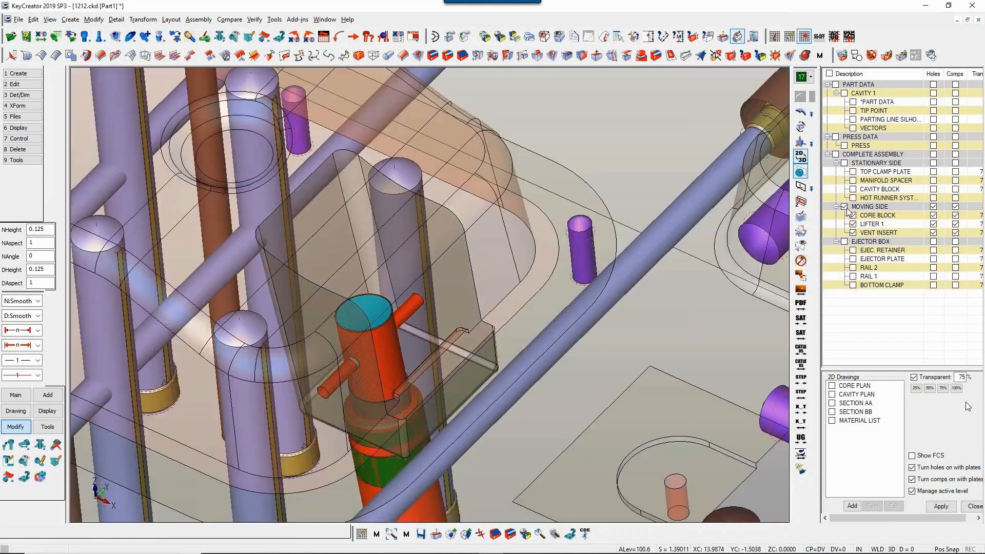
{"action": "left_click", "coordinate": [844, 241]}
{"action": "key", "text": "ctrl+s"}
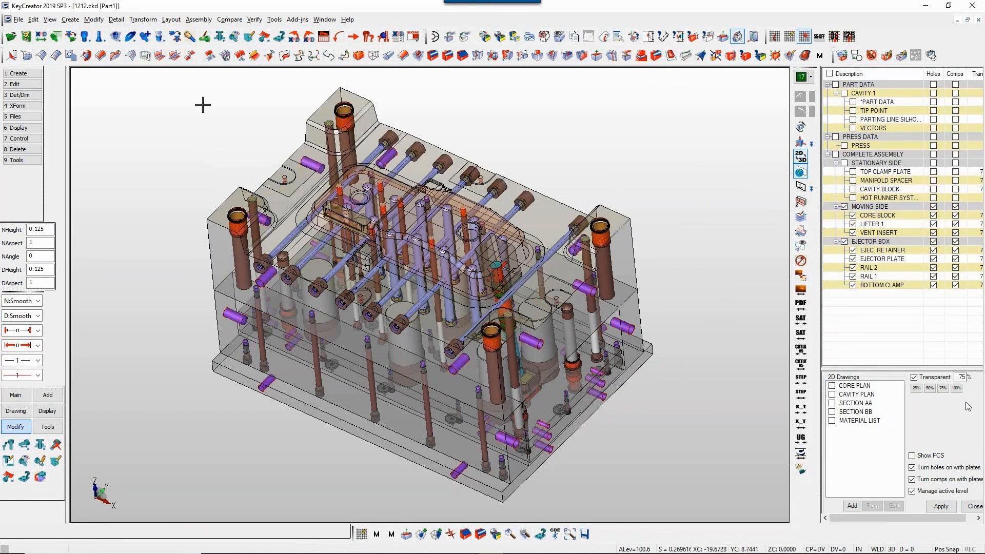
Run an interference check of the Waterlines against the Moving Half within 0.25.
{"action": "left_click", "coordinate": [382, 37]}
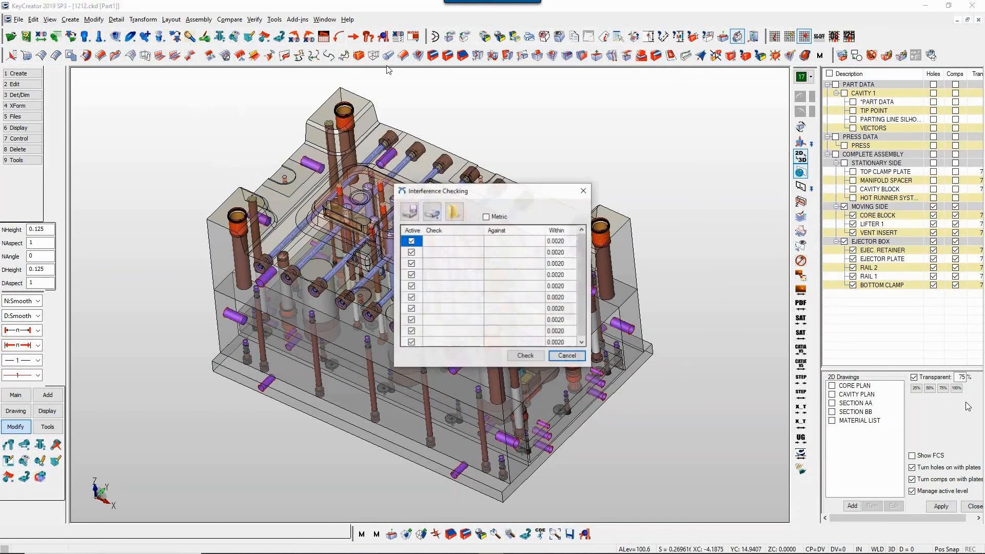
{"action": "left_click", "coordinate": [474, 241]}
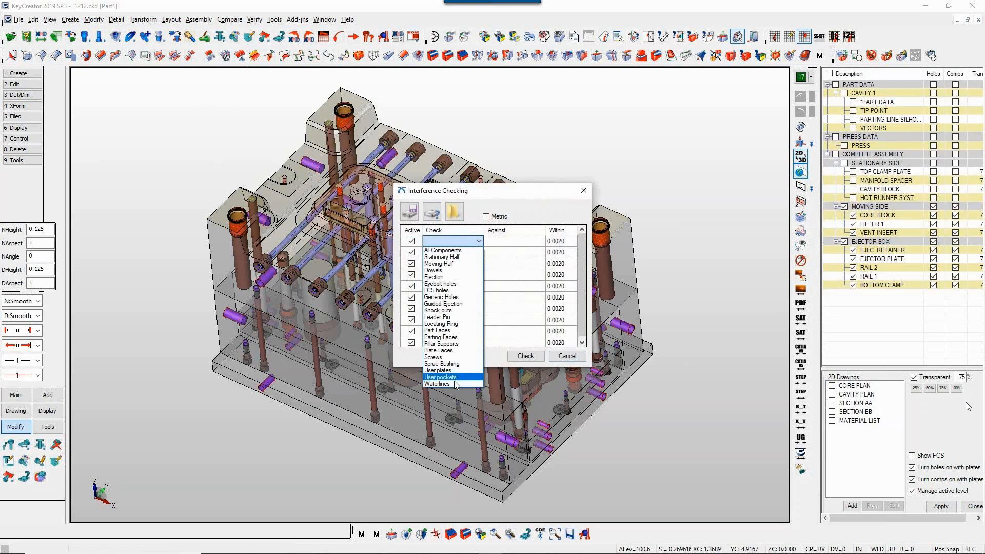
{"action": "left_click", "coordinate": [455, 384]}
{"action": "left_click", "coordinate": [504, 241]}
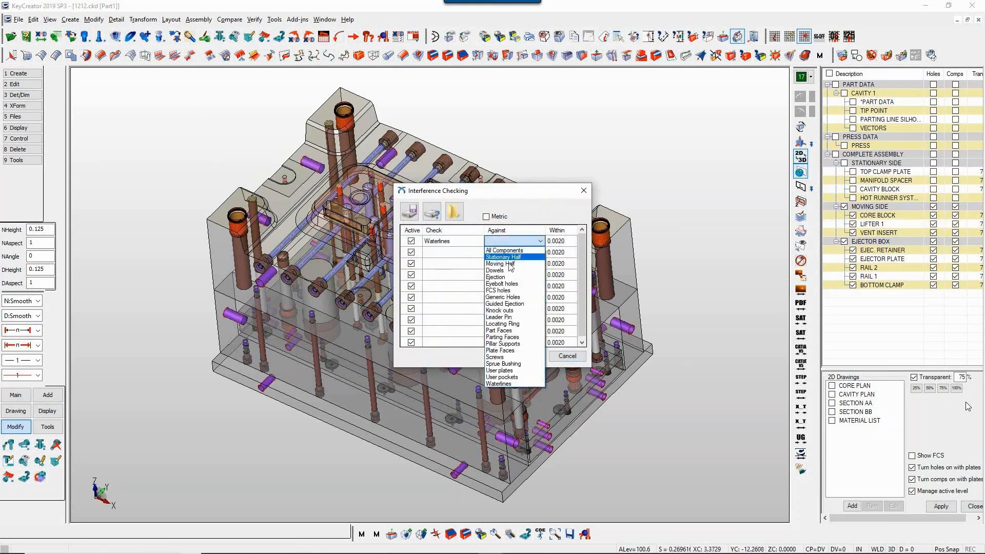
{"action": "left_click", "coordinate": [510, 256]}
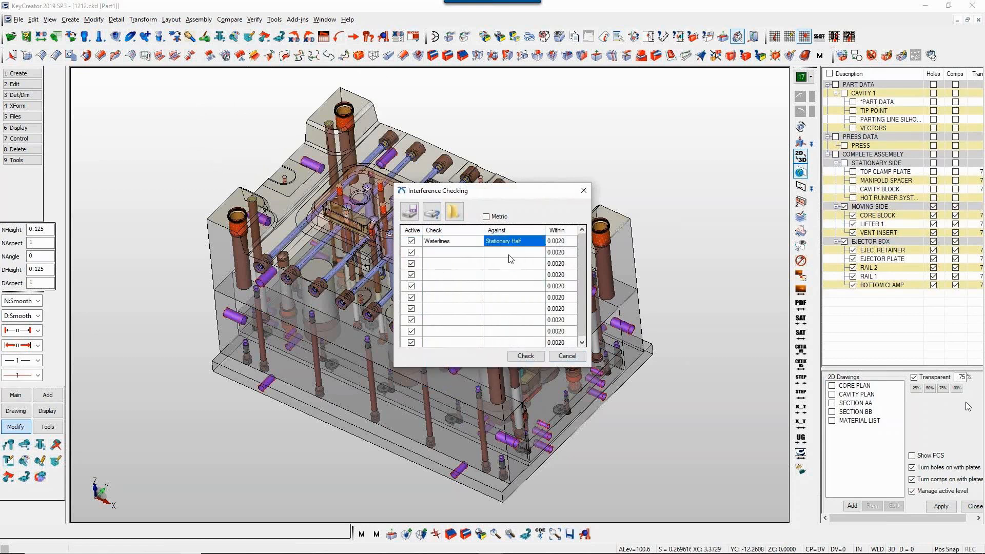
{"action": "left_click", "coordinate": [526, 244]}
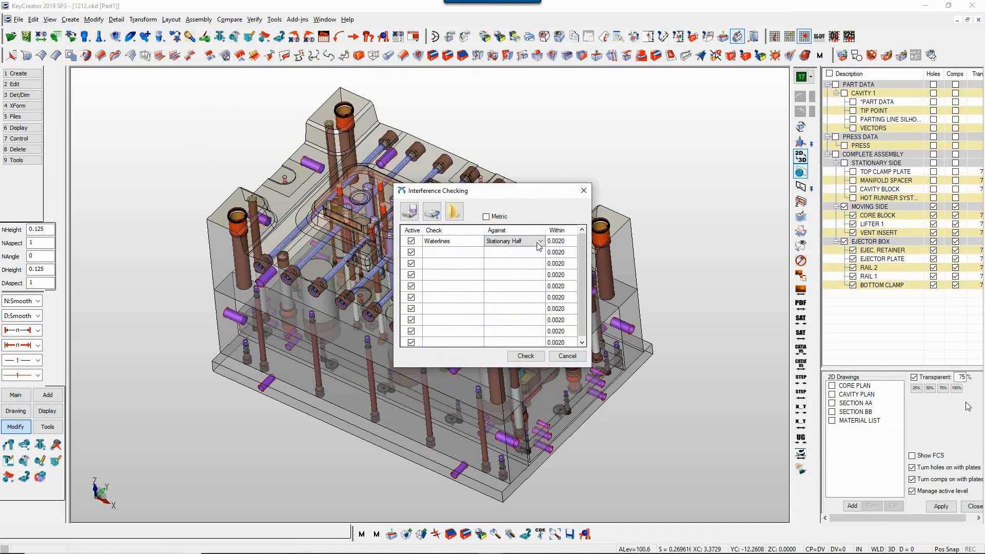
{"action": "left_click", "coordinate": [513, 250]}
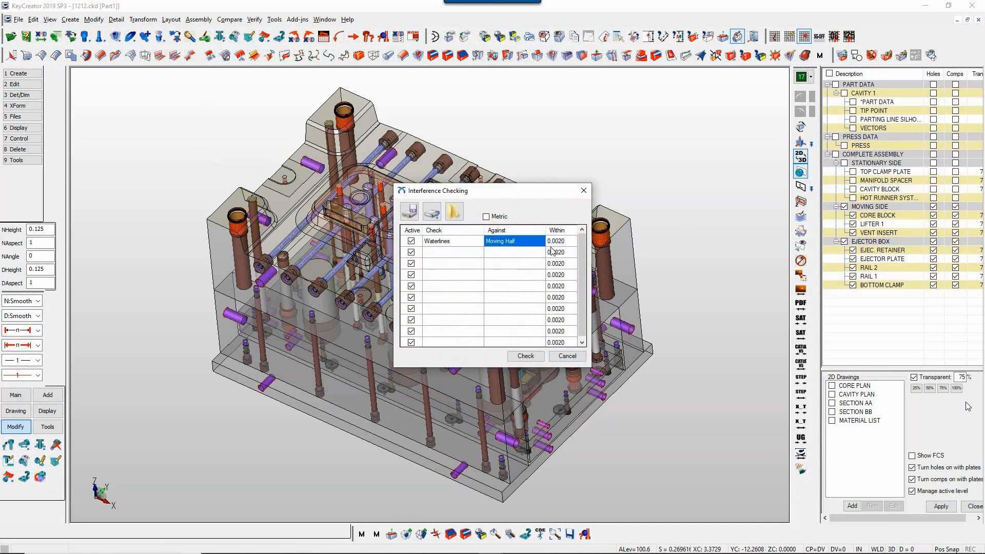
{"action": "left_click", "coordinate": [553, 244]}
{"action": "type", "text": ".25"}
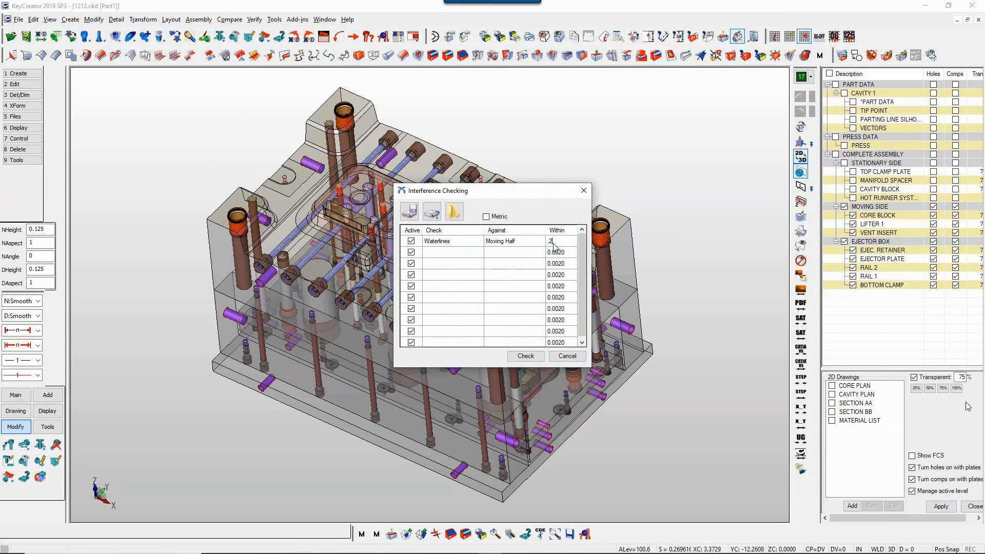
{"action": "left_click", "coordinate": [526, 356]}
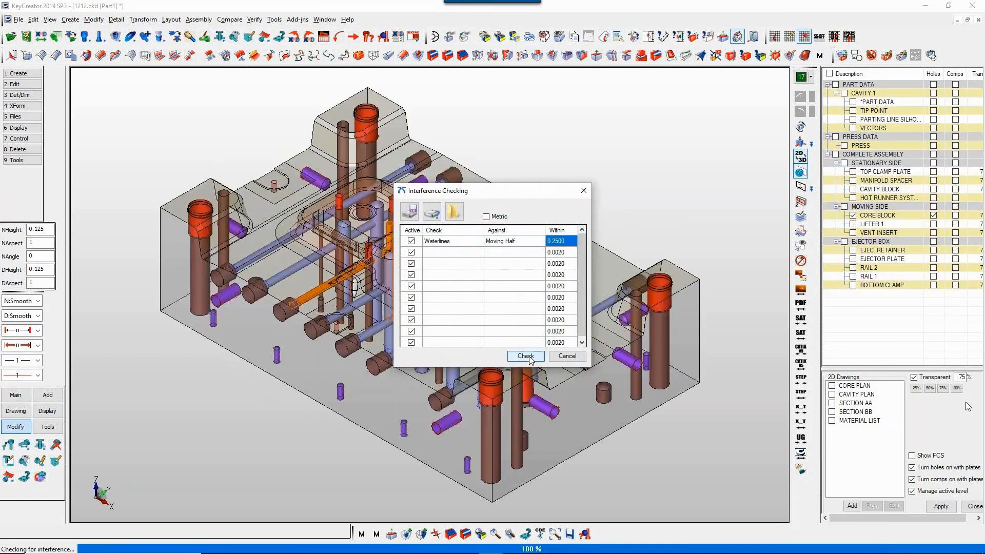
Move the interfering ejector pin along X, off the highlighted waterline, to the clear spot between the two existing pins in the deeper core area.
{"action": "left_click", "coordinate": [500, 5]}
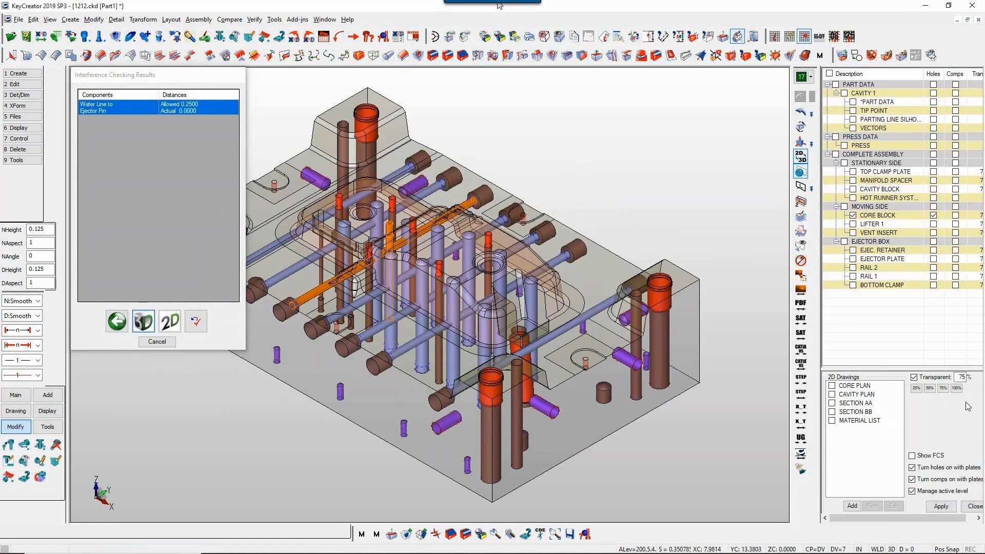
{"action": "key", "text": "alt+1"}
{"action": "key", "text": "alt+a"}
{"action": "key", "text": "alt+w"}
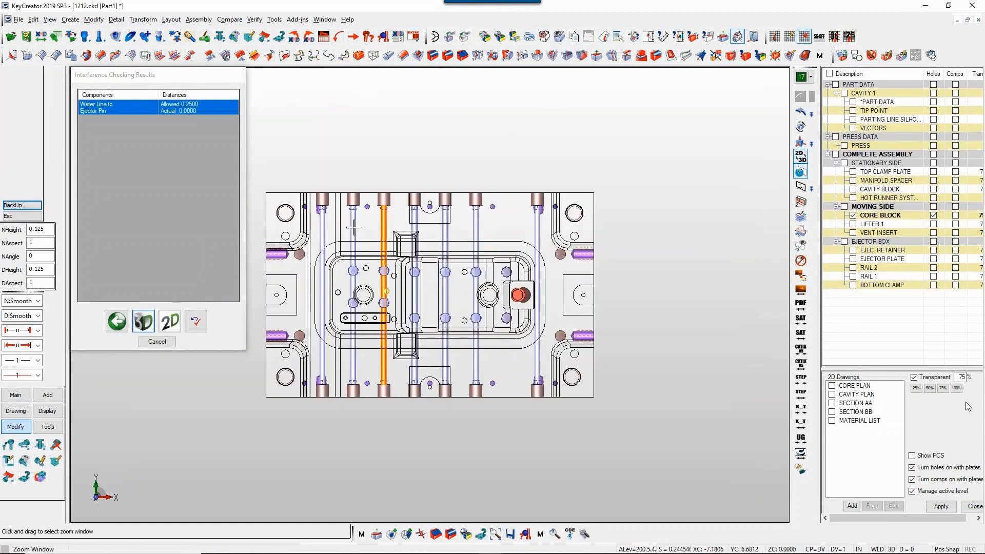
{"action": "left_click_drag", "start_coordinate": [352, 226], "coordinate": [437, 359]}
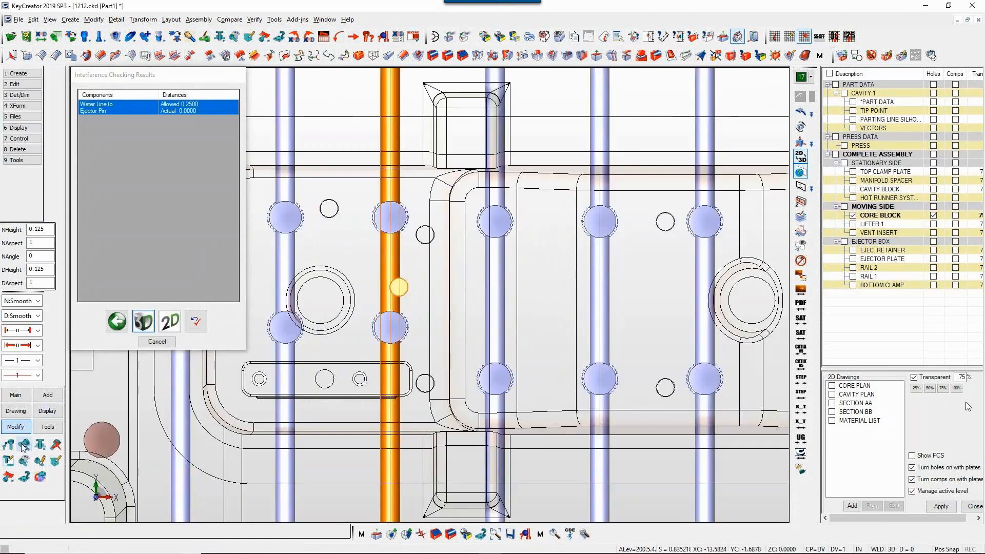
{"action": "left_click_drag", "start_coordinate": [23, 445], "coordinate": [29, 509]}
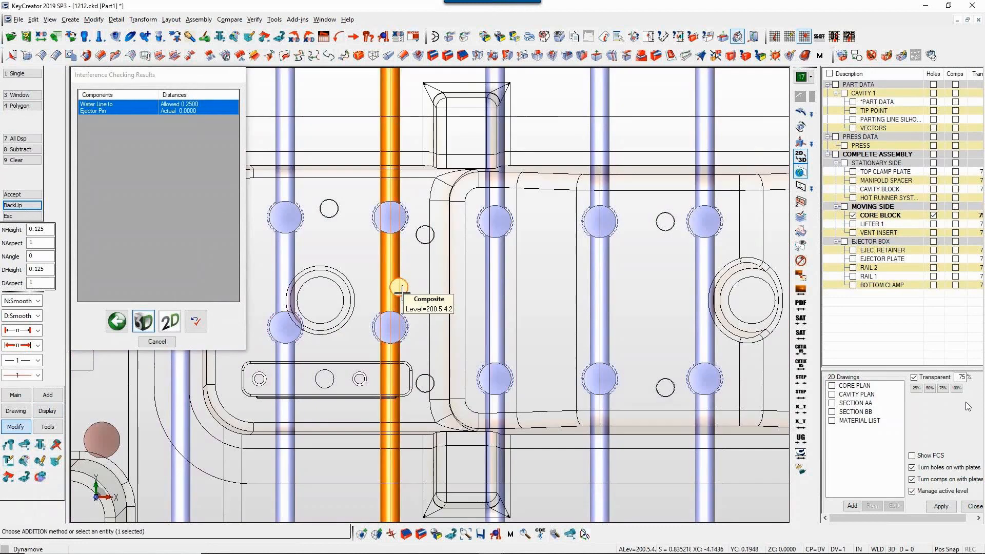
{"action": "left_click", "coordinate": [399, 288]}
{"action": "left_click_drag", "start_coordinate": [400, 288], "coordinate": [423, 287]}
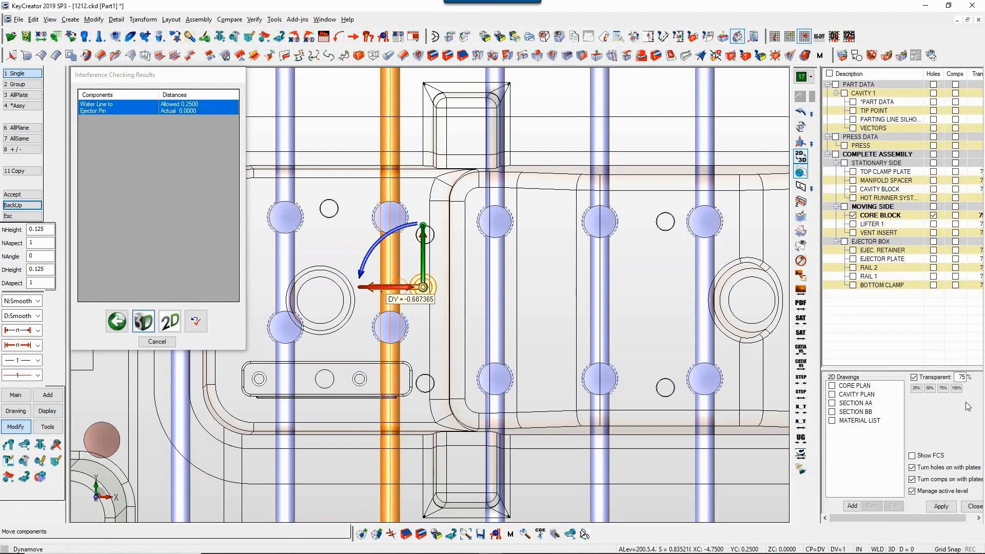
{"action": "left_click_drag", "start_coordinate": [423, 287], "coordinate": [658, 287]}
{"action": "middle_click", "coordinate": [614, 316]}
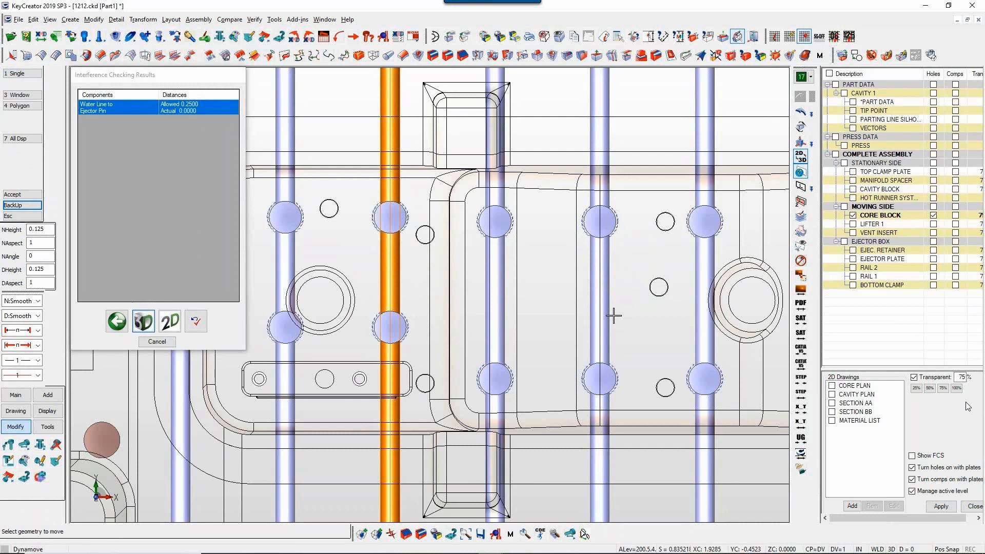
Display the EJECTOR BOX plates with their holes and components, recheck the waterline interference, and close the results.
{"action": "middle_click_drag", "start_coordinate": [571, 295], "coordinate": [344, 4]}
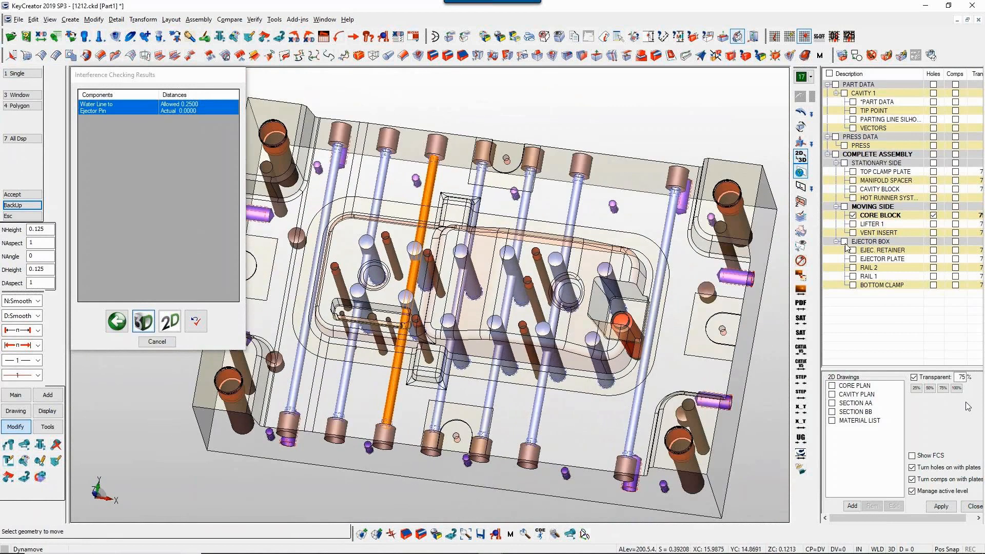
{"action": "left_click", "coordinate": [844, 241]}
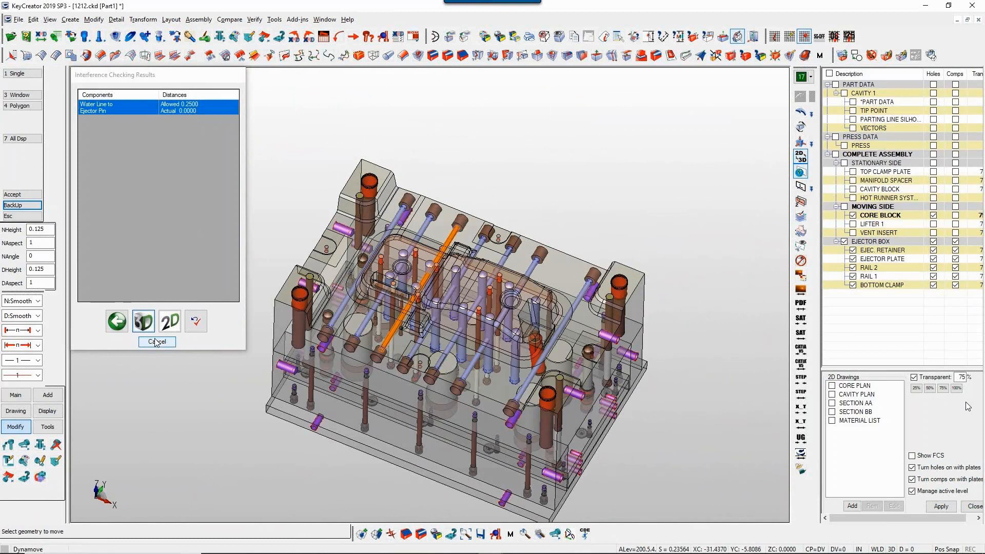
{"action": "left_click", "coordinate": [194, 329]}
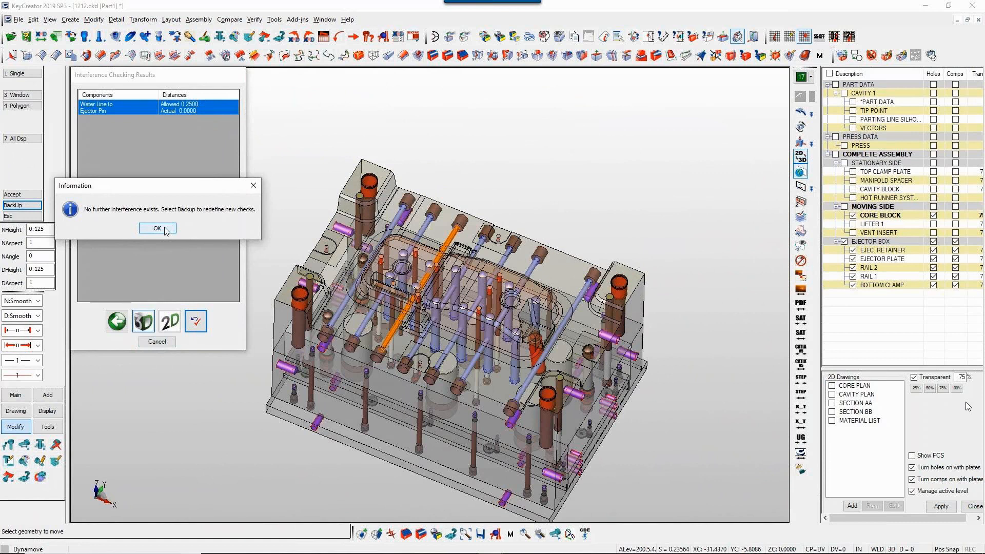
{"action": "left_click", "coordinate": [157, 229]}
{"action": "left_click", "coordinate": [157, 341]}
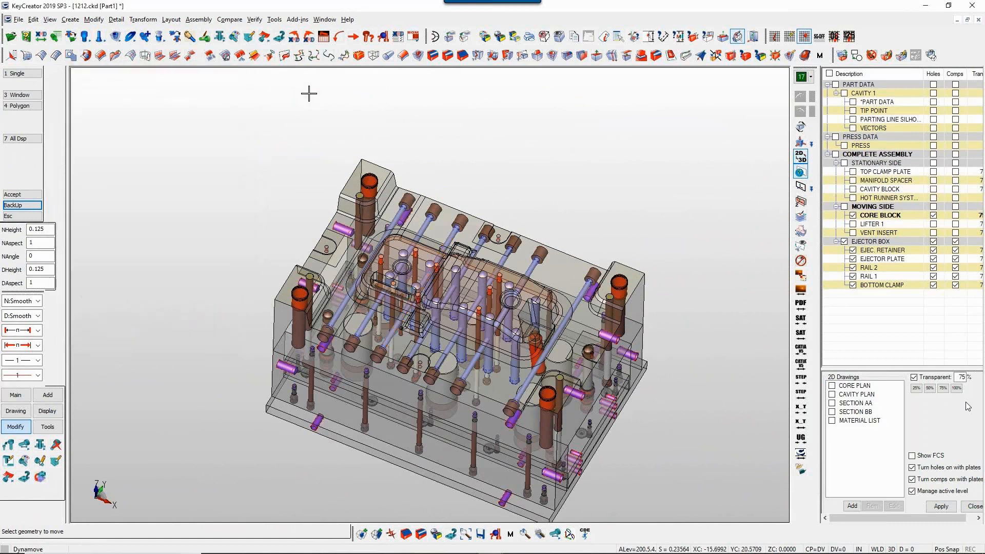
Load the saved interference setup EjectorBox.itf, run its ejector box checks, and close the check.
{"action": "left_click", "coordinate": [384, 36]}
{"action": "left_click", "coordinate": [446, 241]}
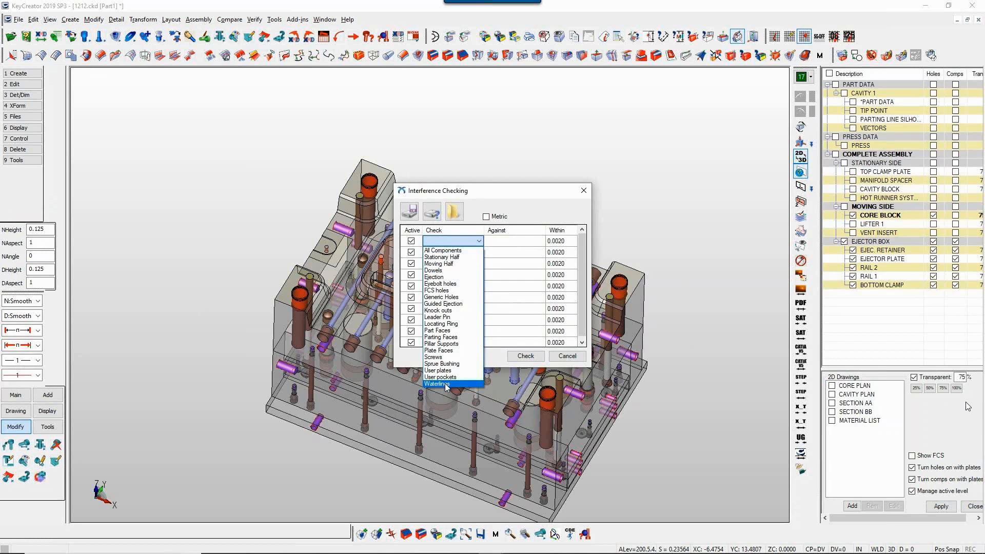
{"action": "left_click", "coordinate": [485, 197]}
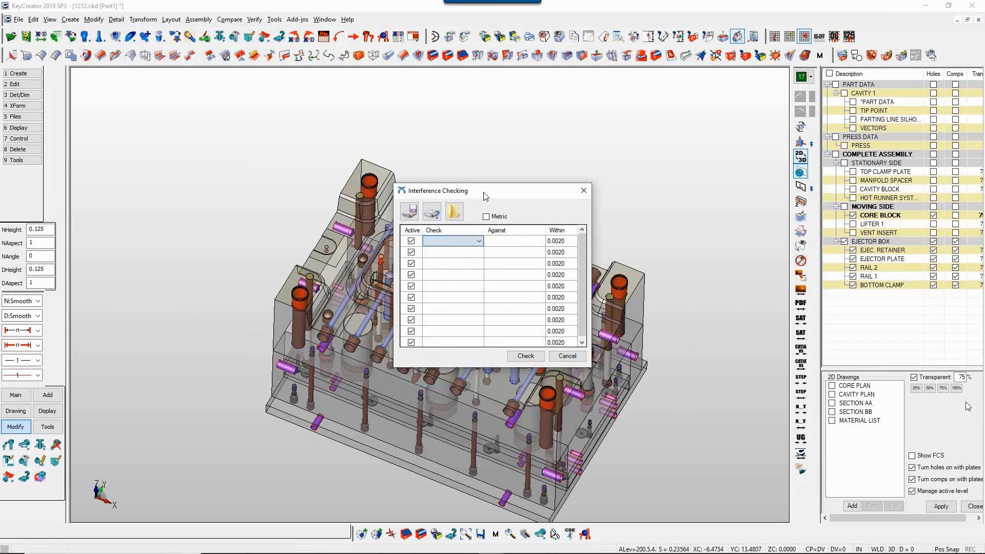
{"action": "left_click", "coordinate": [453, 209]}
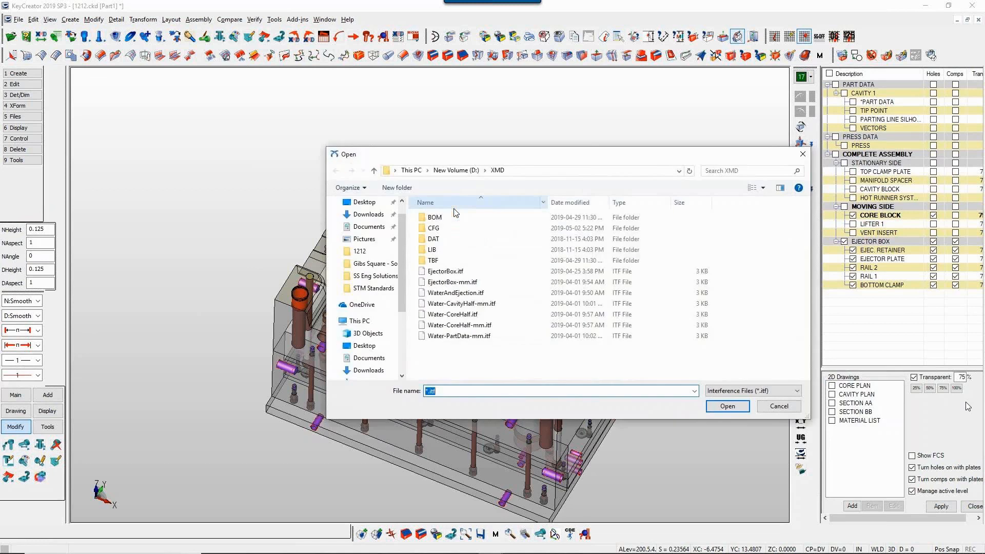
{"action": "left_click", "coordinate": [449, 271]}
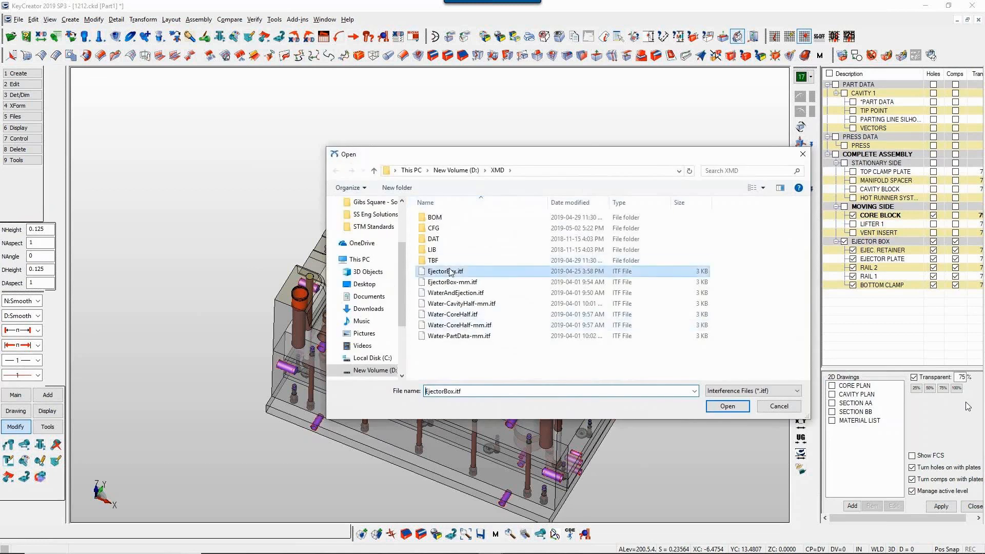
{"action": "left_click", "coordinate": [727, 406]}
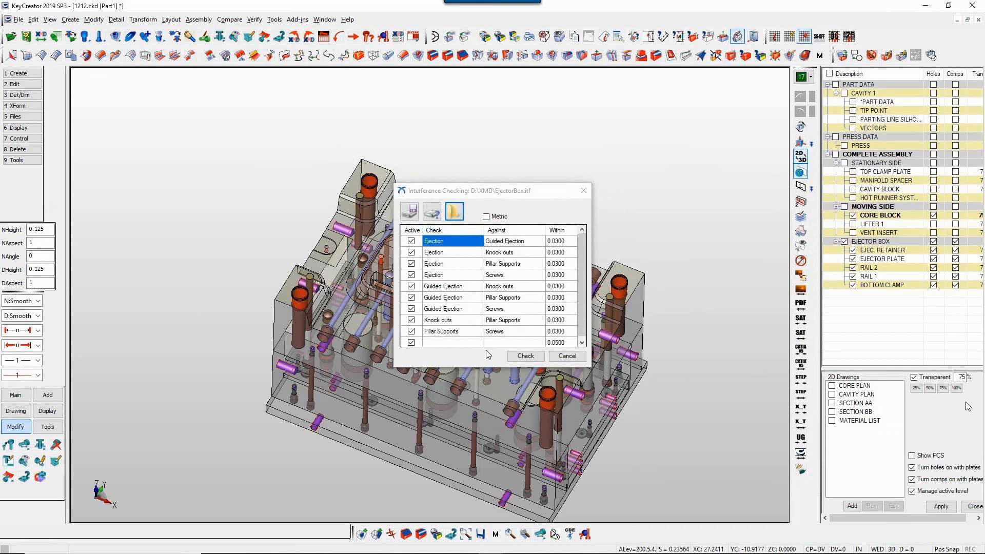
{"action": "left_click", "coordinate": [516, 357]}
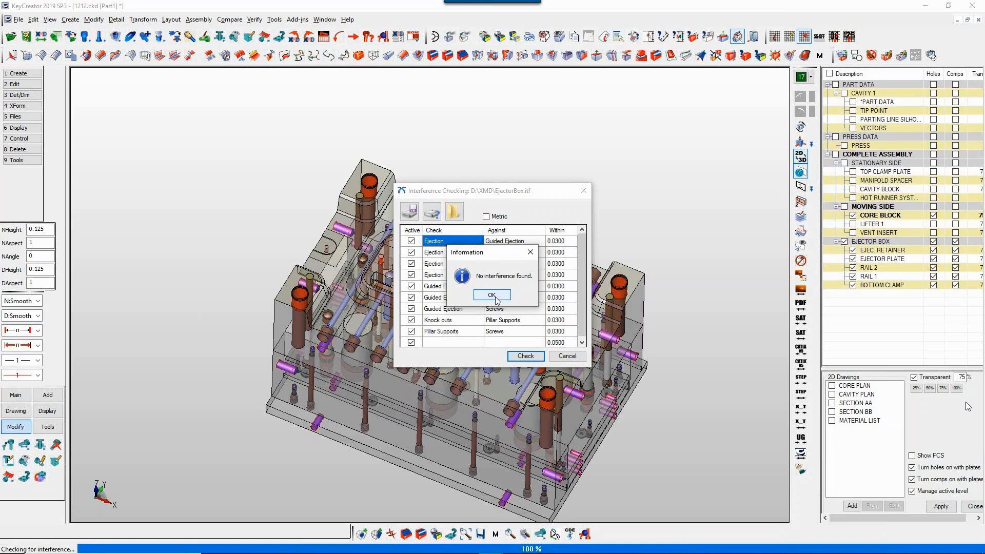
{"action": "left_click", "coordinate": [491, 295]}
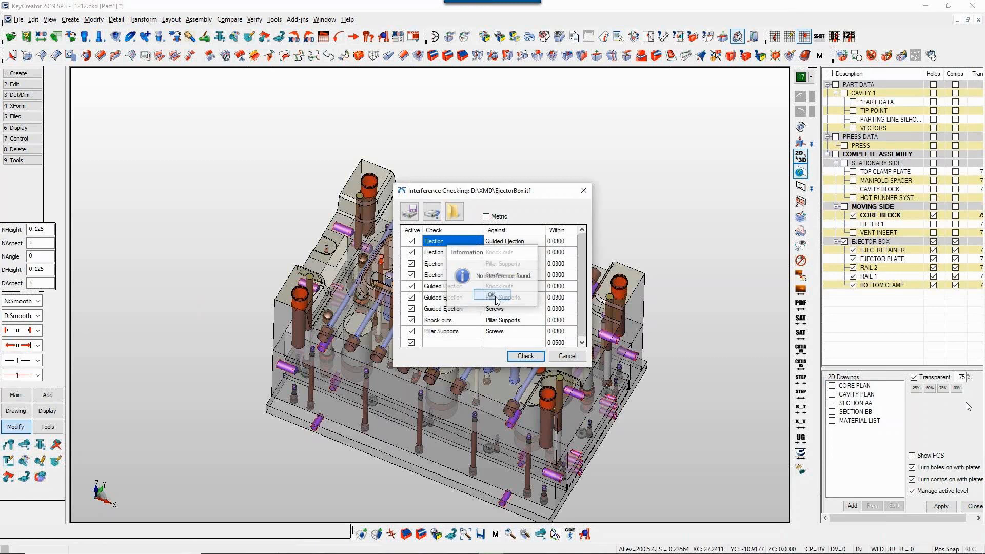
{"action": "left_click", "coordinate": [567, 356]}
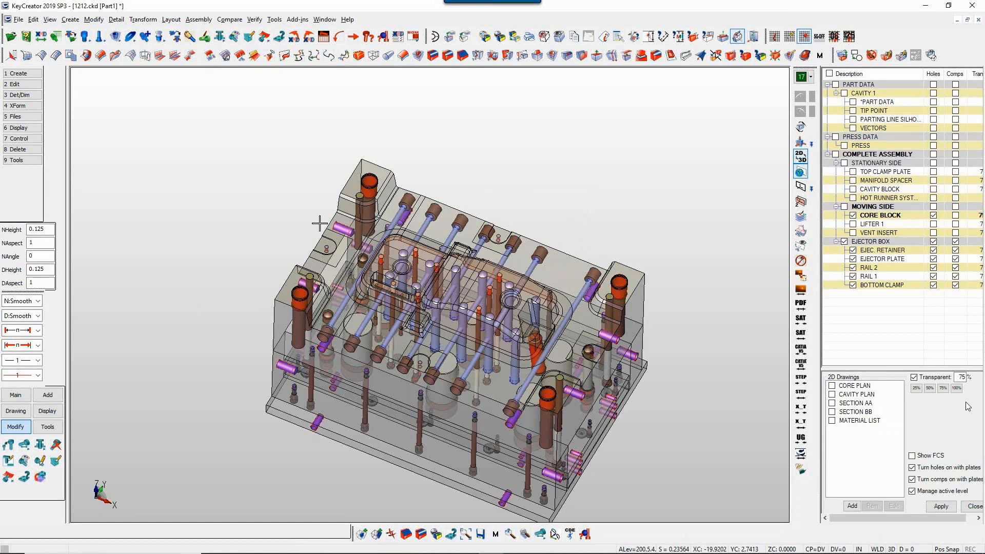
Delete the two vertical waterline holes beside the lifter and the long cross waterline at that end of the core block.
{"action": "key", "text": "Delete"}
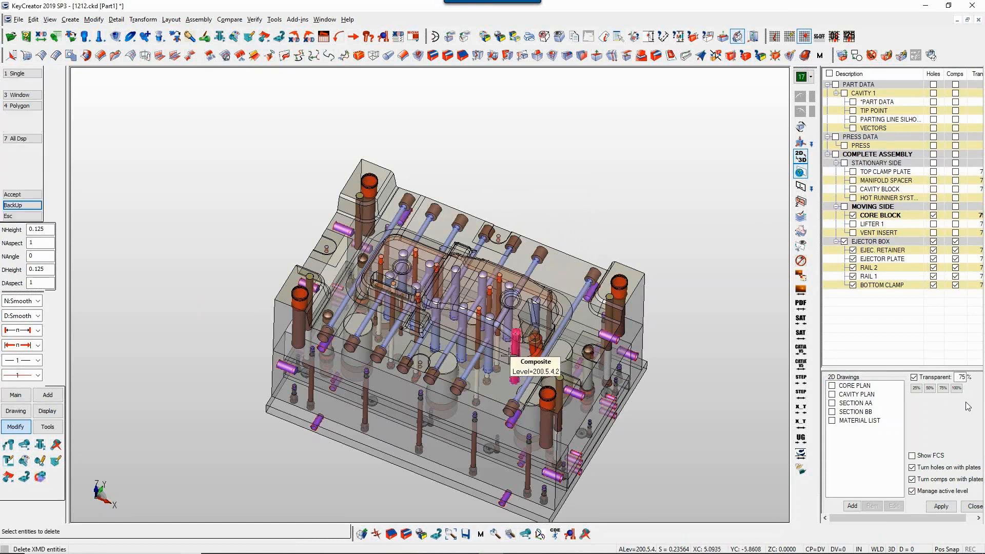
{"action": "left_click", "coordinate": [513, 357]}
{"action": "left_click", "coordinate": [535, 319]}
{"action": "left_click", "coordinate": [558, 326]}
{"action": "middle_click", "coordinate": [557, 326]}
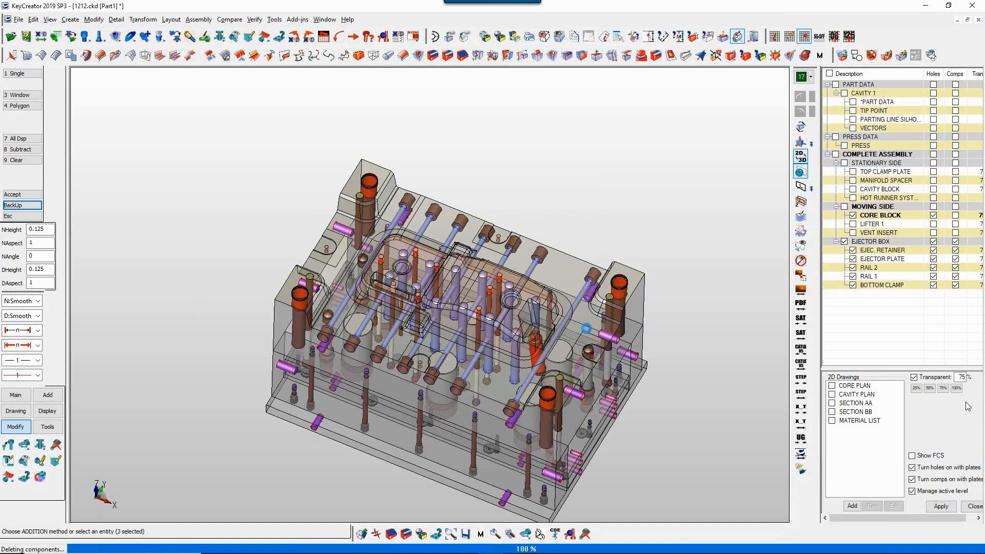
Inspect the remaining holes from the front and isometric views, display the CORE PLAN 2D drawing, and save the file.
{"action": "key", "text": "alt+1"}
{"action": "key", "text": "alt+2"}
{"action": "scroll", "coordinate": [507, 452], "scroll_direction": "up", "scroll_amount": 1}
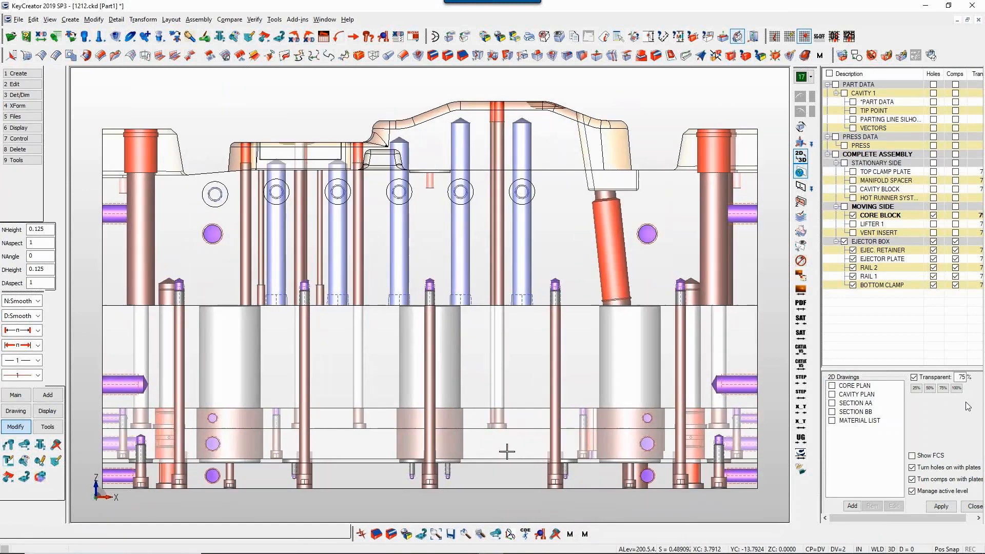
{"action": "key", "text": "alt+7"}
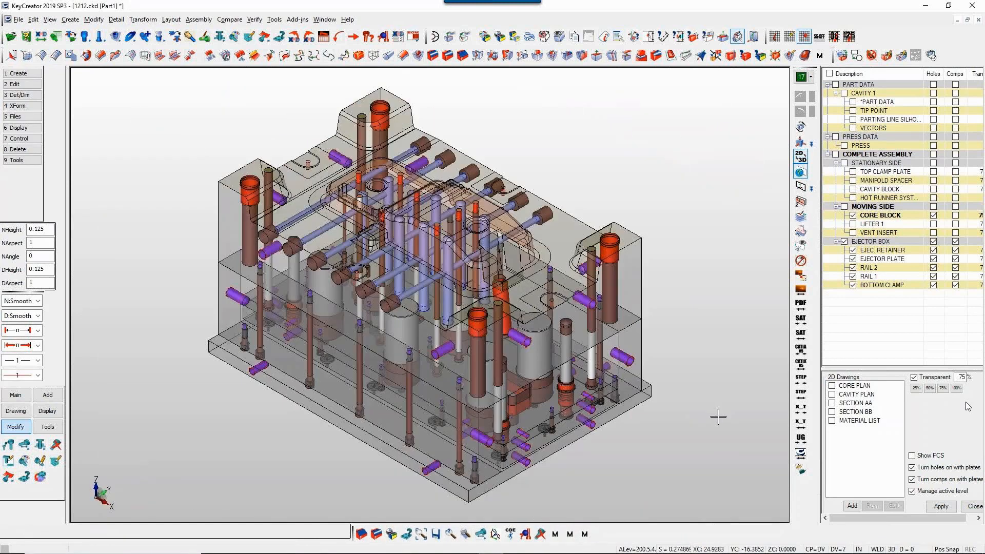
{"action": "left_click", "coordinate": [831, 386]}
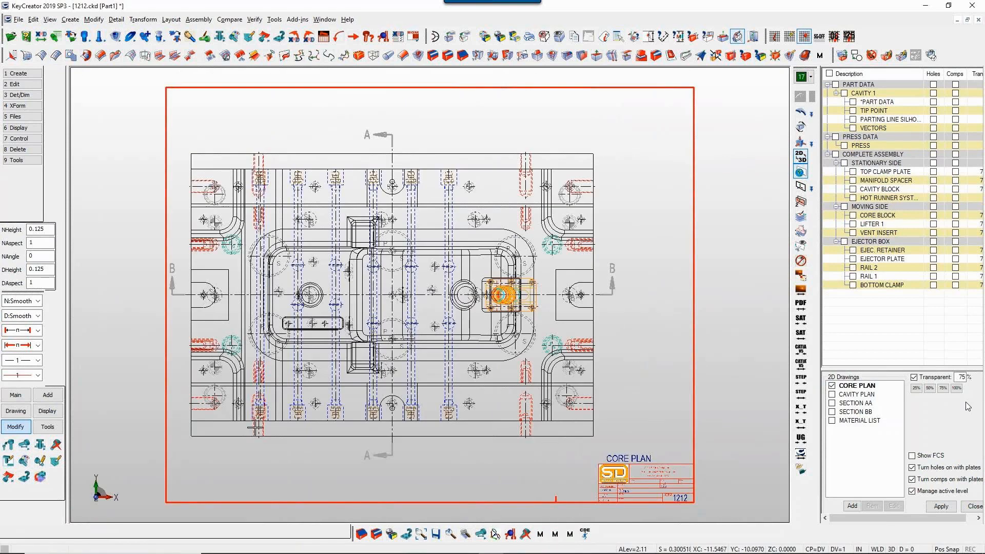
{"action": "key", "text": "ctrl+s"}
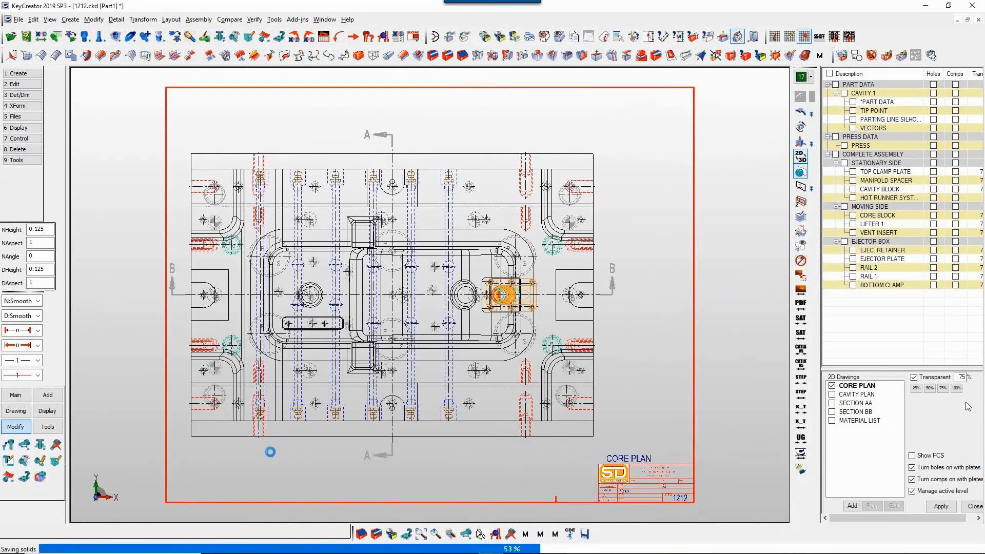
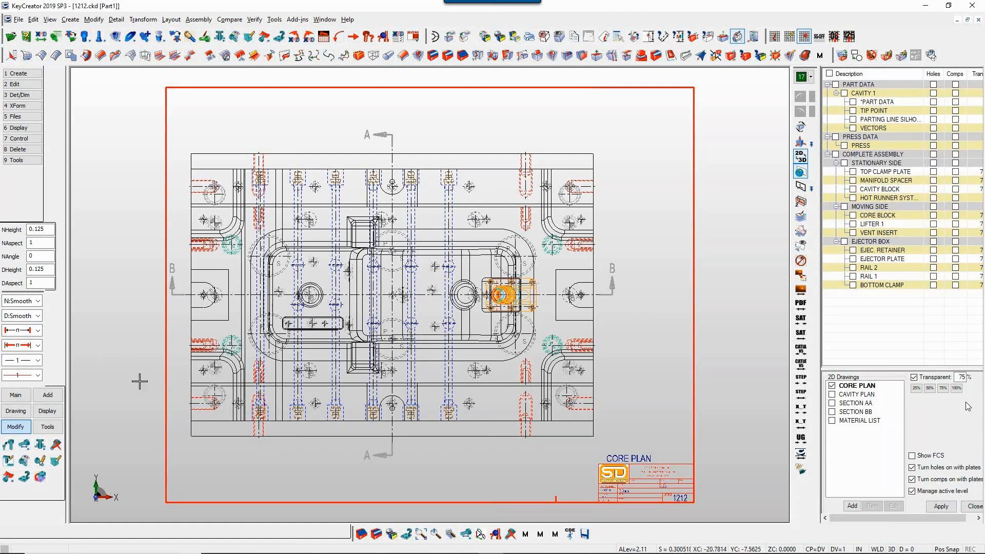
Start the Ejector Pin Chart with actual plate sizes of 7.6890 for the rails, 1.0030 for the ejector retainer and 1.5060 for the ejector.
{"action": "left_click", "coordinate": [323, 37]}
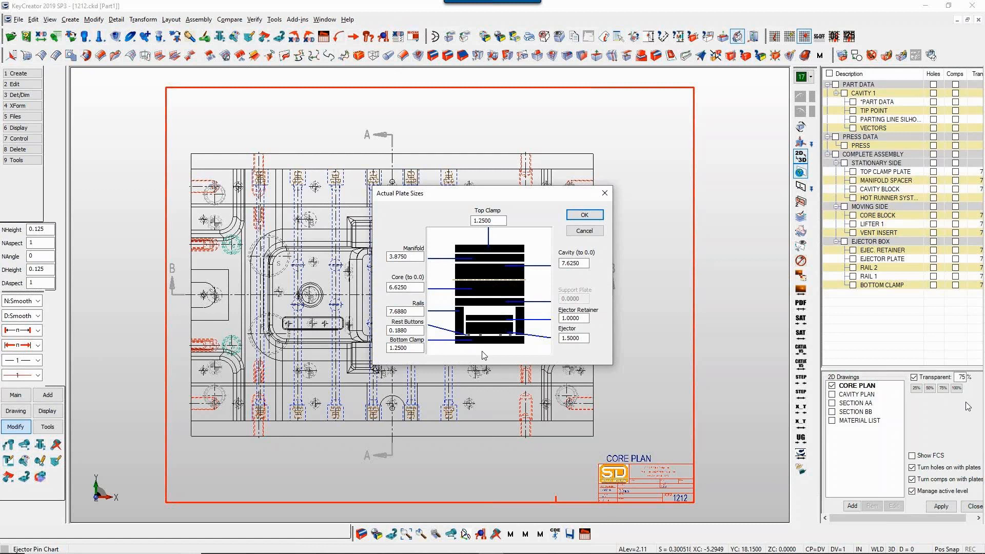
{"action": "left_click_drag", "start_coordinate": [401, 312], "coordinate": [413, 311]}
{"action": "type", "text": "9"}
{"action": "left_click", "coordinate": [410, 331]}
{"action": "left_click_drag", "start_coordinate": [569, 318], "coordinate": [584, 318]}
{"action": "type", "text": "03"}
{"action": "left_click_drag", "start_coordinate": [572, 339], "coordinate": [581, 339]}
{"action": "type", "text": "60"}
{"action": "left_click", "coordinate": [582, 319]}
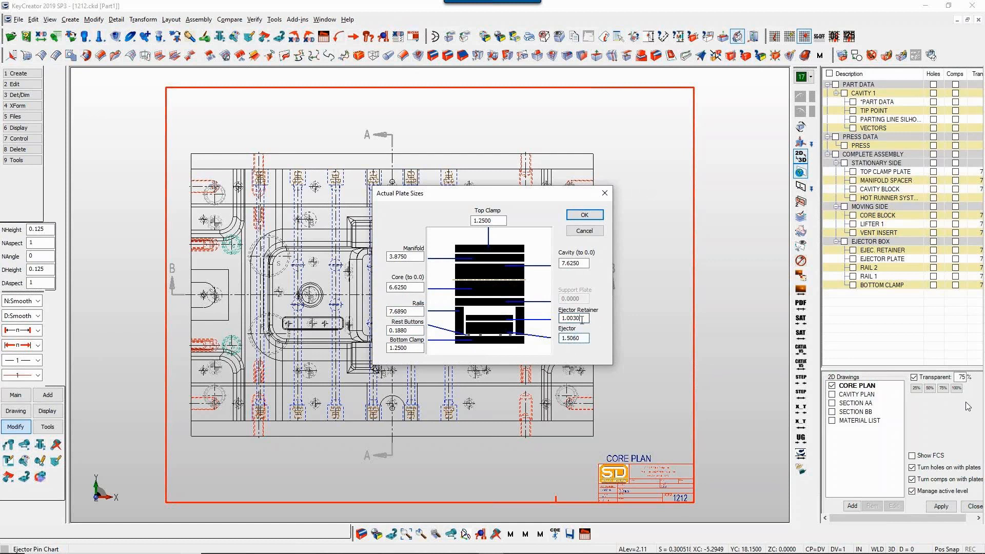
{"action": "left_click", "coordinate": [585, 216]}
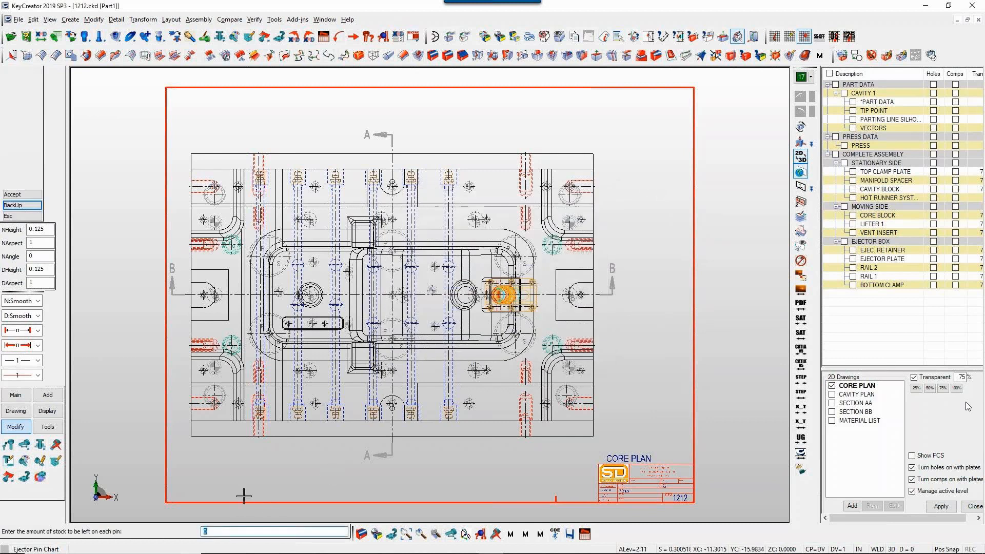
Leave 0.02 stock on each pin and output the ejector pin chart in Excel format.
{"action": "left_click", "coordinate": [216, 534]}
{"action": "type", "text": ".02"}
{"action": "key", "text": "Return"}
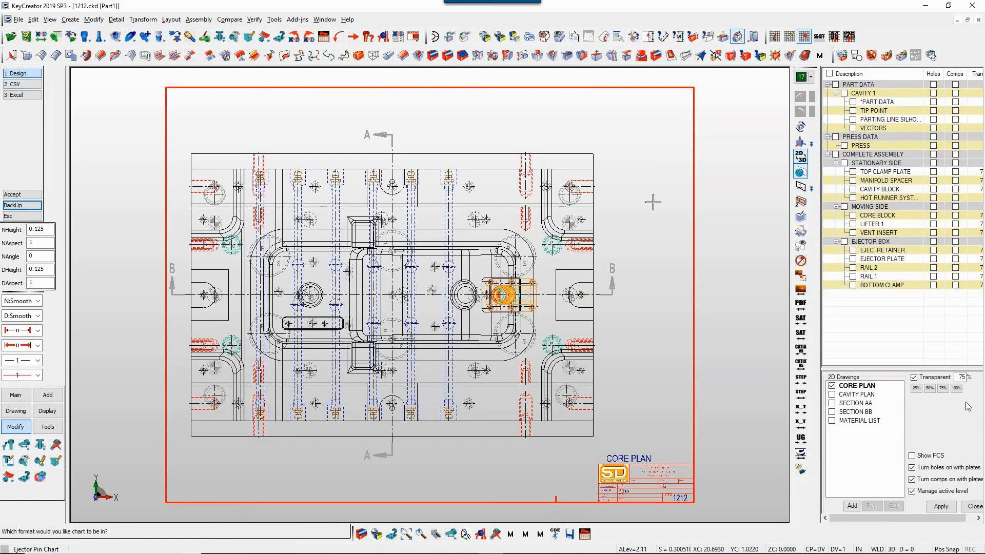
{"action": "left_click", "coordinate": [27, 96]}
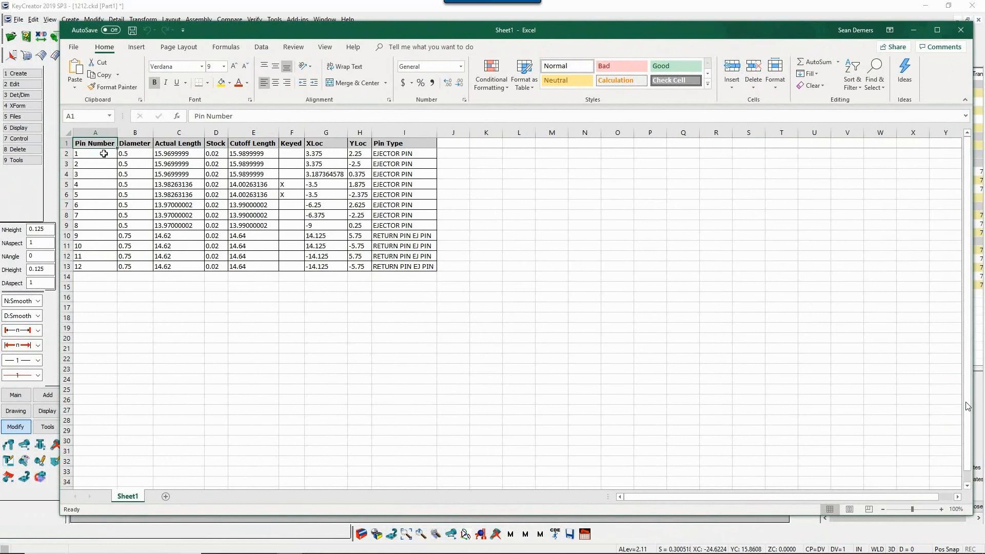
Examine the pin numbers, diameters, lengths, stock, keyed marks, locations and pin types in the Excel chart, and close it without saving.
{"action": "left_click", "coordinate": [130, 155]}
{"action": "left_click_drag", "start_coordinate": [130, 161], "coordinate": [132, 227]}
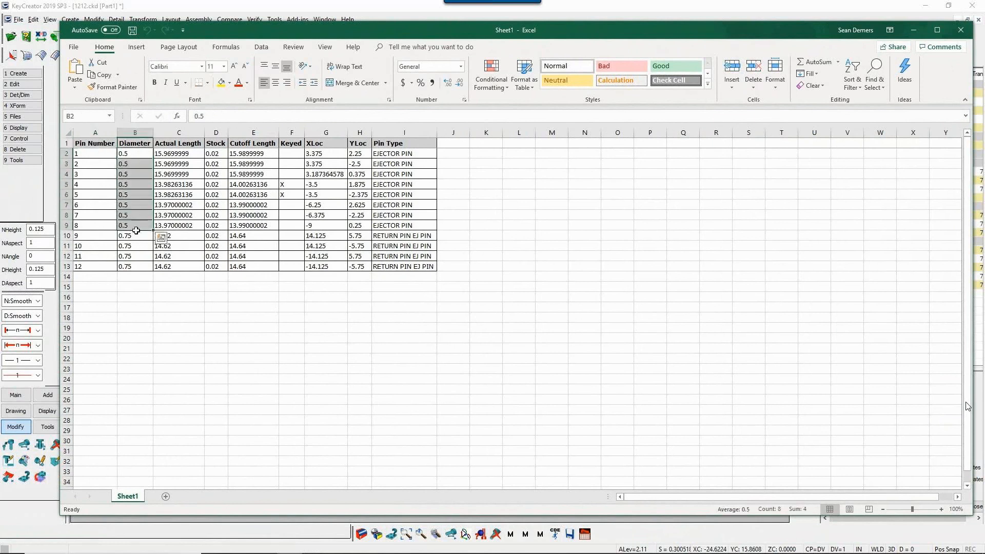
{"action": "left_click_drag", "start_coordinate": [178, 153], "coordinate": [181, 229]}
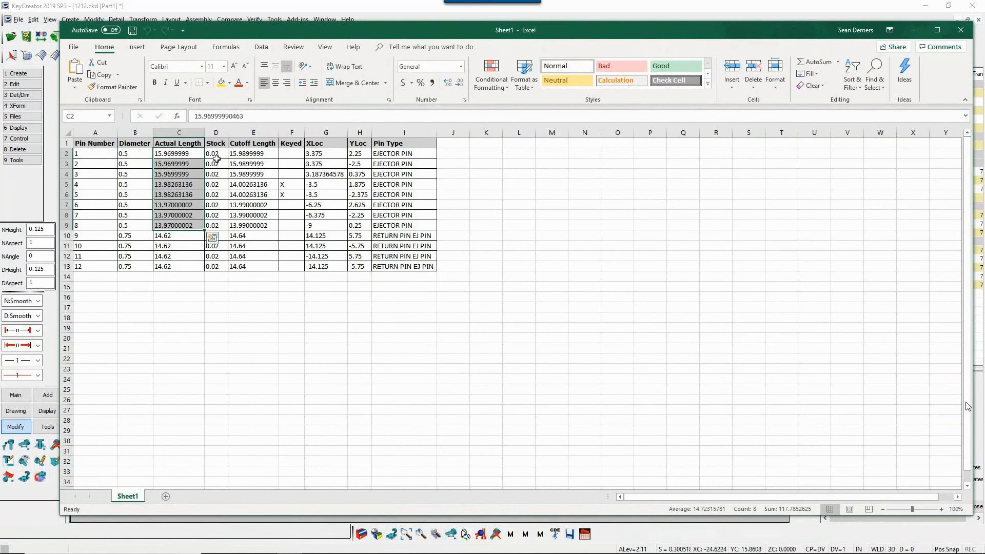
{"action": "left_click_drag", "start_coordinate": [217, 158], "coordinate": [216, 215]}
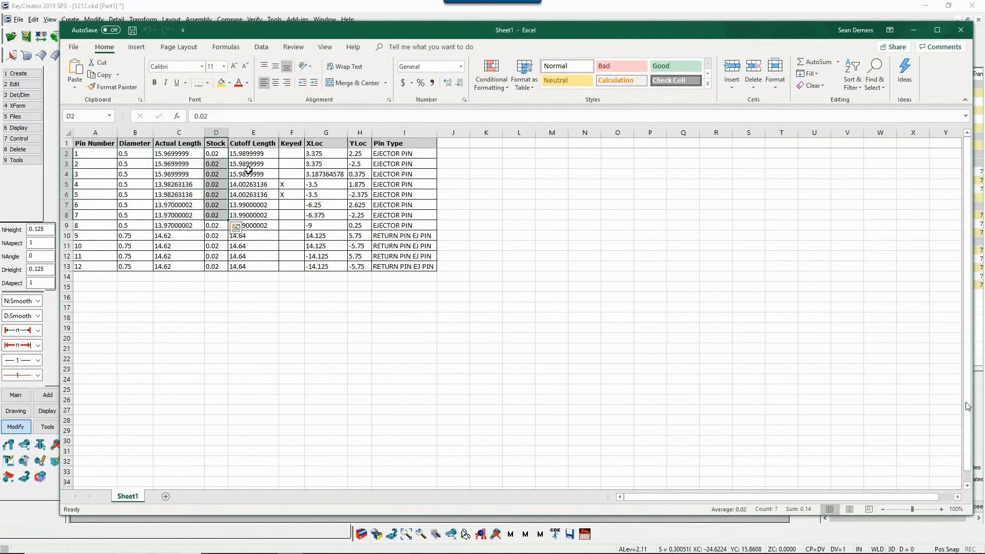
{"action": "left_click", "coordinate": [250, 153]}
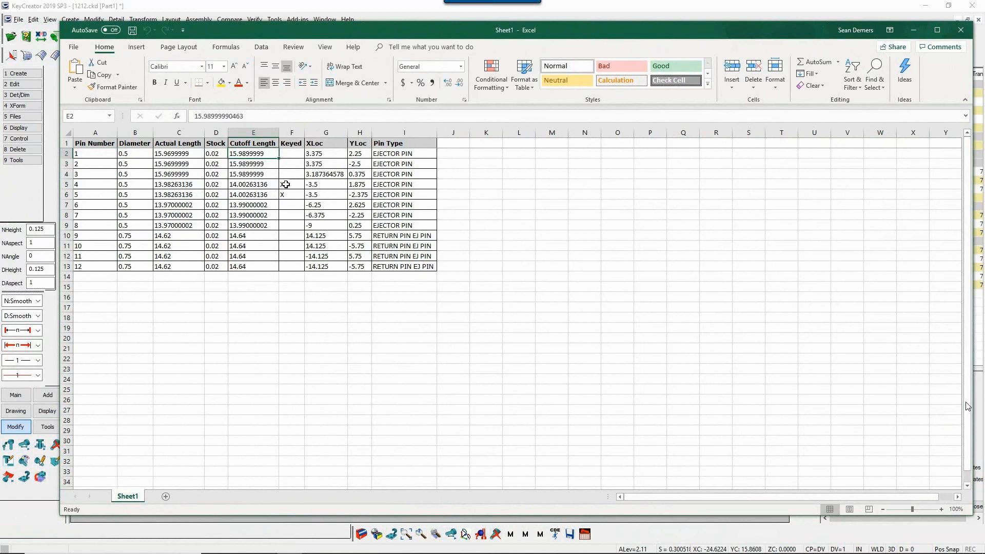
{"action": "left_click_drag", "start_coordinate": [285, 184], "coordinate": [327, 238]}
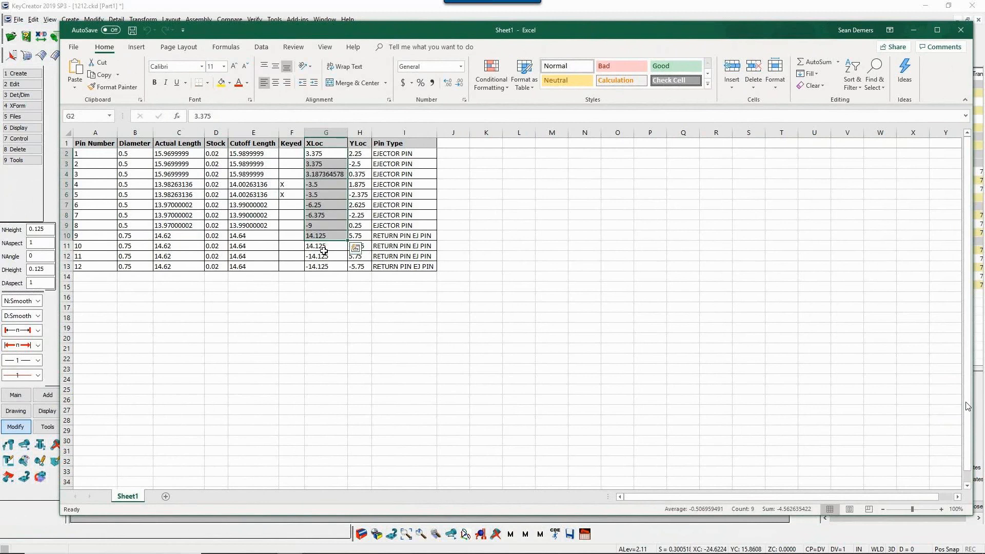
{"action": "left_click", "coordinate": [318, 195]}
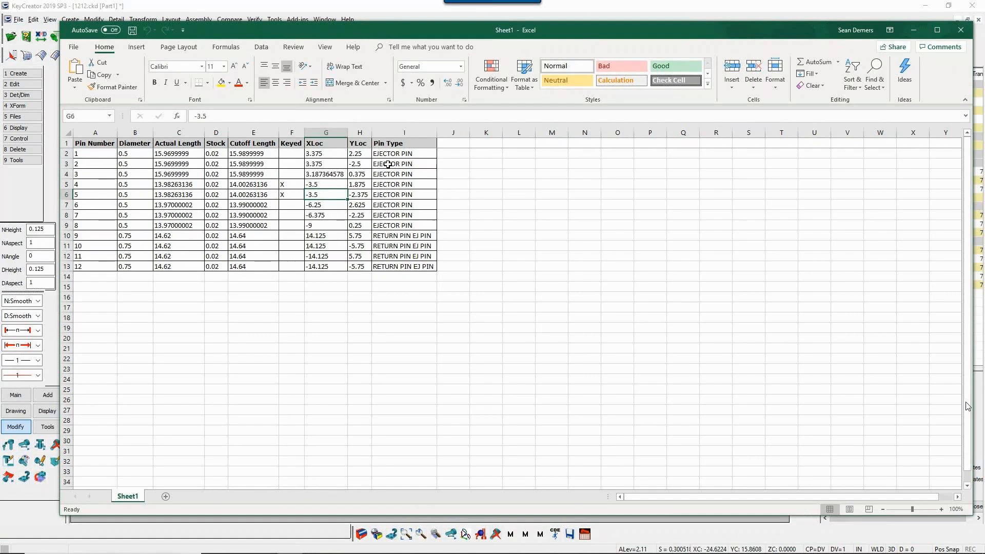
{"action": "left_click_drag", "start_coordinate": [391, 156], "coordinate": [393, 263]}
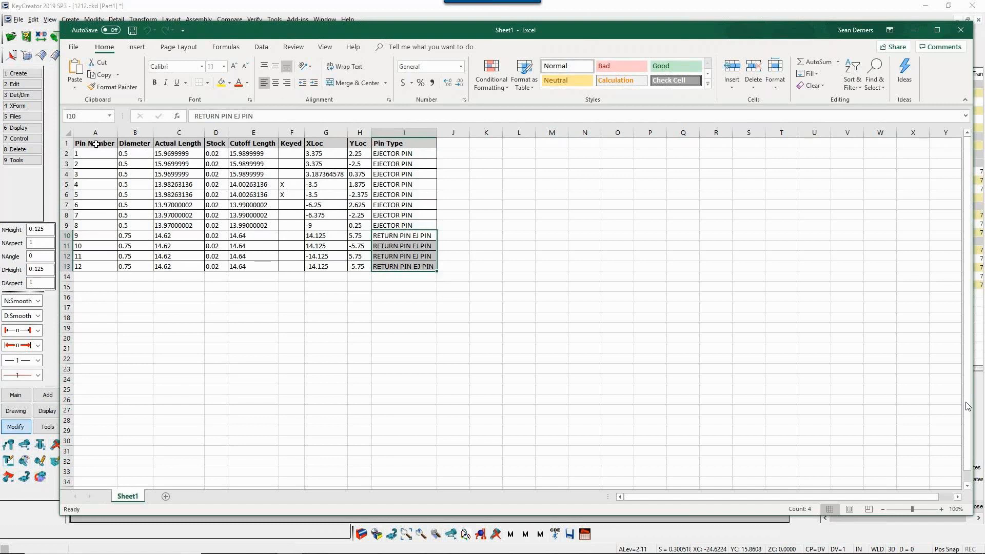
{"action": "left_click_drag", "start_coordinate": [86, 151], "coordinate": [92, 215]}
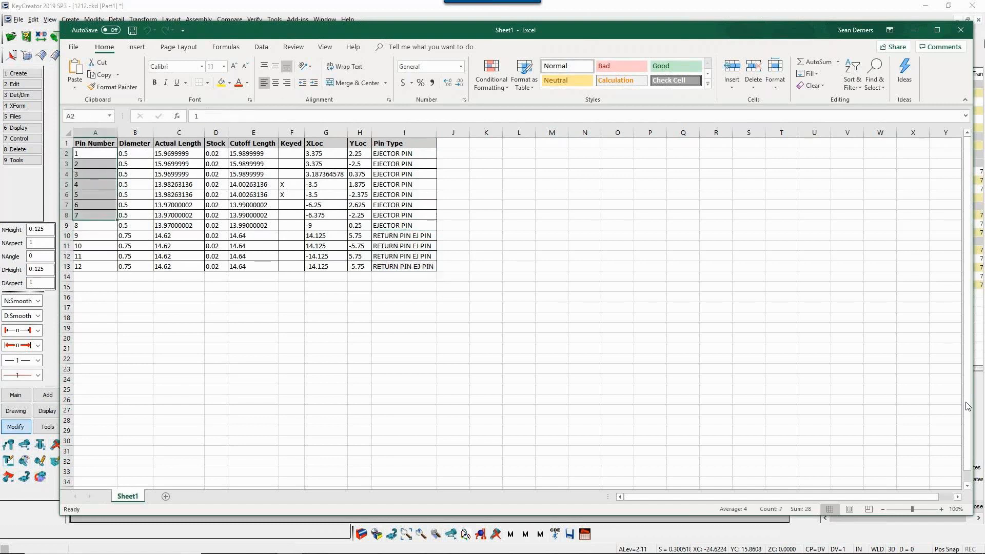
{"action": "left_click", "coordinate": [961, 30]}
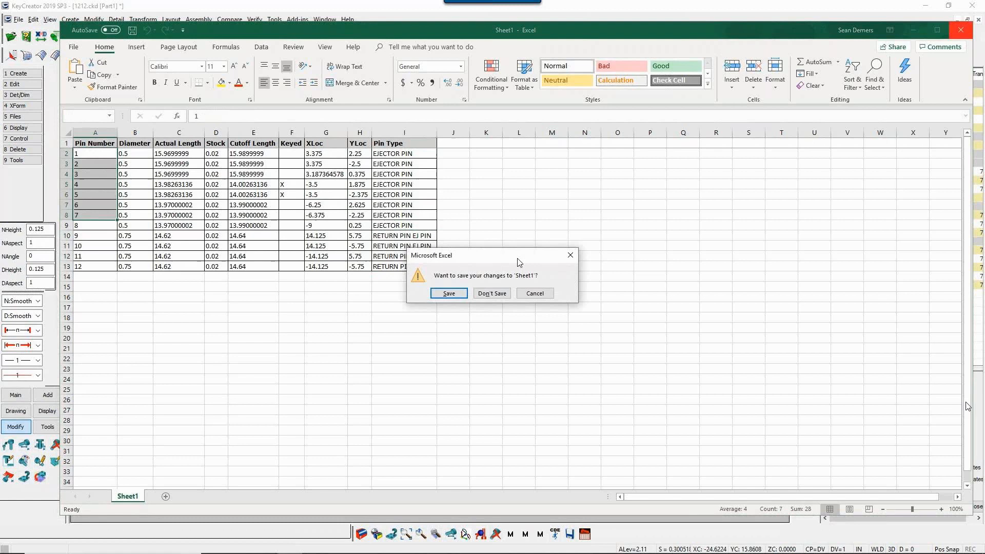
{"action": "left_click", "coordinate": [504, 293]}
Fit the whole CORE PLAN drawing in the view and save the file.
{"action": "scroll", "coordinate": [322, 275], "scroll_direction": "up", "scroll_amount": 3}
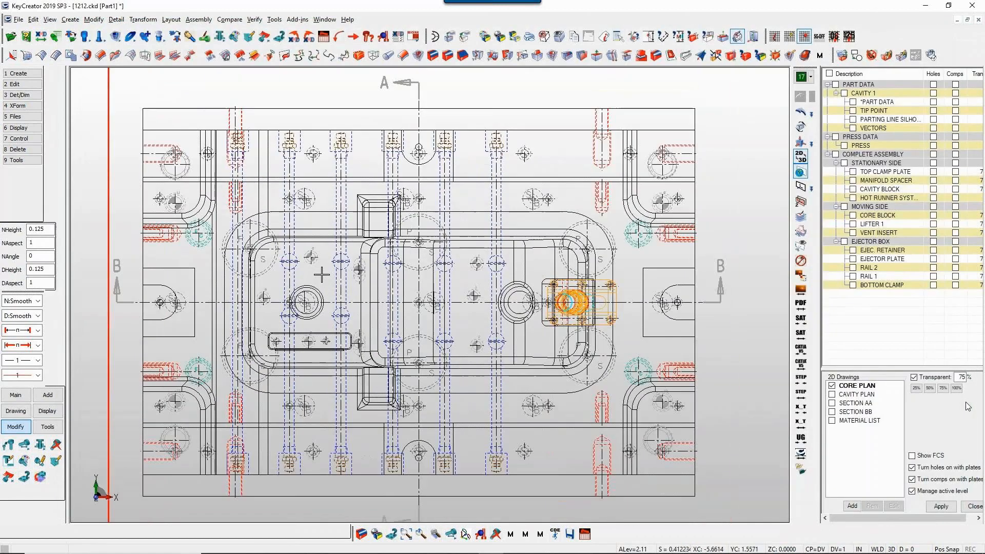
{"action": "scroll", "coordinate": [322, 274], "scroll_direction": "up", "scroll_amount": 2}
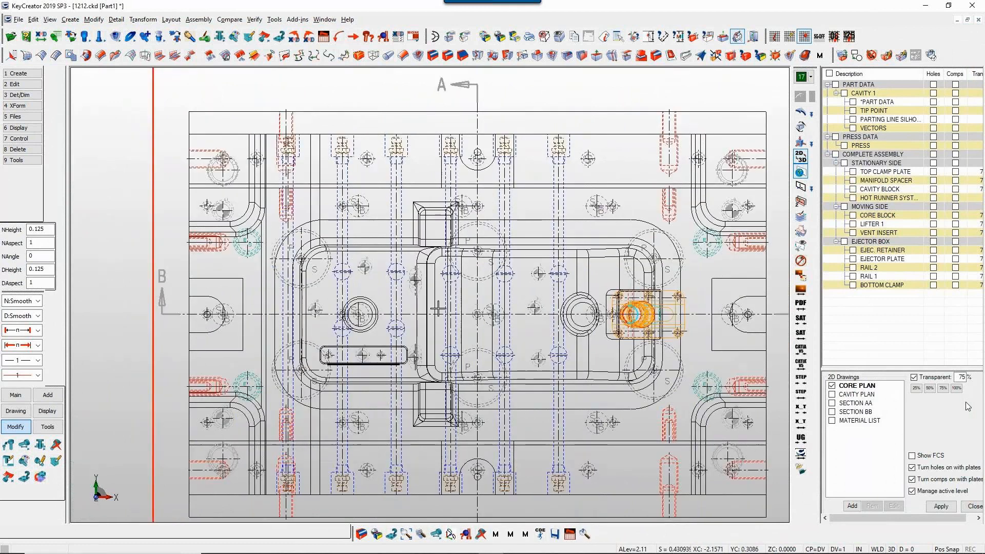
{"action": "key", "text": "alt+a"}
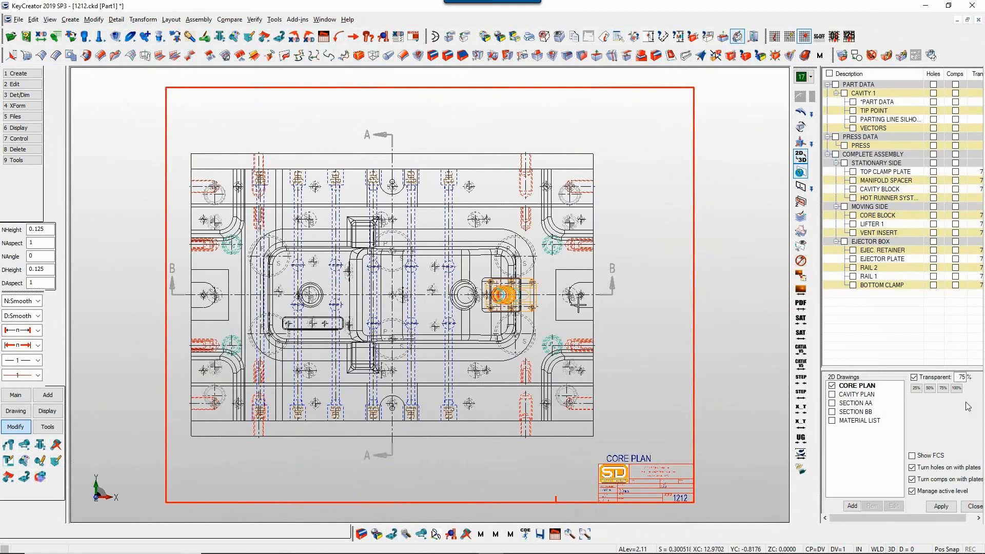
{"action": "key", "text": "ctrl+s"}
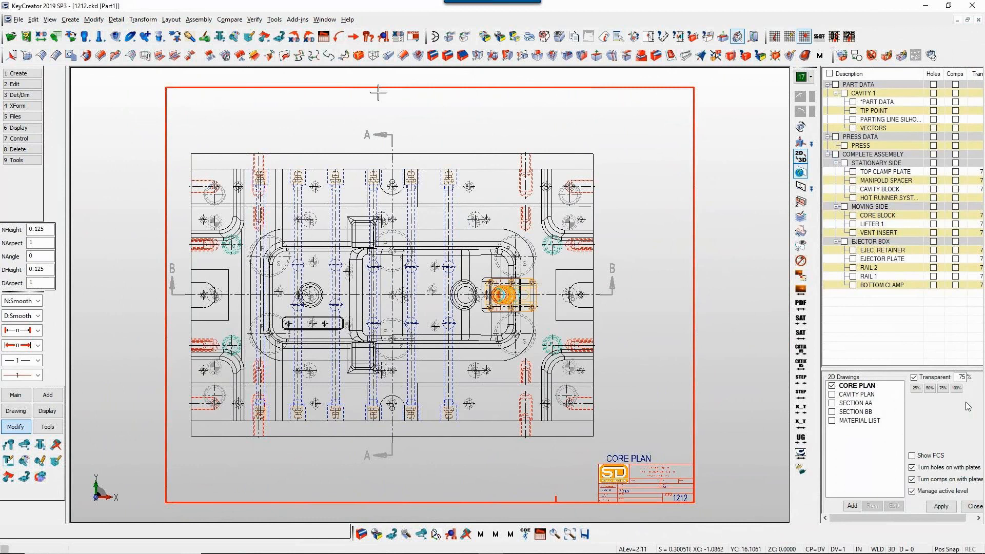
Open the Bill of Materials, enlarge its window to show more rows, and look through the component list.
{"action": "left_click", "coordinate": [413, 37]}
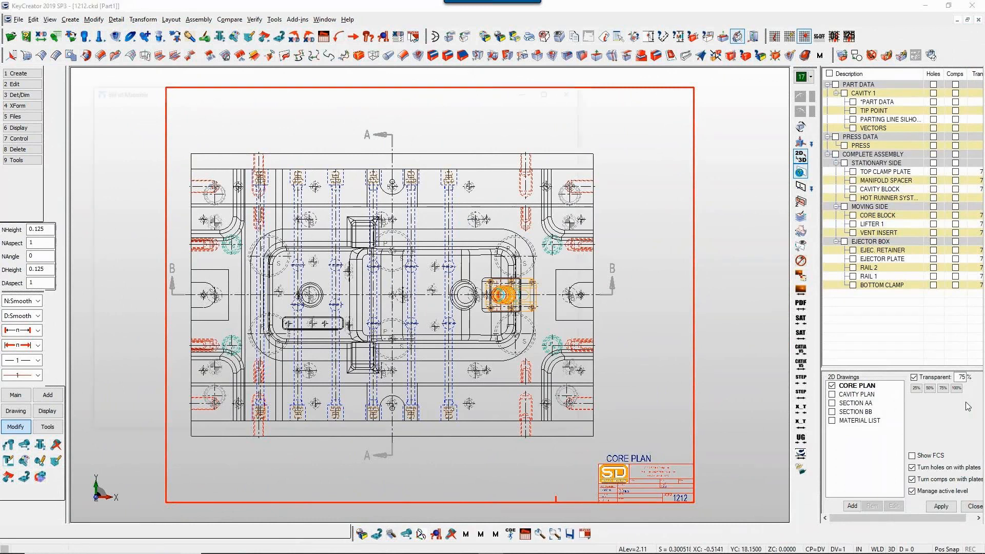
{"action": "left_click_drag", "start_coordinate": [401, 88], "coordinate": [512, 15]}
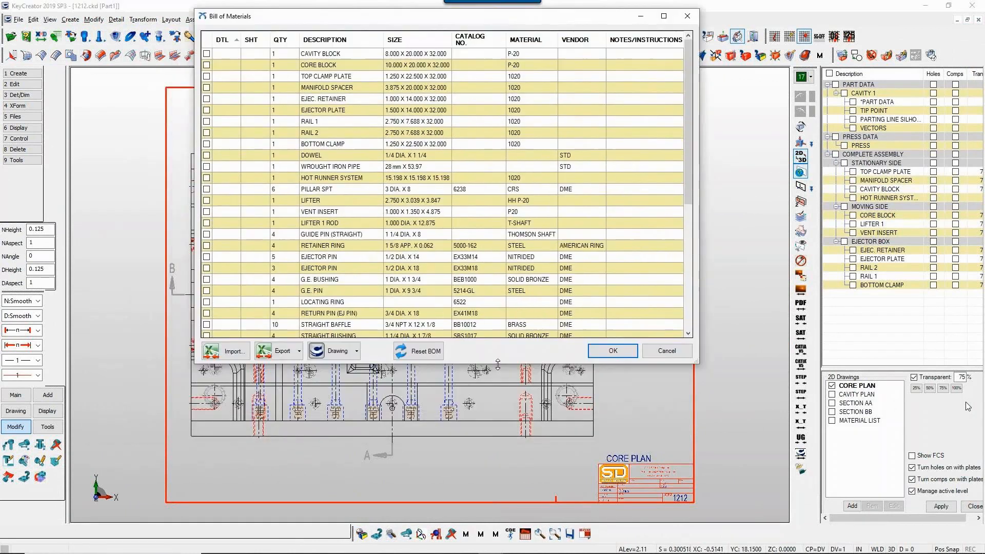
{"action": "left_click_drag", "start_coordinate": [498, 363], "coordinate": [498, 527]}
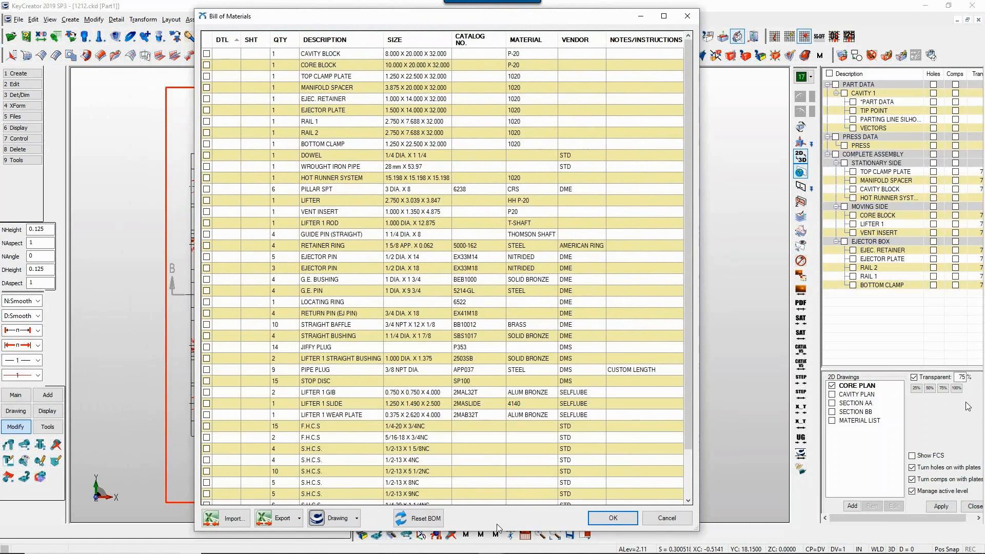
{"action": "scroll", "coordinate": [455, 439], "scroll_direction": "down", "scroll_amount": 3}
{"action": "scroll", "coordinate": [455, 439], "scroll_direction": "up", "scroll_amount": 3}
Assign detail numbers 1 to 9 to the plates from the cavity block through the bottom clamp.
{"action": "left_click_drag", "start_coordinate": [225, 56], "coordinate": [229, 141]}
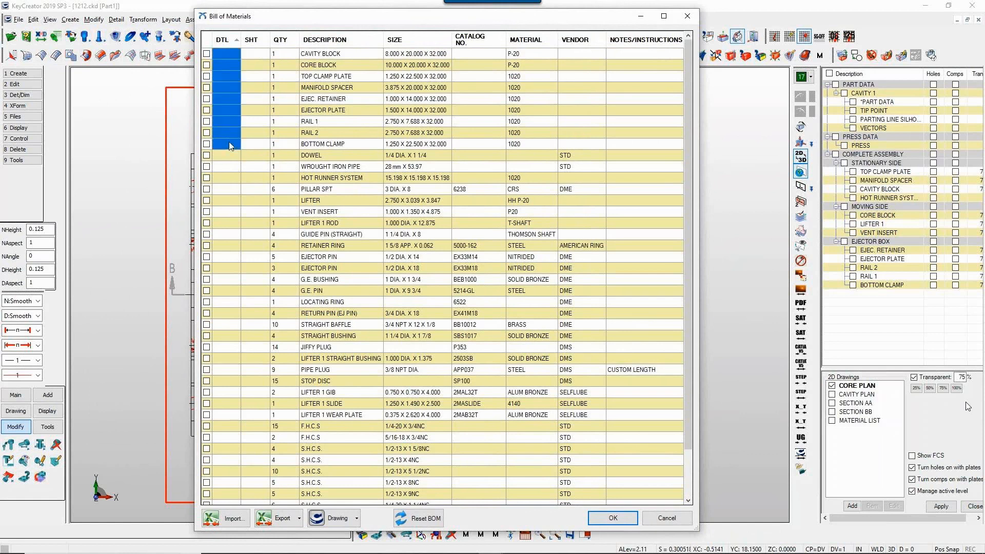
{"action": "right_click", "coordinate": [229, 142]}
{"action": "left_click", "coordinate": [257, 149]}
Assign detail numbers 10 to 13 to the pillar support, lifter, vent insert and lifter rod, and 14 to the hot runner system.
{"action": "left_click_drag", "start_coordinate": [229, 190], "coordinate": [230, 221]}
{"action": "right_click", "coordinate": [231, 225]}
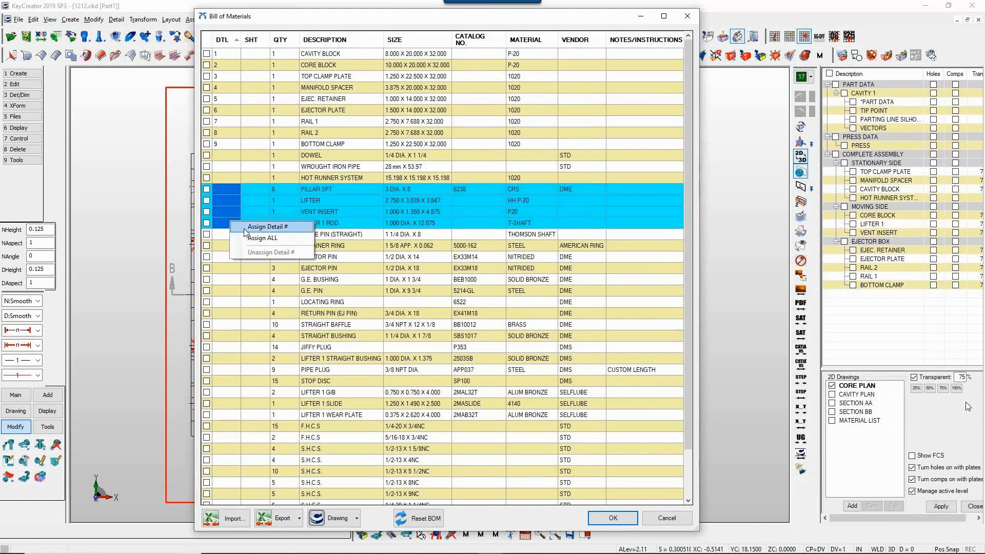
{"action": "left_click", "coordinate": [247, 226]}
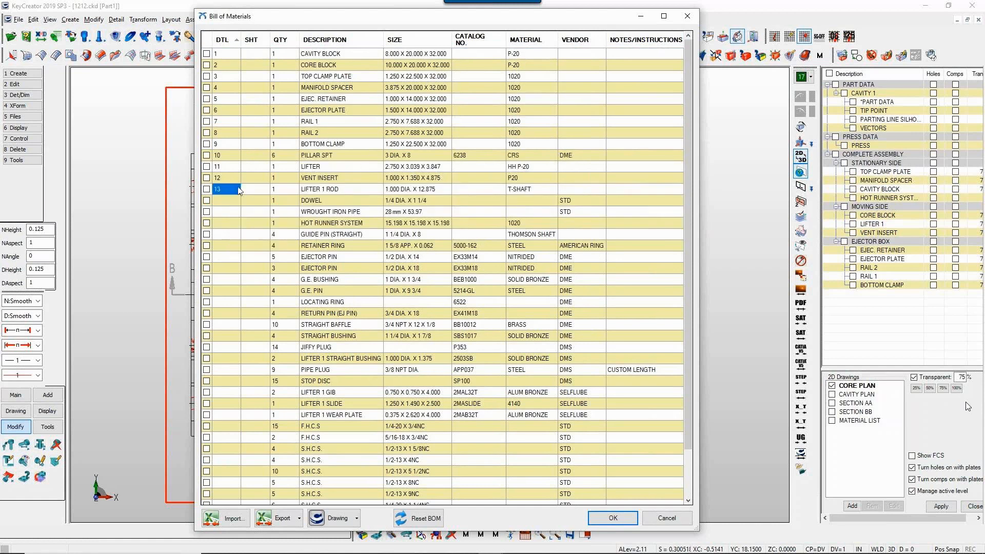
{"action": "right_click", "coordinate": [231, 223]}
{"action": "left_click", "coordinate": [249, 230]}
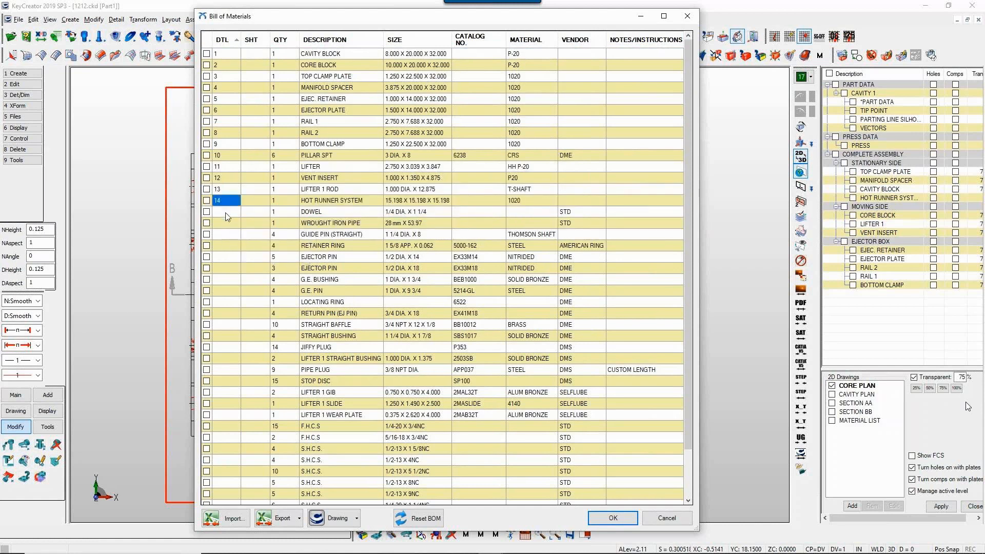
Assign detail numbers 15 to 45 to all remaining components, from the dowel through the last S.H.C.S. row.
{"action": "left_click", "coordinate": [226, 213]}
{"action": "left_click_drag", "start_coordinate": [226, 217], "coordinate": [234, 497]}
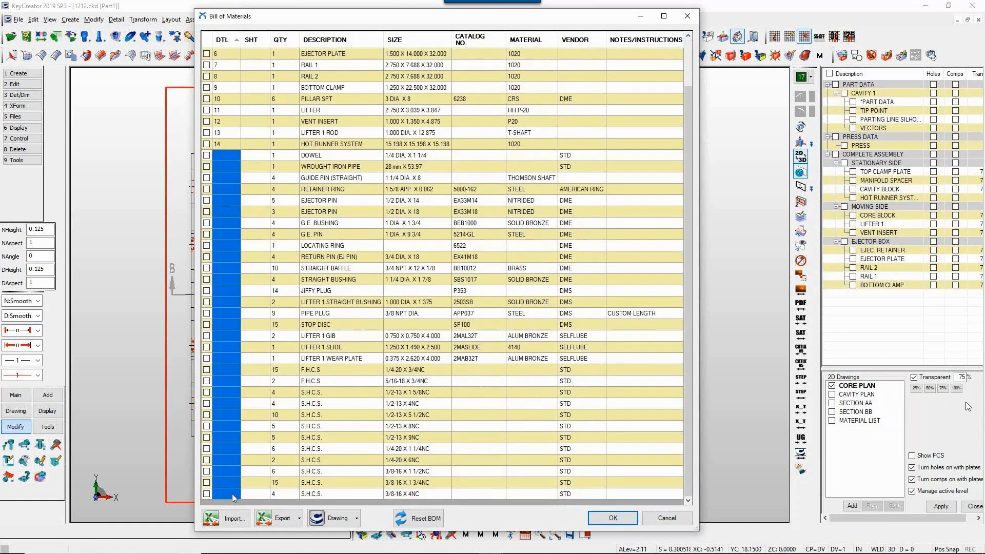
{"action": "right_click", "coordinate": [233, 497]}
{"action": "left_click", "coordinate": [251, 497]}
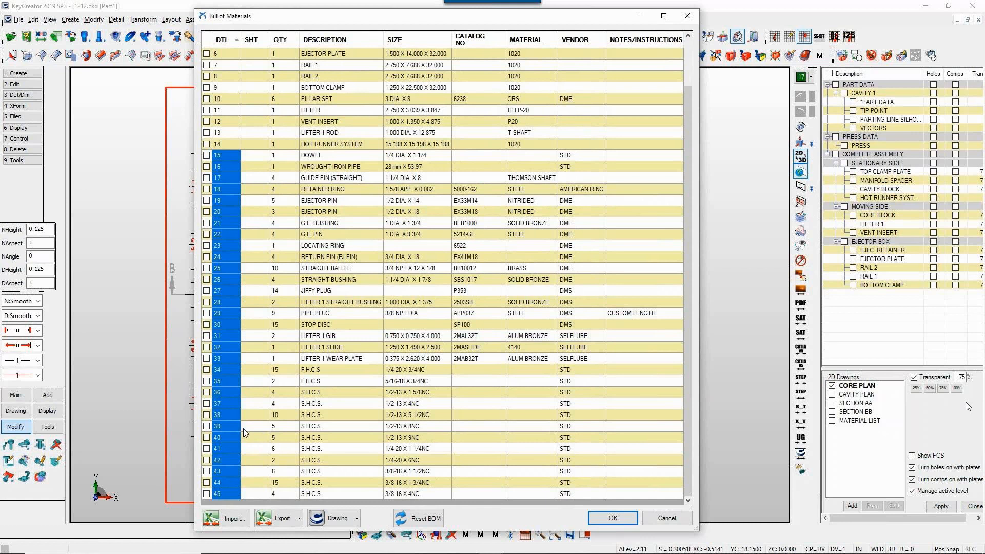
Export all items as a purchasing bill of materials, view it in Excel, and close the workbook without saving.
{"action": "left_click", "coordinate": [299, 519]}
{"action": "mouse_move", "coordinate": [305, 538]}
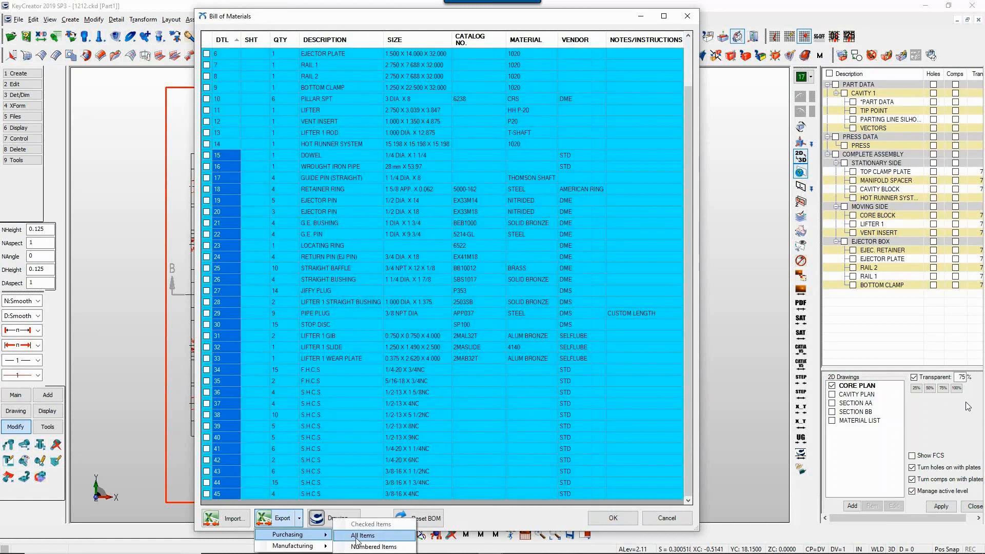
{"action": "left_click", "coordinate": [356, 539]}
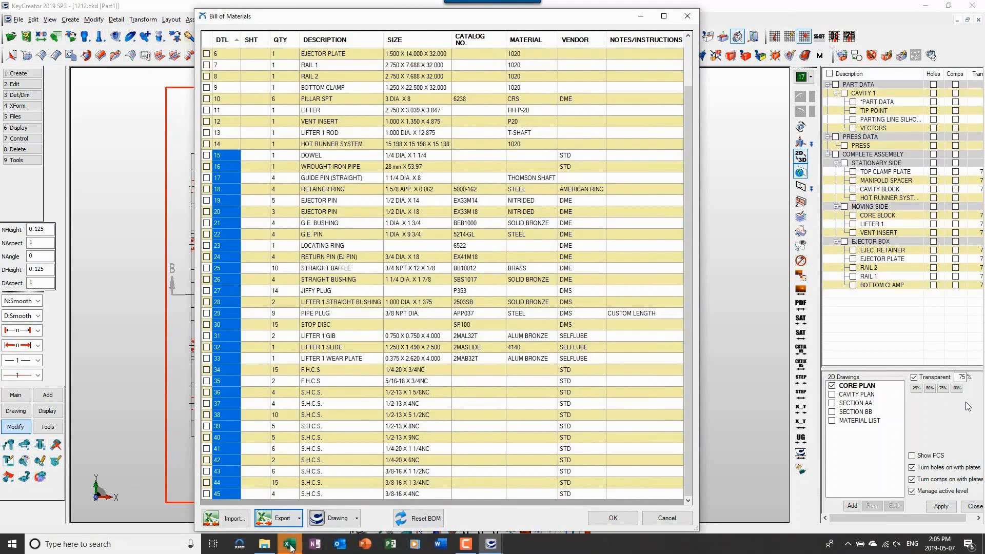
{"action": "left_click", "coordinate": [290, 547]}
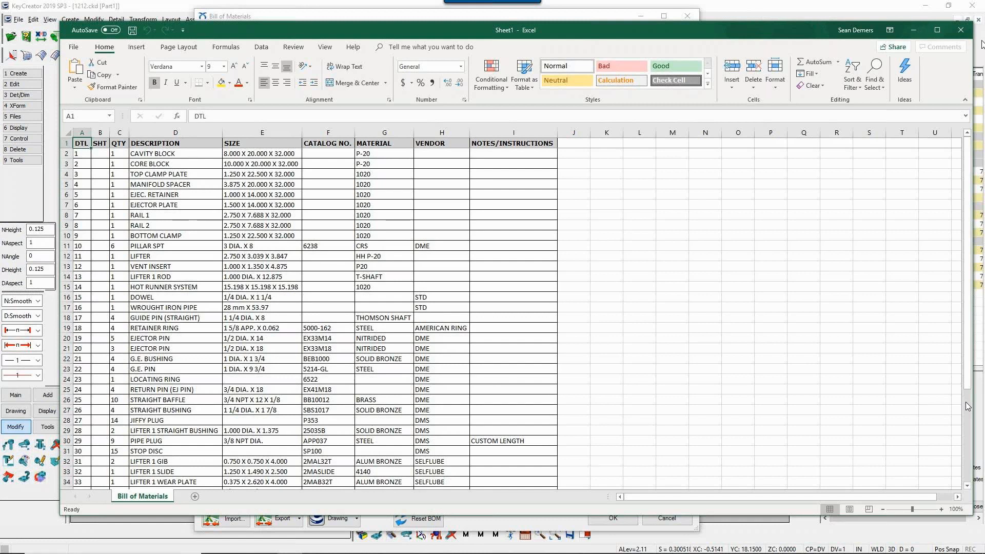
{"action": "left_click", "coordinate": [960, 34]}
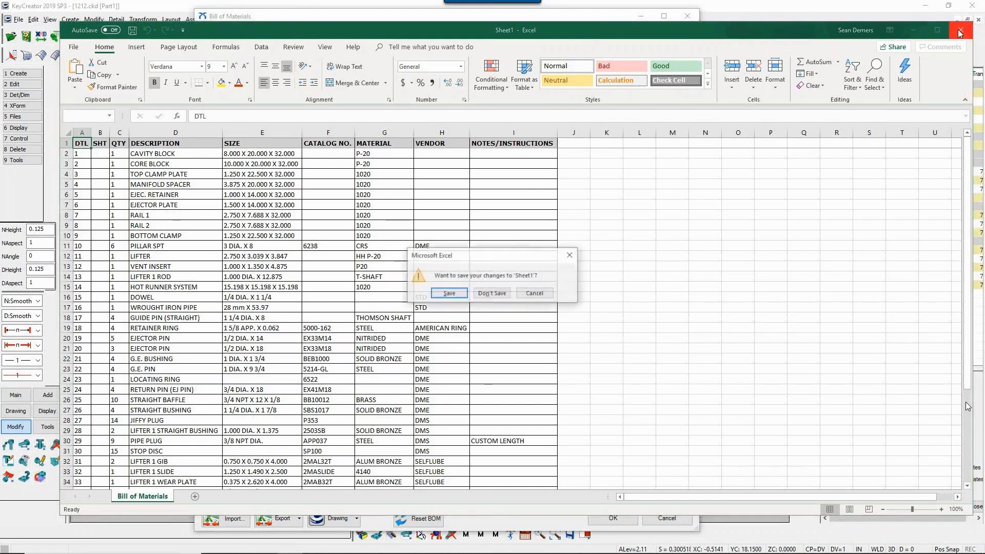
{"action": "left_click", "coordinate": [491, 300]}
Export all items as a manufacturing bill of materials and switch to Excel to view it.
{"action": "left_click", "coordinate": [300, 519]}
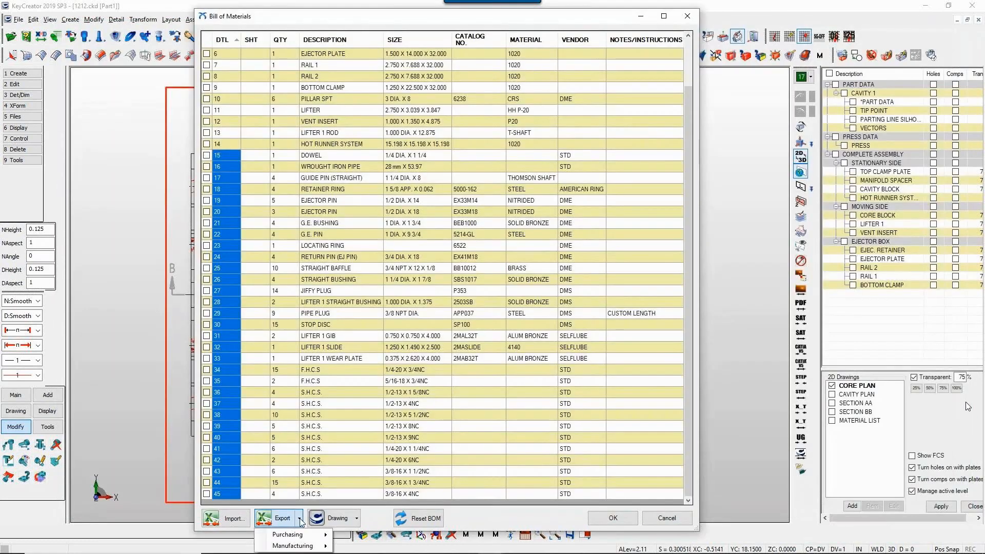
{"action": "mouse_move", "coordinate": [309, 547]}
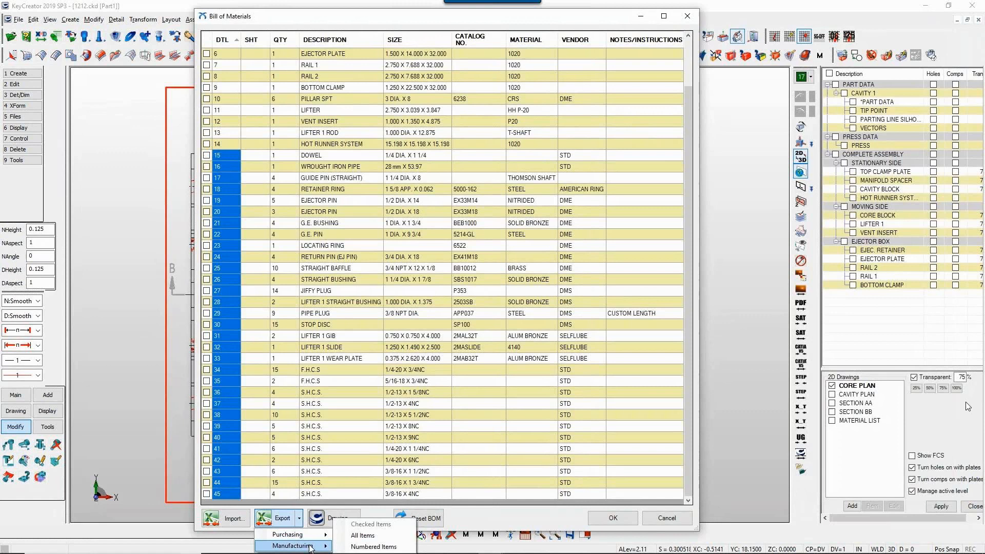
{"action": "left_click", "coordinate": [346, 537]}
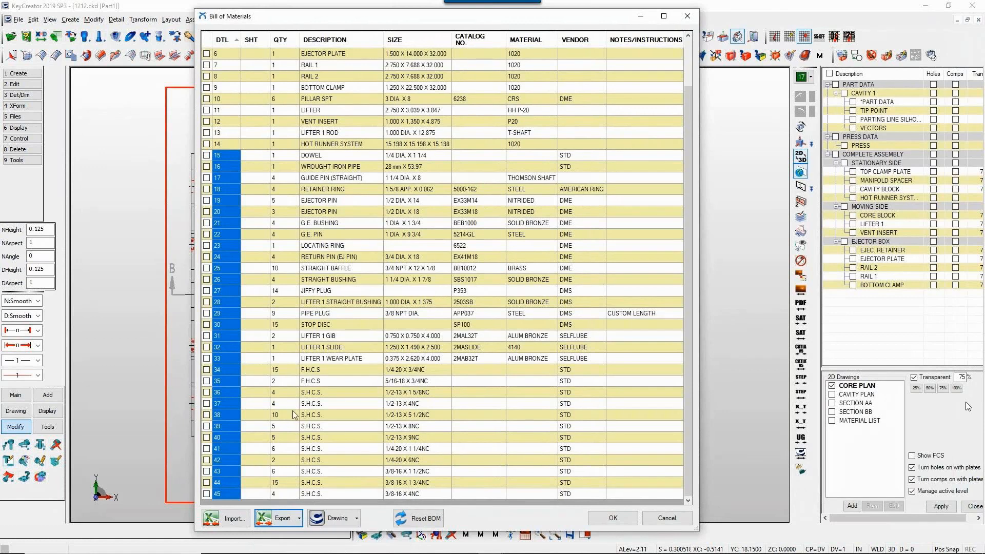
{"action": "left_click", "coordinate": [289, 544]}
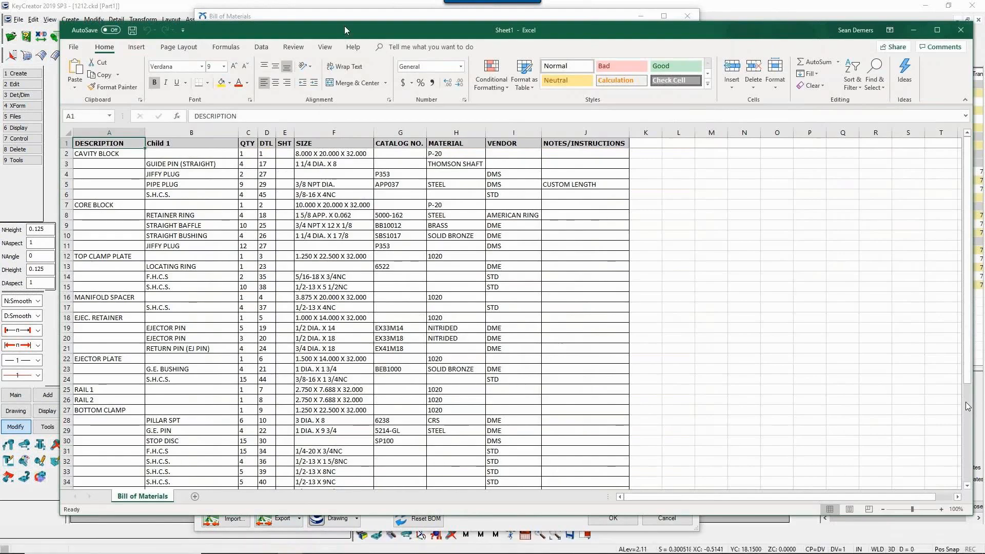
Examine the quantities and sizes of the components listed under the cavity block in the manufacturing bill of materials.
{"action": "left_click_drag", "start_coordinate": [343, 30], "coordinate": [340, 25]}
{"action": "left_click", "coordinate": [215, 158]}
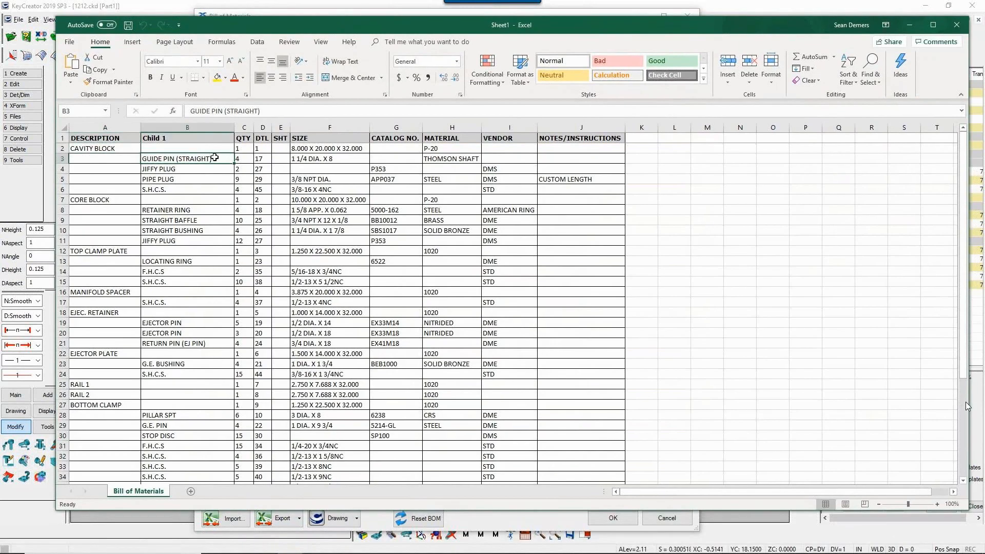
{"action": "left_click", "coordinate": [237, 160]}
{"action": "left_click", "coordinate": [208, 170]}
{"action": "left_click", "coordinate": [238, 169]}
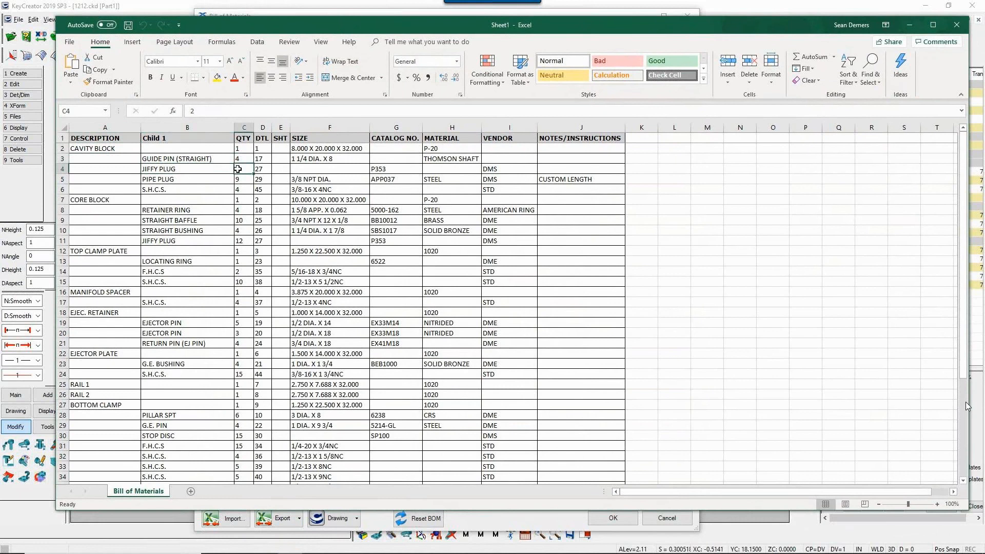
{"action": "left_click", "coordinate": [203, 181]}
{"action": "left_click", "coordinate": [239, 179]}
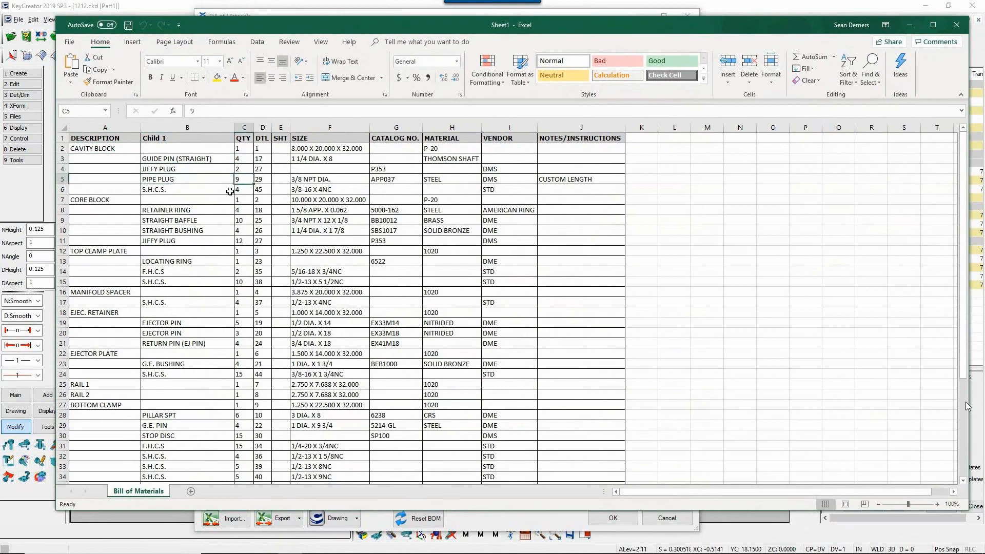
{"action": "left_click", "coordinate": [230, 191]}
{"action": "left_click", "coordinate": [241, 190]}
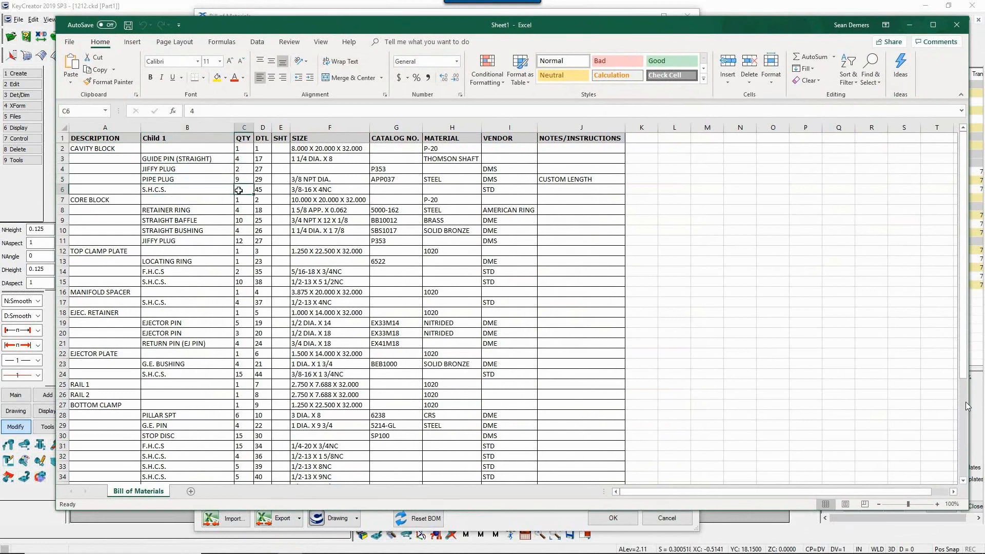
{"action": "left_click", "coordinate": [297, 189]}
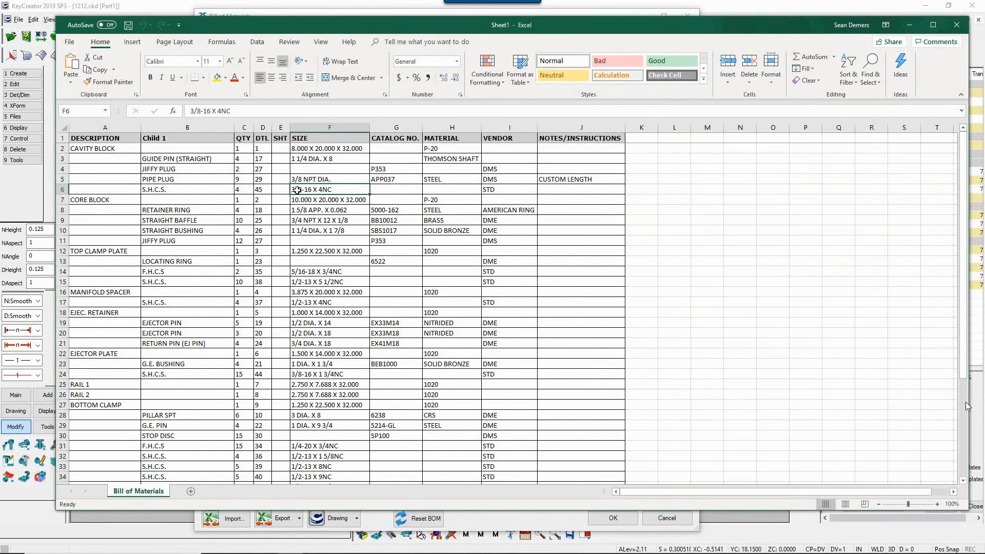
Review the components grouped under the core block and top clamp plate, and close the workbook without saving.
{"action": "left_click_drag", "start_coordinate": [111, 199], "coordinate": [170, 239]}
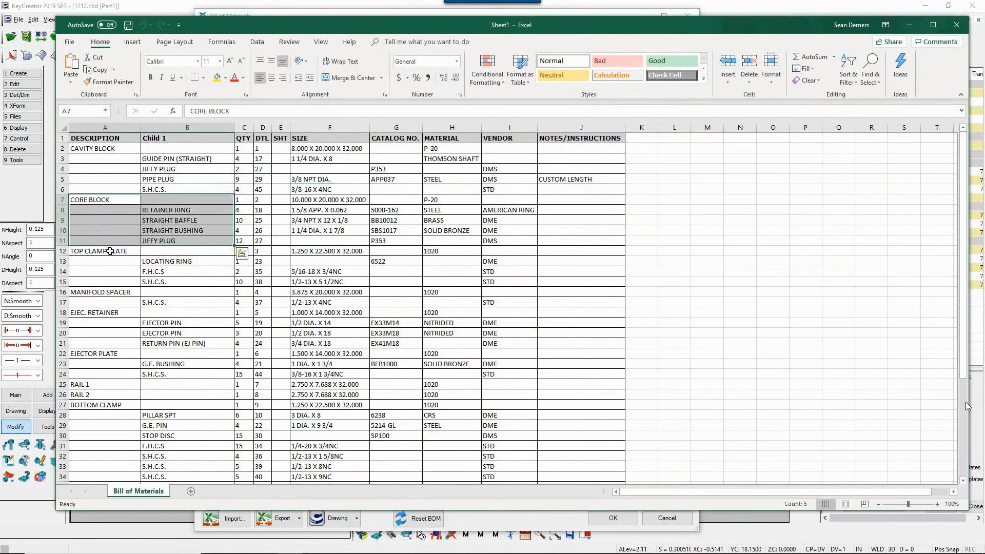
{"action": "left_click_drag", "start_coordinate": [111, 251], "coordinate": [169, 281]}
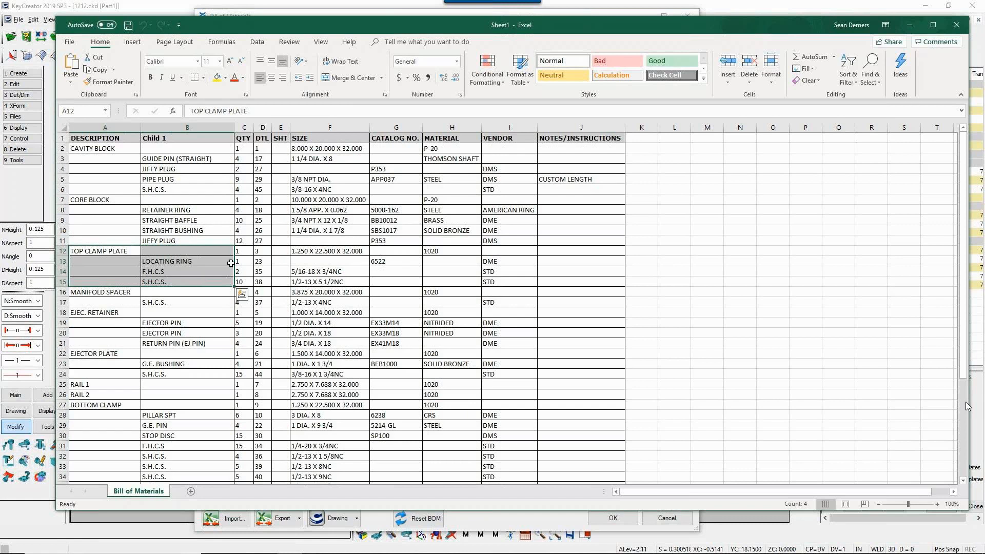
{"action": "left_click", "coordinate": [185, 283]}
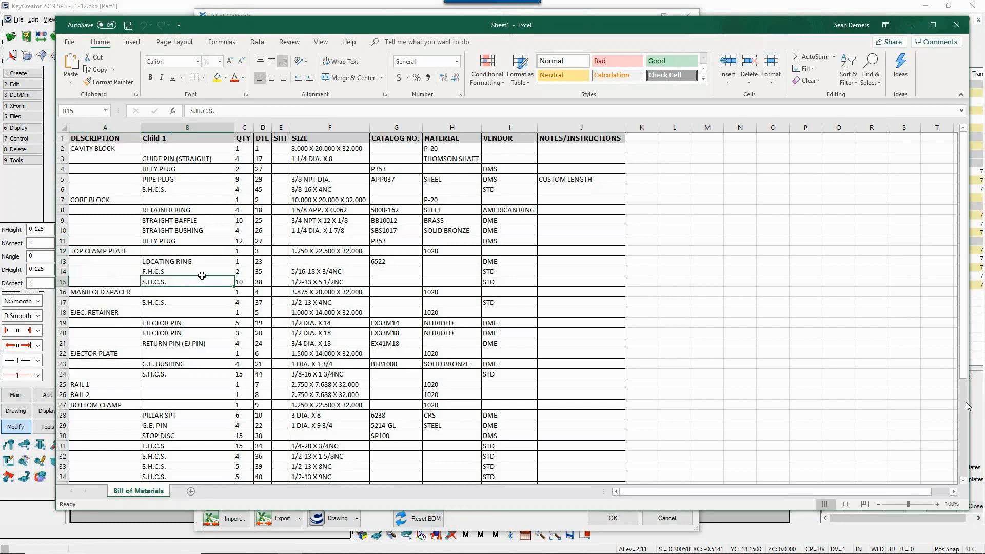
{"action": "left_click", "coordinate": [957, 26]}
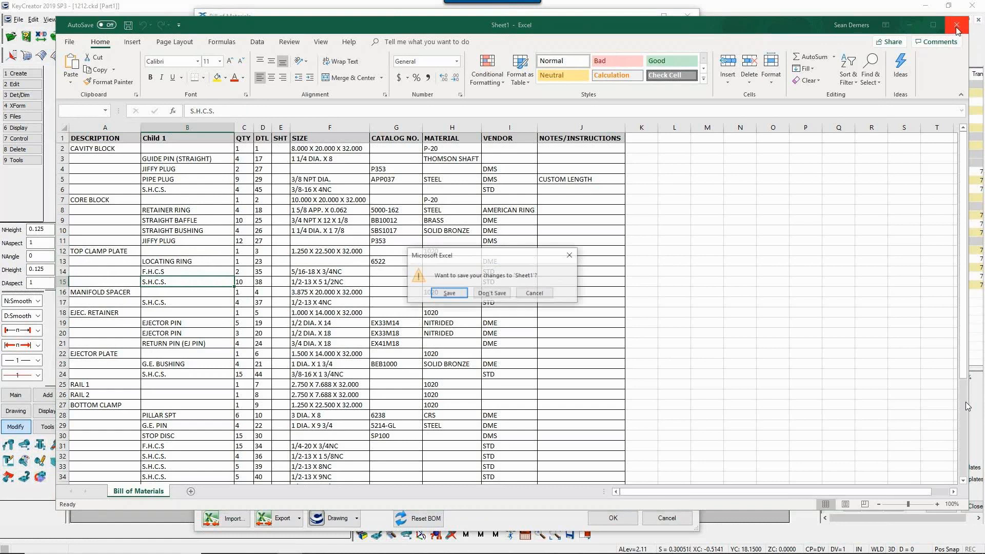
{"action": "left_click", "coordinate": [492, 294]}
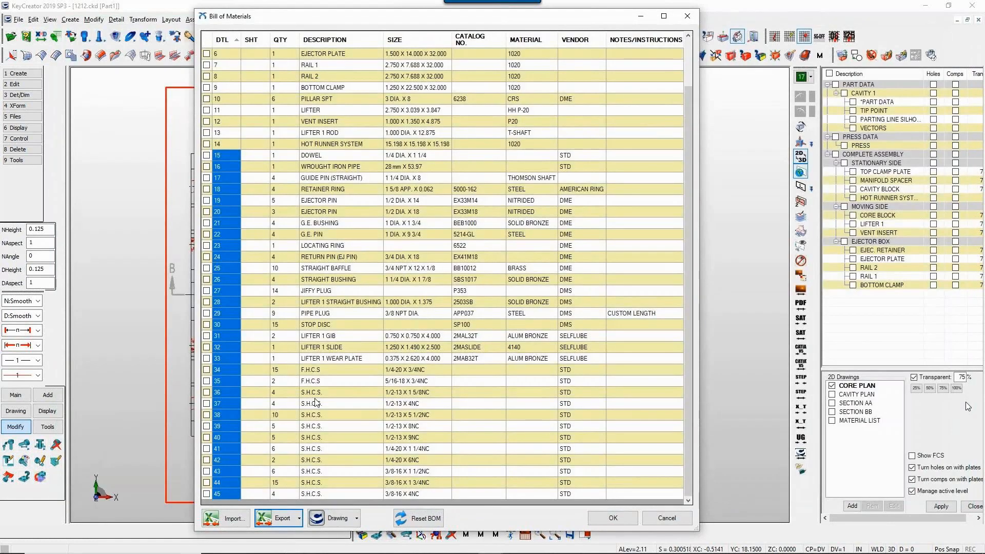
Accept the bill of materials and save the 1212 part file.
{"action": "left_click", "coordinate": [612, 520]}
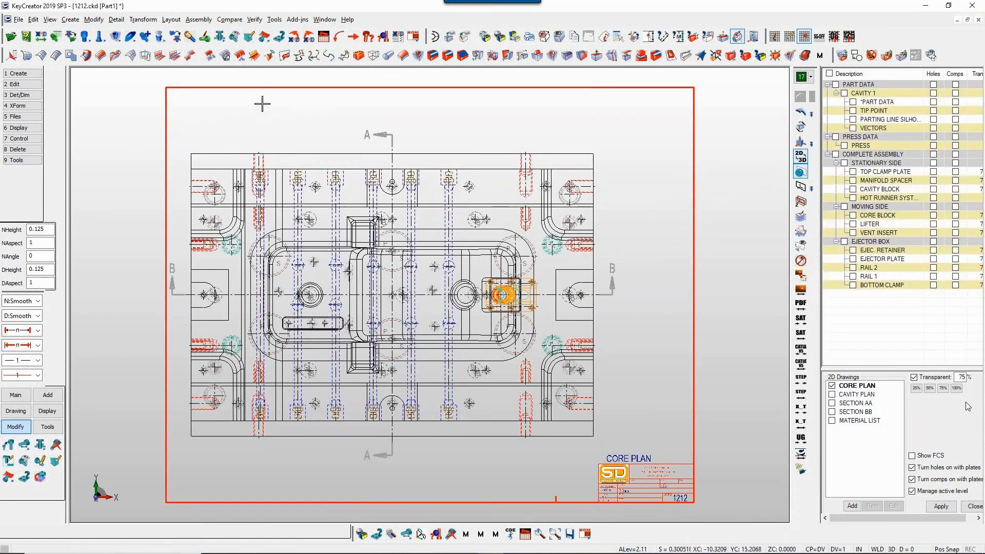
{"action": "key", "text": "ctrl+s"}
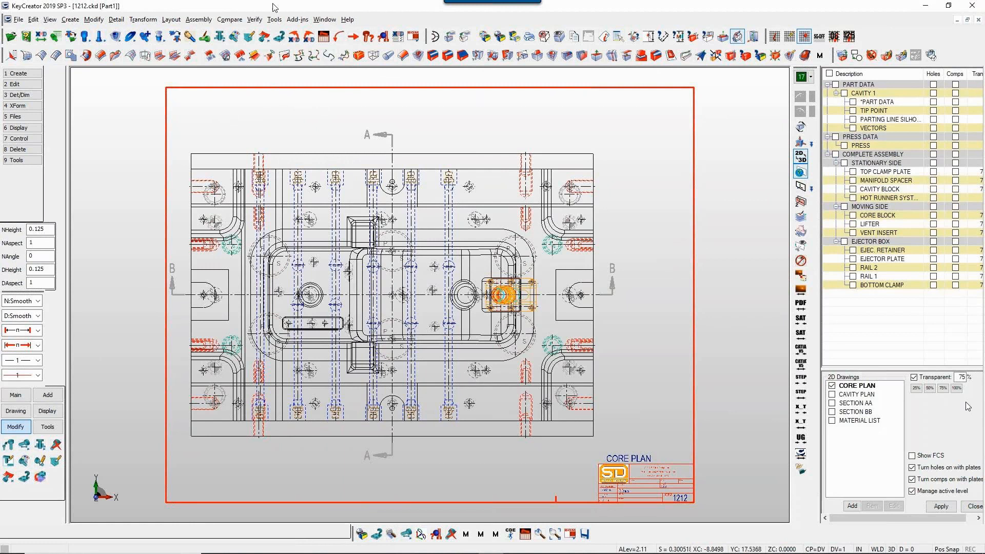
Set the new part template in the configuration options to SYN inch WhiteBackground.ckt.
{"action": "left_click", "coordinate": [274, 19]}
{"action": "left_click", "coordinate": [307, 272]}
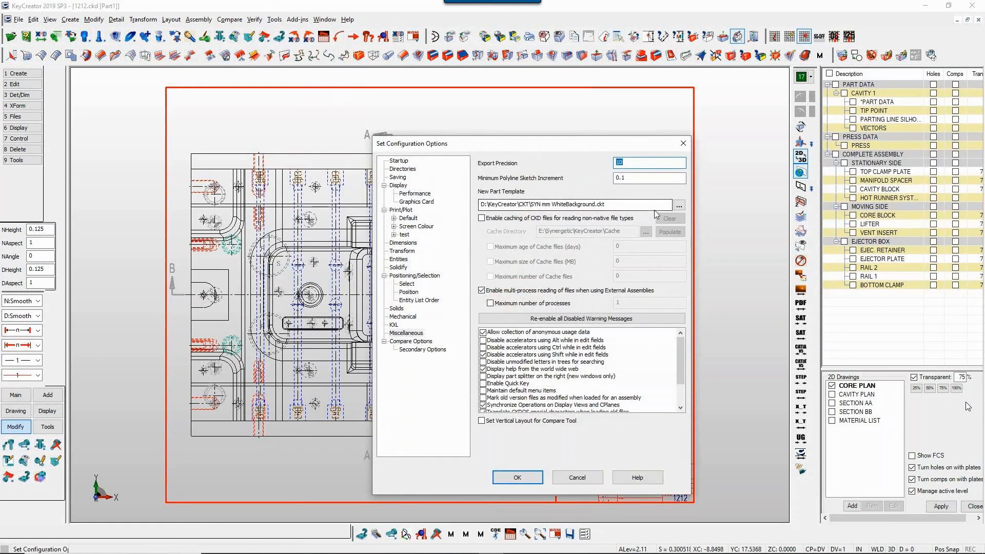
{"action": "left_click", "coordinate": [679, 206]}
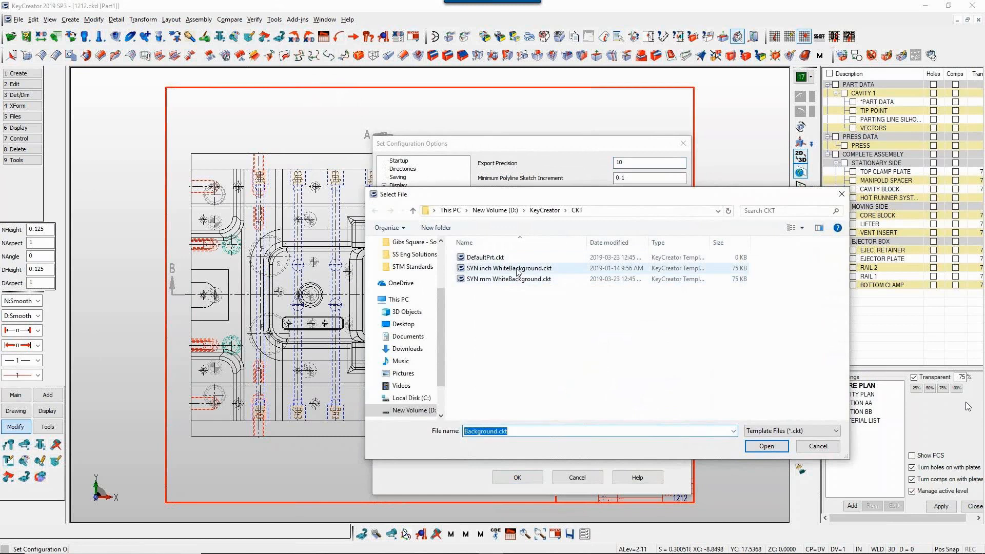
{"action": "double_click", "coordinate": [509, 268]}
{"action": "left_click", "coordinate": [534, 475]}
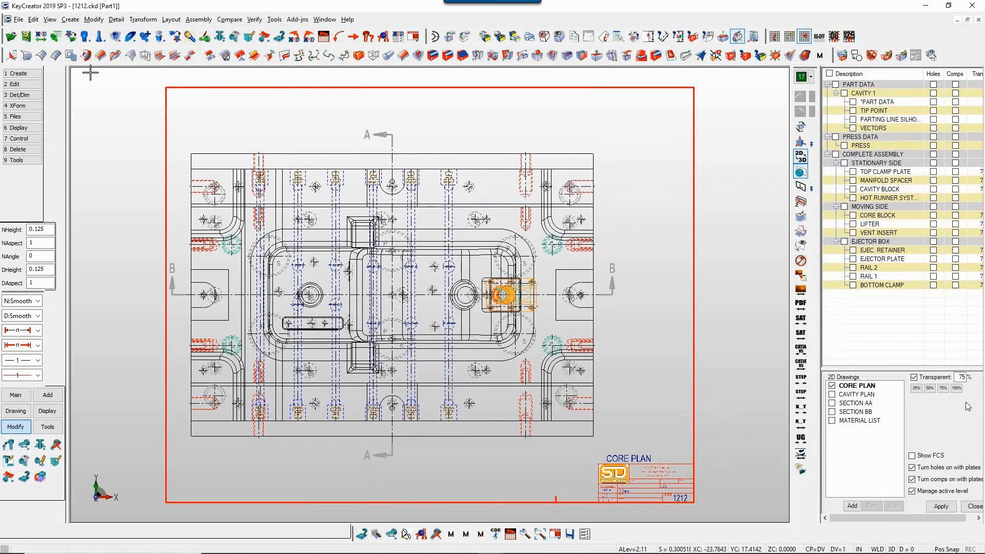
Open the plate export options and set the Mod Lev to Finish and the 2D Lev to Full2D.
{"action": "left_click", "coordinate": [41, 37]}
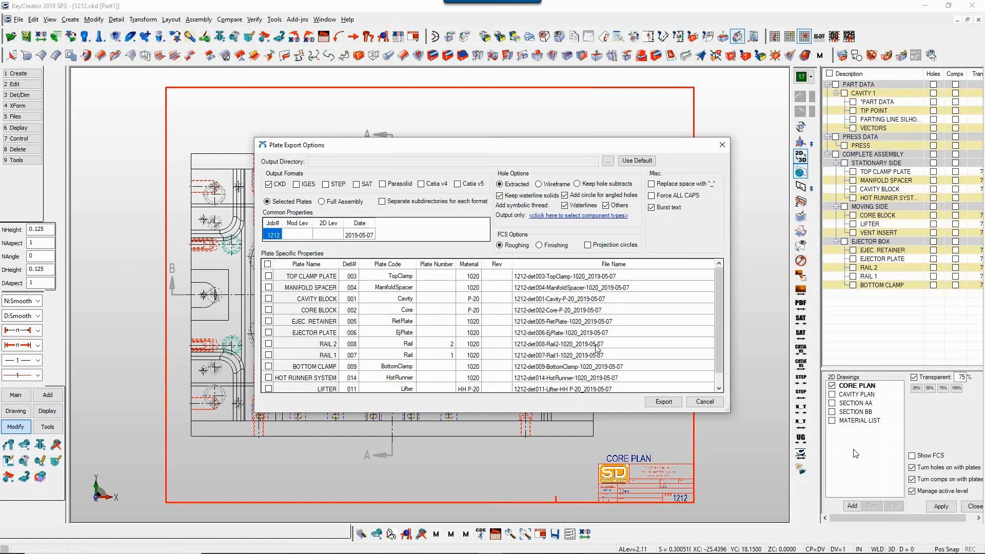
{"action": "left_click", "coordinate": [298, 236]}
{"action": "left_click", "coordinate": [297, 236]}
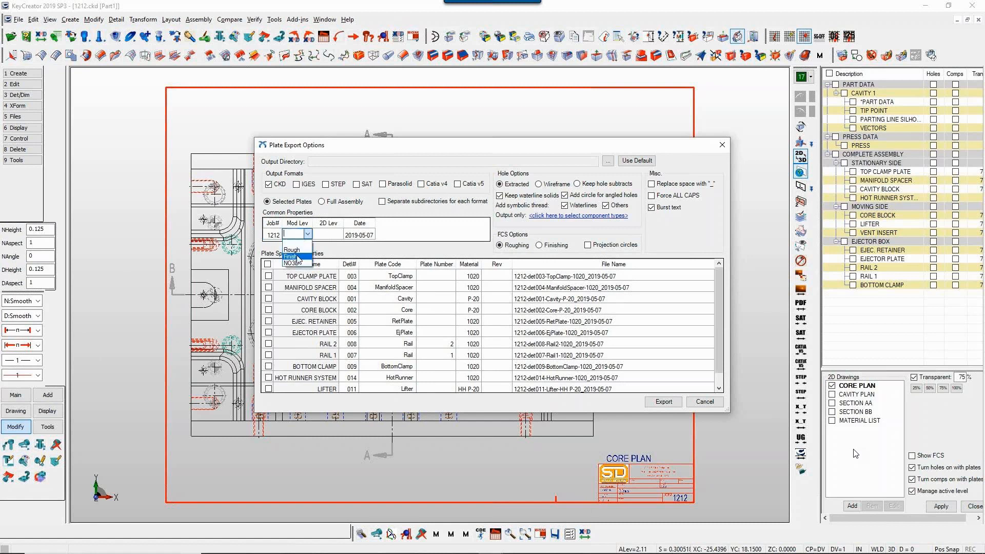
{"action": "left_click", "coordinate": [298, 256]}
{"action": "left_click", "coordinate": [333, 237]}
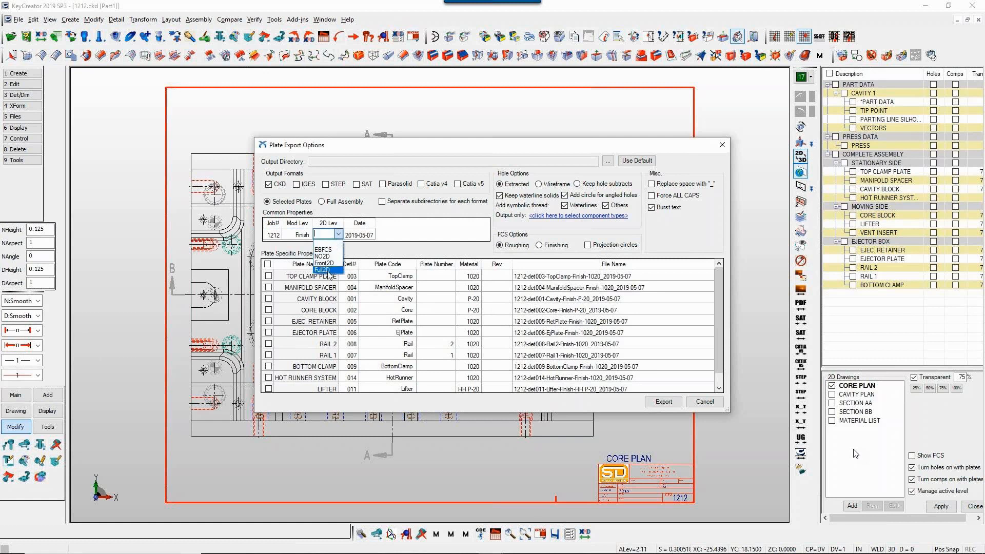
{"action": "left_click", "coordinate": [323, 270]}
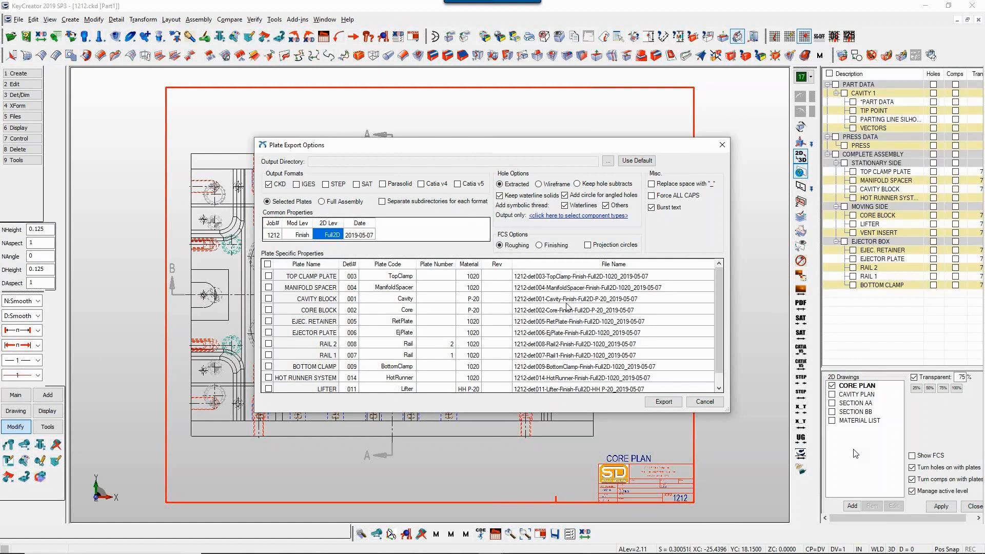
Select all plates, export them in CKD format, and dismiss the export results.
{"action": "scroll", "coordinate": [603, 310], "scroll_direction": "down", "scroll_amount": 1}
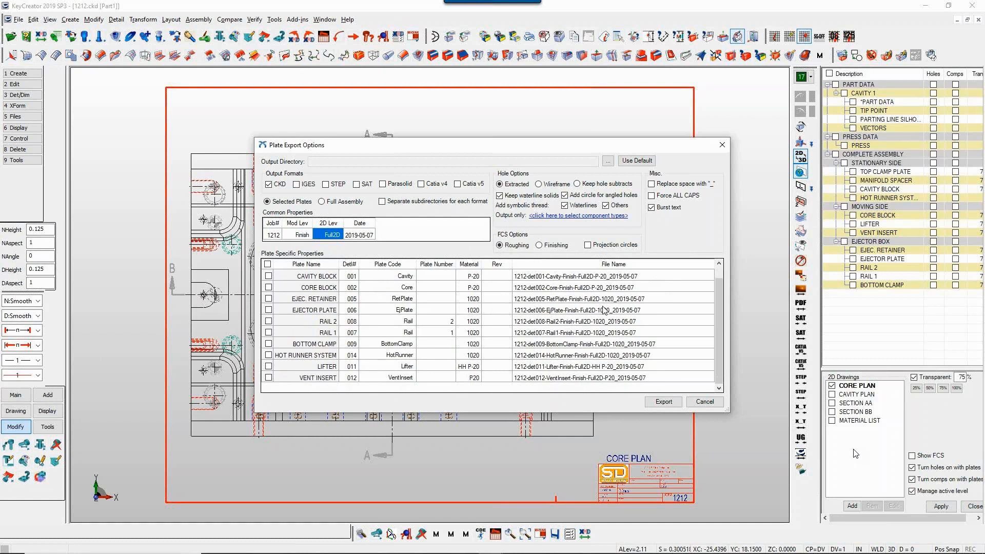
{"action": "scroll", "coordinate": [602, 311], "scroll_direction": "up", "scroll_amount": 1}
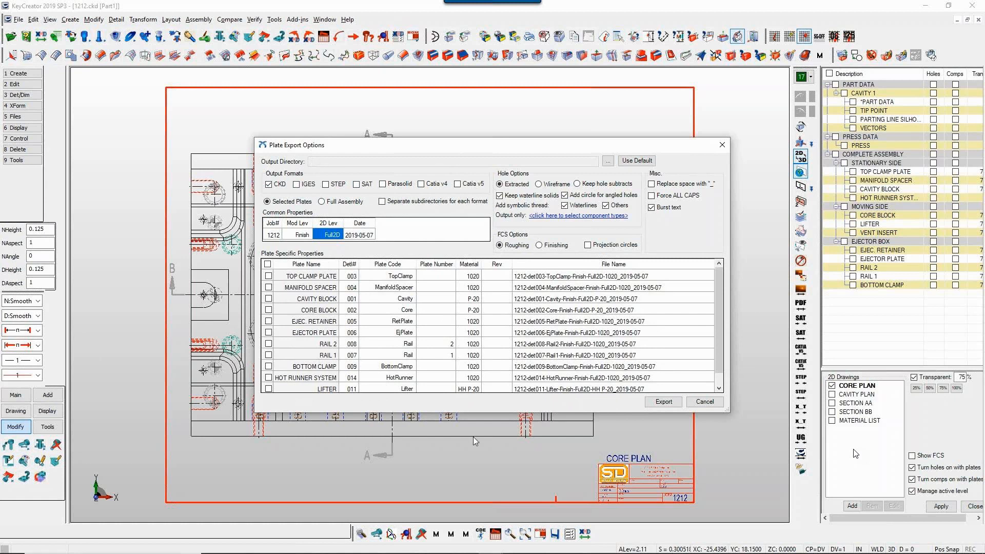
{"action": "left_click", "coordinate": [663, 402]}
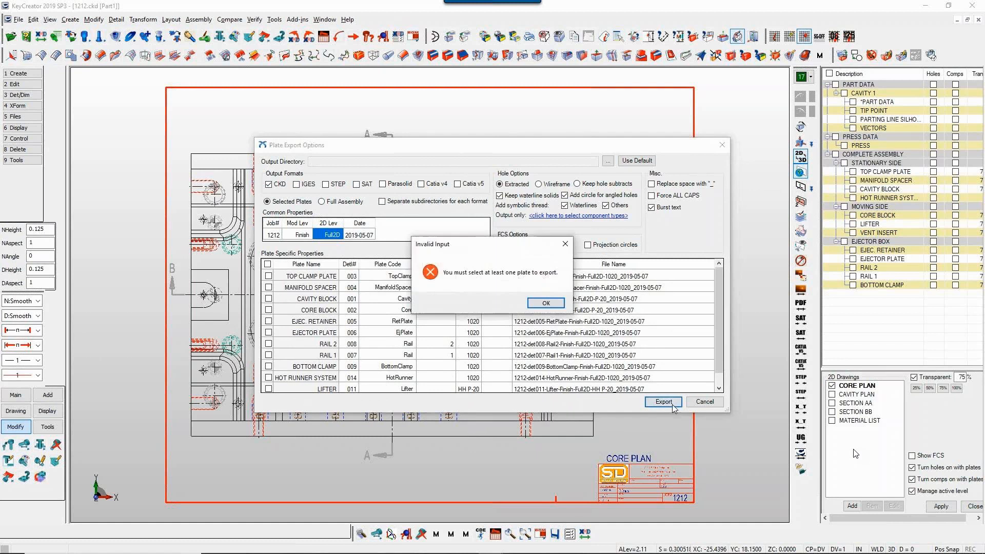
{"action": "left_click", "coordinate": [549, 305]}
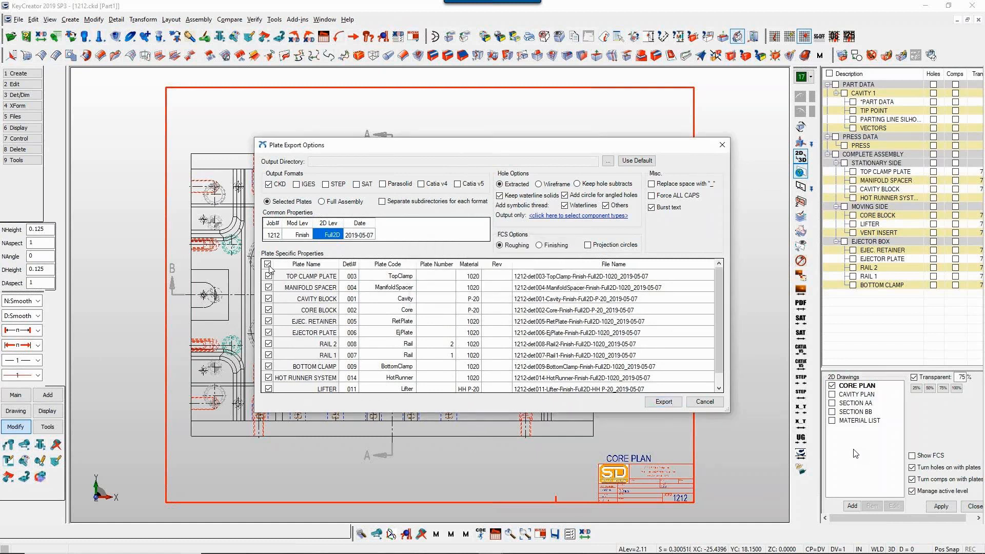
{"action": "left_click", "coordinate": [664, 403]}
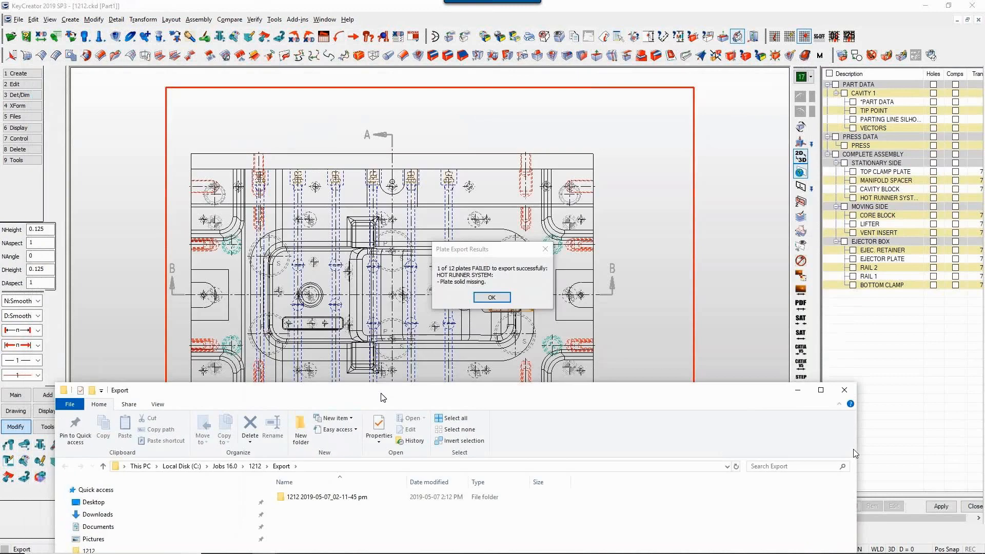
{"action": "left_click_drag", "start_coordinate": [444, 282], "coordinate": [484, 281]}
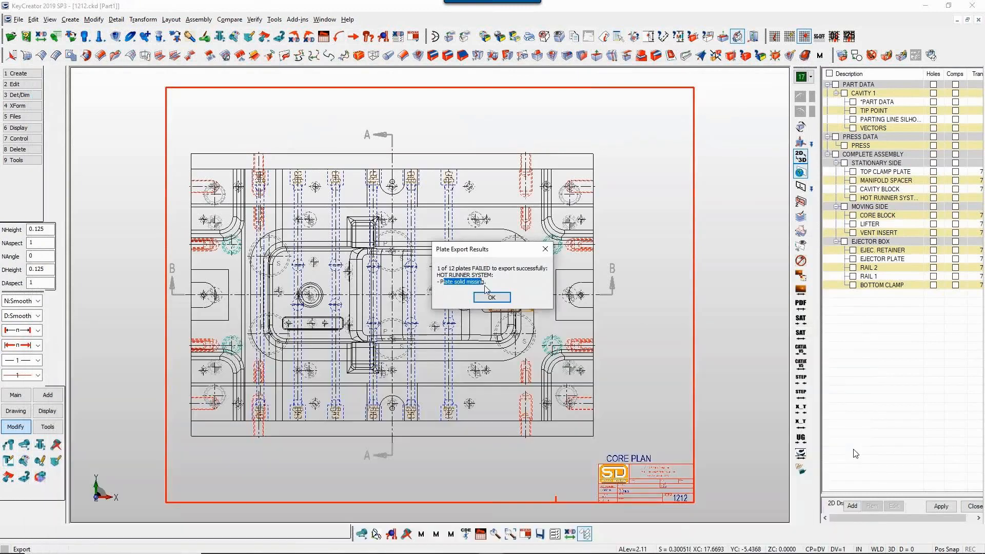
{"action": "left_click", "coordinate": [491, 300]}
{"action": "left_click", "coordinate": [491, 299]}
Switch to File Explorer, show the full file names in the dated 1212 export folder, and open the exported det002 core plate file.
{"action": "key", "text": "alt+Tab"}
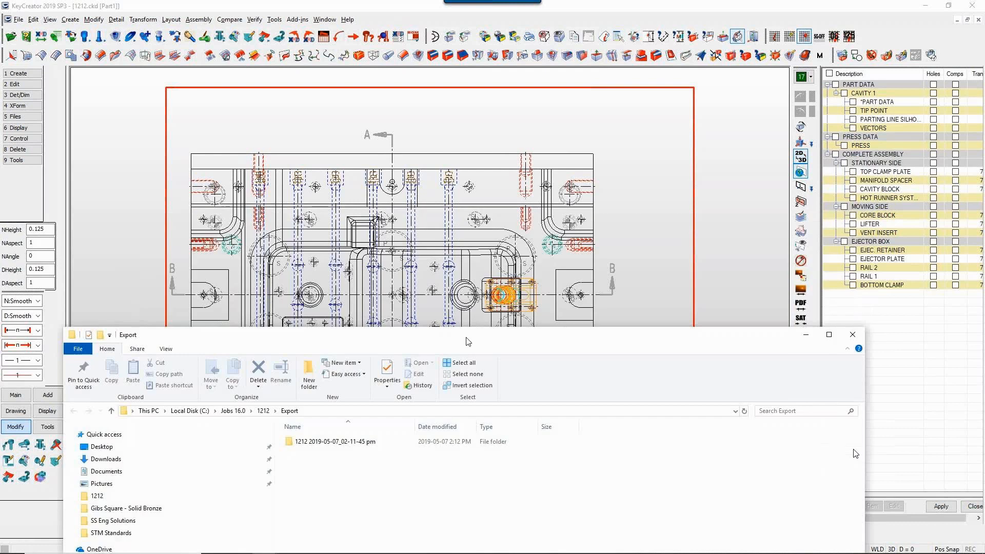
{"action": "left_click_drag", "start_coordinate": [468, 136], "coordinate": [464, 79]}
{"action": "double_click", "coordinate": [333, 183]}
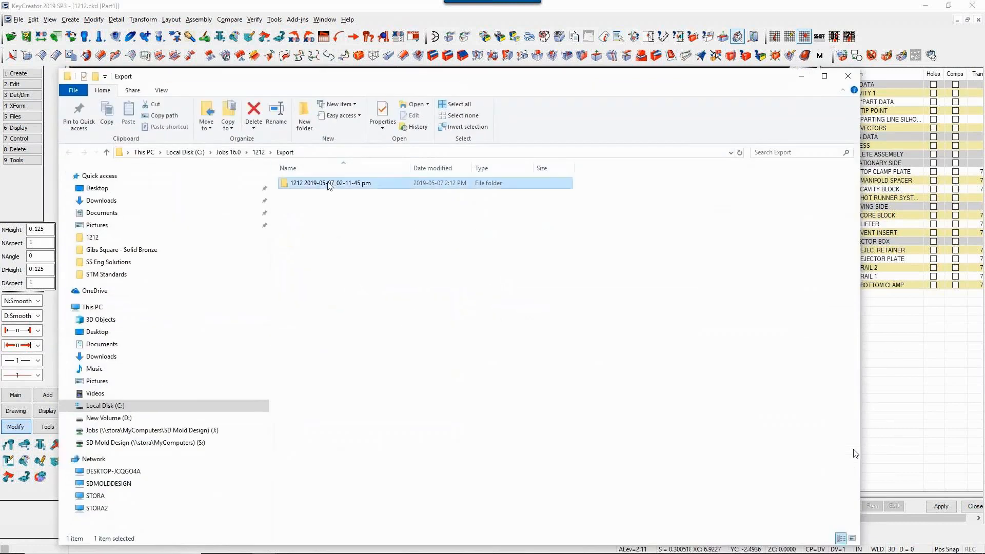
{"action": "left_click_drag", "start_coordinate": [409, 169], "coordinate": [511, 168]}
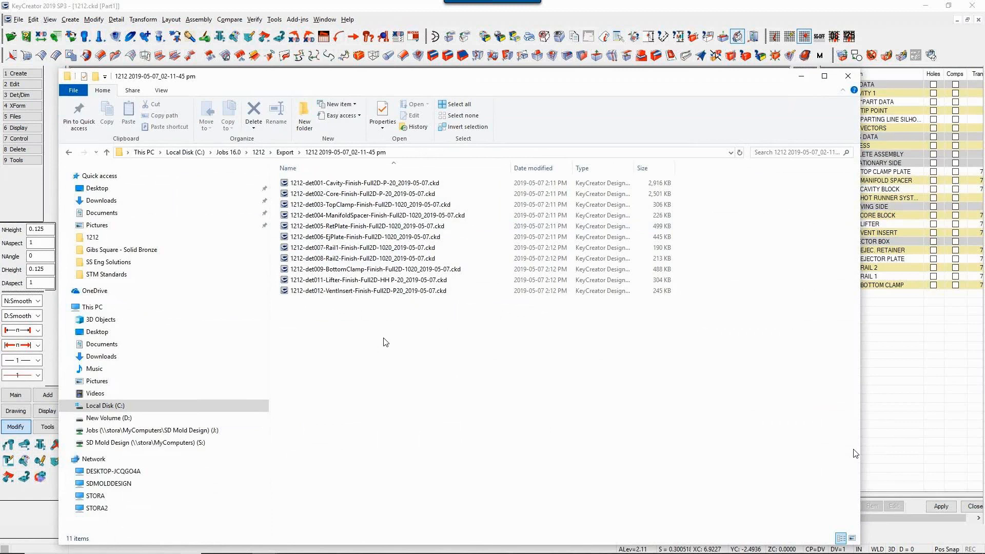
{"action": "double_click", "coordinate": [363, 195]}
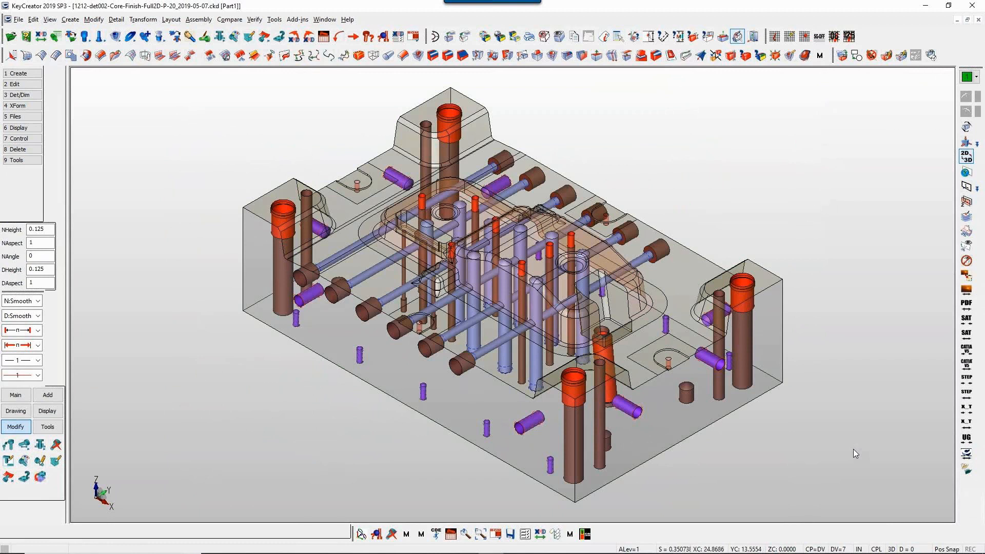
Close the core plate file and open the exported det001 cavity plate file from the export folder.
{"action": "left_click", "coordinate": [968, 20]}
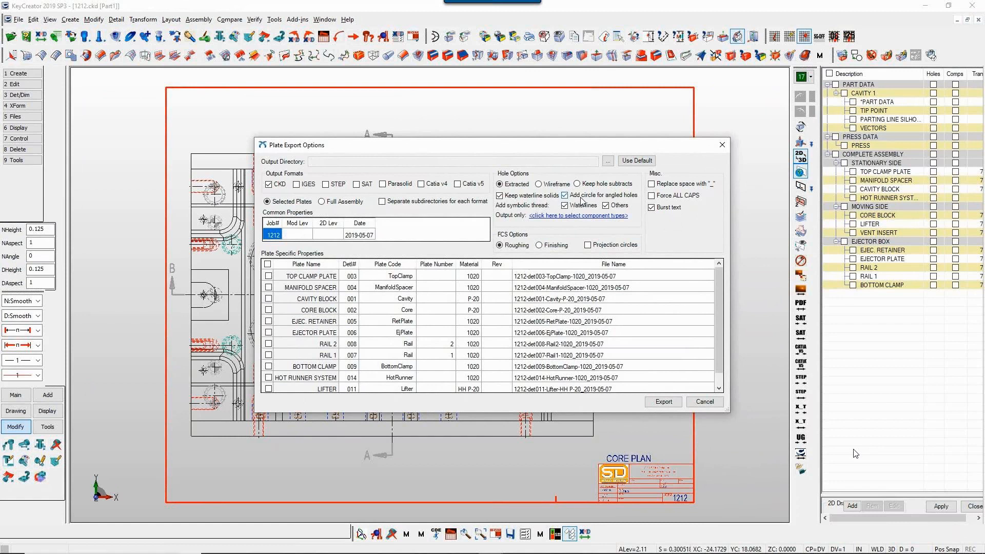
{"action": "left_click", "coordinate": [704, 402]}
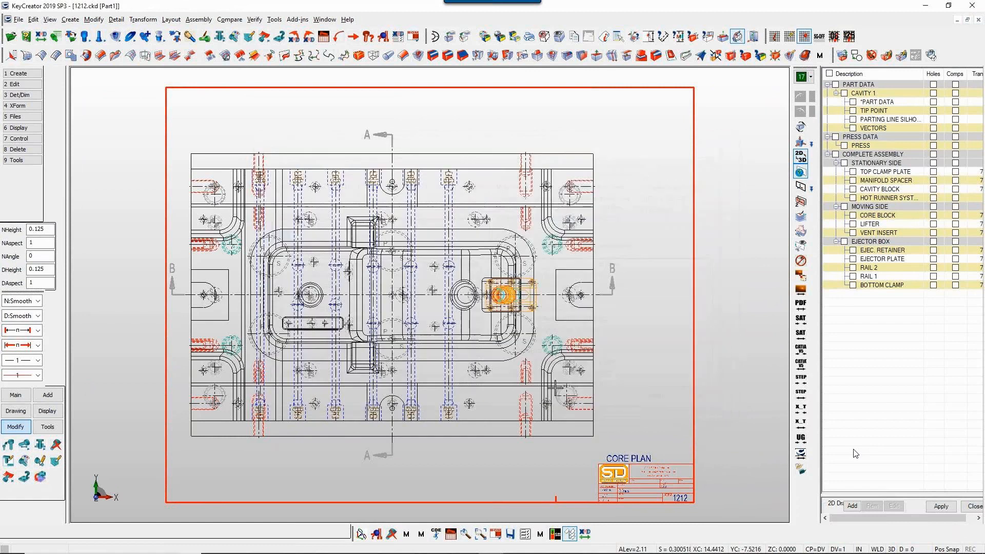
{"action": "key", "text": "alt+Tab"}
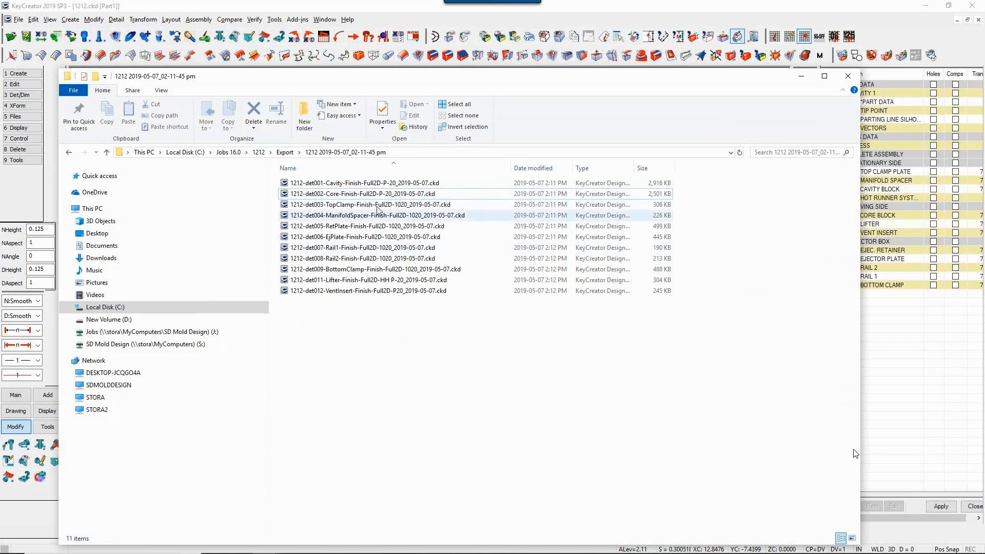
{"action": "double_click", "coordinate": [378, 184]}
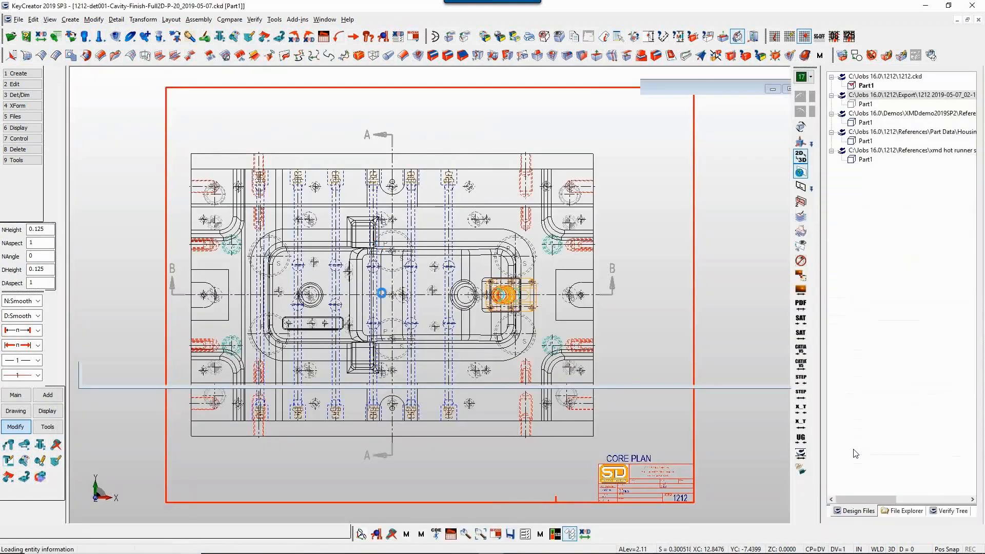
{"action": "key", "text": "ctrl+w"}
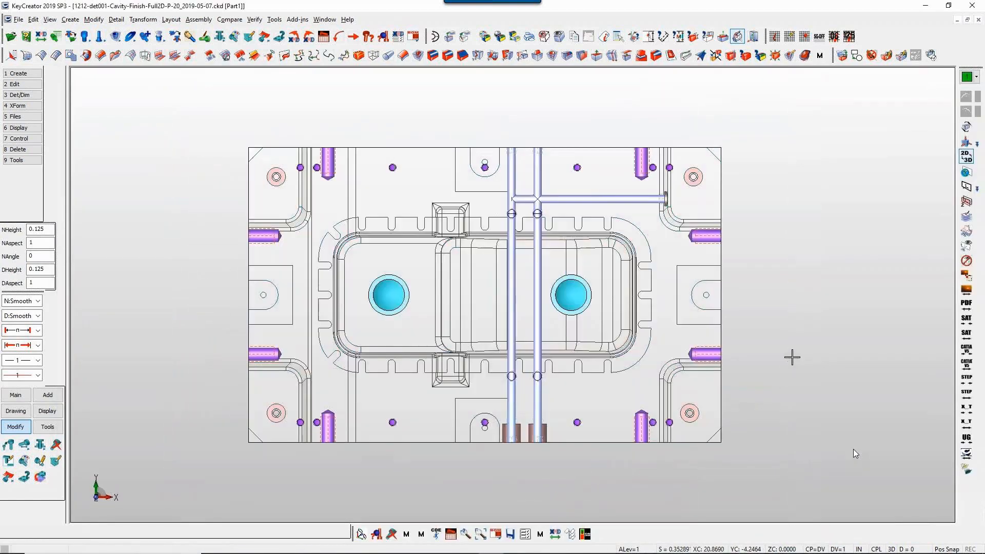
Examine the exported cavity plate's waterlines and hole solids in 3D from an angled close-up view.
{"action": "key", "text": "Down"}
{"action": "key", "text": "Down"}
{"action": "key", "text": "Down"}
{"action": "key", "text": "Down"}
{"action": "key", "text": "Down"}
{"action": "key", "text": "Down"}
{"action": "key", "text": "Down"}
{"action": "key", "text": "Down"}
{"action": "scroll", "coordinate": [792, 357], "scroll_direction": "up", "scroll_amount": 4}
{"action": "middle_click_drag", "start_coordinate": [793, 357], "coordinate": [552, 391]}
{"action": "scroll", "coordinate": [554, 390], "scroll_direction": "up", "scroll_amount": 5}
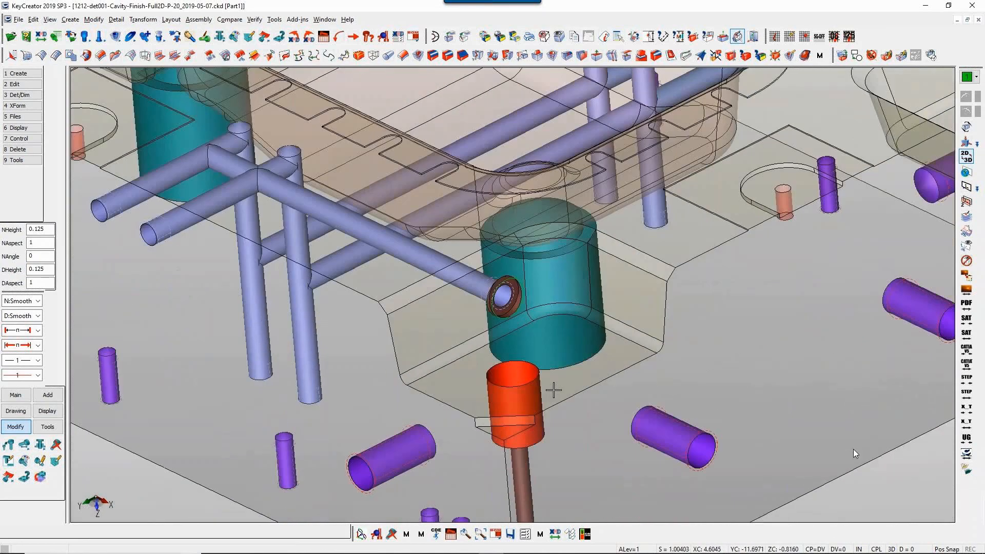
Inspect the waterline hole and its counterbore in the exported cavity plate up close, and close the plate file.
{"action": "key", "text": "Up"}
{"action": "key", "text": "Up"}
{"action": "key", "text": "Up"}
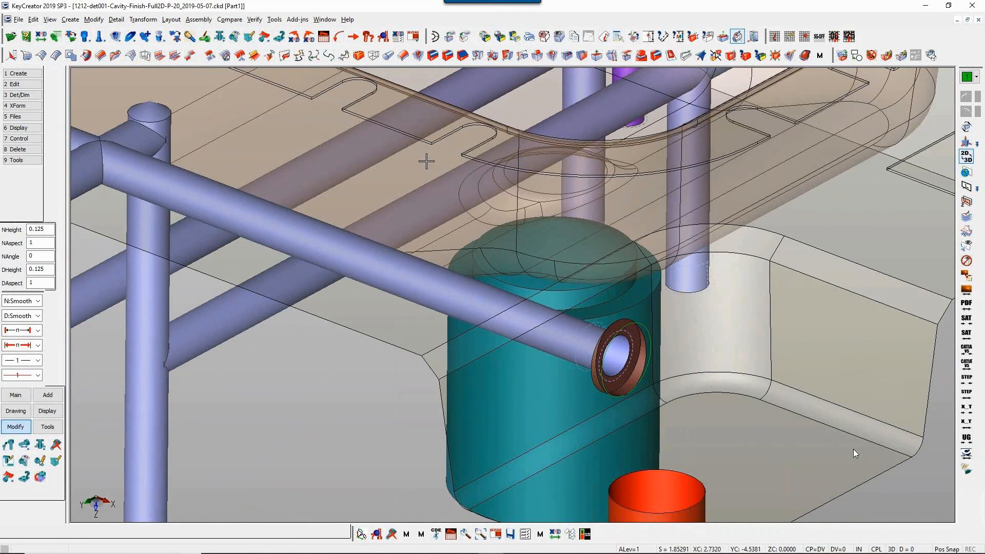
{"action": "left_click", "coordinate": [979, 19]}
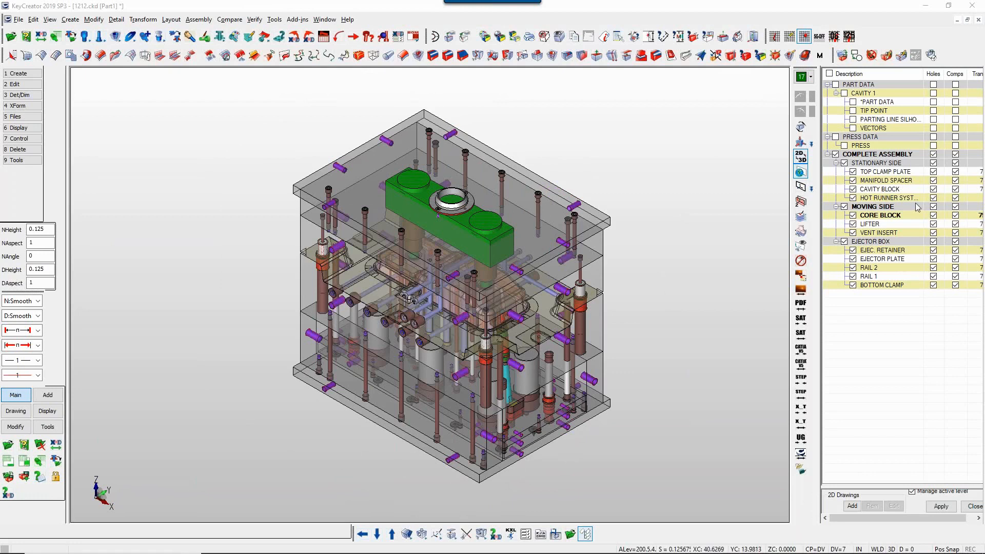
Start adding FCS holes to the core block, toggle the front and right hole groups, and accept the selection.
{"action": "right_click", "coordinate": [888, 216]}
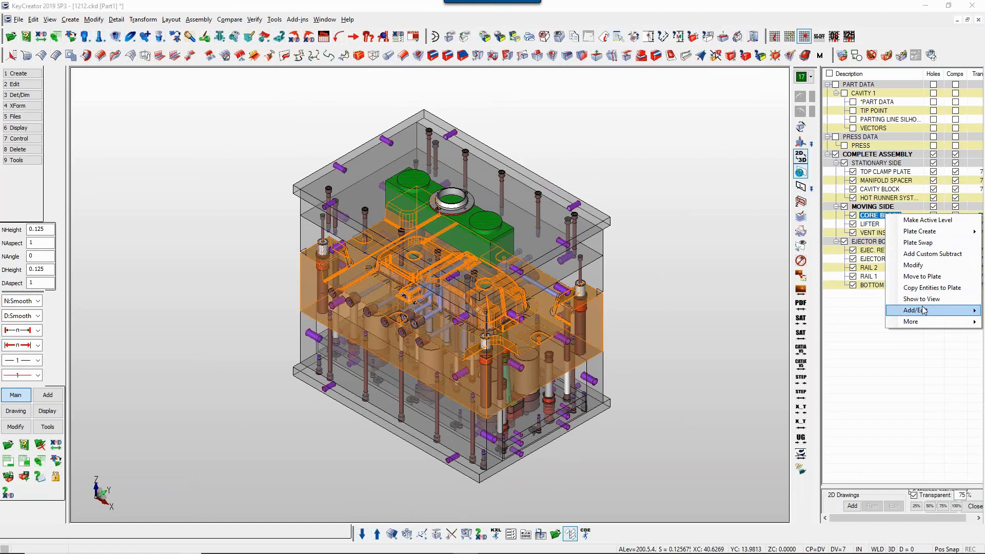
{"action": "mouse_move", "coordinate": [924, 310]}
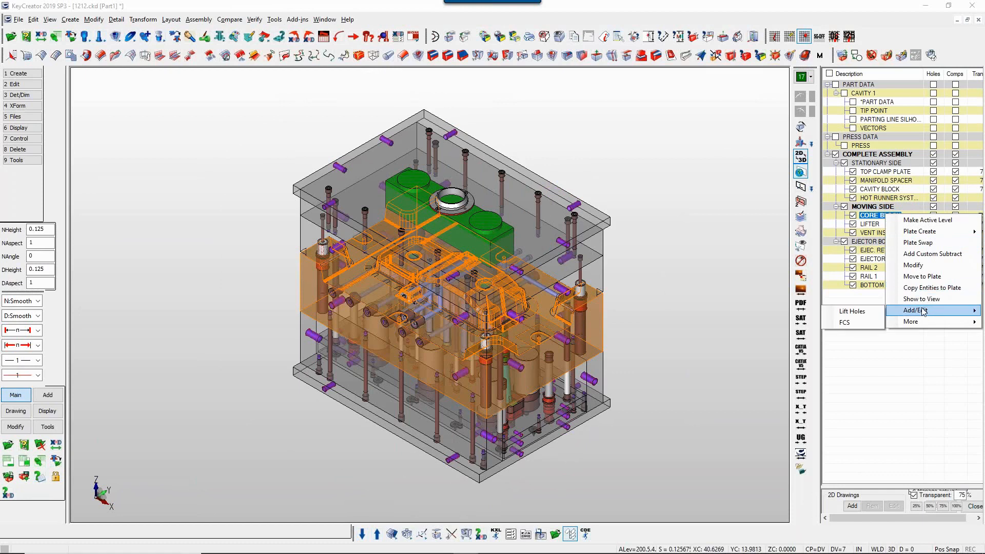
{"action": "left_click", "coordinate": [855, 323]}
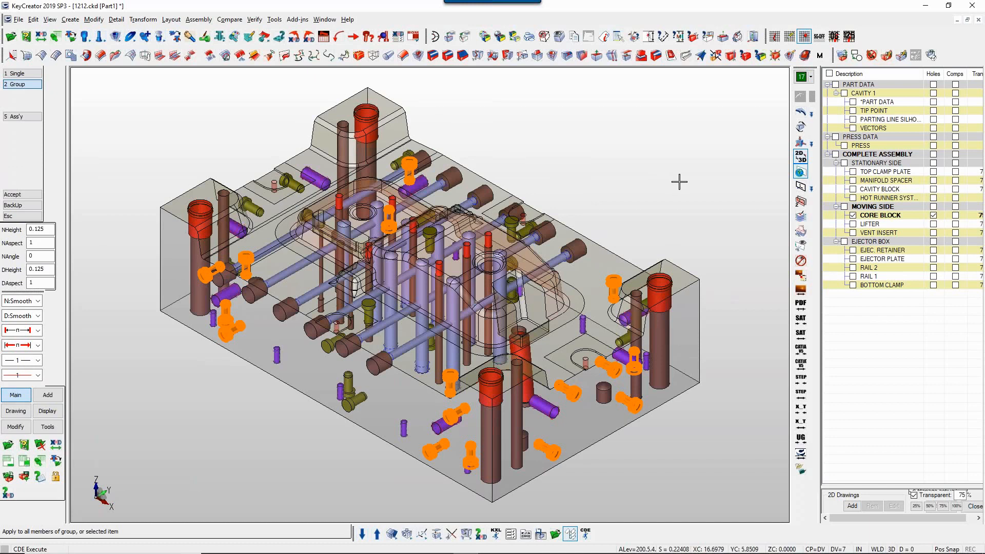
{"action": "middle_click_drag", "start_coordinate": [748, 244], "coordinate": [427, 457]}
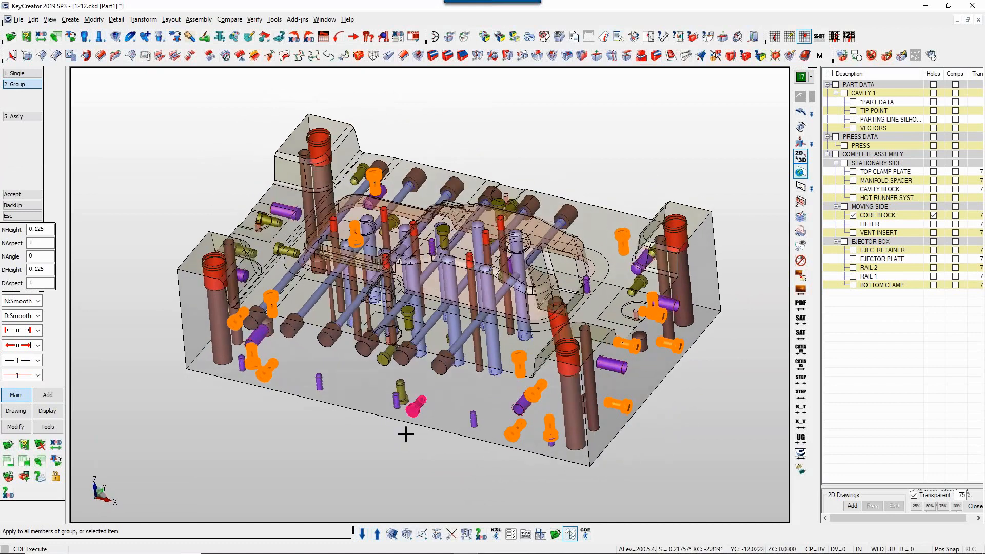
{"action": "left_click", "coordinate": [602, 410]}
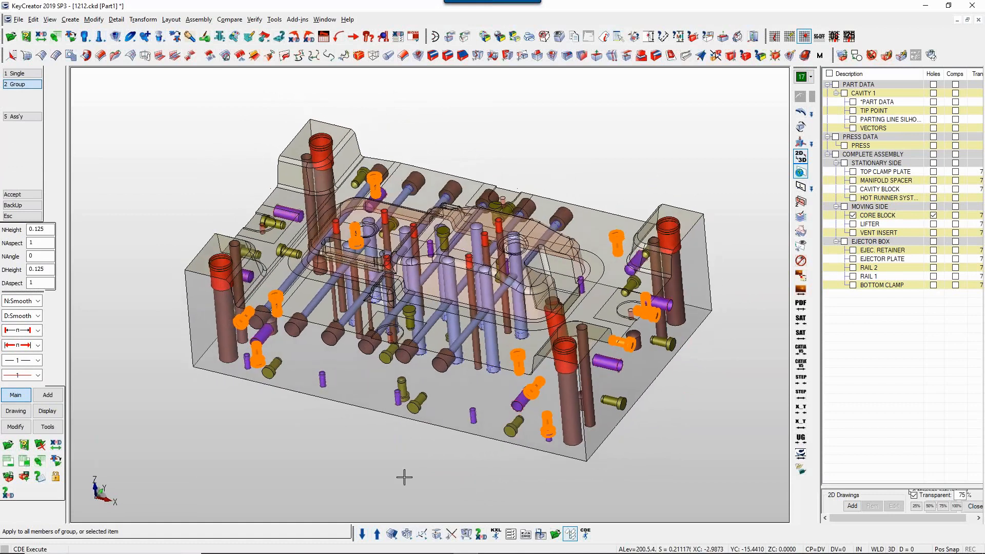
{"action": "left_click", "coordinate": [513, 430]}
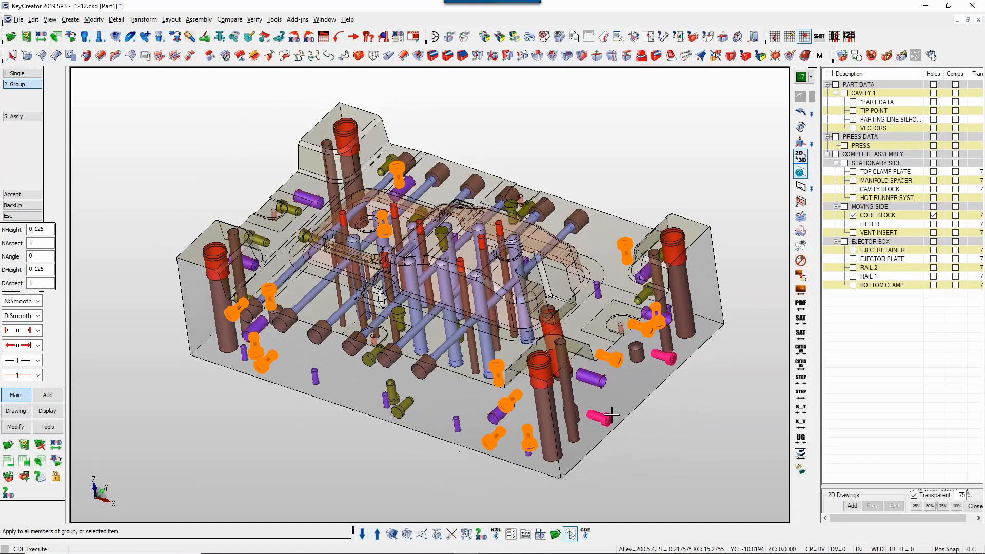
{"action": "left_click", "coordinate": [611, 414]}
{"action": "middle_click", "coordinate": [674, 445]}
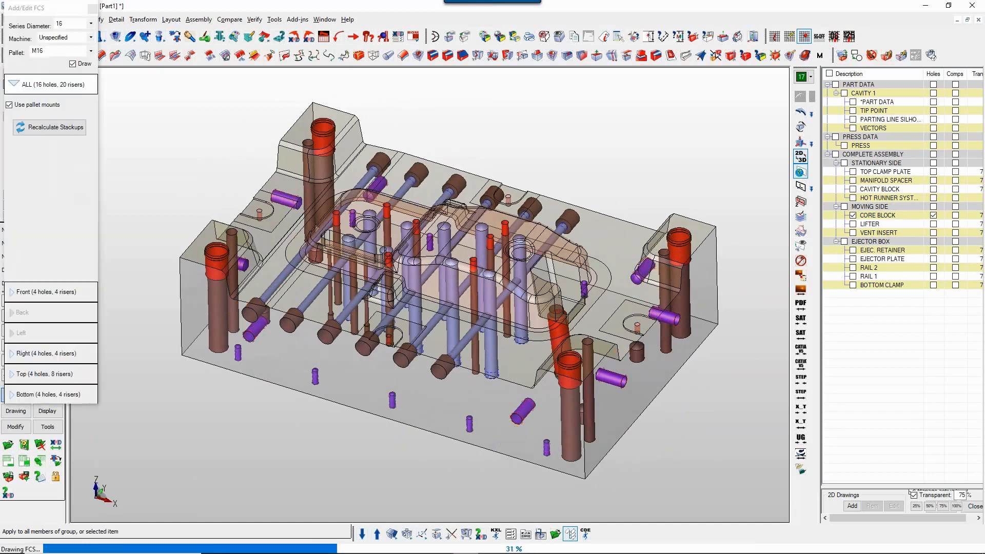
Open the front FCS hole set, try shifting its lower pair along the pallet grid, and finish the FCS placement.
{"action": "scroll", "coordinate": [318, 329], "scroll_direction": "up", "scroll_amount": 2}
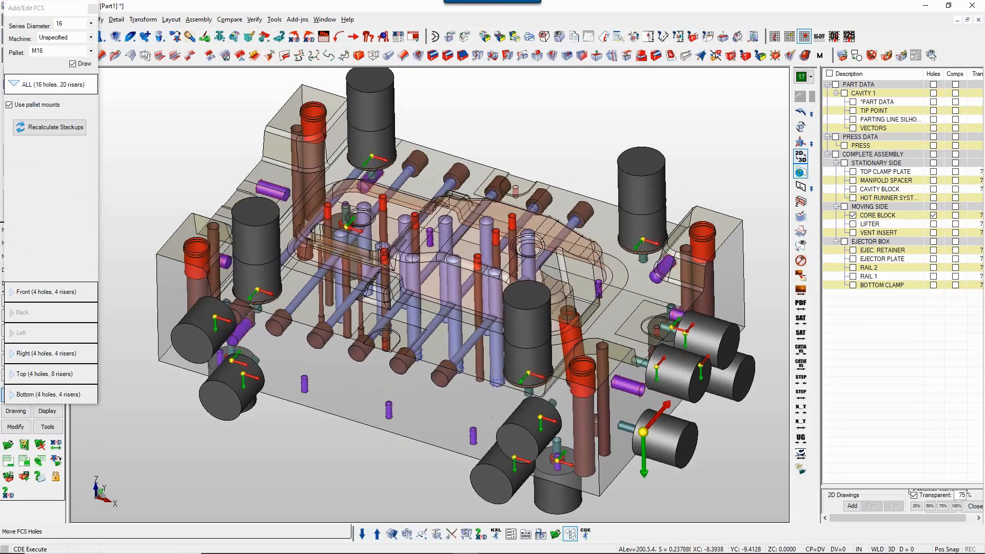
{"action": "middle_click_drag", "start_coordinate": [318, 328], "coordinate": [591, 277]}
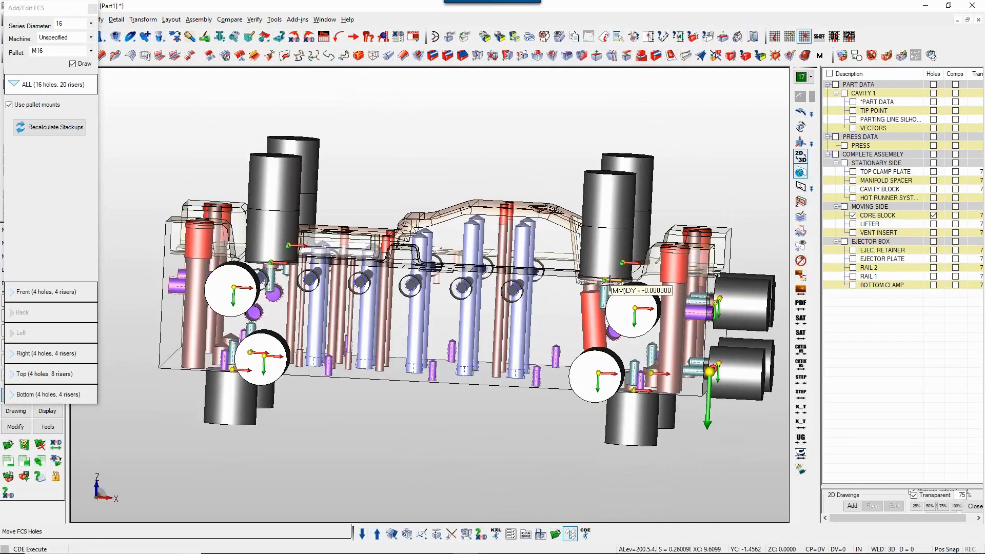
{"action": "middle_click_drag", "start_coordinate": [508, 361], "coordinate": [138, 332]}
{"action": "scroll", "coordinate": [379, 457], "scroll_direction": "down", "scroll_amount": 3}
{"action": "scroll", "coordinate": [137, 332], "scroll_direction": "up", "scroll_amount": 2}
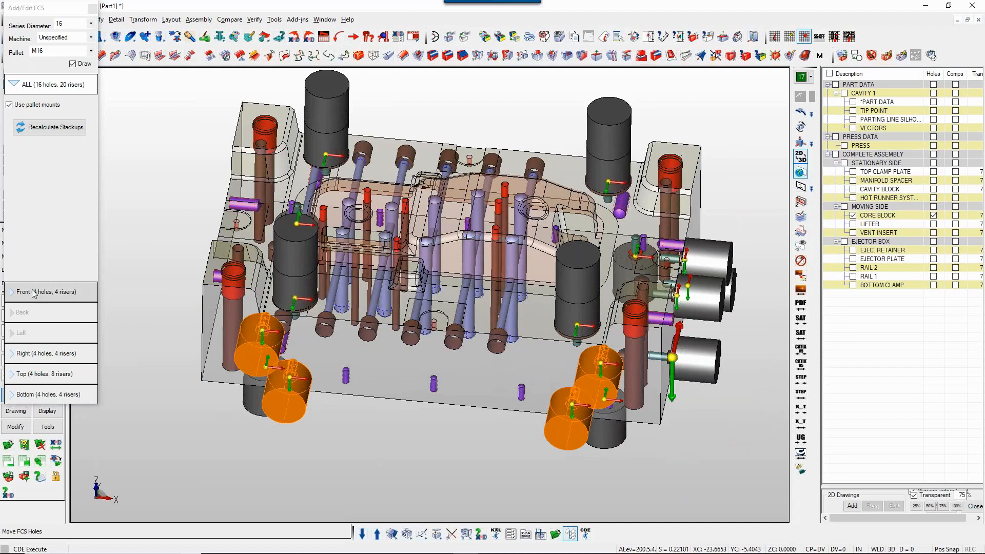
{"action": "left_click", "coordinate": [33, 293]}
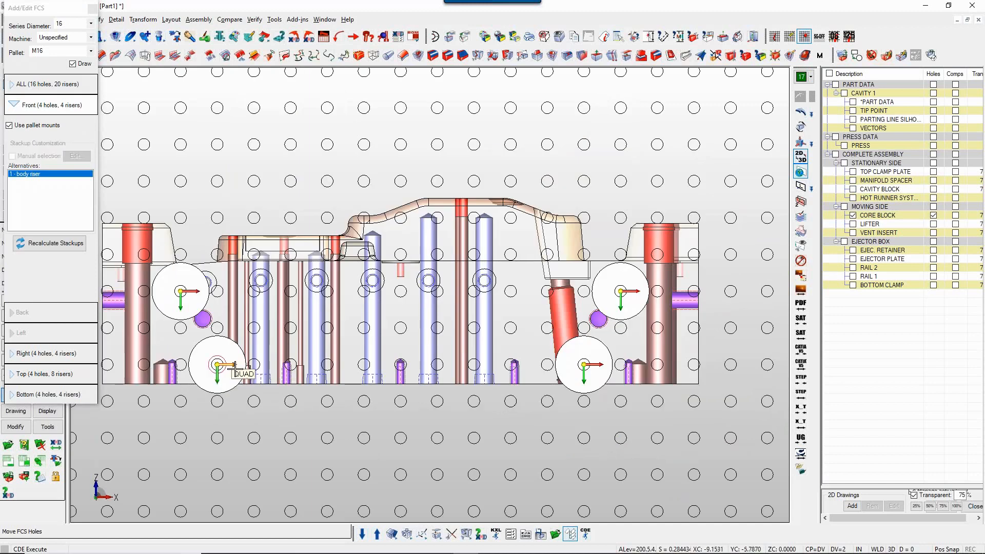
{"action": "mouse_move", "coordinate": [235, 366]}
{"action": "left_mouse_down"}
{"action": "mouse_move", "coordinate": [259, 372]}
{"action": "mouse_move", "coordinate": [218, 368]}
{"action": "left_mouse_up"}
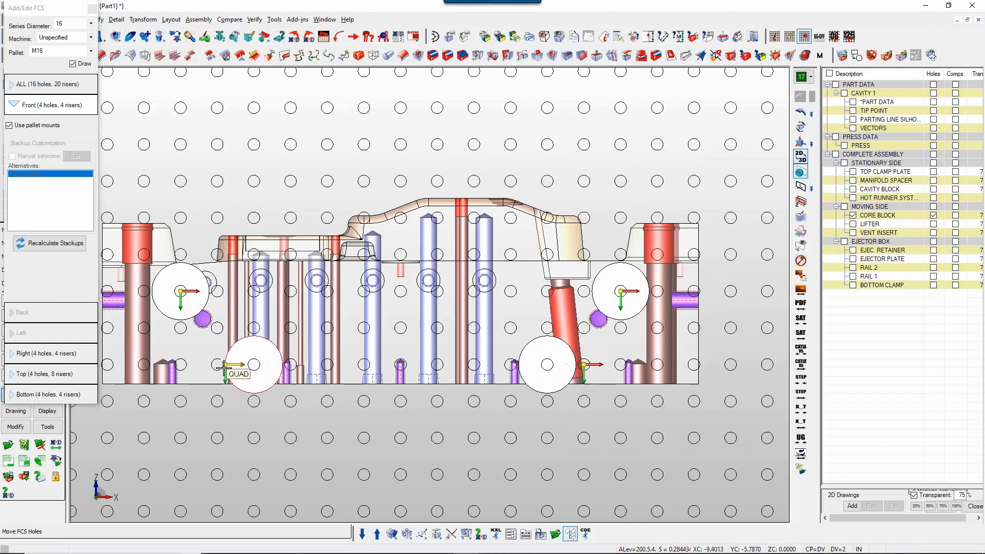
{"action": "middle_click", "coordinate": [295, 419]}
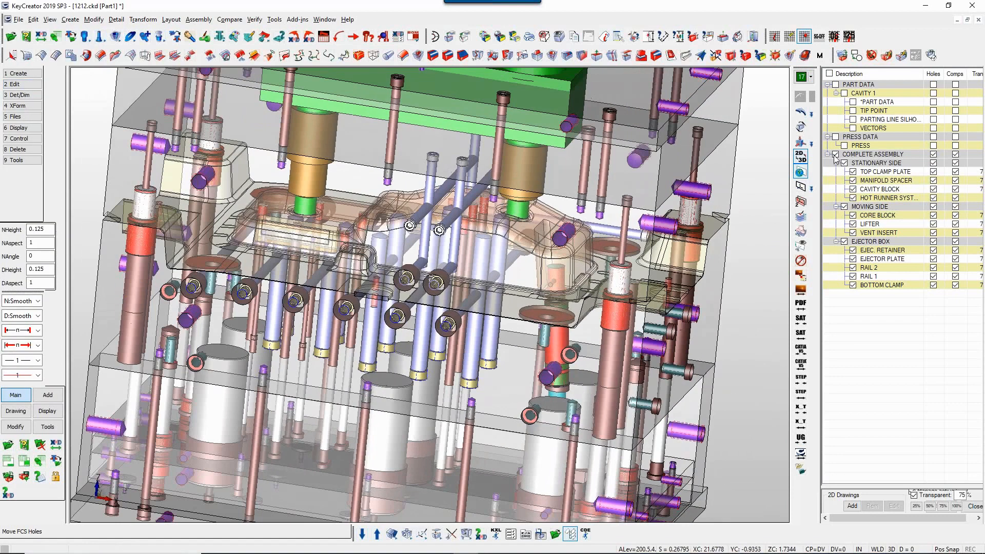
Isolate the core block with its holes and components to examine the FCS holes around the waterlines and lifter.
{"action": "left_click", "coordinate": [835, 154]}
{"action": "left_click", "coordinate": [853, 215]}
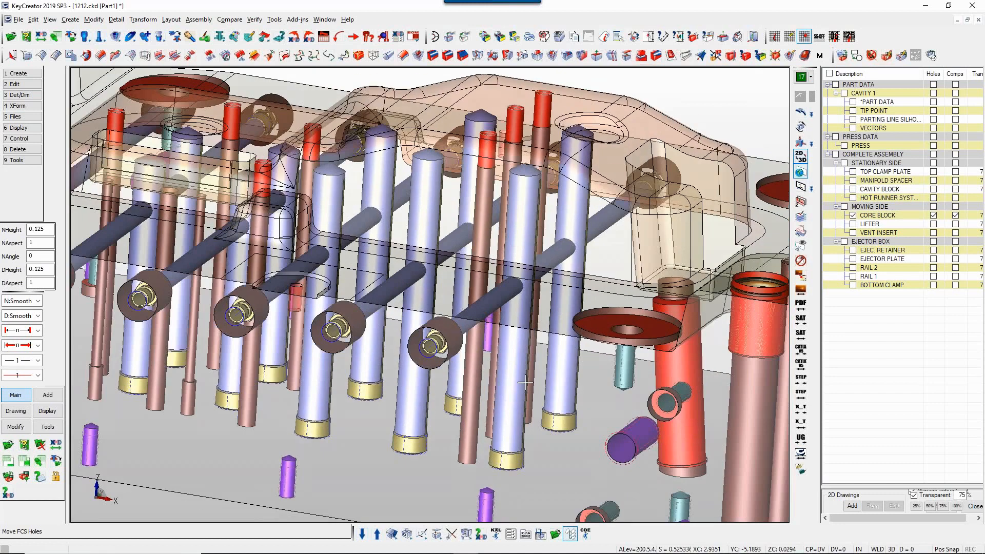
{"action": "middle_click_drag", "start_coordinate": [525, 382], "coordinate": [618, 307]}
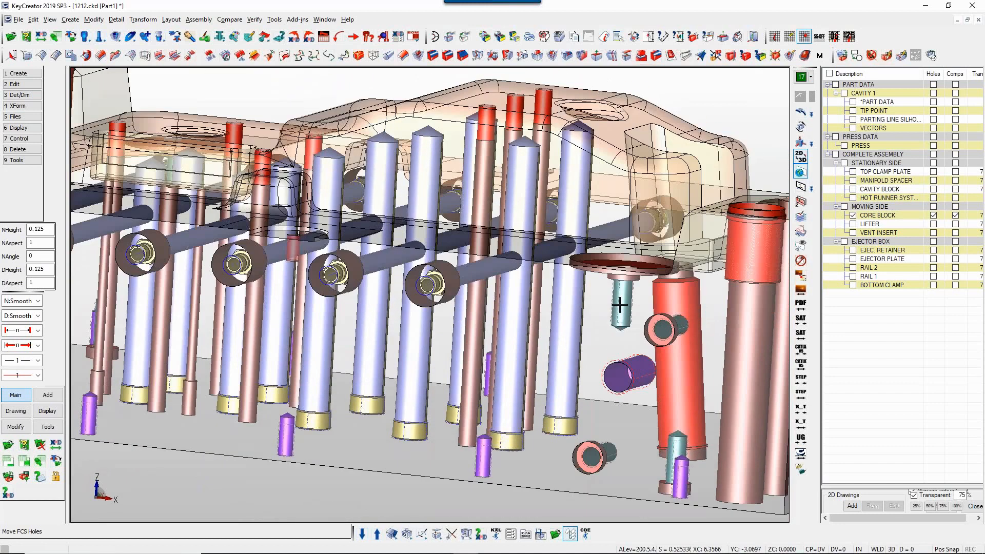
{"action": "middle_click_drag", "start_coordinate": [620, 305], "coordinate": [668, 176]}
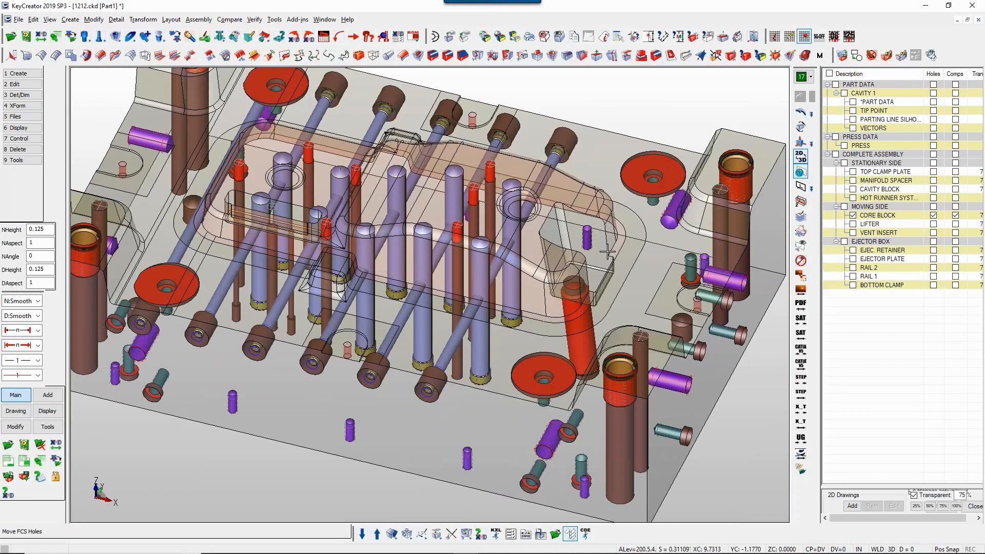
{"action": "scroll", "coordinate": [747, 260], "scroll_direction": "down", "scroll_amount": 3}
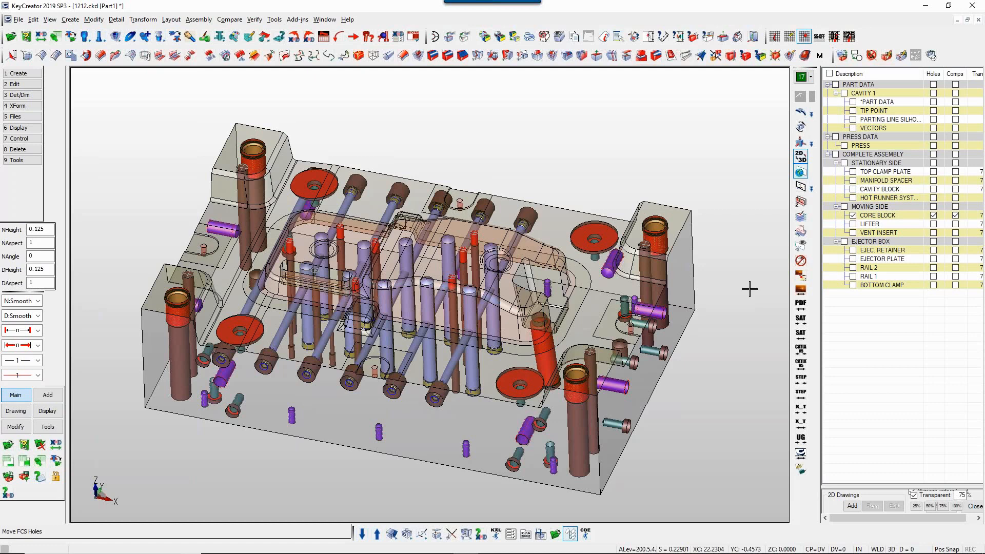
Show the full stationary and moving sides of the mold assembly, and hide the ejector box.
{"action": "left_click", "coordinate": [845, 163]}
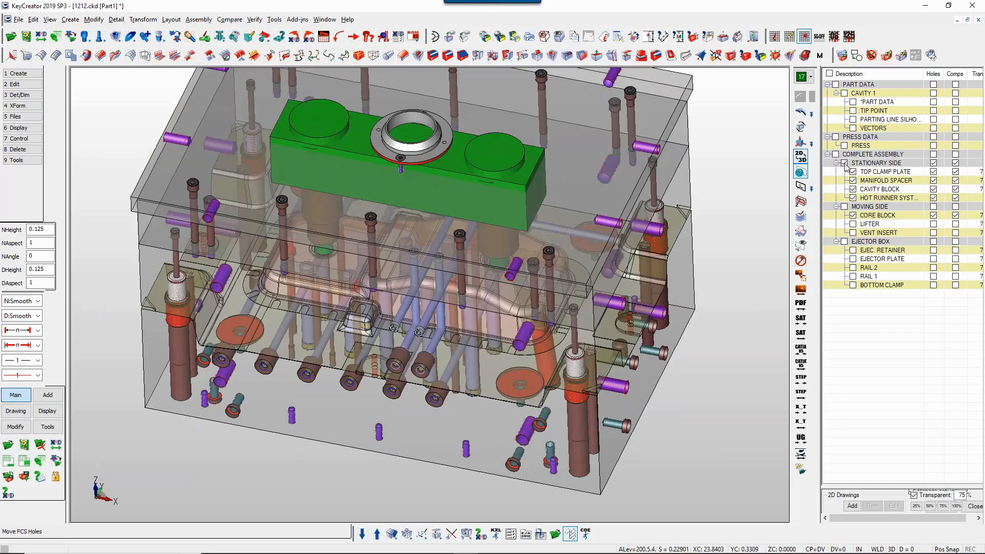
{"action": "left_click", "coordinate": [844, 207]}
{"action": "left_click", "coordinate": [845, 242]}
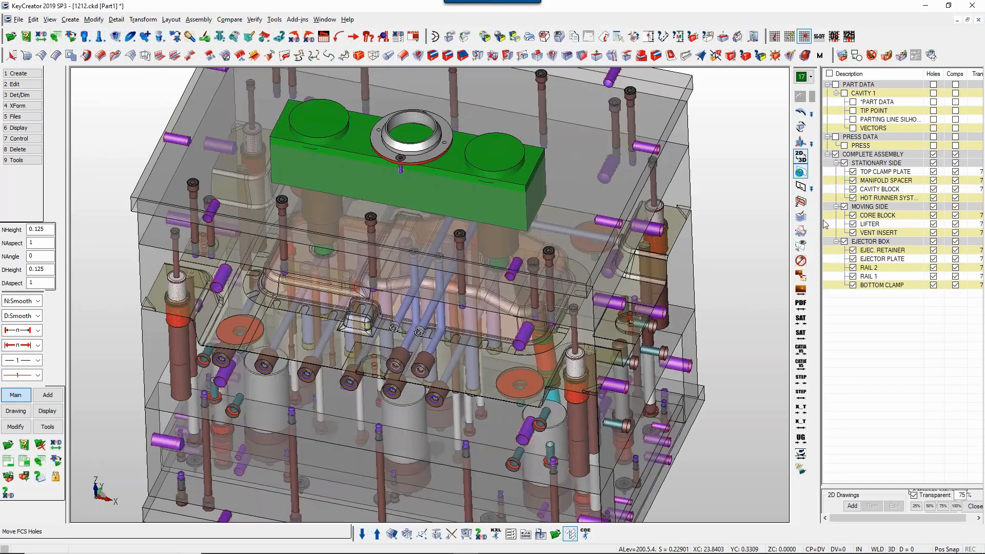
{"action": "left_click", "coordinate": [844, 163]}
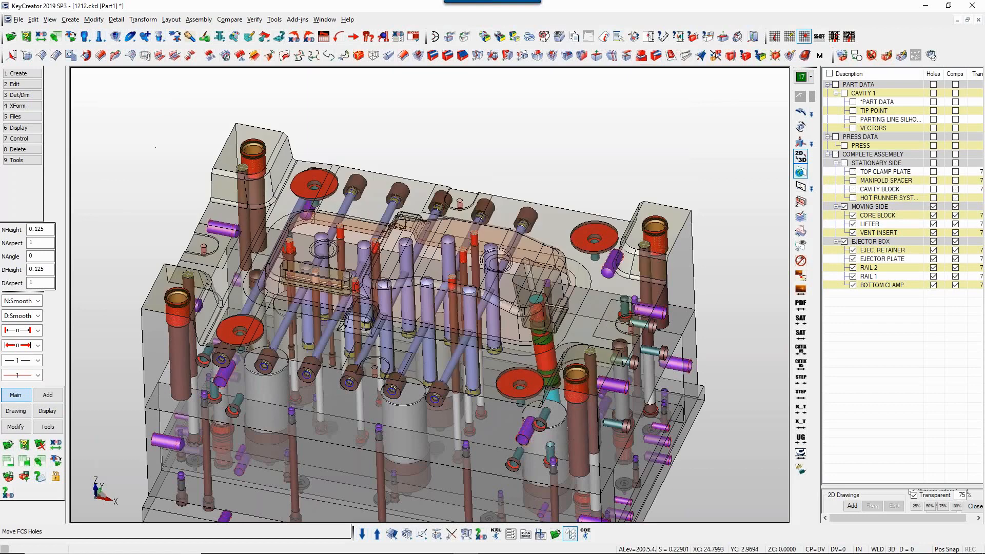
{"action": "left_click", "coordinate": [844, 163]}
{"action": "left_click", "coordinate": [844, 242]}
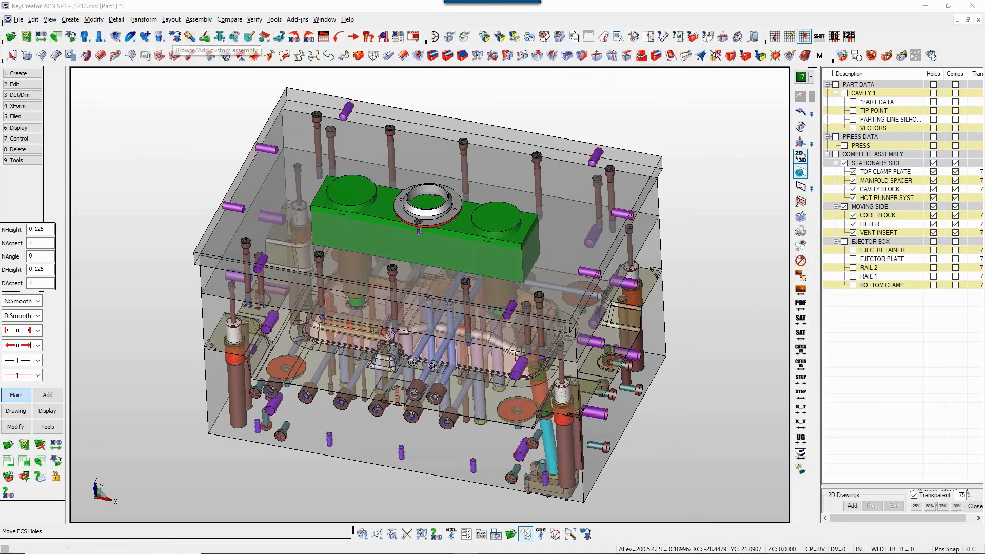
Start inserting a custom assembly and browse the Smart Patterns library to the KTM Safety Straps folder.
{"action": "left_click", "coordinate": [175, 37]}
{"action": "left_click", "coordinate": [752, 241]}
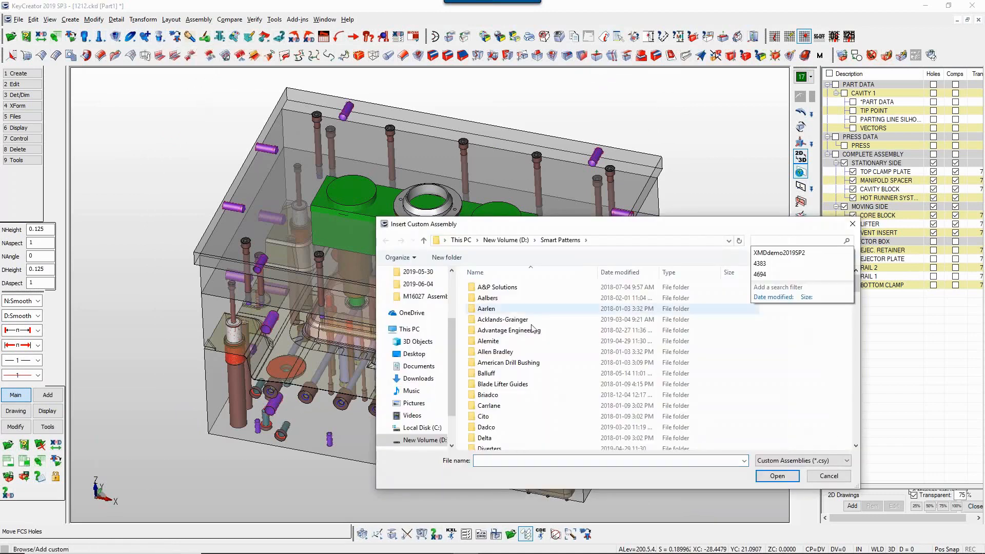
{"action": "left_click", "coordinate": [513, 363]}
{"action": "scroll", "coordinate": [507, 389], "scroll_direction": "down", "scroll_amount": 1}
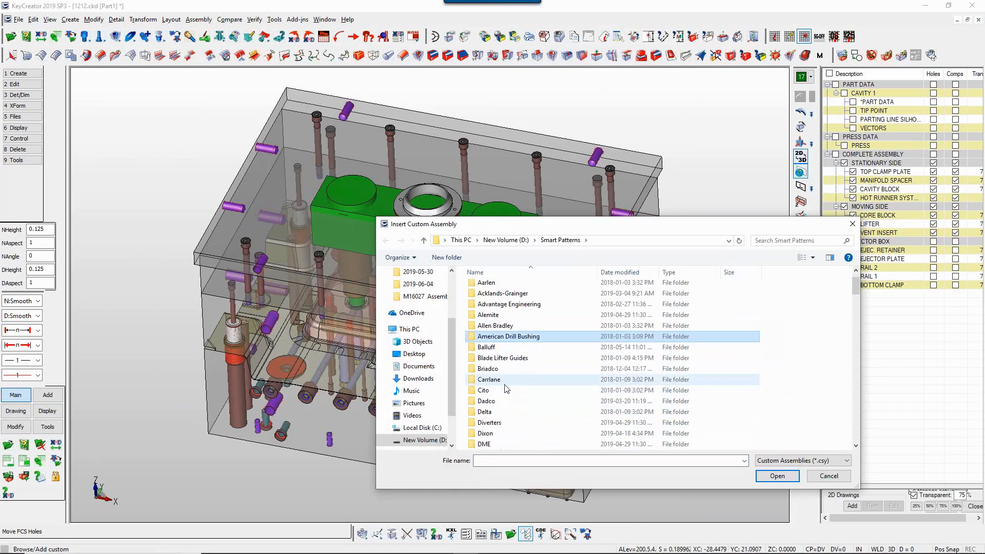
{"action": "scroll", "coordinate": [505, 390], "scroll_direction": "down", "scroll_amount": 3}
{"action": "scroll", "coordinate": [506, 390], "scroll_direction": "down", "scroll_amount": 1}
{"action": "scroll", "coordinate": [505, 390], "scroll_direction": "up", "scroll_amount": 1}
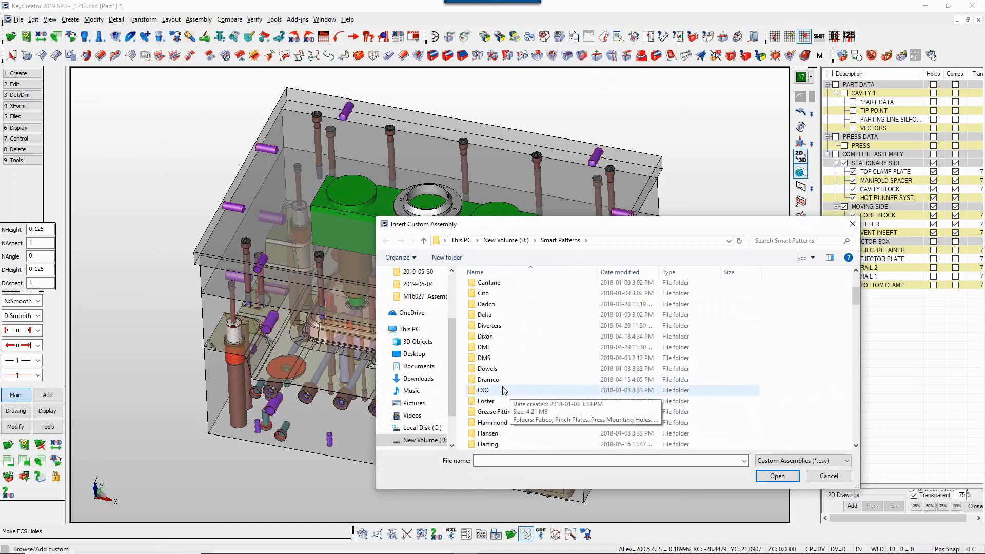
{"action": "key", "text": "k"}
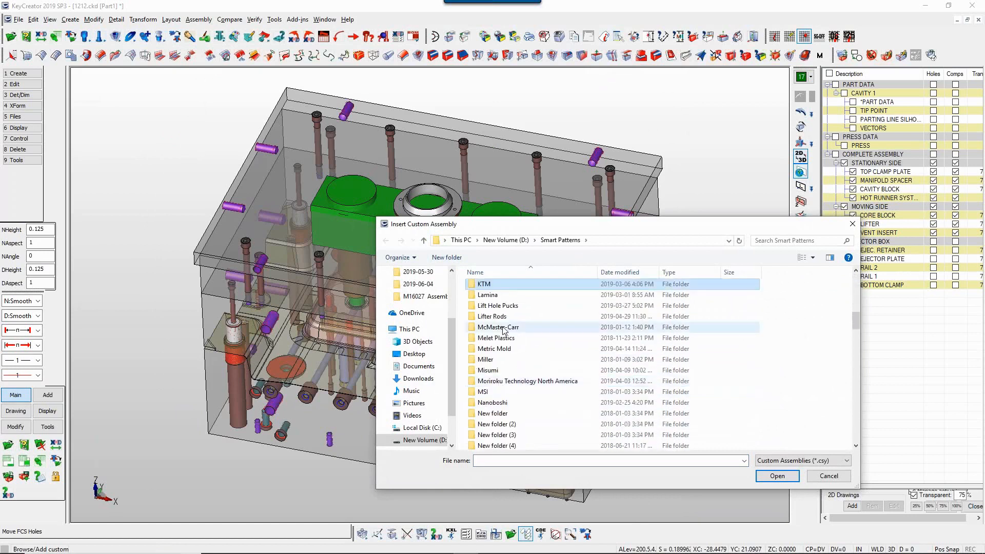
{"action": "double_click", "coordinate": [492, 284]}
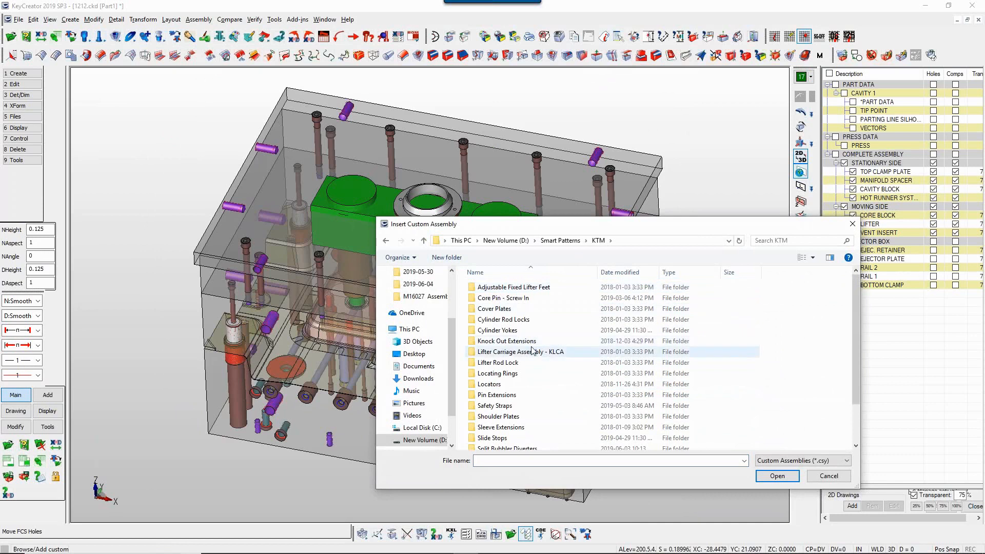
{"action": "double_click", "coordinate": [508, 406]}
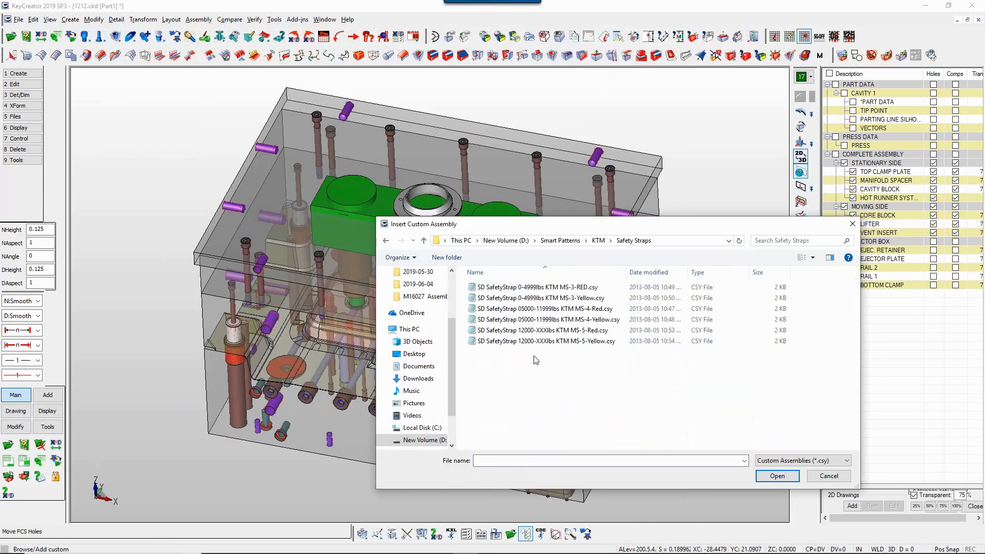
Insert SD SafetyStrap 0-4999lbs KTM MS-3-Yellow.csy, creating components in its saved assemblies and showing them in its saved drawings.
{"action": "left_click", "coordinate": [534, 298]}
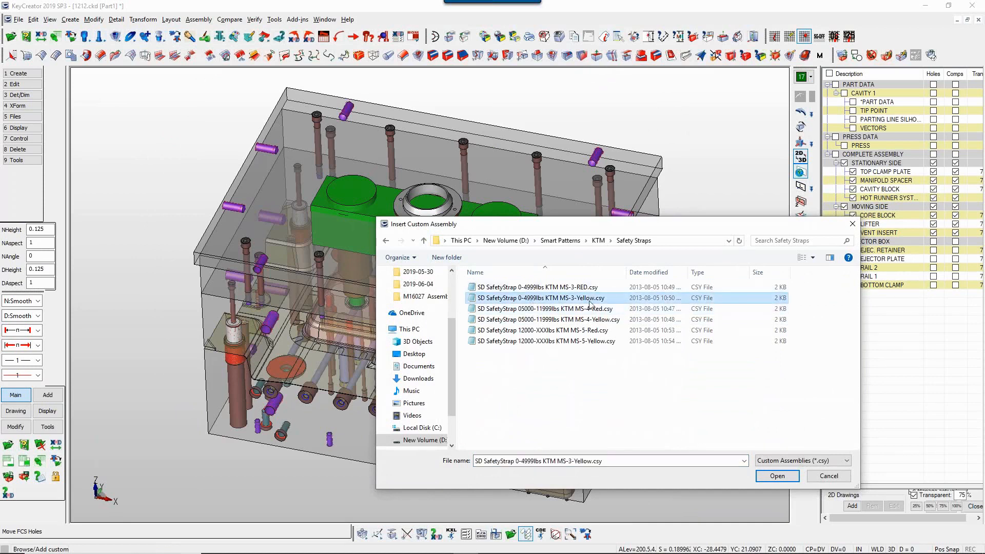
{"action": "left_click", "coordinate": [775, 477]}
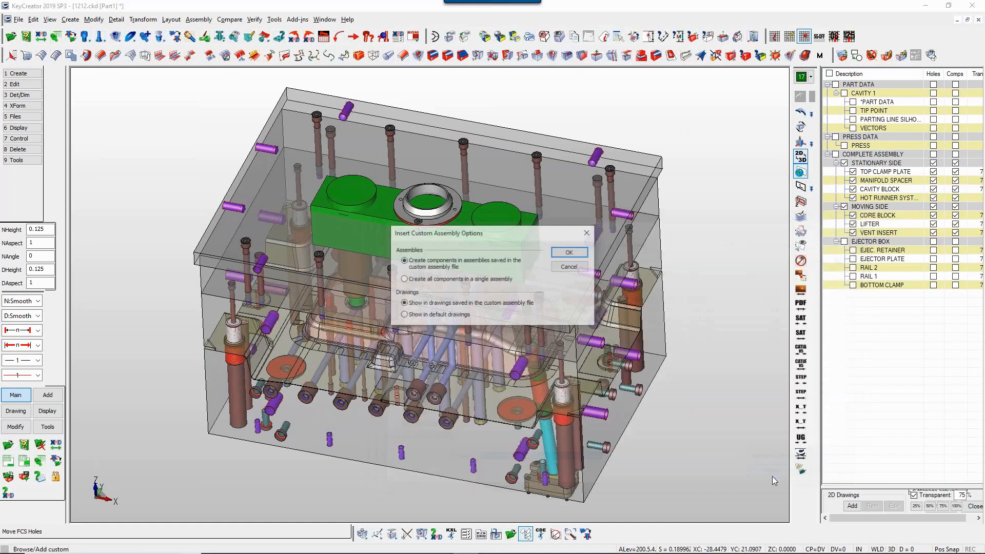
{"action": "left_click", "coordinate": [570, 253]}
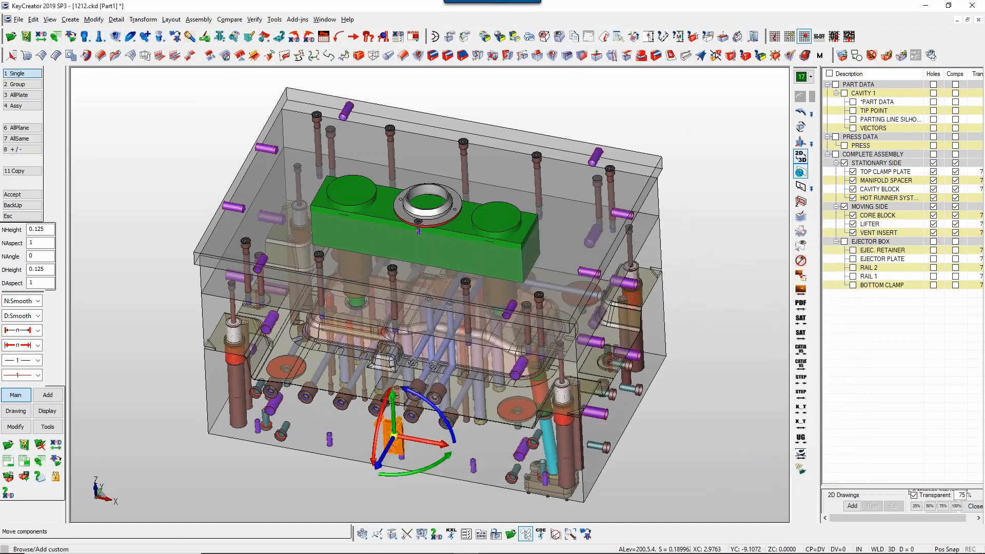
Move the safety strap up across the mold's parting line and sideways between the waterlines and the lifter, and accept its placement.
{"action": "key", "text": "alt+2"}
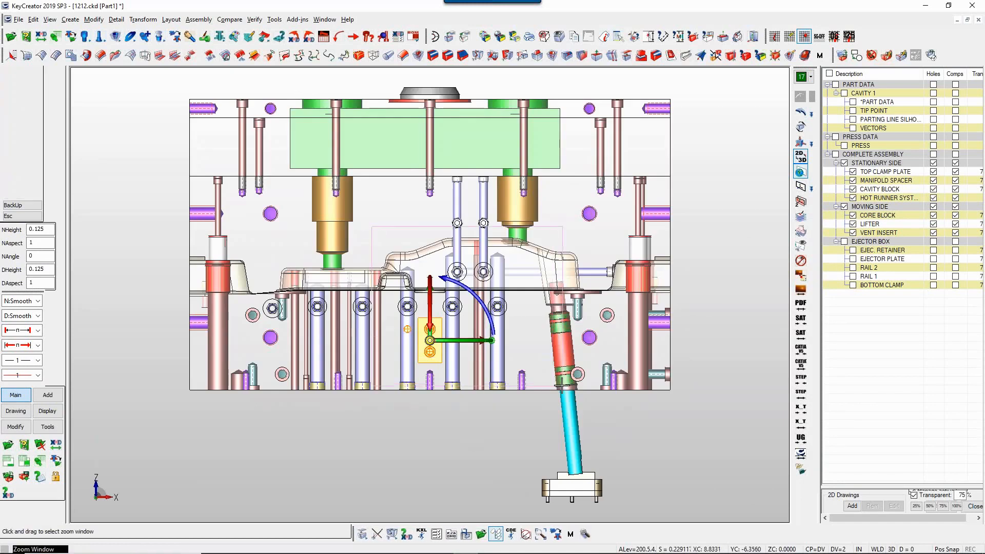
{"action": "scroll", "coordinate": [487, 237], "scroll_direction": "up", "scroll_amount": 5}
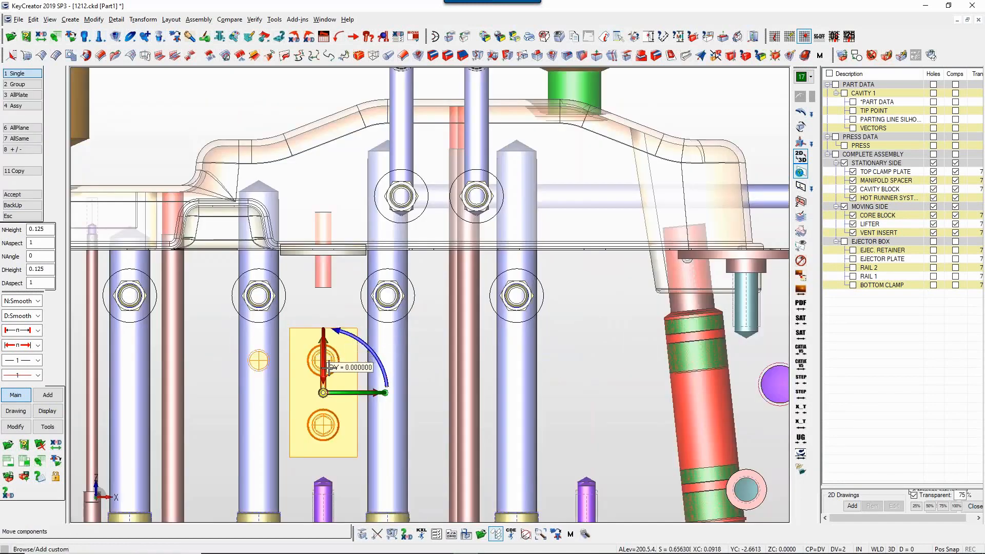
{"action": "left_click_drag", "start_coordinate": [324, 364], "coordinate": [324, 224]}
{"action": "left_click_drag", "start_coordinate": [354, 253], "coordinate": [636, 253]}
{"action": "key", "text": "alt+h"}
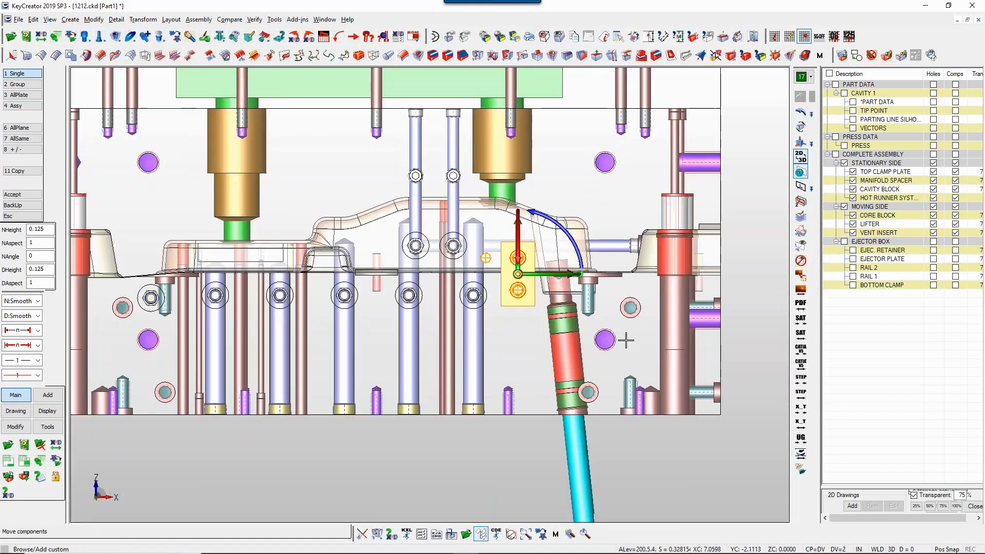
{"action": "key", "text": "alt+w"}
{"action": "left_click_drag", "start_coordinate": [455, 190], "coordinate": [613, 337]}
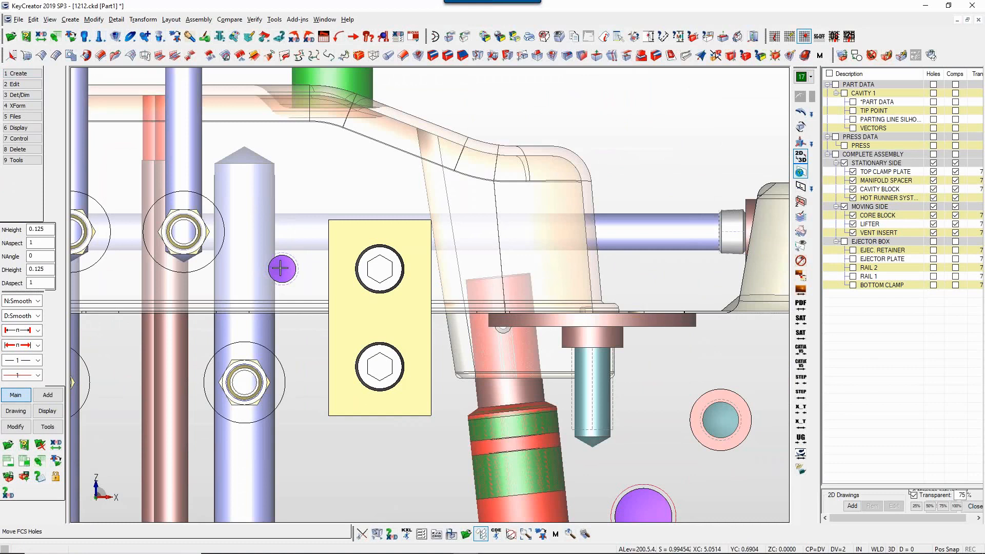
Start a dynamic move of the small purple hole beside the safety strap, limiting the selection to that hole instead of its whole assembly.
{"action": "left_click", "coordinate": [16, 426]}
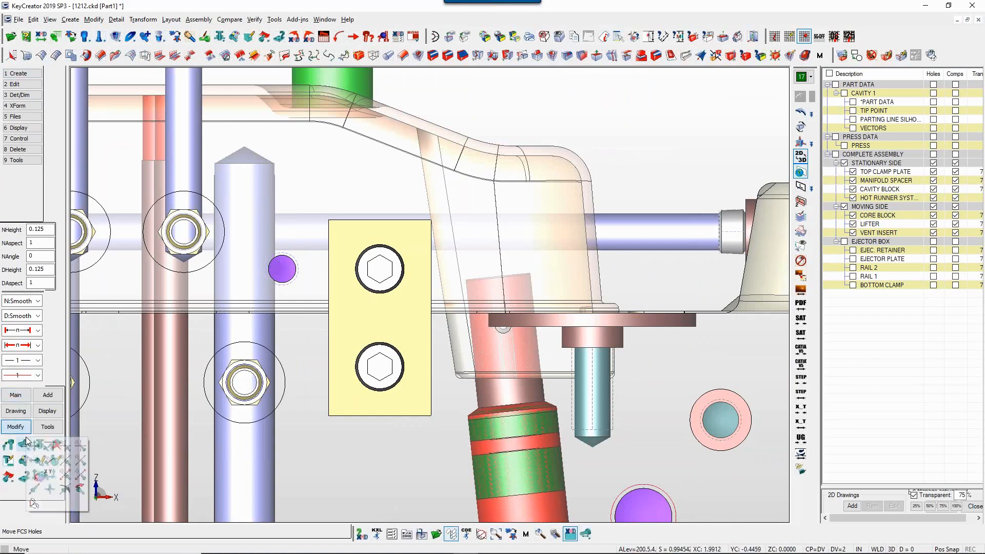
{"action": "left_click", "coordinate": [24, 477]}
{"action": "left_click", "coordinate": [284, 265]}
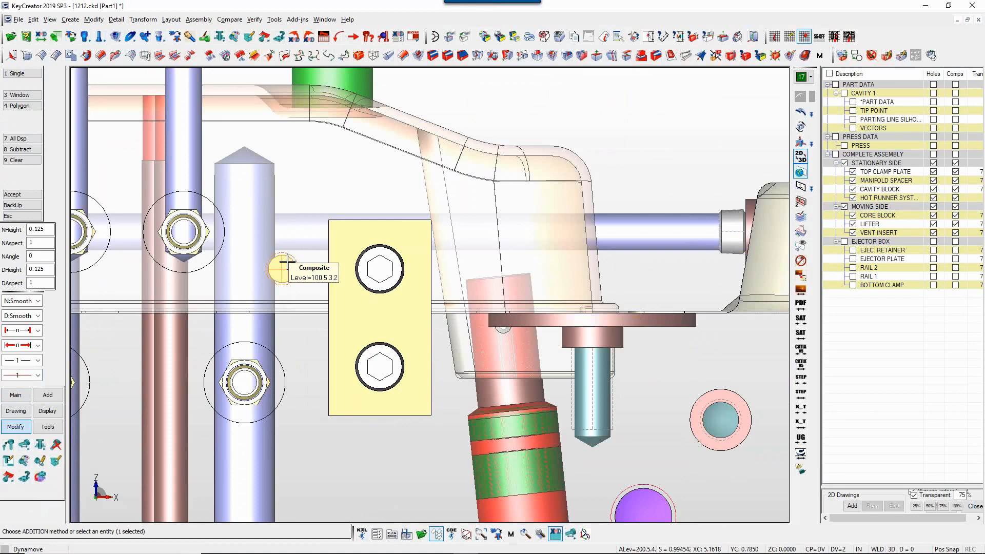
{"action": "right_click", "coordinate": [284, 268]}
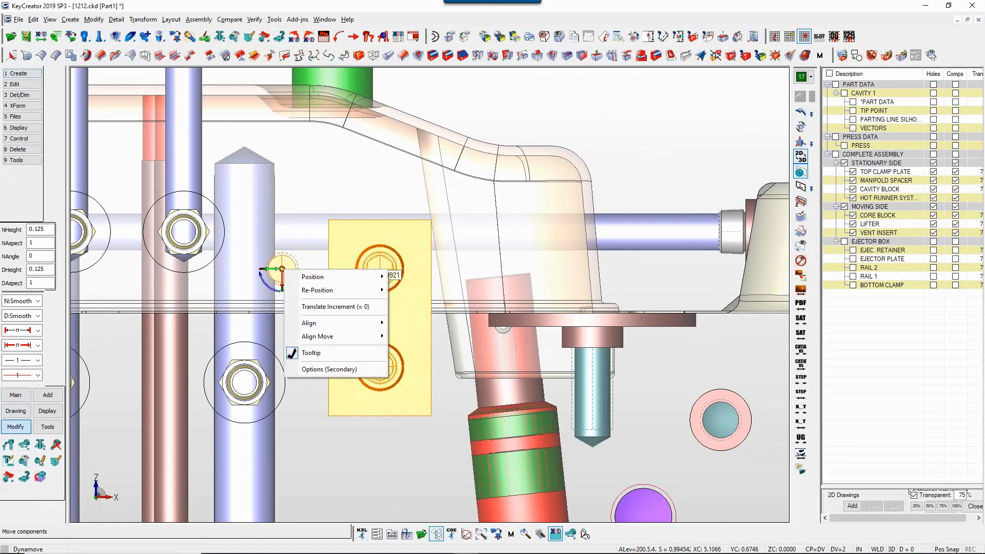
{"action": "mouse_move", "coordinate": [354, 290]}
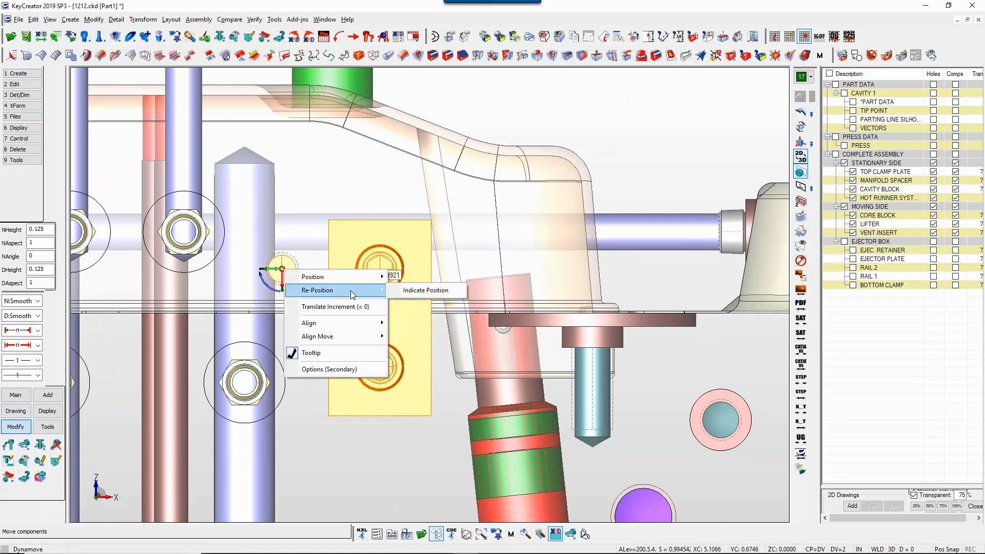
{"action": "left_click", "coordinate": [426, 291]}
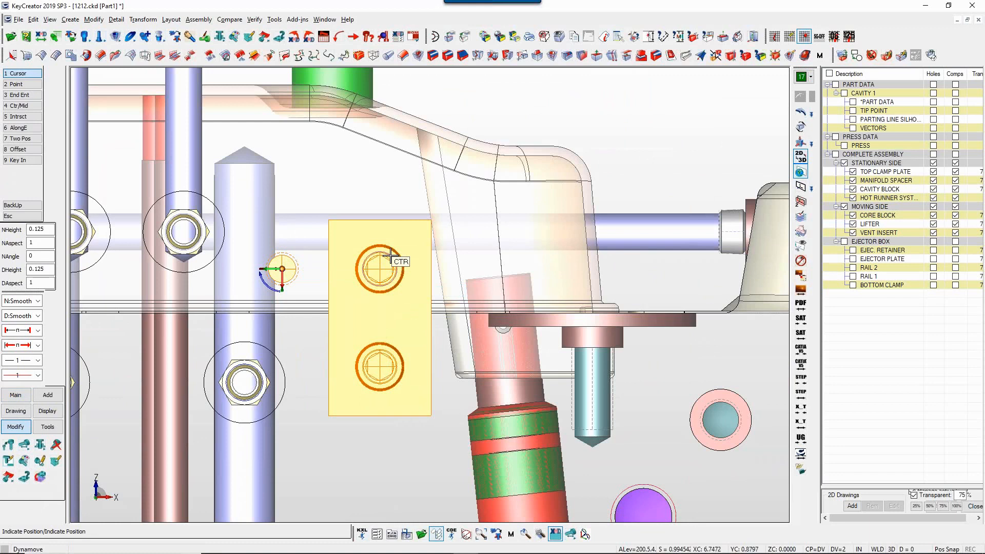
{"action": "left_click", "coordinate": [392, 252]}
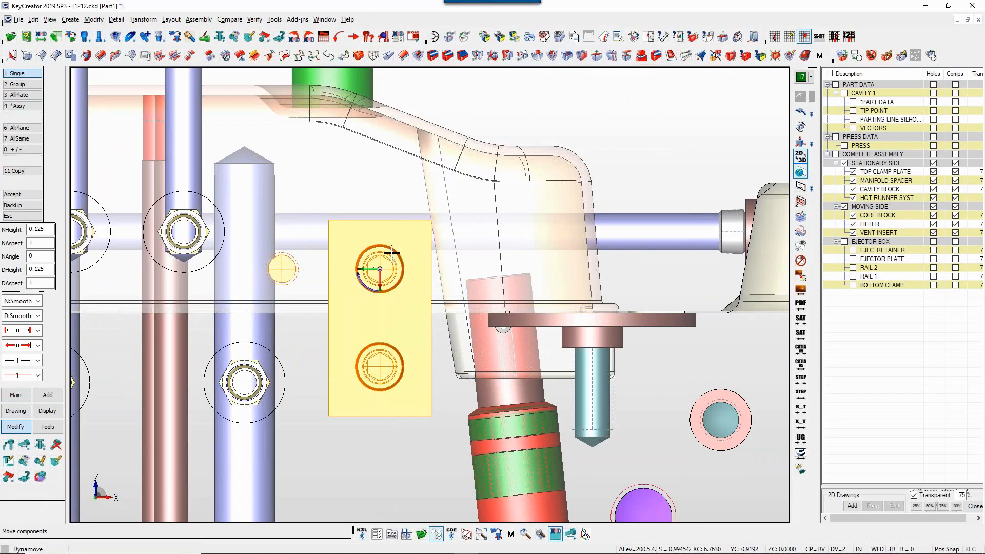
{"action": "left_click", "coordinate": [25, 108]}
Re-position the move handle to the center of the strap's upper screw and rotate the small hole half a turn around it to the strap's lifter side.
{"action": "right_click", "coordinate": [281, 269]}
{"action": "mouse_move", "coordinate": [329, 291]}
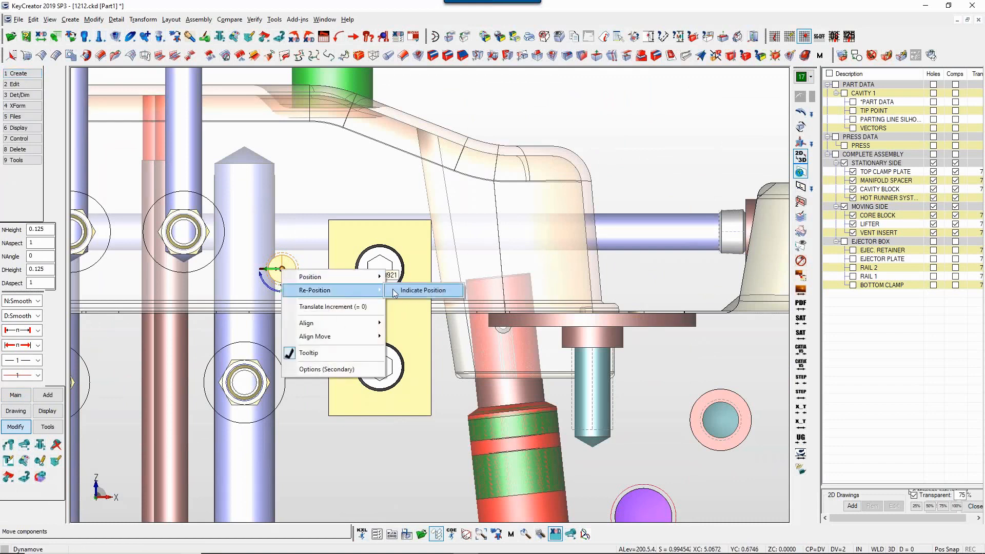
{"action": "left_click", "coordinate": [420, 290]}
{"action": "left_click", "coordinate": [392, 270]}
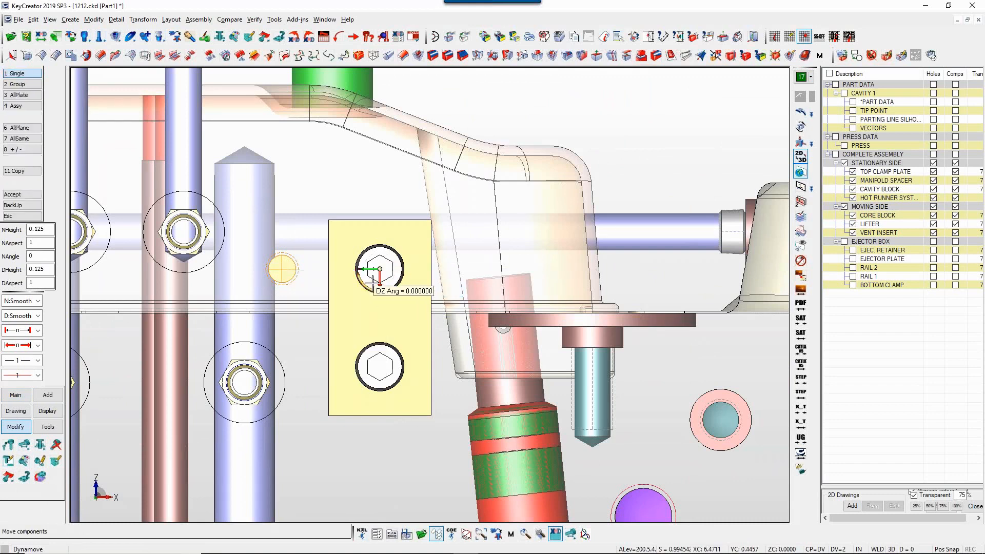
{"action": "left_click_drag", "start_coordinate": [368, 293], "coordinate": [394, 206]}
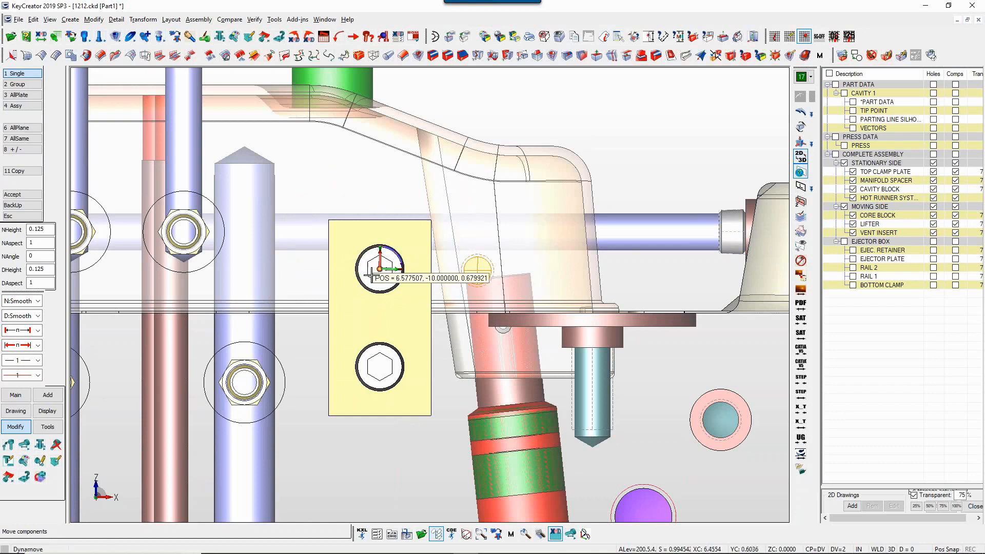
{"action": "middle_click", "coordinate": [422, 324]}
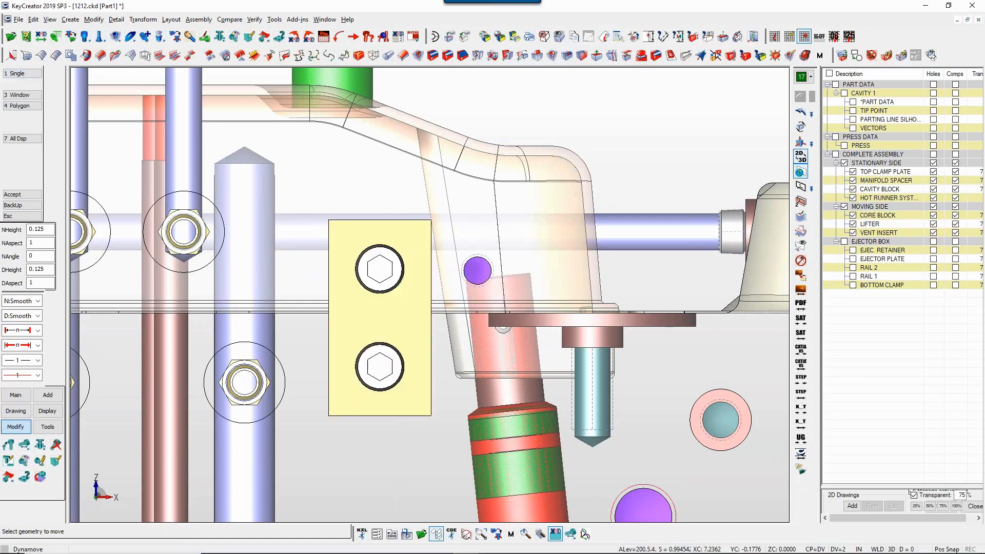
{"action": "scroll", "coordinate": [424, 405], "scroll_direction": "down", "scroll_amount": 6}
{"action": "middle_click_drag", "start_coordinate": [784, 350], "coordinate": [738, 373]}
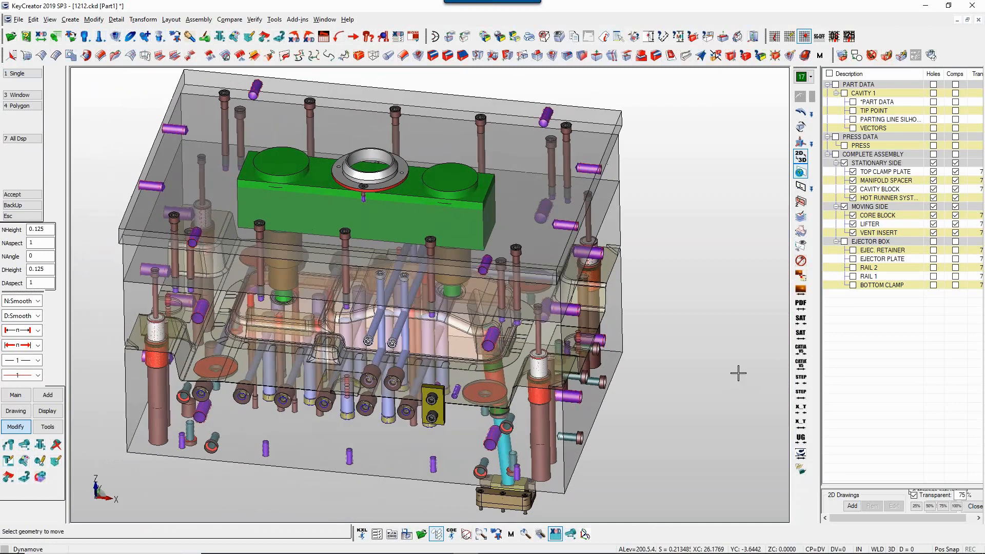